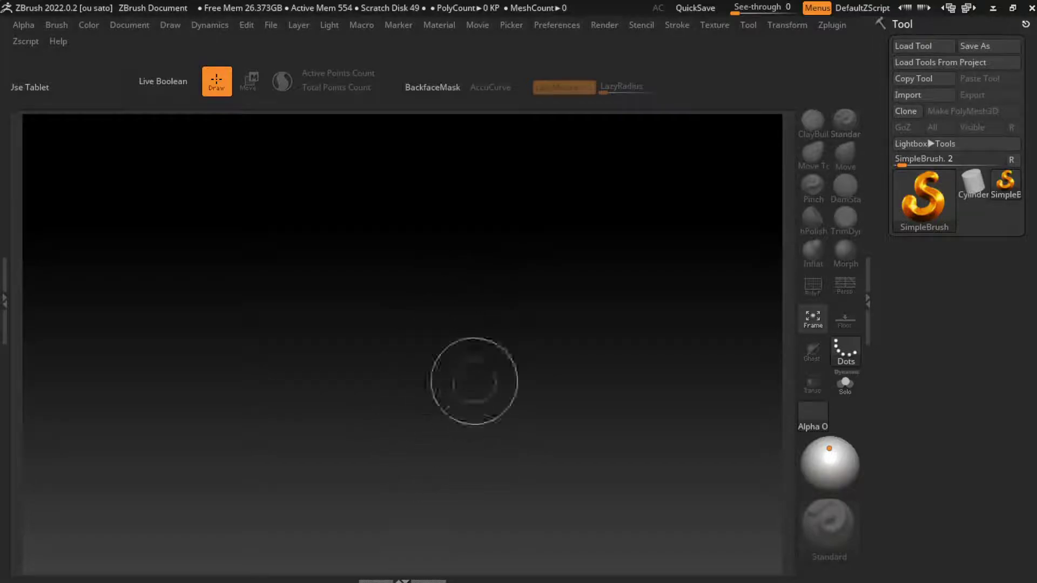
On a cleared canvas, draw a Cylinder3D, convert it to PolyMesh3D, and open Subtool Append.
mouse_move(439, 339)
left_mouse_down()
mouse_move(519, 421)
mouse_move(444, 519)
left_mouse_up()
key("ctrl+n")
left_click(973, 184)
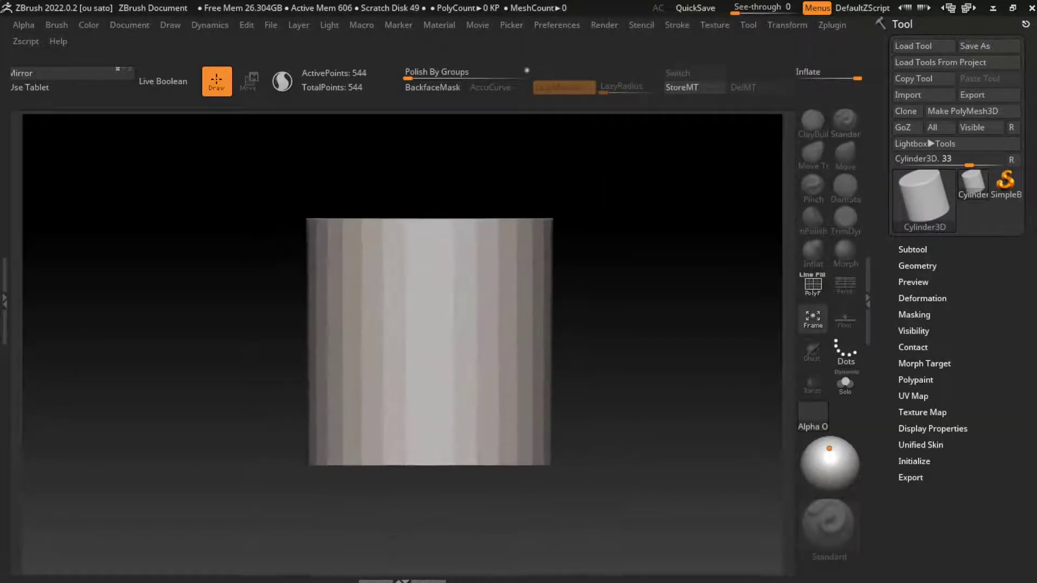
key("space")
key("t")
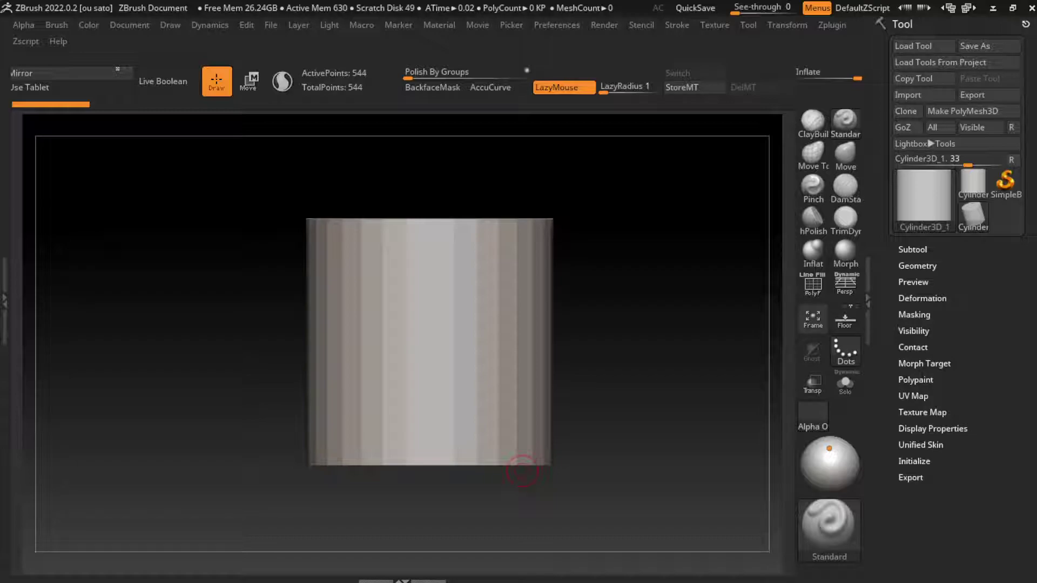
left_click(962, 111)
left_click(912, 249)
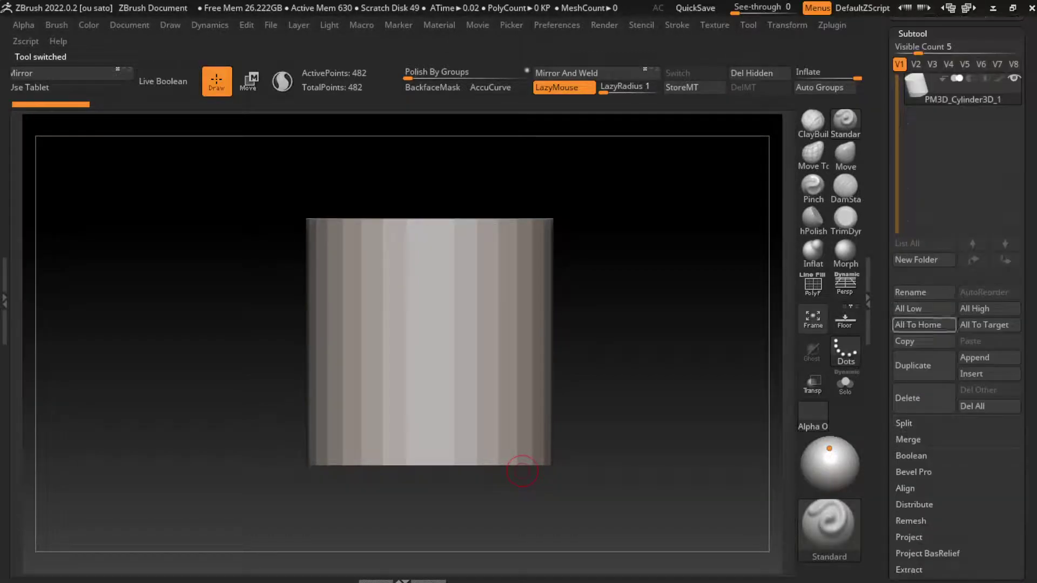
left_click(975, 358)
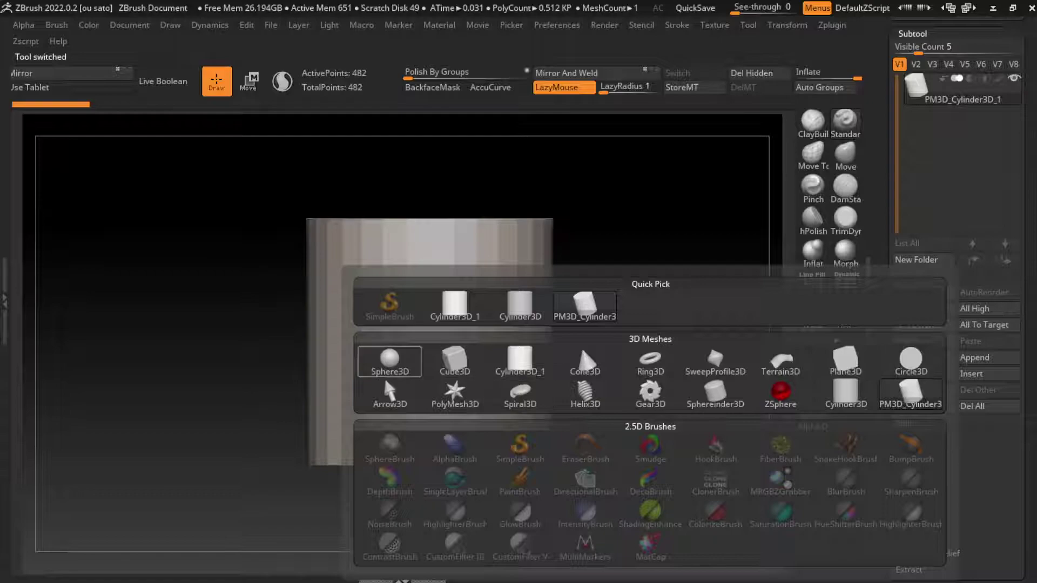
Append a Sphere3D subtool and lift it above the cylinder with the Move gizmo.
left_click(384, 375)
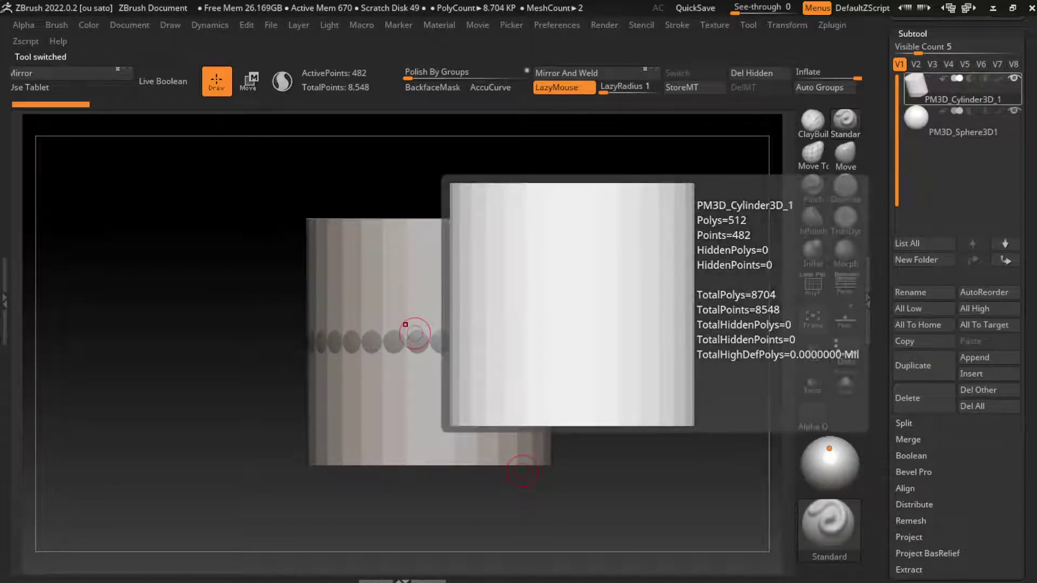
left_click(951, 121)
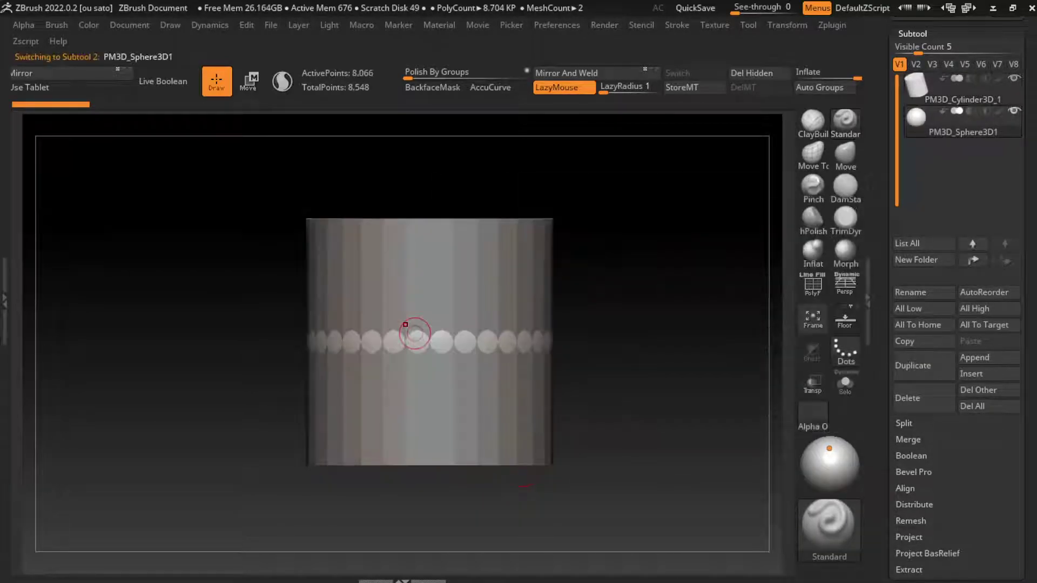
key("w")
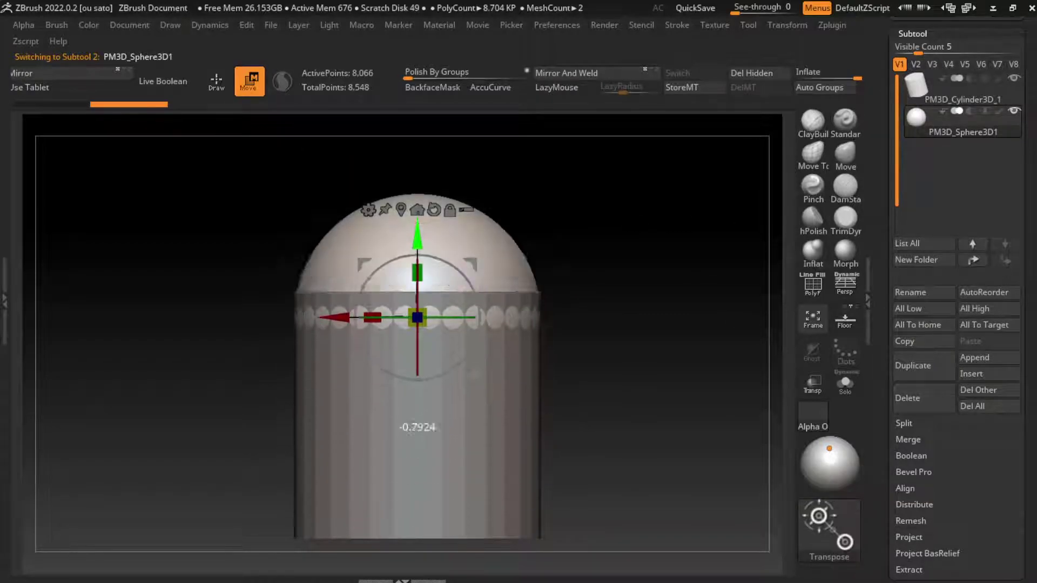
left_click_drag(417, 338, 418, 227)
right_click_drag(466, 237, 467, 347, "alt")
left_click_drag(437, 334, 464, 313)
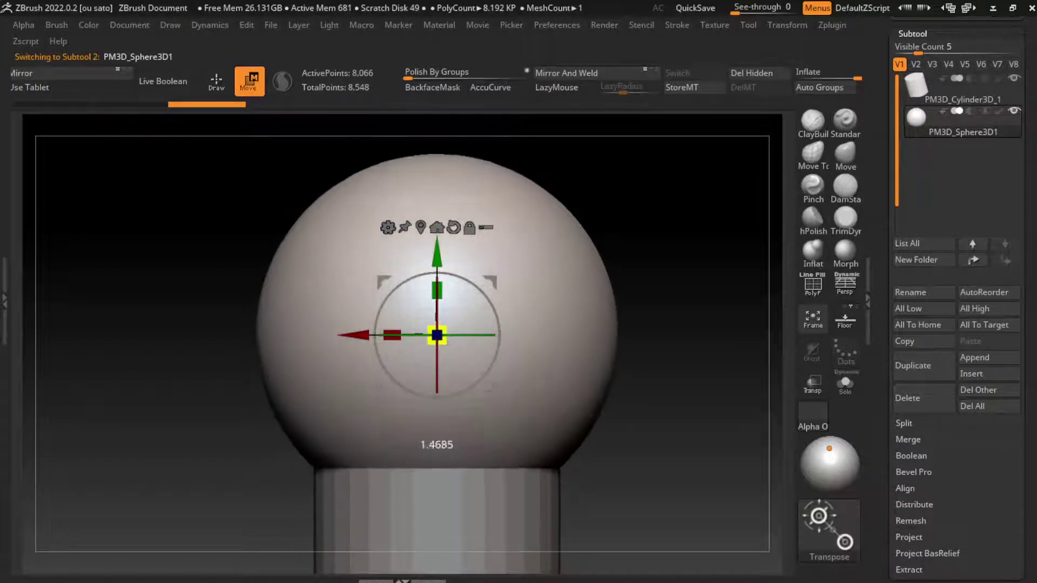
Hide the cylinder and subdivide the sphere to about 130,050 points.
key("ctrl+z")
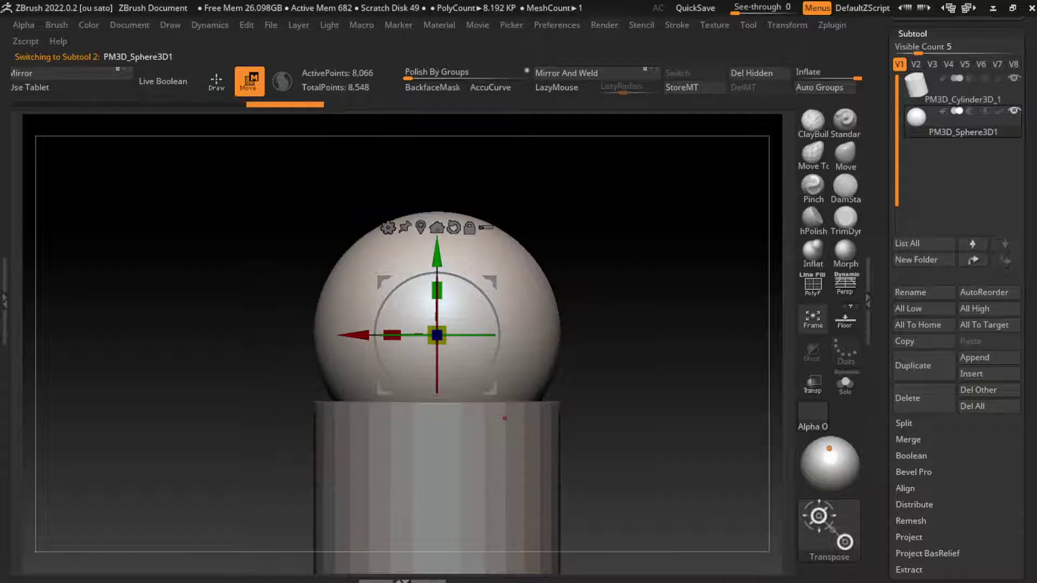
key("ctrl+z")
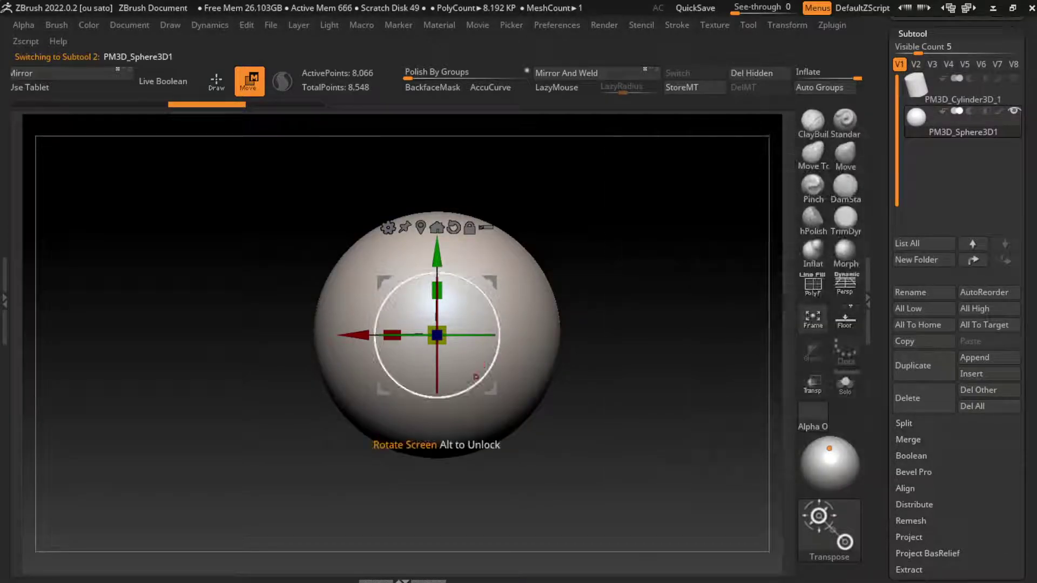
key("ctrl+z")
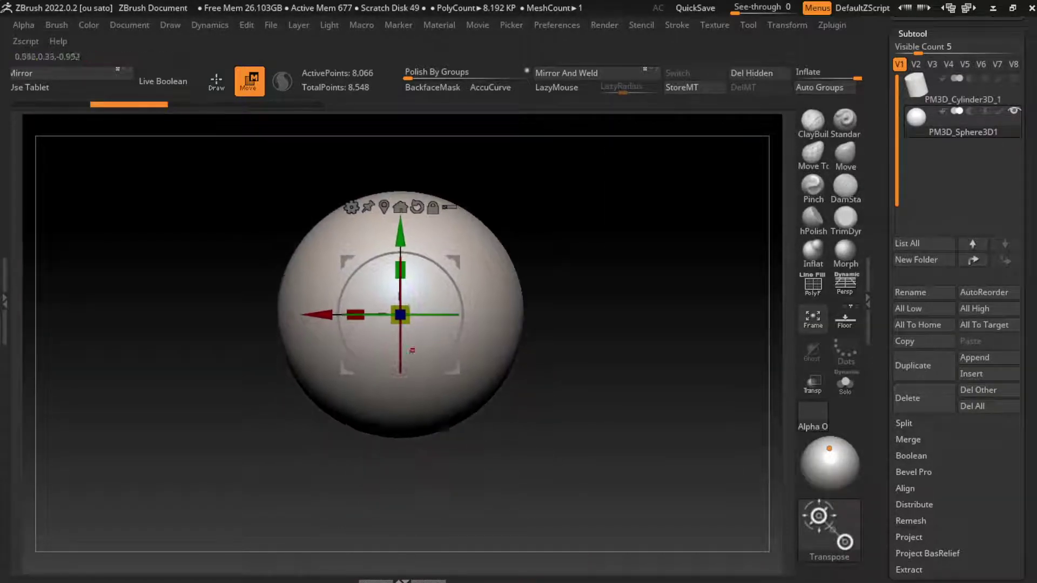
key("q")
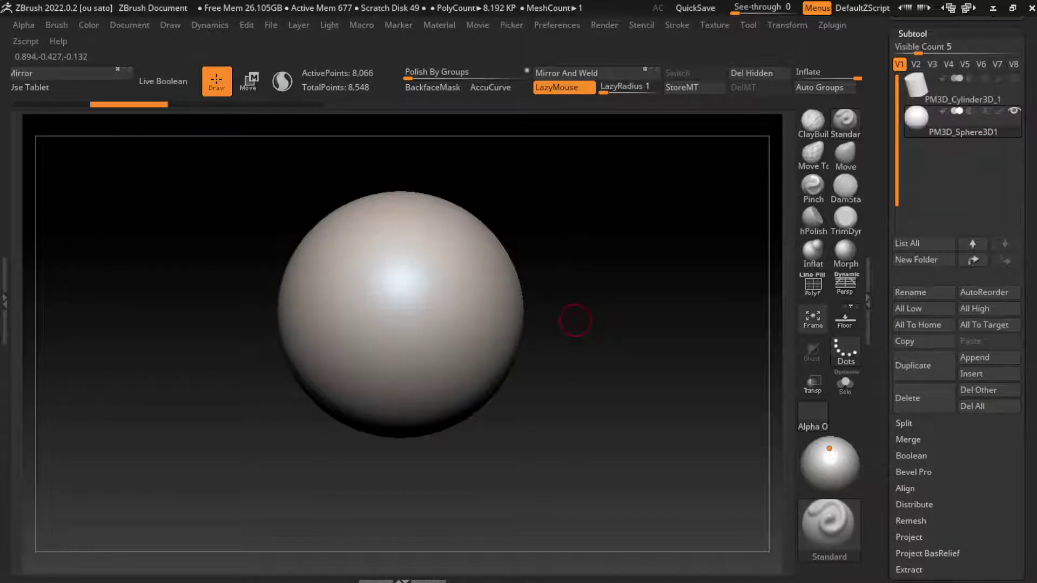
key("ctrl+shift+z")
key("ctrl+shift+z")
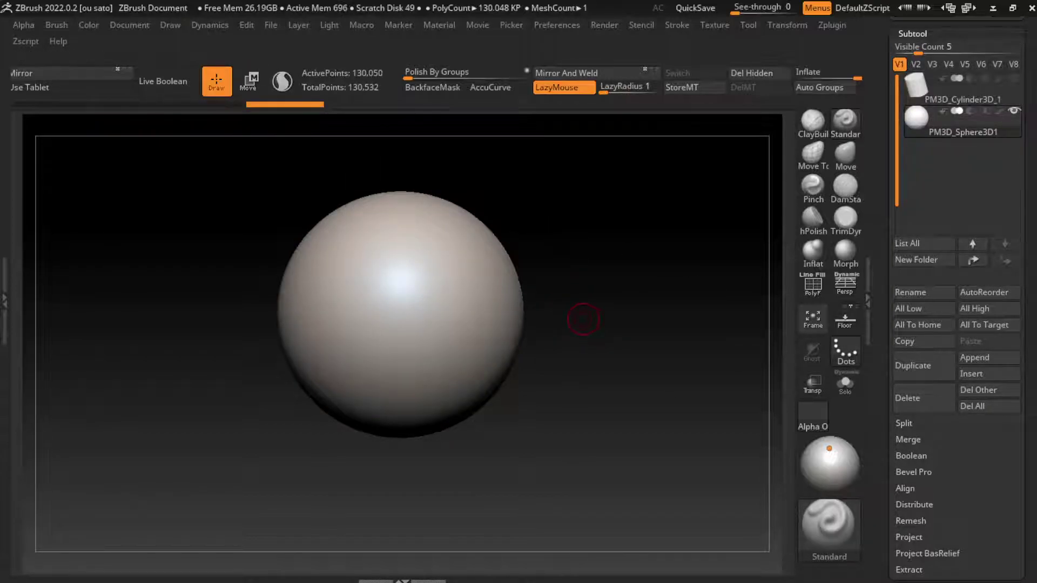
Delete the sphere's lower subdivision levels and switch to the Move brush.
left_click(912, 34)
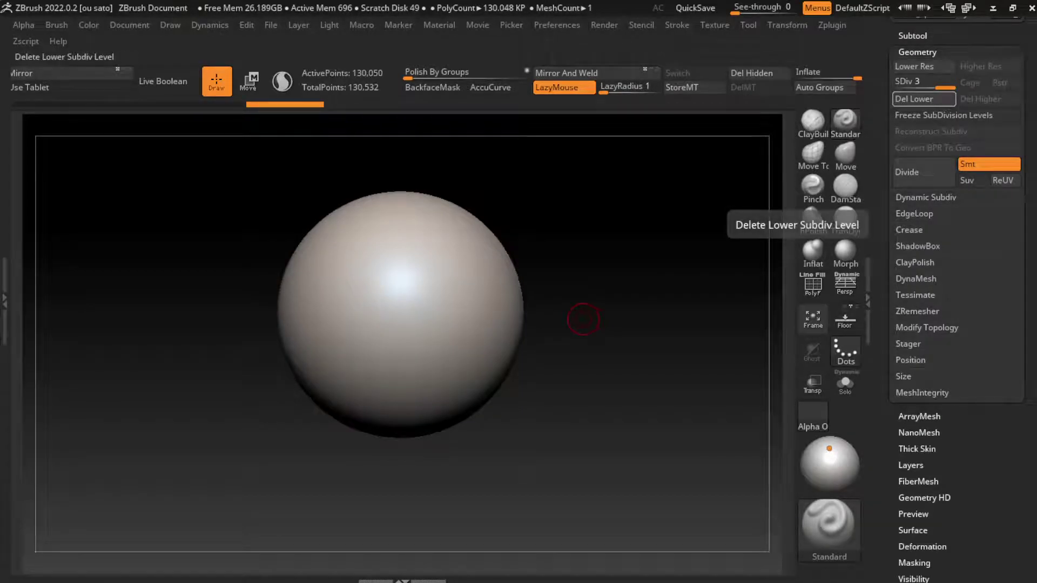
left_click(925, 99)
key("s")
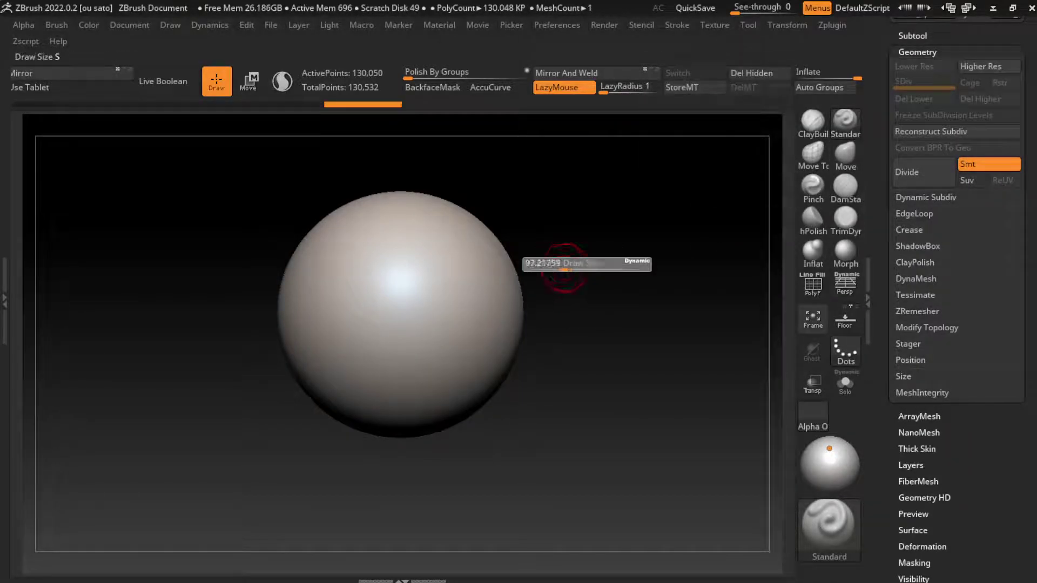
left_click(845, 155)
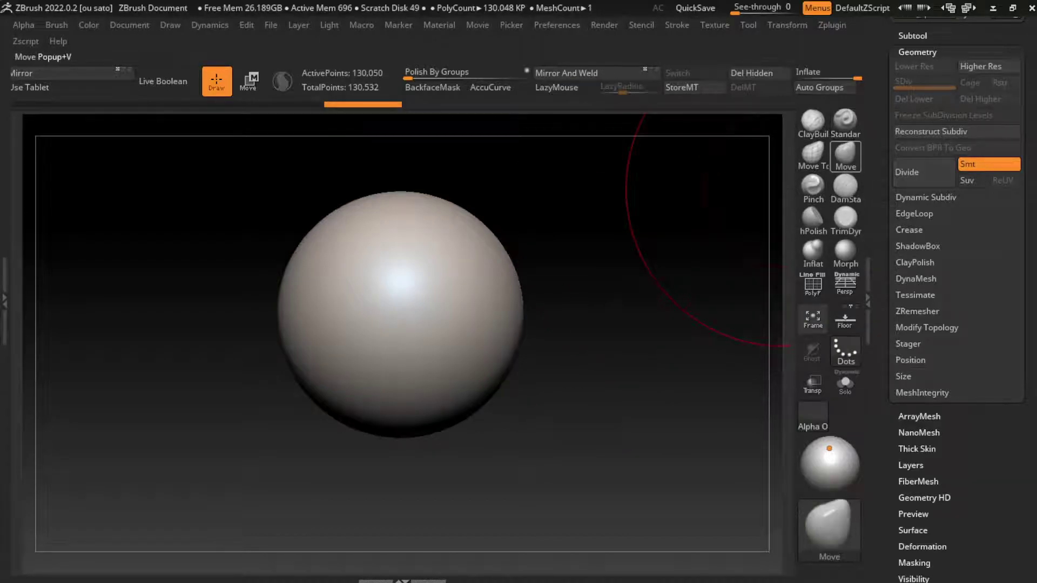
Pull the sphere into an egg shape, narrower at the bottom, and rotate it upright.
left_click_drag(627, 254, 650, 208, "alt")
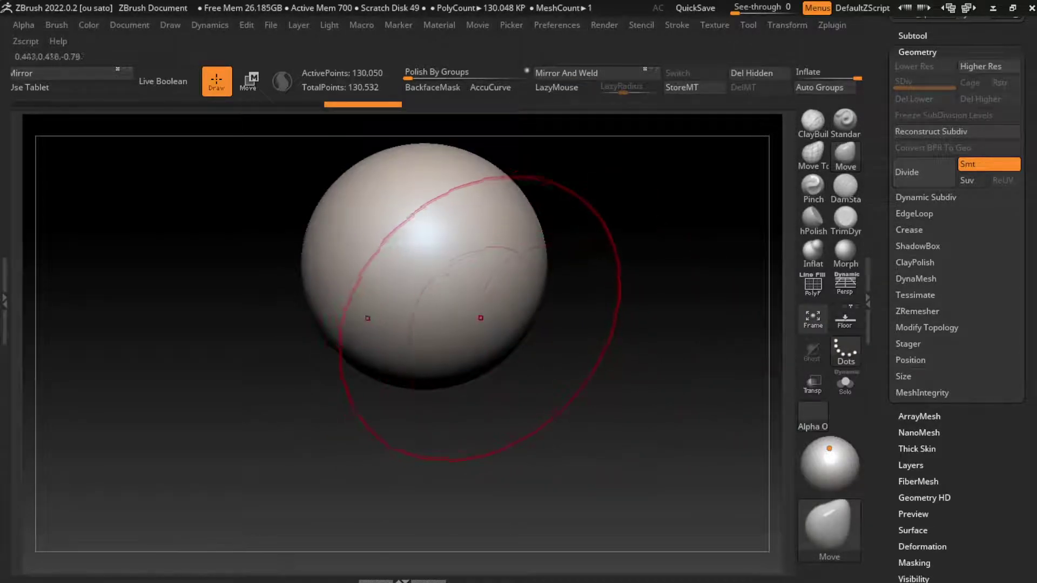
left_click_drag(424, 373, 424, 440)
left_click_drag(546, 249, 539, 237)
left_click_drag(751, 227, 728, 407)
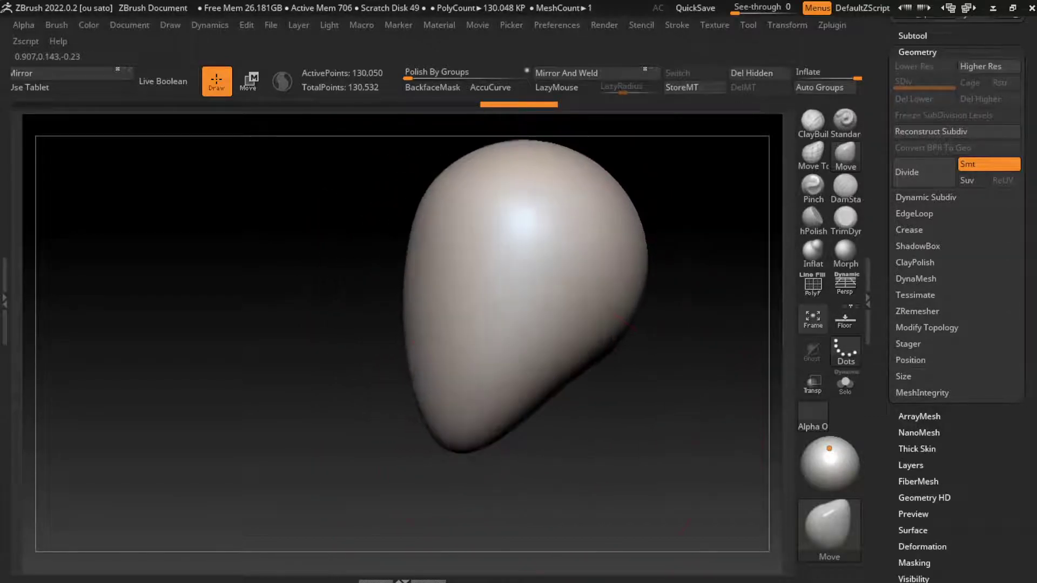
key("w")
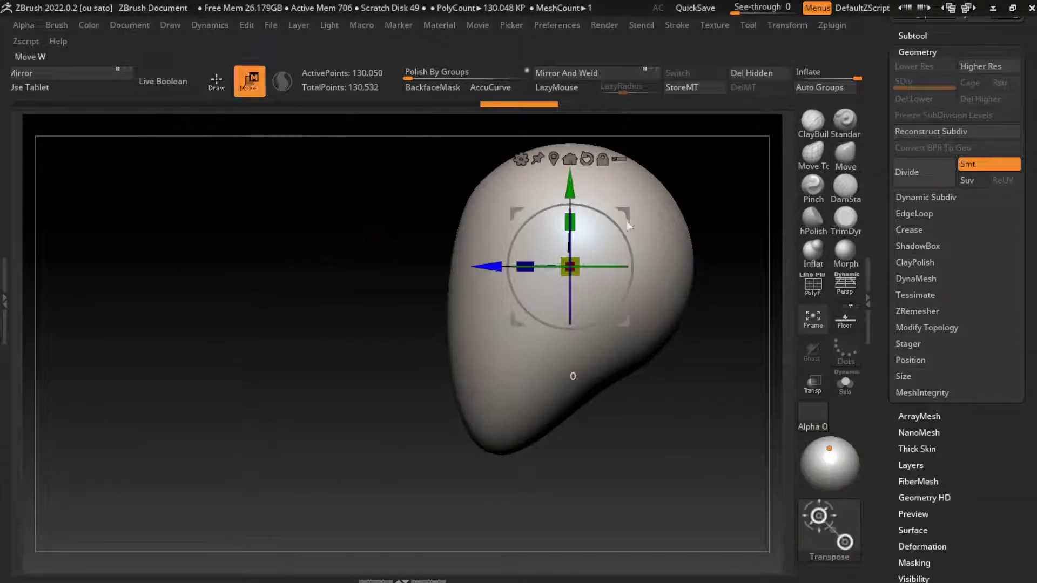
left_click_drag(607, 341, 532, 472)
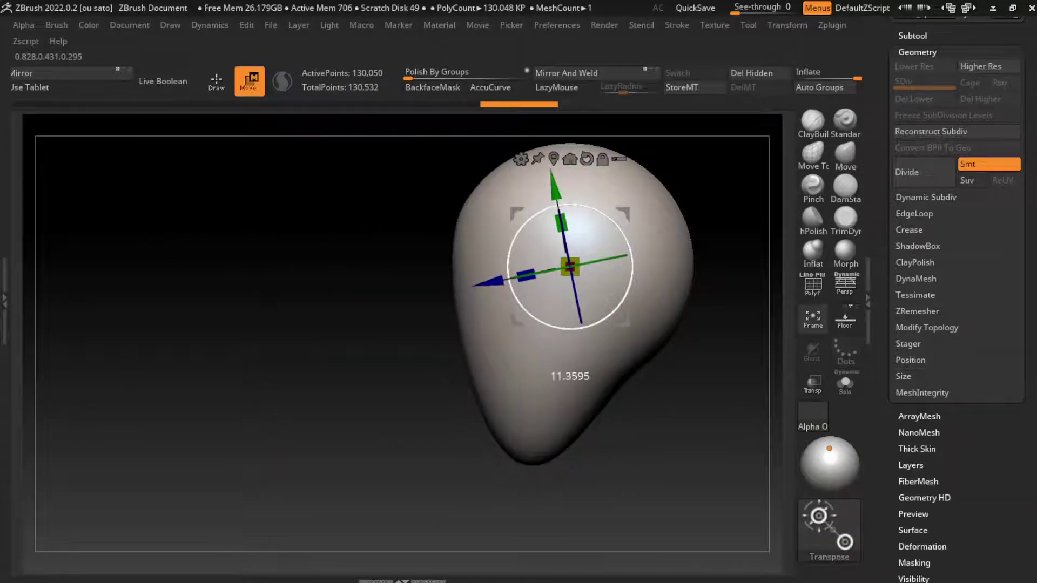
Unhide the cylinder and move and rotate it upright beneath the egg head as a neck.
key("f")
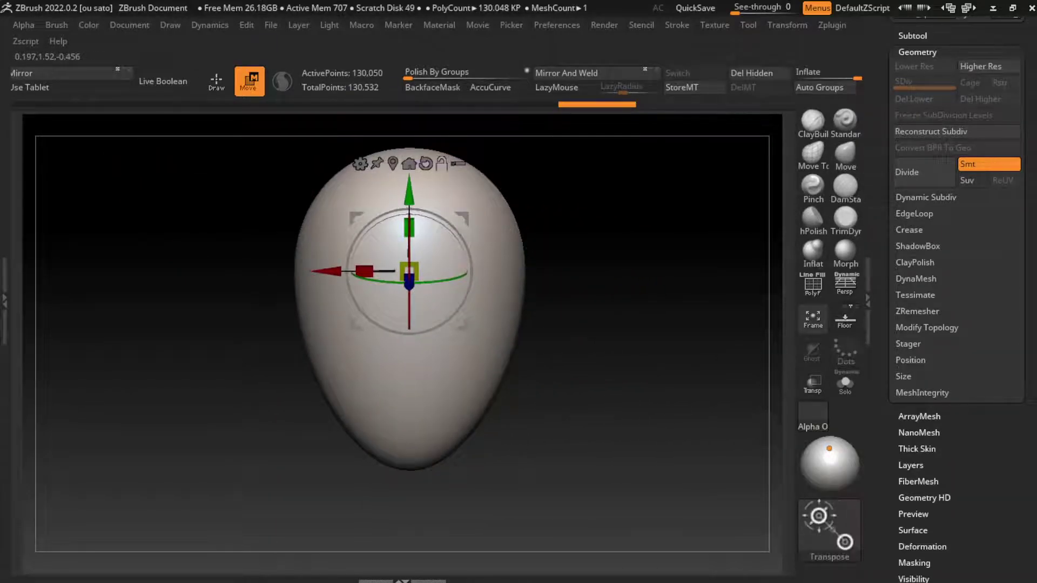
key("q")
left_click(912, 35)
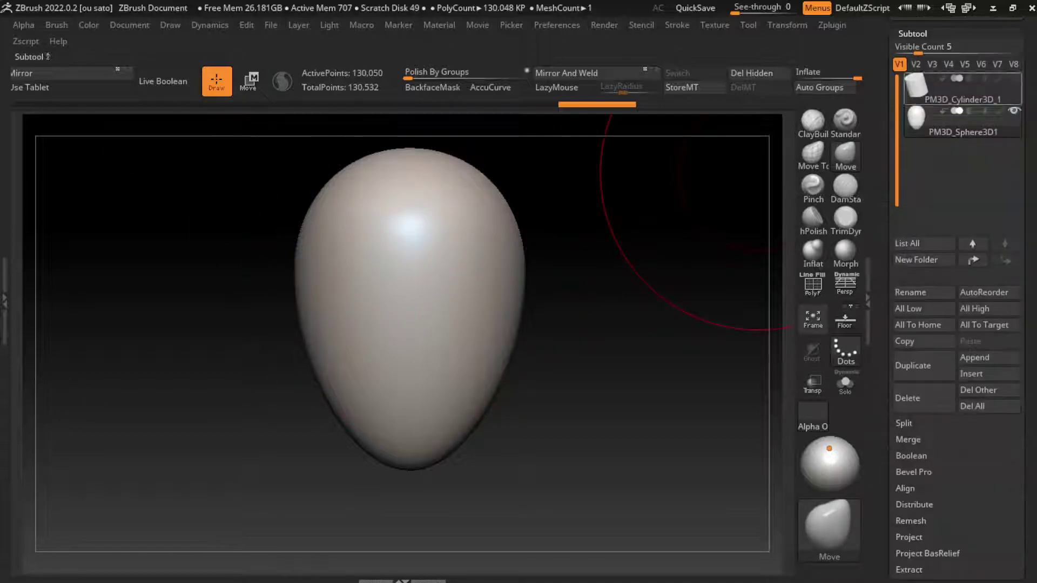
left_click(474, 290, "alt")
key("w")
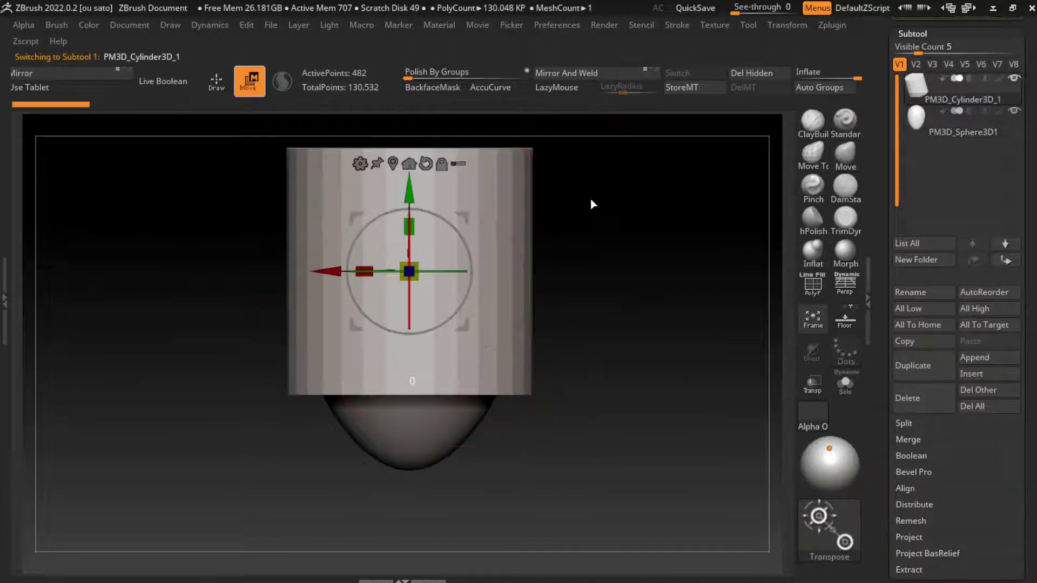
mouse_move(409, 272)
left_mouse_down()
mouse_move(409, 457)
mouse_move(466, 430)
mouse_move(470, 411)
left_mouse_up()
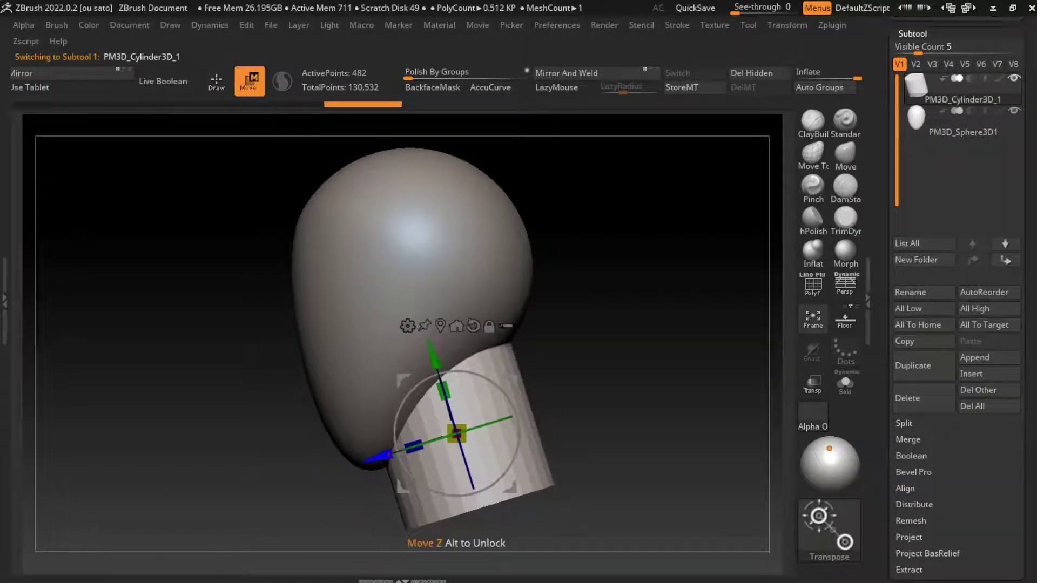
mouse_move(648, 324)
left_mouse_down()
mouse_move(691, 324)
mouse_move(675, 325)
left_mouse_up()
left_click_drag(535, 432, 538, 445)
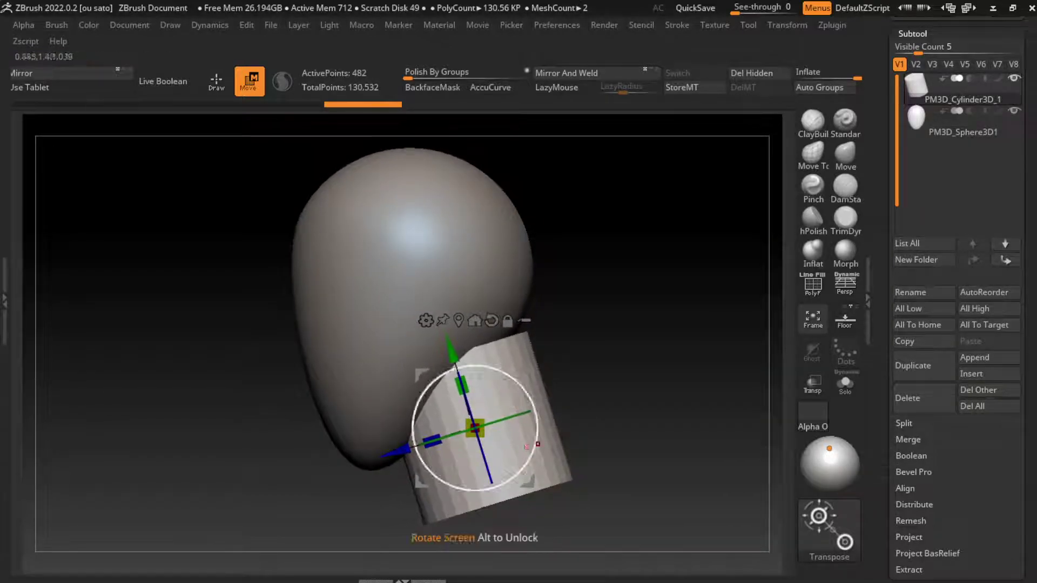
left_click_drag(648, 324, 665, 324, "shift")
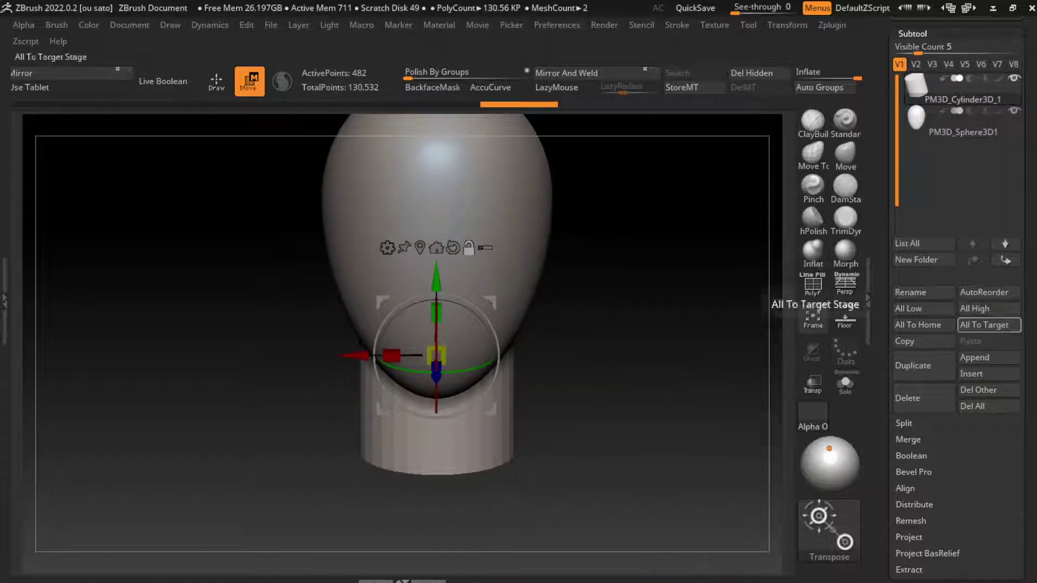
left_click(988, 357)
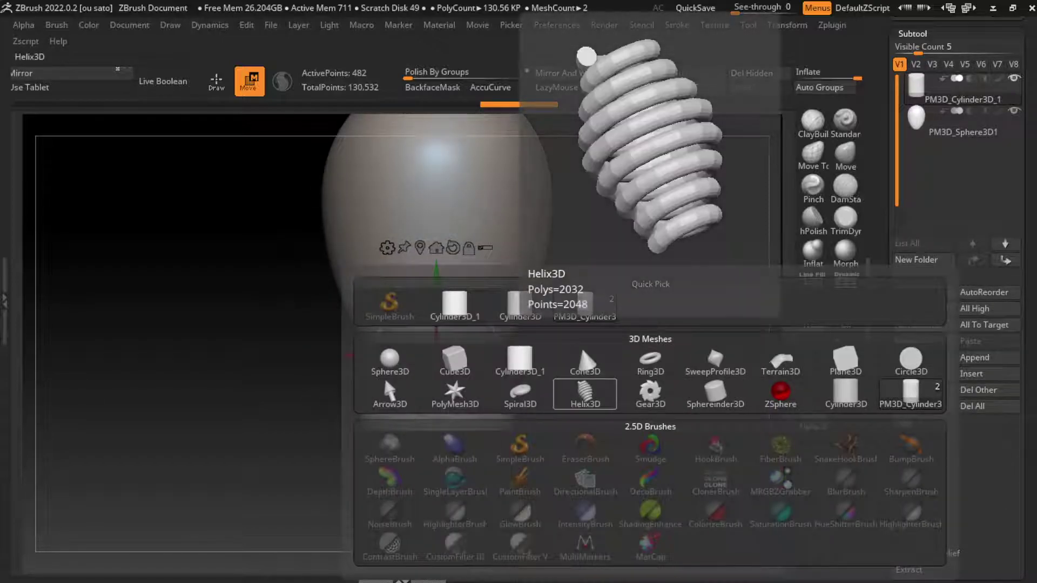
Append another sphere, move it below the neck, and stretch it wide into shoulders.
left_click(390, 359)
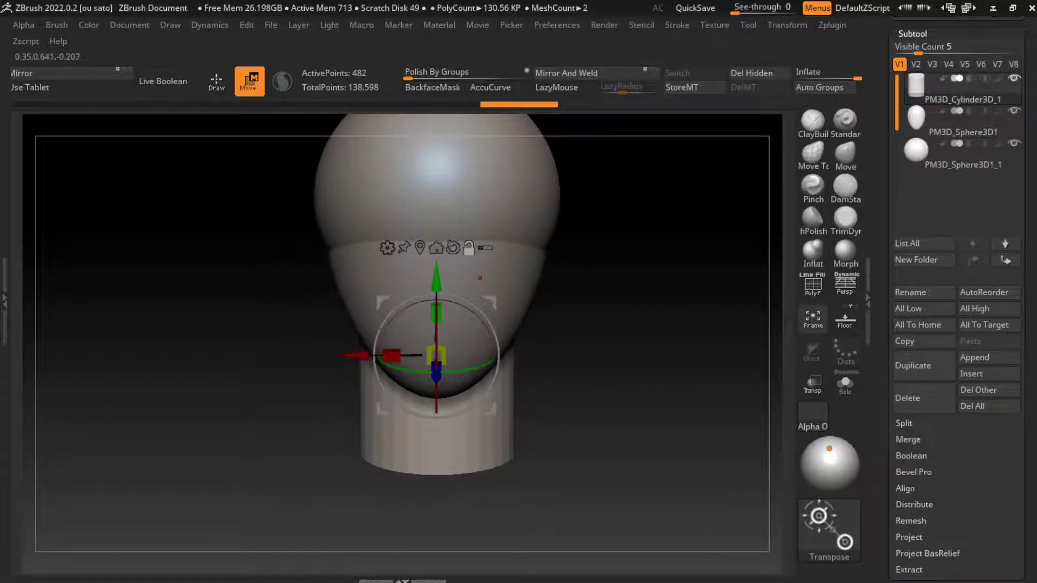
key("q")
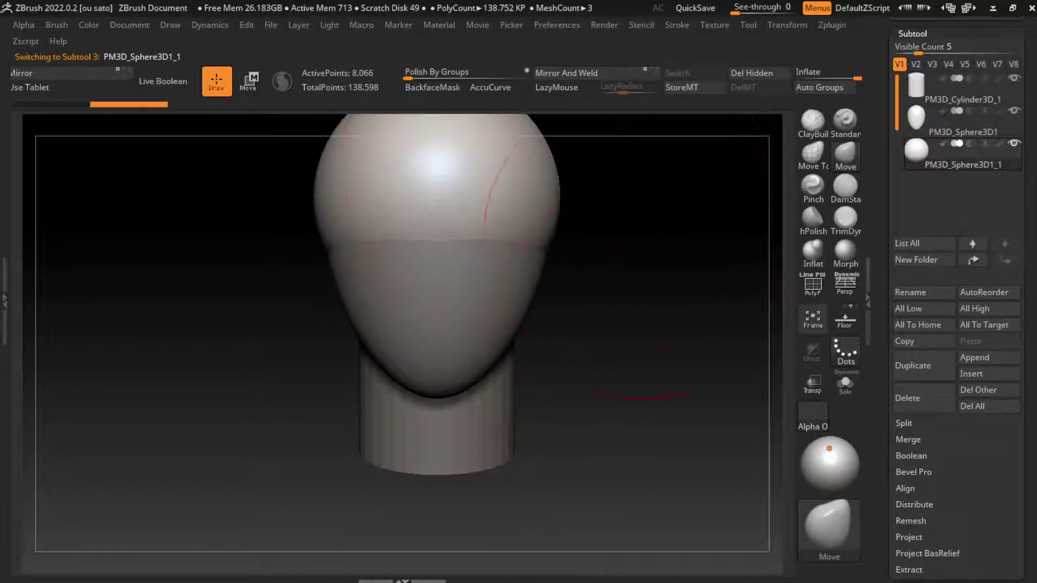
key("w")
mouse_move(418, 200)
left_mouse_down()
mouse_move(425, 488)
mouse_move(302, 473)
left_mouse_up()
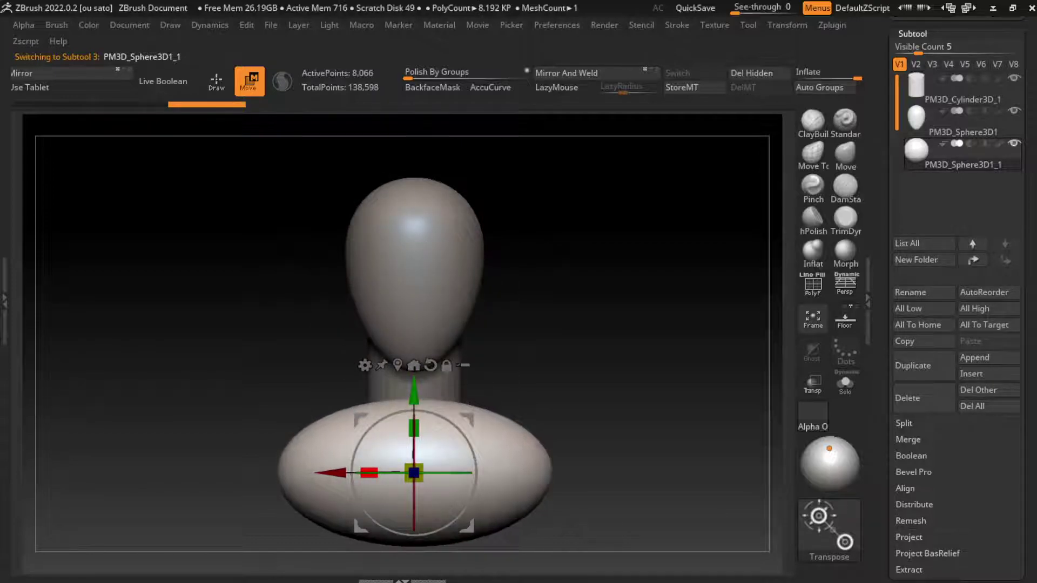
left_click_drag(594, 325, 708, 330)
Frame the whole bust and select the head sphere PM3D_Sphere3D1 for sculpting.
left_click_drag(621, 324, 702, 324)
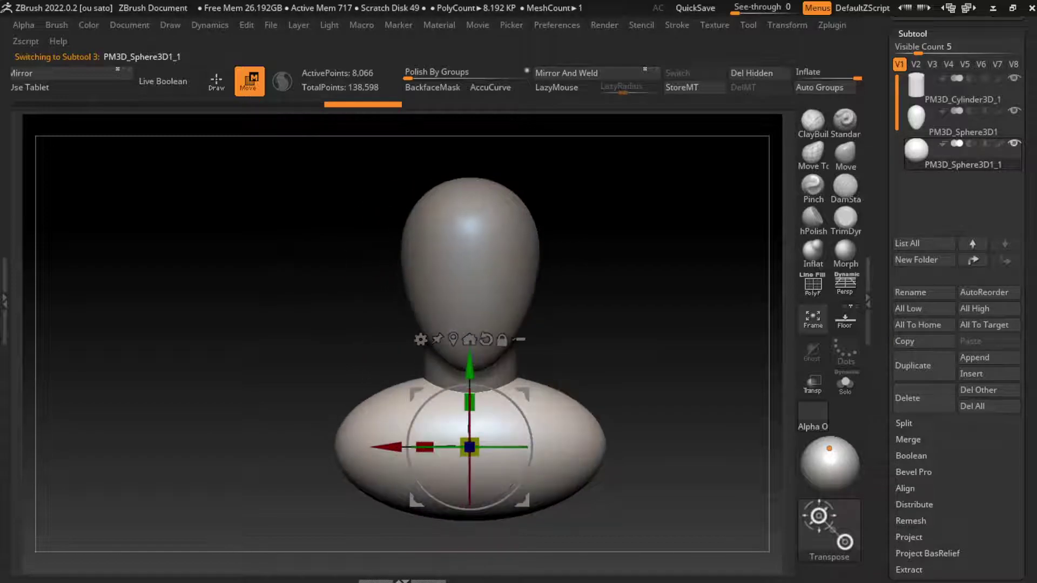
left_click_drag(621, 324, 702, 335)
left_click(170, 25)
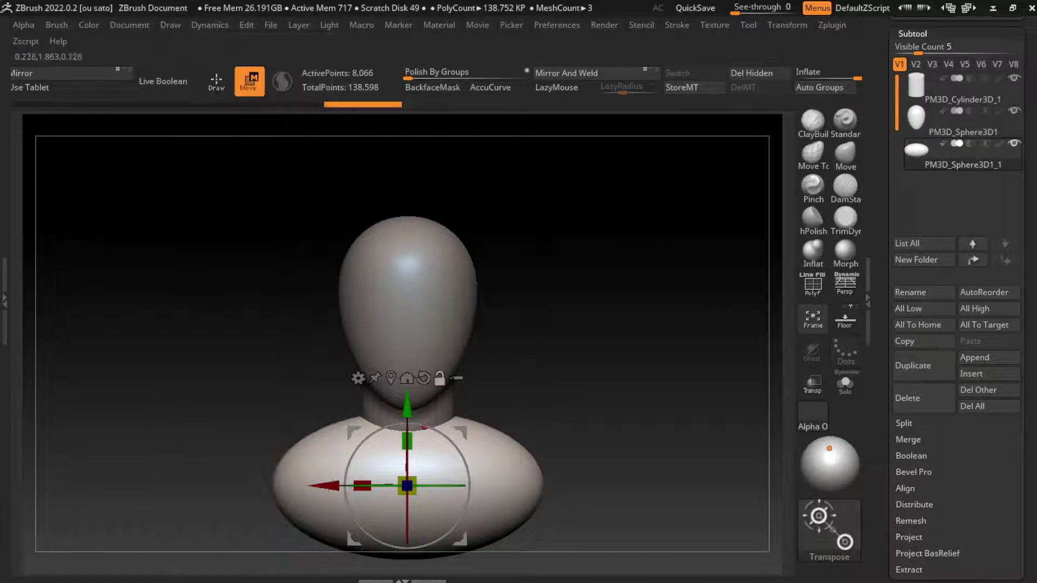
left_click(411, 281, "alt")
Switch to the DamStandard brush and shrink its Draw Size for eye detail.
key("q")
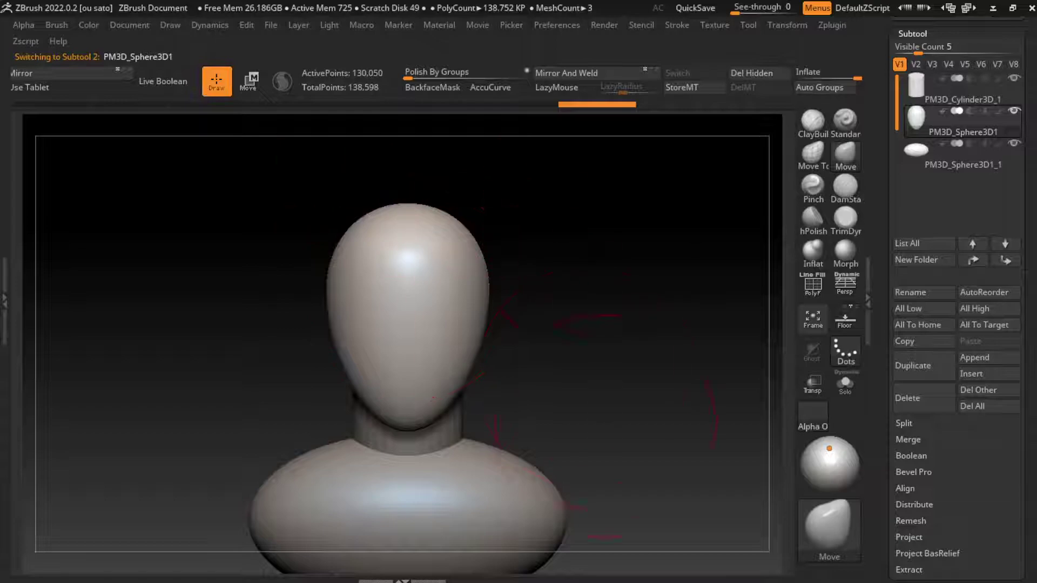
left_click_drag(544, 227, 538, 226, "alt")
left_click_drag(532, 432, 544, 324, "alt")
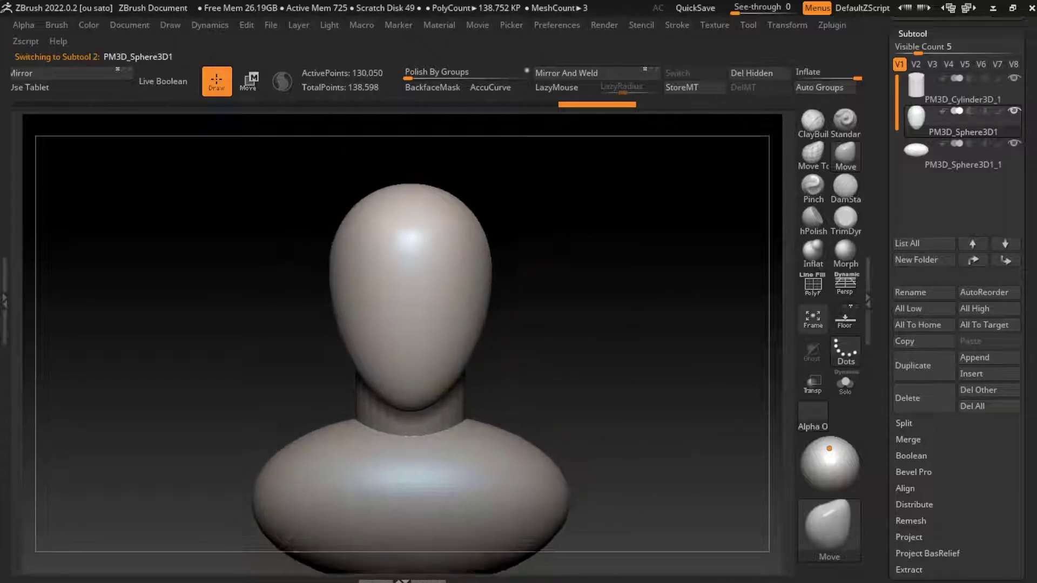
key("s")
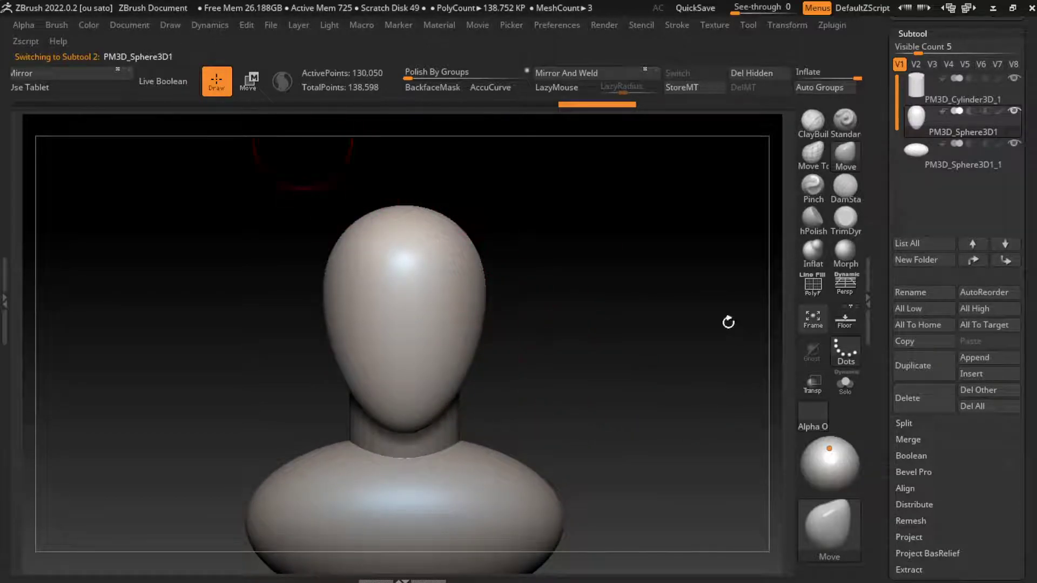
left_click(845, 186)
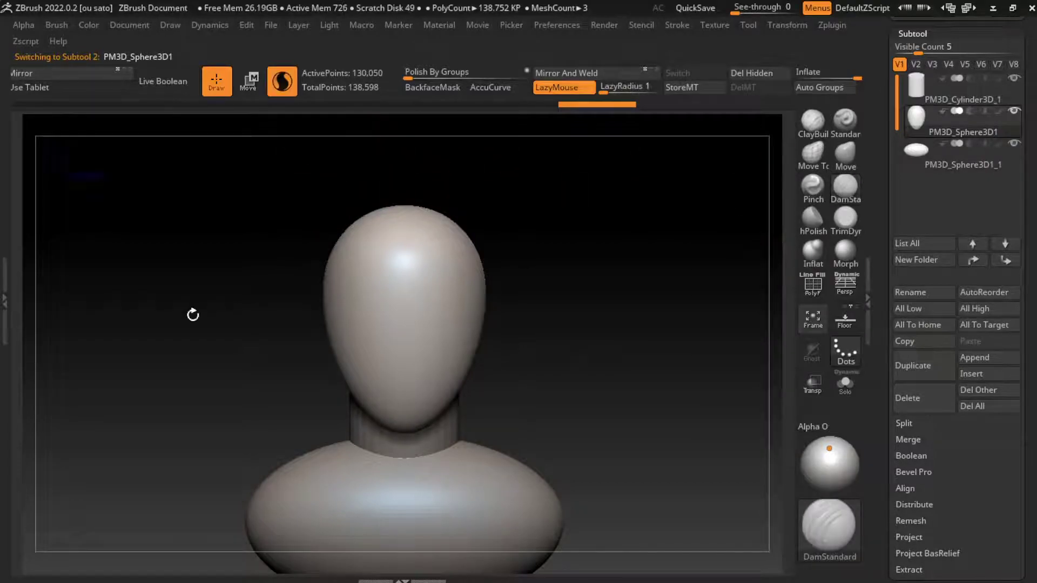
left_click_drag(486, 260, 484, 214, "alt")
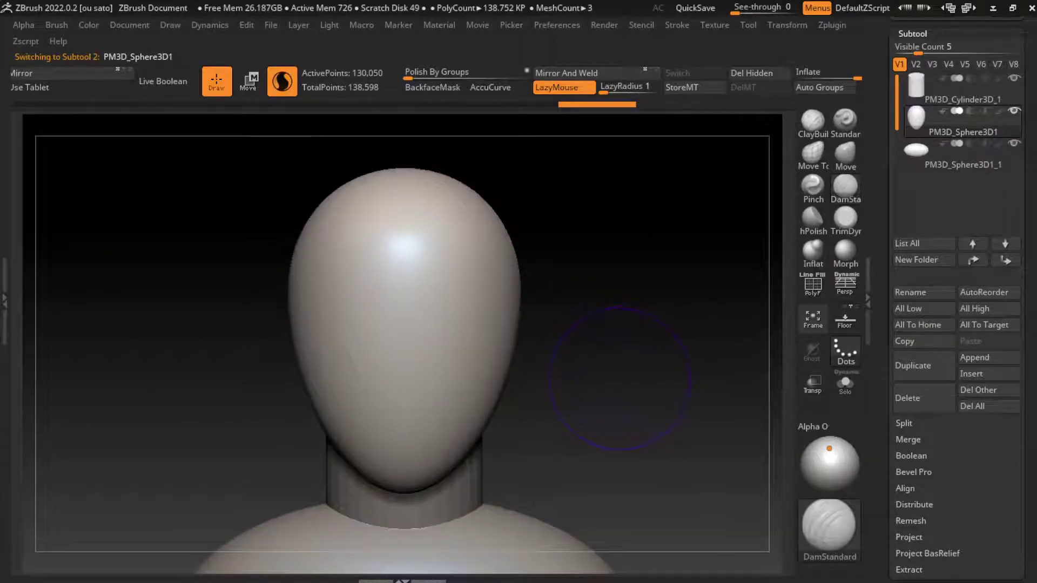
left_click(130, 25)
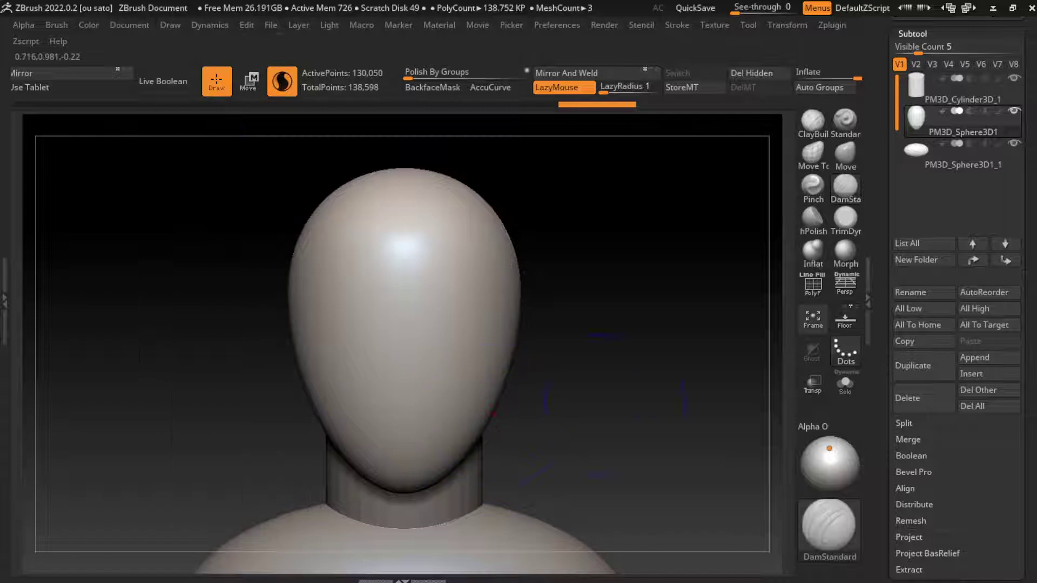
left_click_drag(589, 407, 597, 400)
key("s")
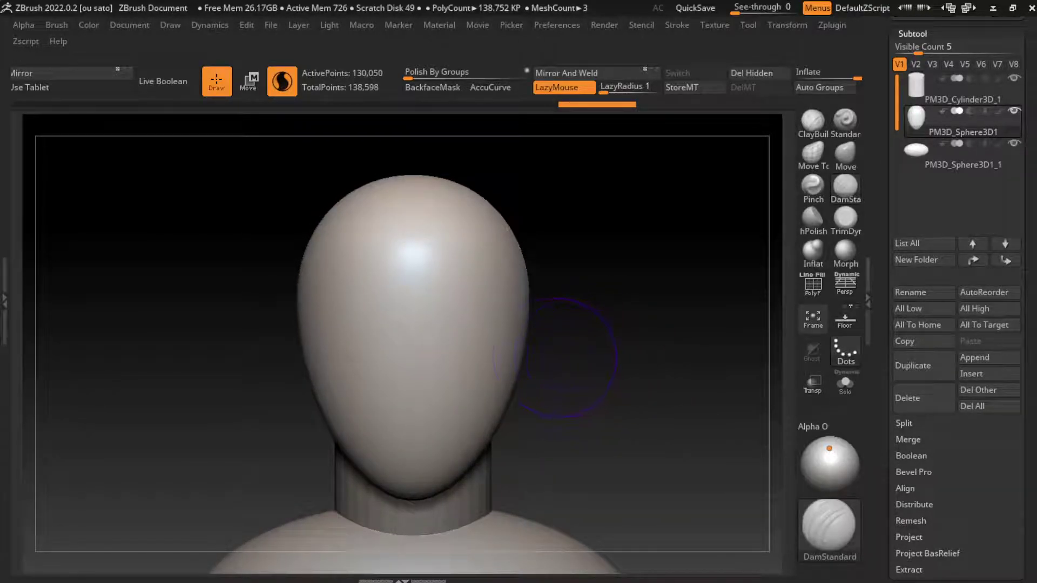
key("s")
left_click_drag(550, 361, 519, 358)
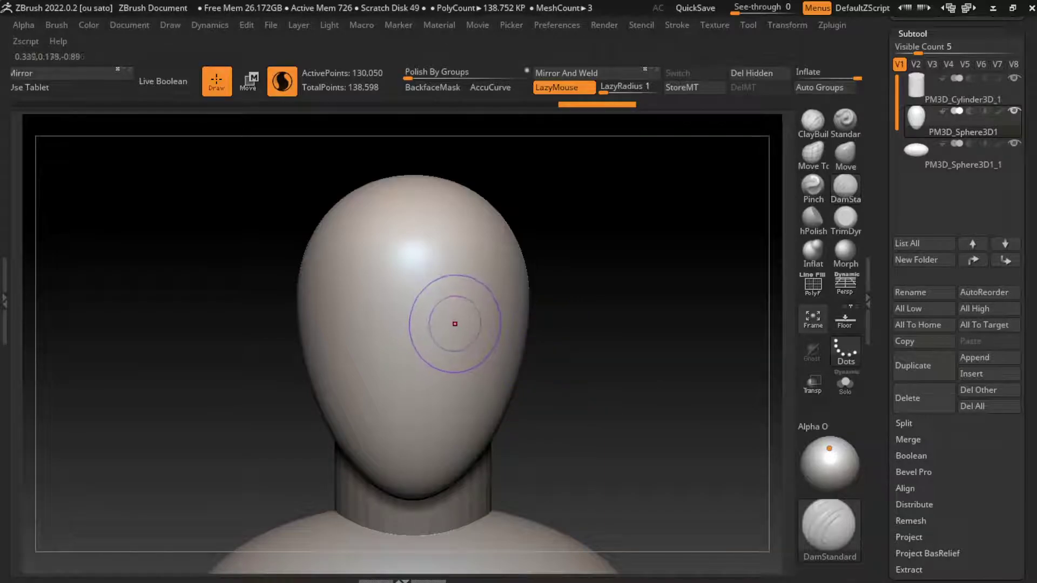
With X symmetry on, carve mirrored eye sockets, then add ClayBuildup around the right eye.
key("x")
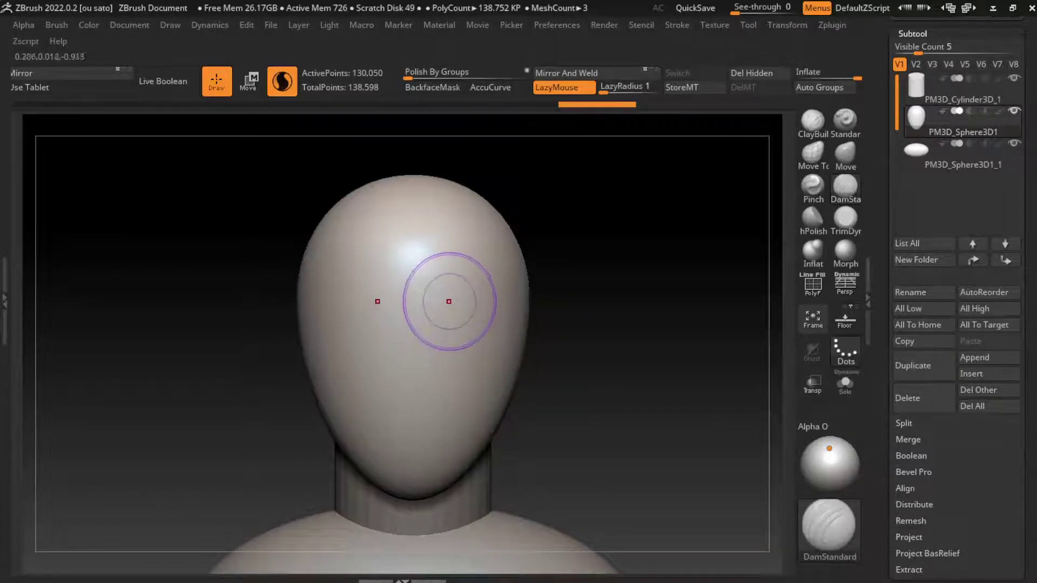
mouse_move(416, 303)
left_mouse_down()
mouse_move(426, 325)
mouse_move(437, 303)
mouse_move(428, 296)
mouse_move(493, 301)
mouse_move(429, 297)
mouse_move(498, 255)
left_mouse_up()
mouse_move(484, 289)
left_mouse_down()
mouse_move(428, 301)
mouse_move(474, 277)
mouse_move(486, 254)
mouse_move(444, 292)
left_mouse_up()
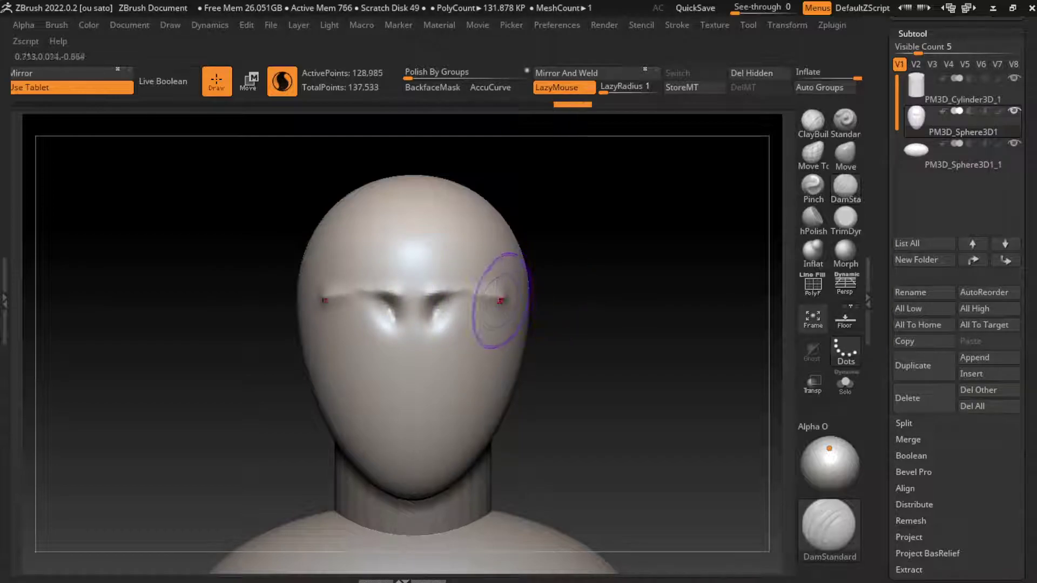
left_click_drag(501, 315, 403, 303)
left_click_drag(468, 308, 479, 304)
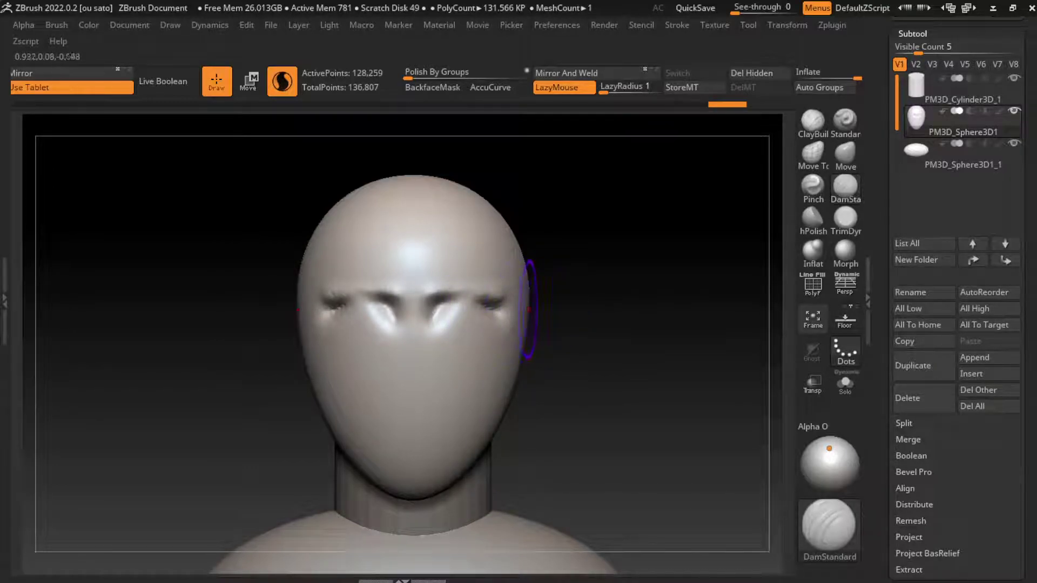
left_click_drag(530, 309, 548, 308)
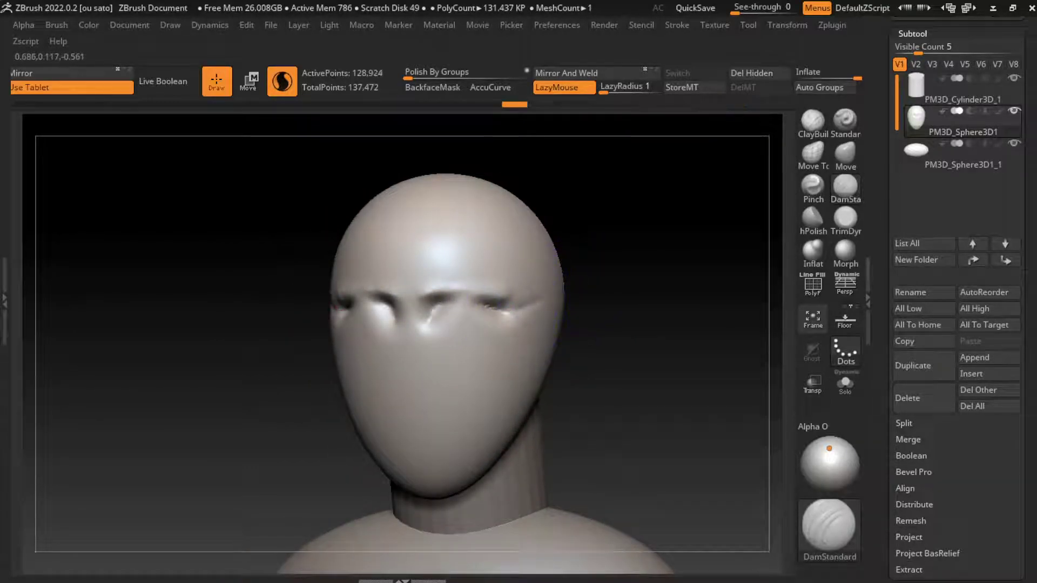
left_click_drag(579, 297, 572, 302)
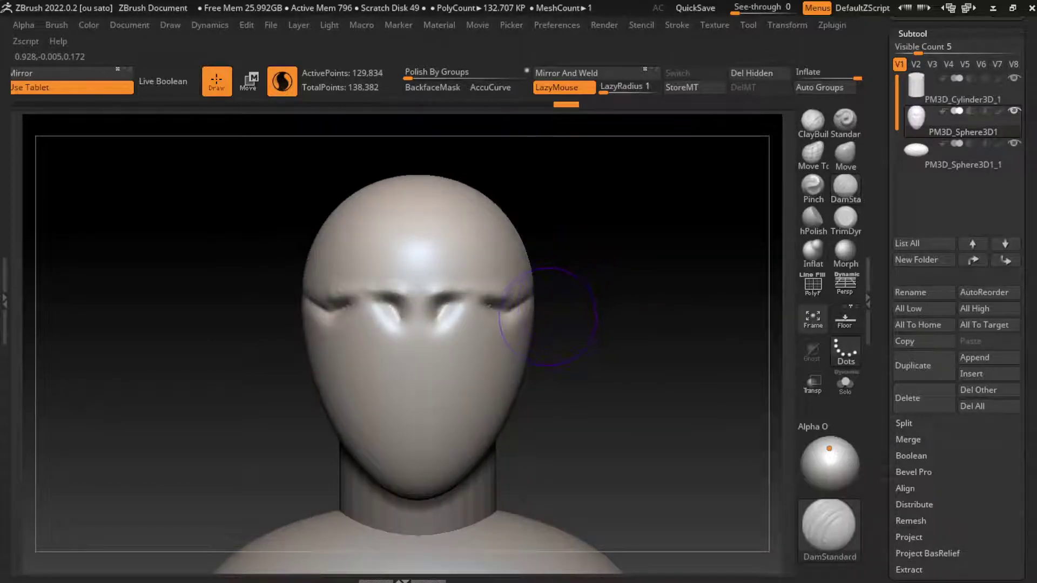
left_click(812, 120)
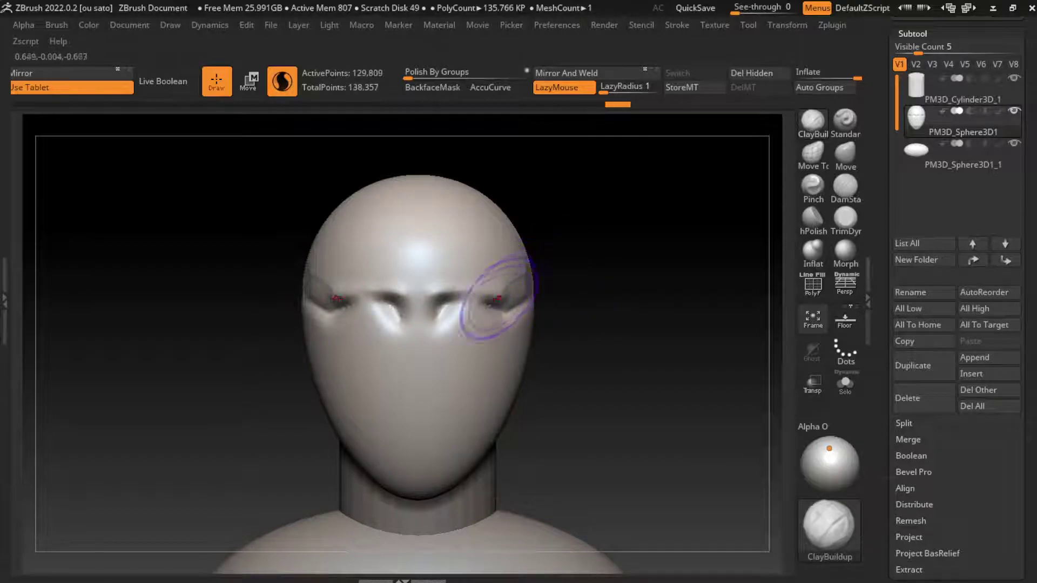
mouse_move(528, 274)
left_mouse_down()
mouse_move(540, 273)
mouse_move(517, 284)
mouse_move(538, 268)
left_mouse_up()
Carve mirrored DamStandard creases under both eyes and fill the sockets with ClayBuildup.
left_click_drag(589, 238, 630, 248)
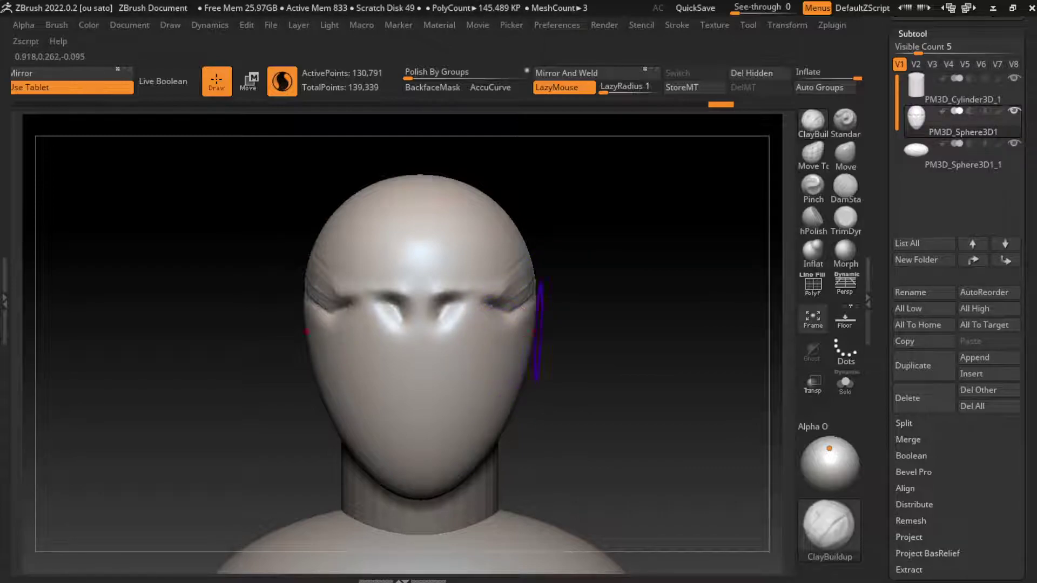
left_click(846, 186)
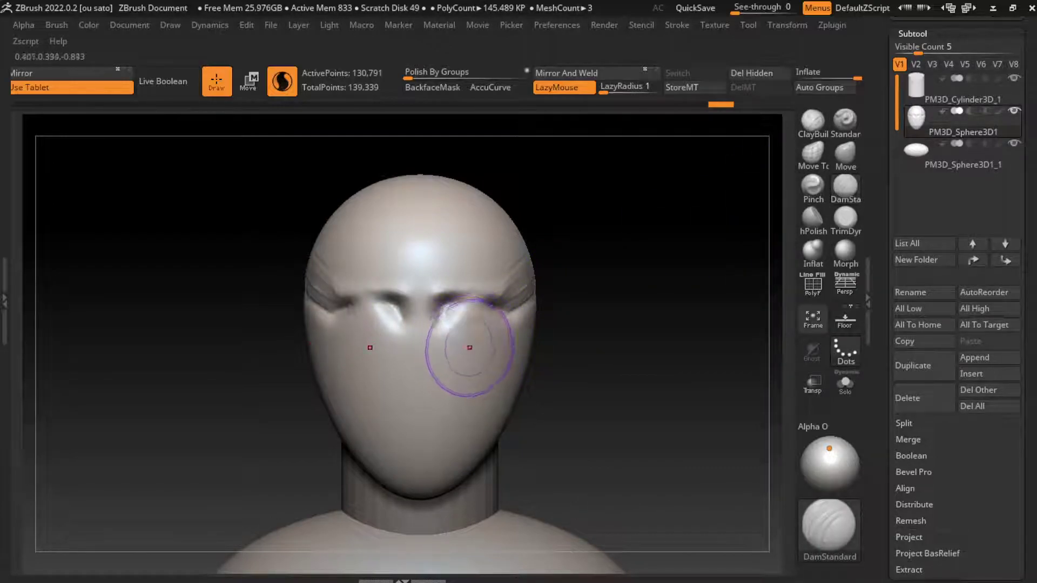
left_click_drag(446, 318, 474, 353)
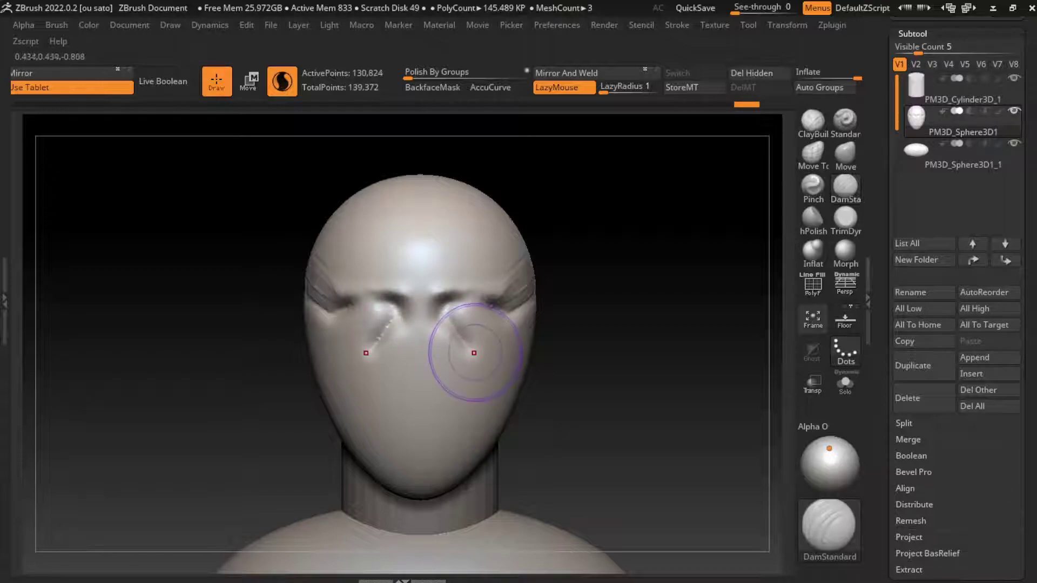
mouse_move(452, 316)
left_mouse_down()
mouse_move(476, 349)
mouse_move(506, 324)
mouse_move(524, 265)
left_mouse_up()
left_click_drag(511, 330, 478, 356)
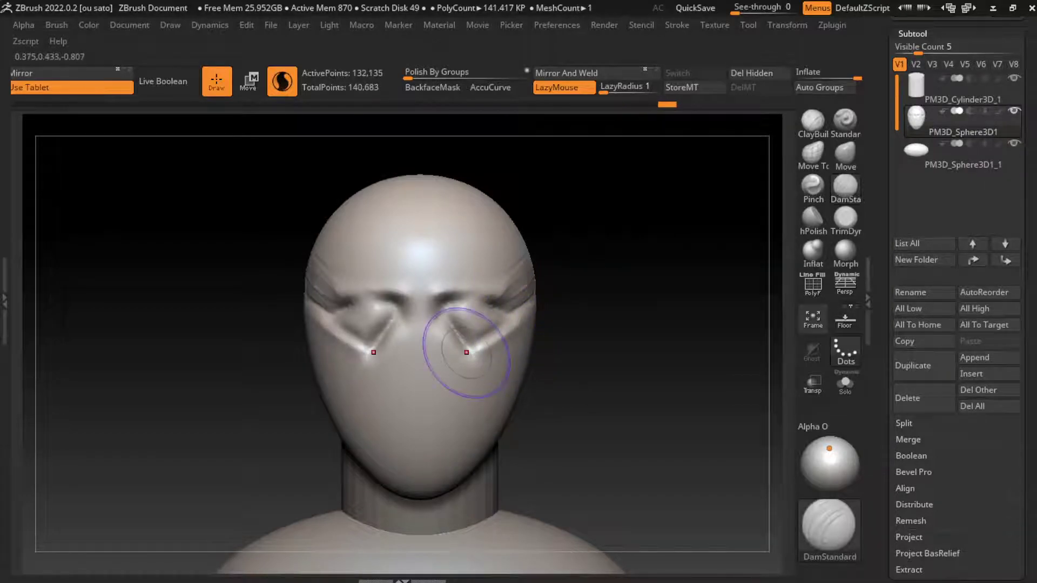
left_click(813, 122)
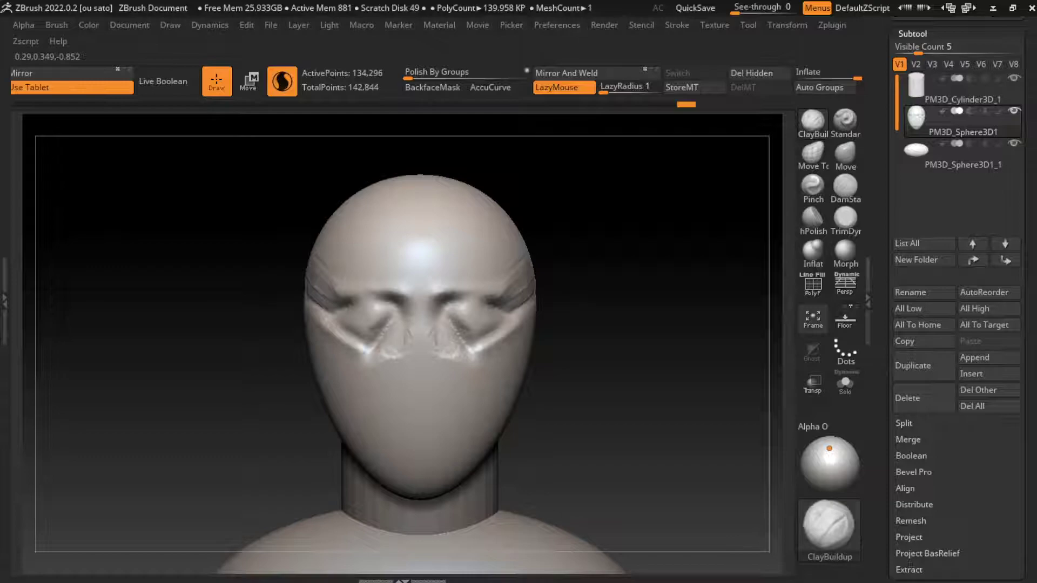
left_click_drag(447, 378, 453, 349)
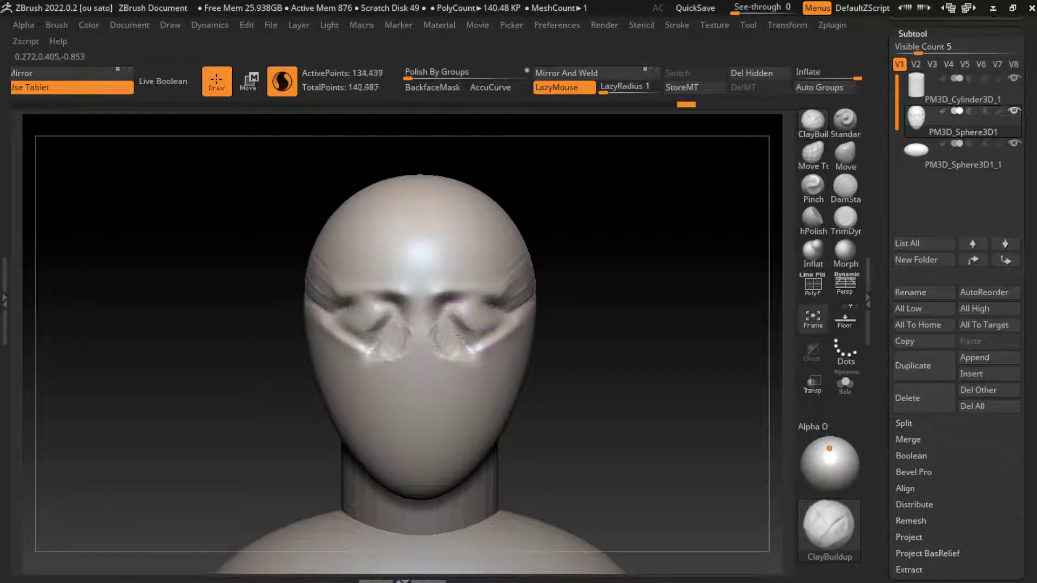
left_click(845, 187)
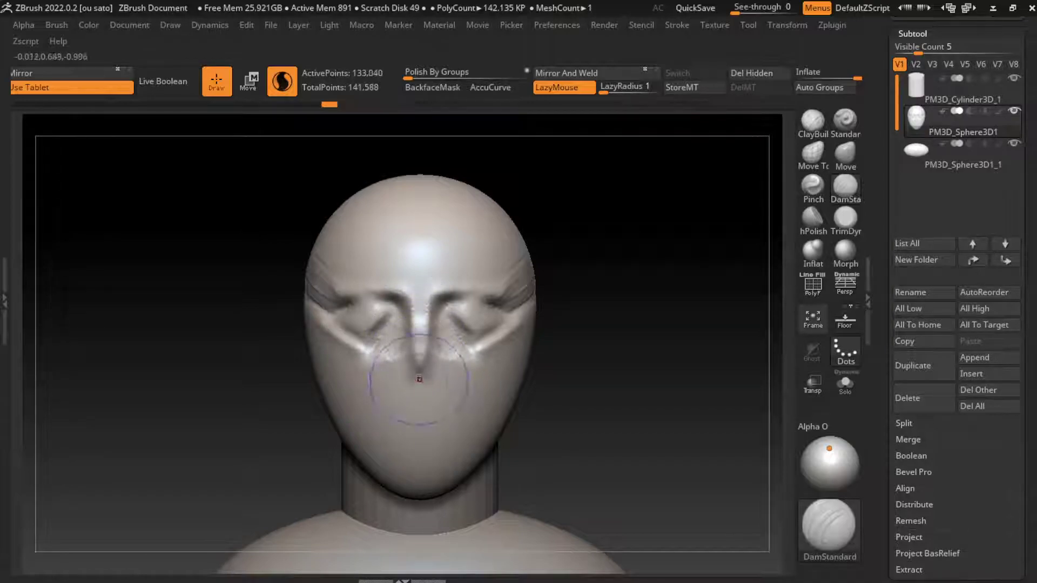
Carve nostrils and build the nose tip into a fuller form with ClayBuildup.
left_click_drag(420, 382, 407, 390)
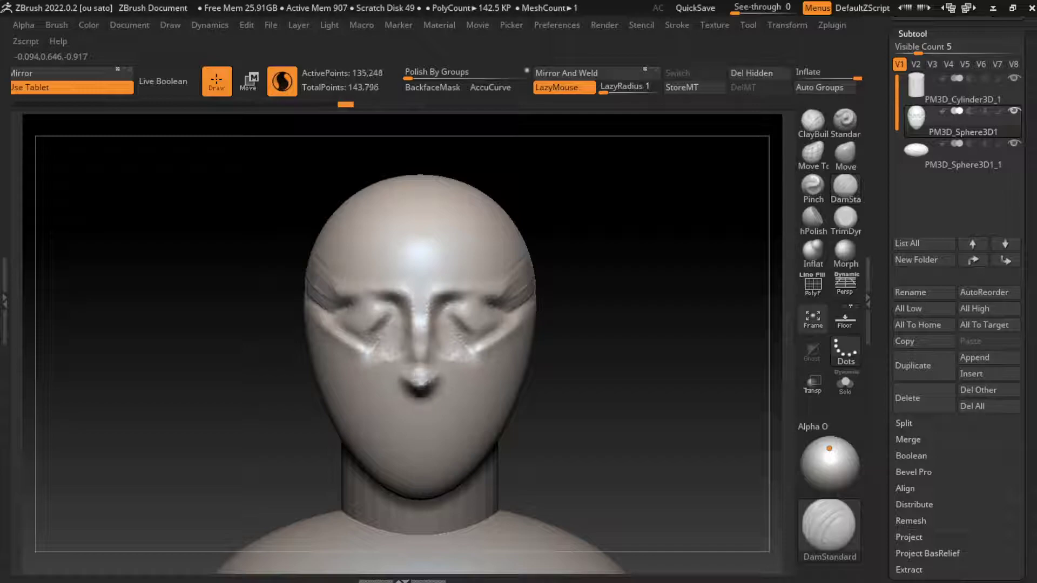
left_click(813, 120)
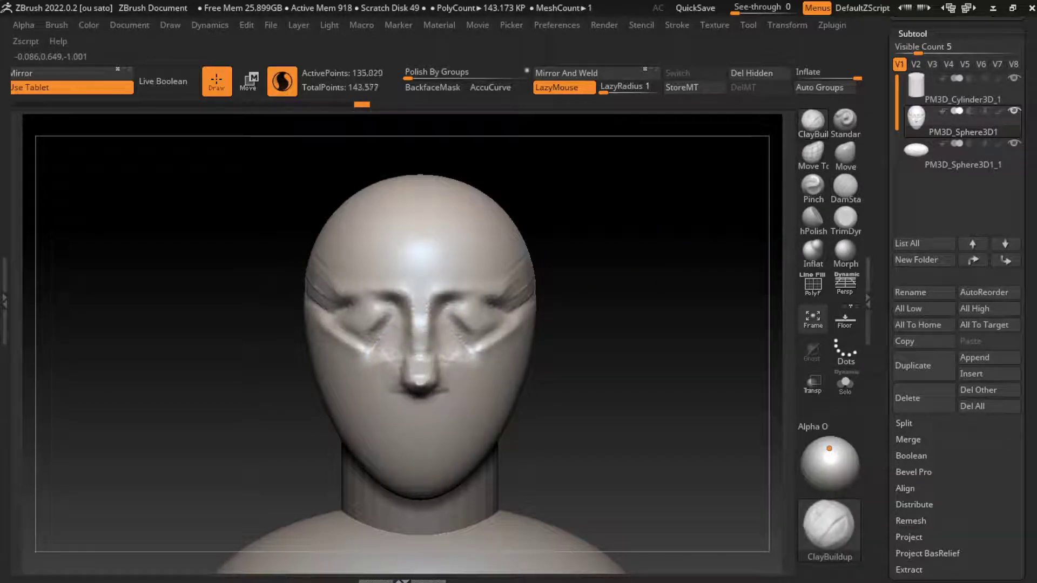
left_click_drag(426, 392, 449, 410)
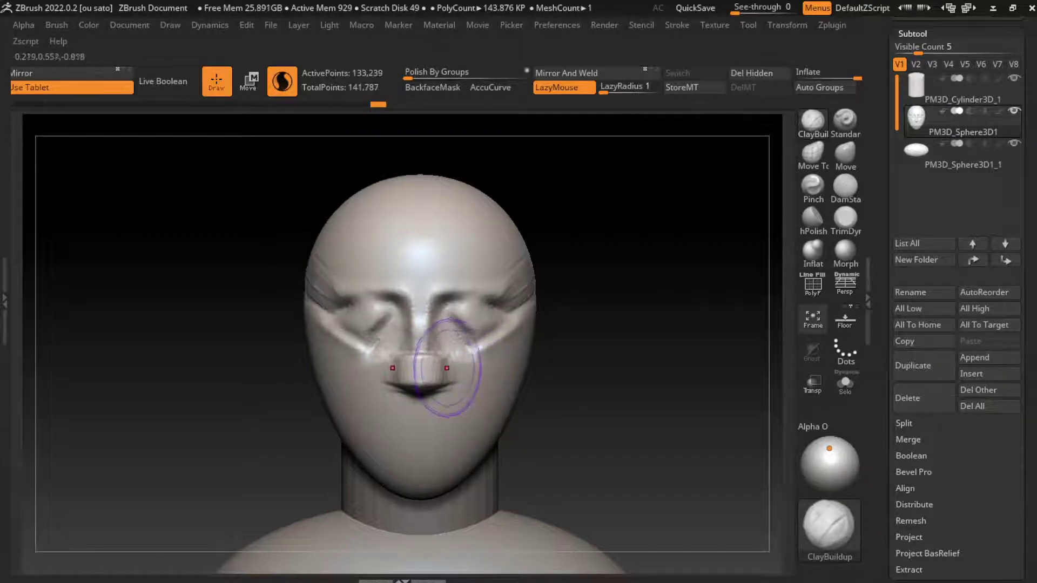
mouse_move(440, 335)
left_mouse_down()
mouse_move(426, 303)
mouse_move(422, 352)
left_mouse_up()
Deepen the crease beside the right eye and carve a mouth line with extended corners.
left_click(846, 188)
left_click_drag(505, 289, 497, 326)
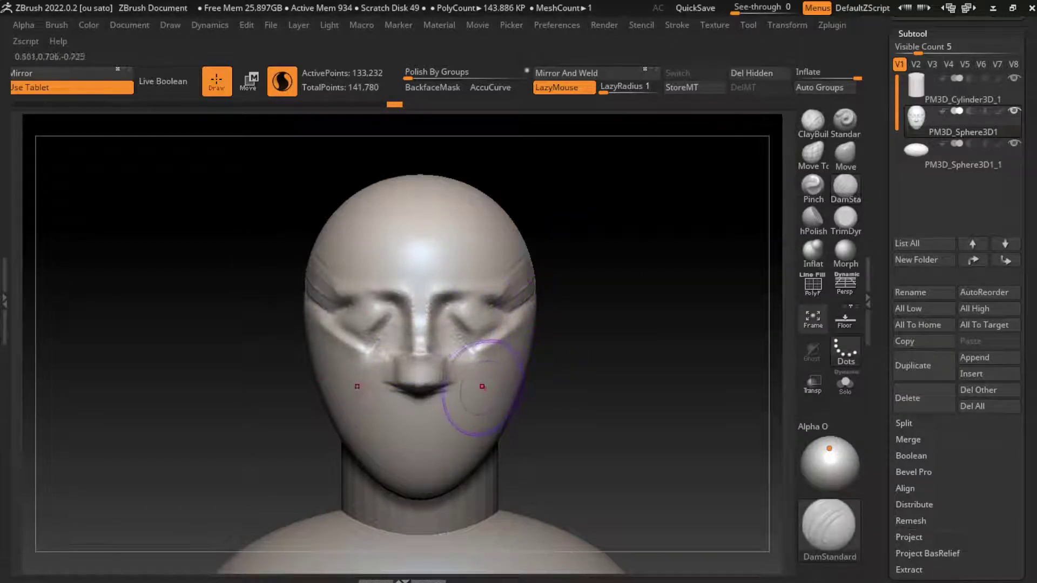
left_click_drag(482, 387, 465, 386)
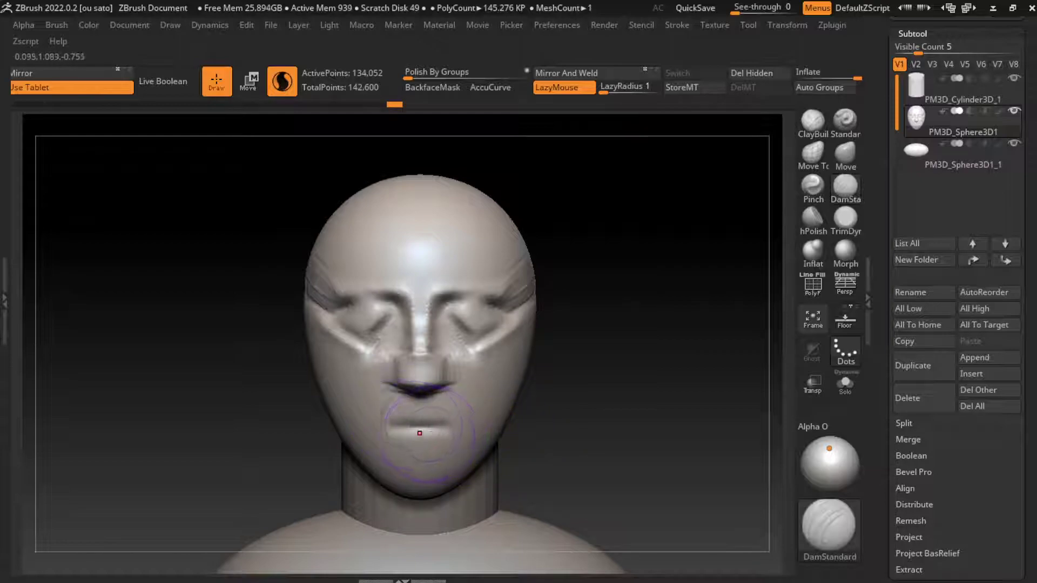
Shape the lips and mouth corners and carve the groove under the lower lip.
left_click_drag(389, 442, 360, 399)
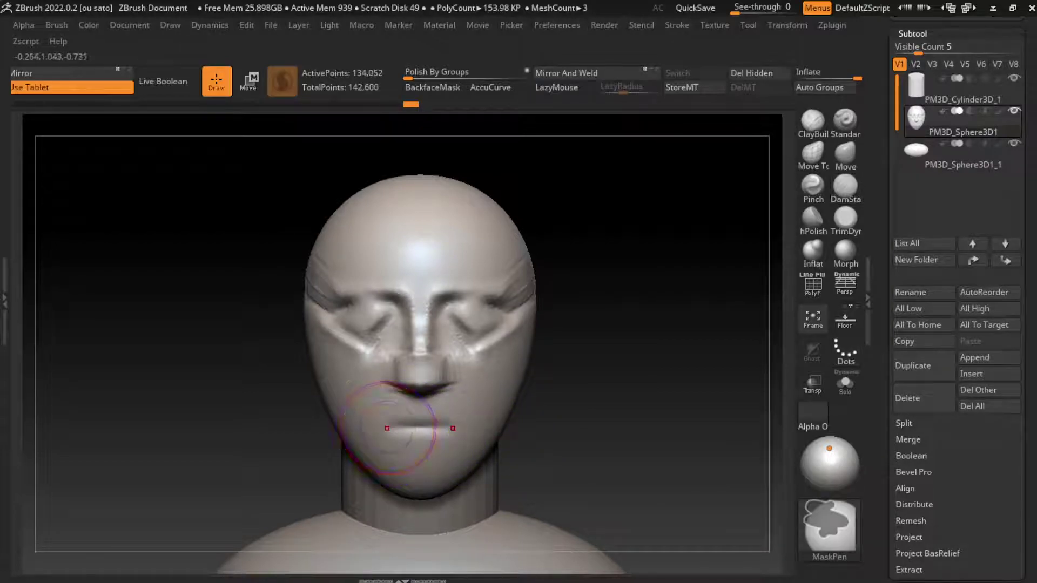
left_click_drag(466, 401, 433, 414)
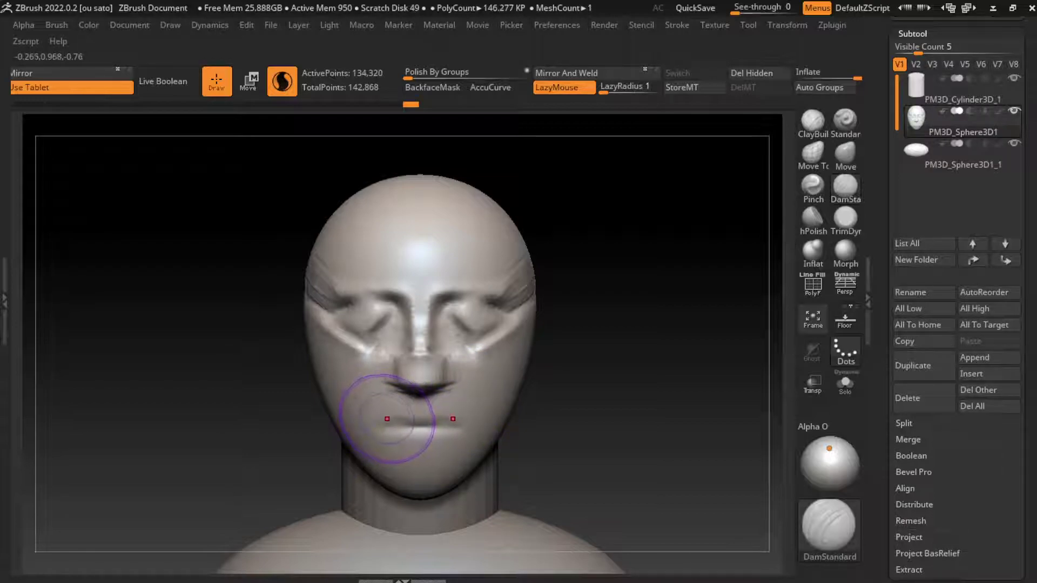
left_click_drag(446, 394, 378, 417)
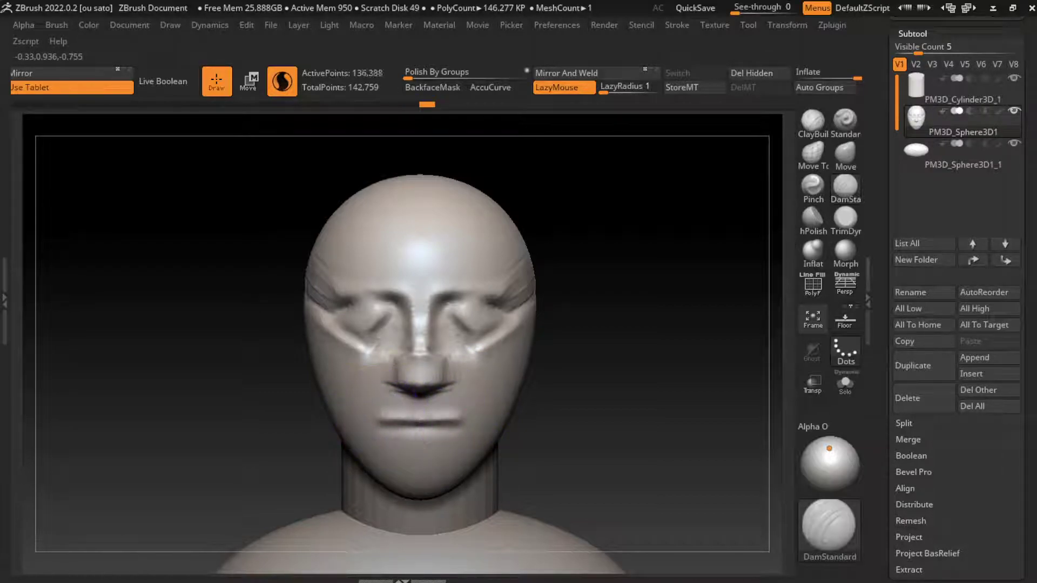
left_click_drag(435, 381, 404, 418)
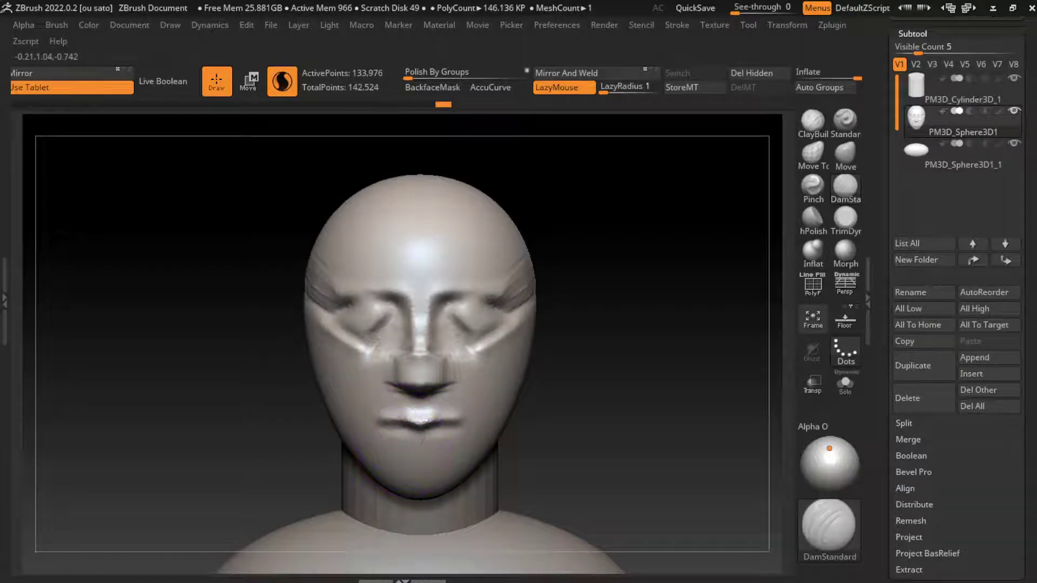
left_click_drag(401, 441, 463, 447)
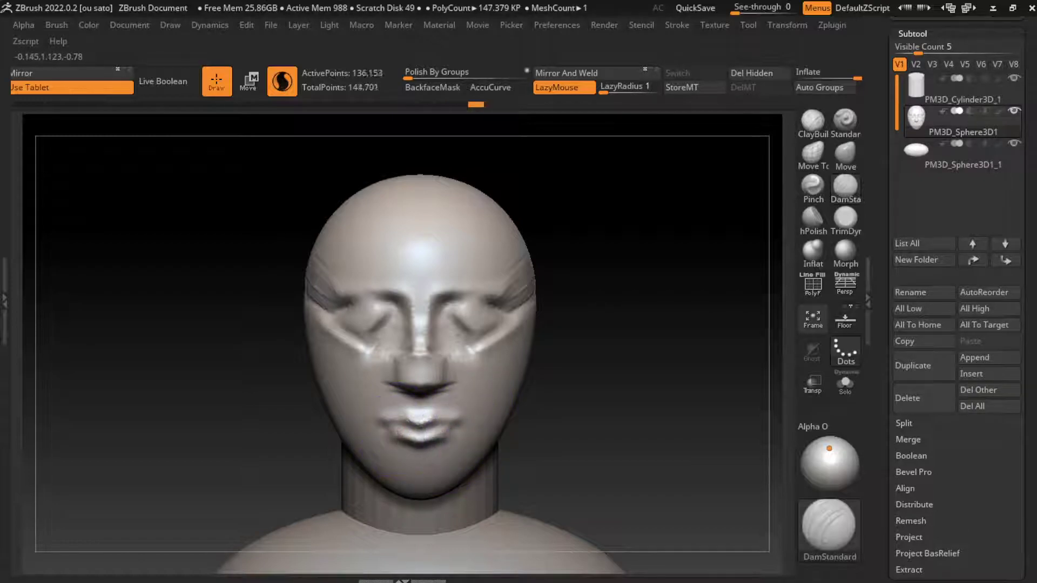
left_click_drag(411, 485, 423, 486)
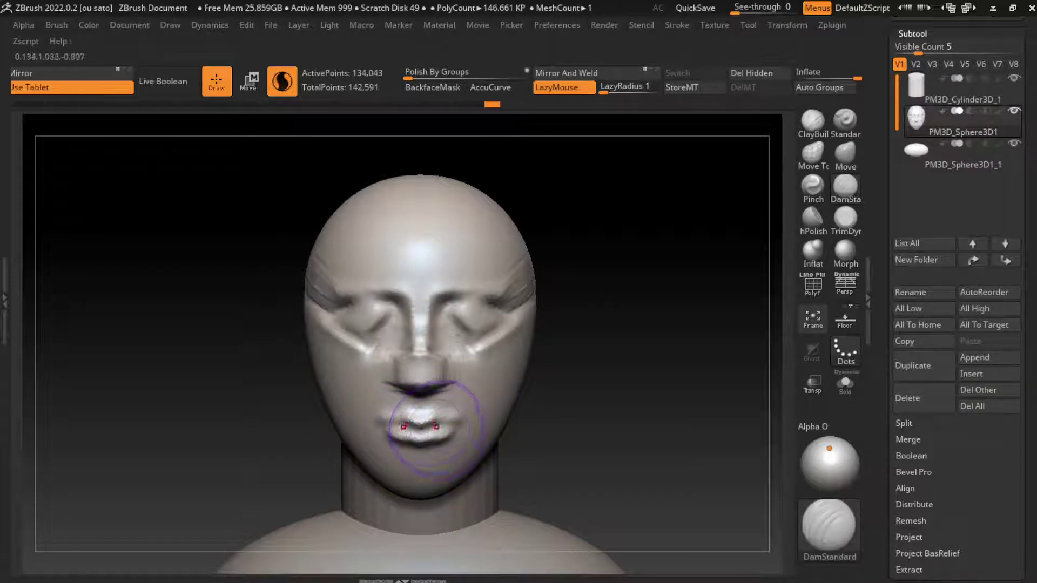
left_click_drag(436, 427, 468, 421)
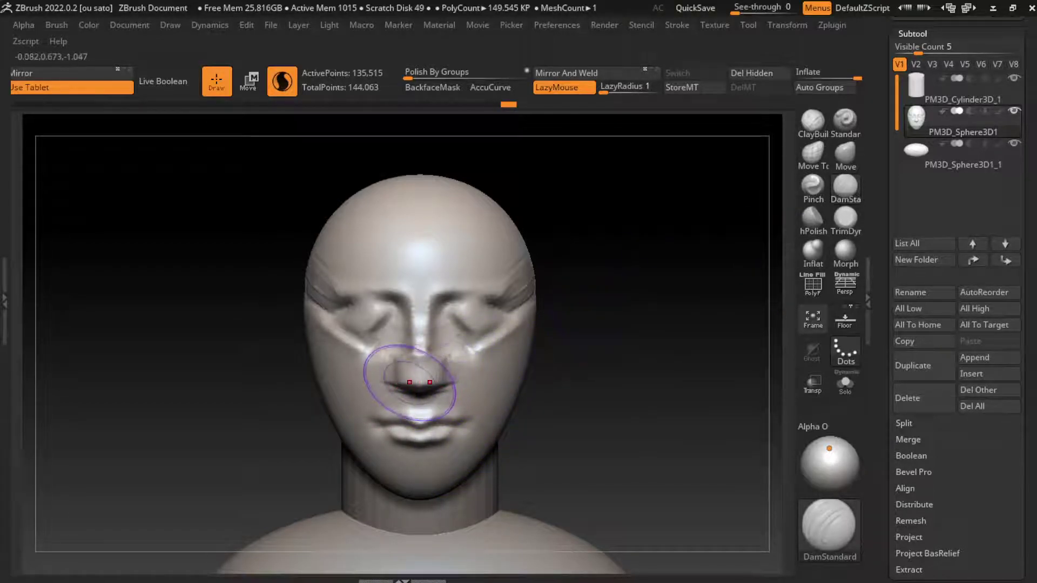
Resculpt the nose and nostrils and smooth the nose and lip area.
left_click_drag(411, 413, 452, 378, "shift")
mouse_move(486, 338)
left_mouse_down()
mouse_move(450, 362)
mouse_move(433, 457)
left_mouse_up()
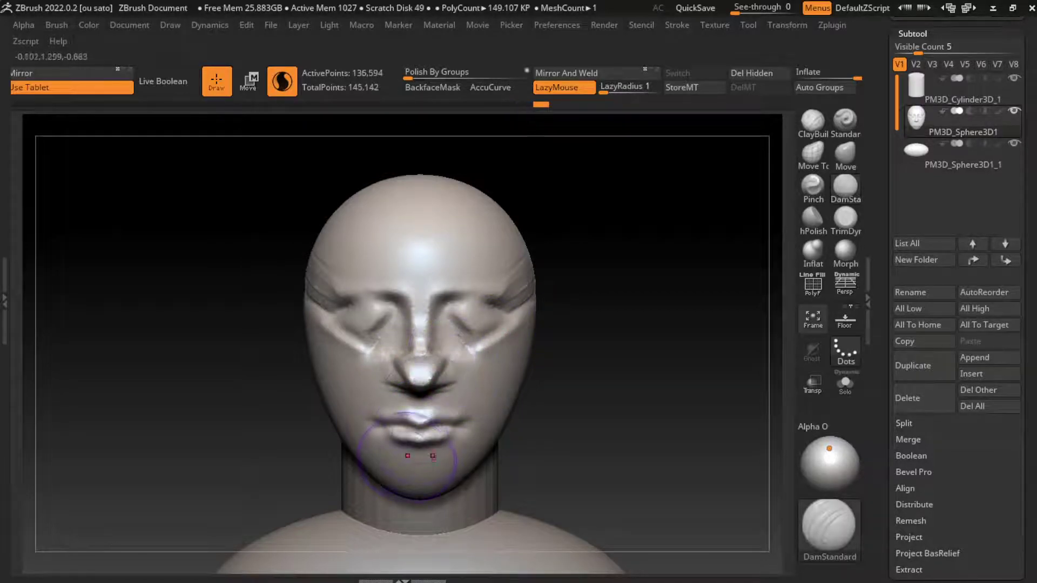
mouse_move(460, 390)
left_mouse_down("shift")
mouse_move(478, 348)
mouse_move(420, 410)
left_mouse_up("shift")
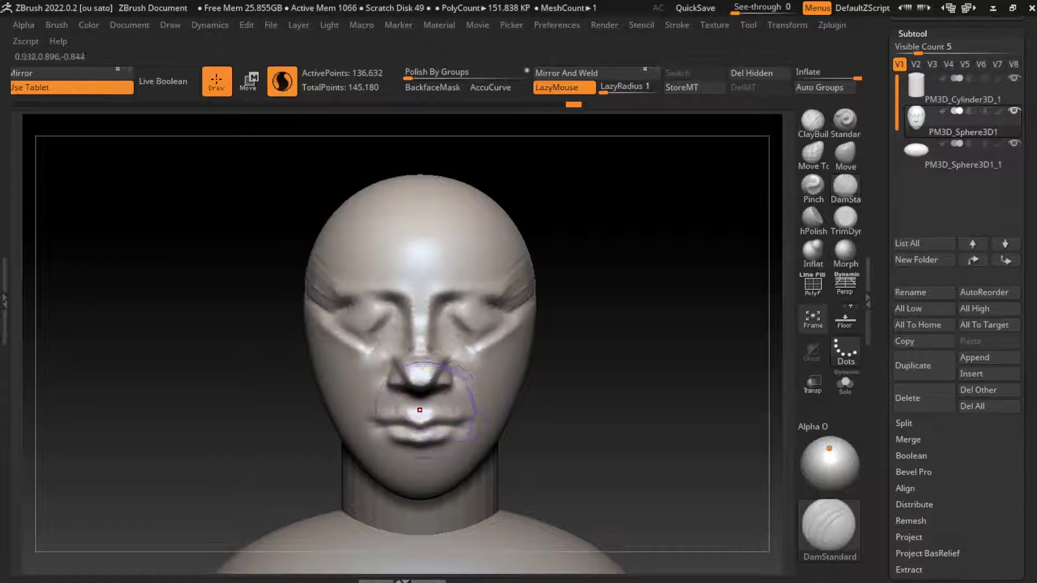
Sculpt and smooth the nose tip and nostrils.
left_click_drag(422, 400, 460, 346)
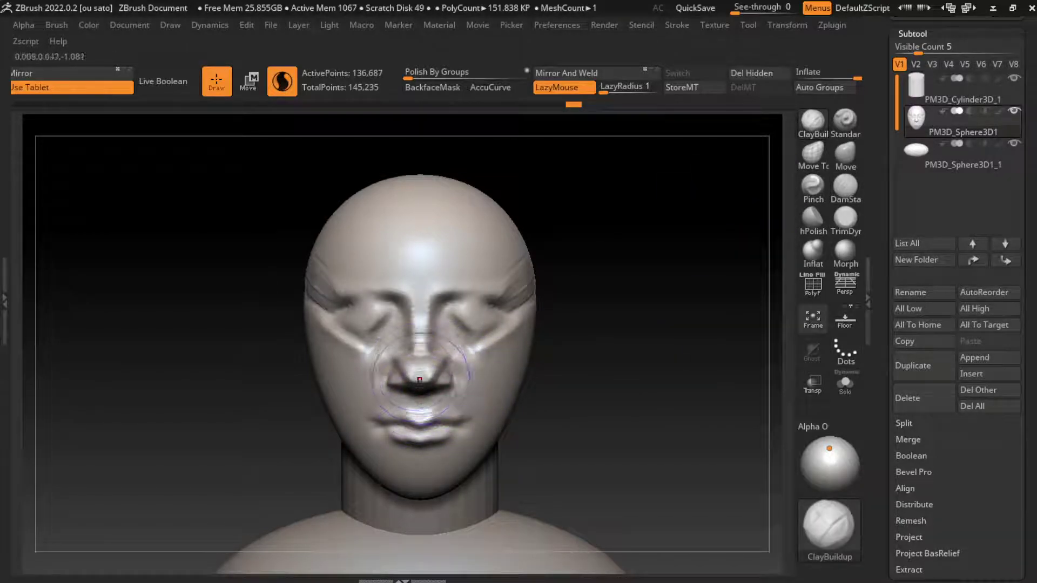
left_click_drag(546, 367, 534, 296)
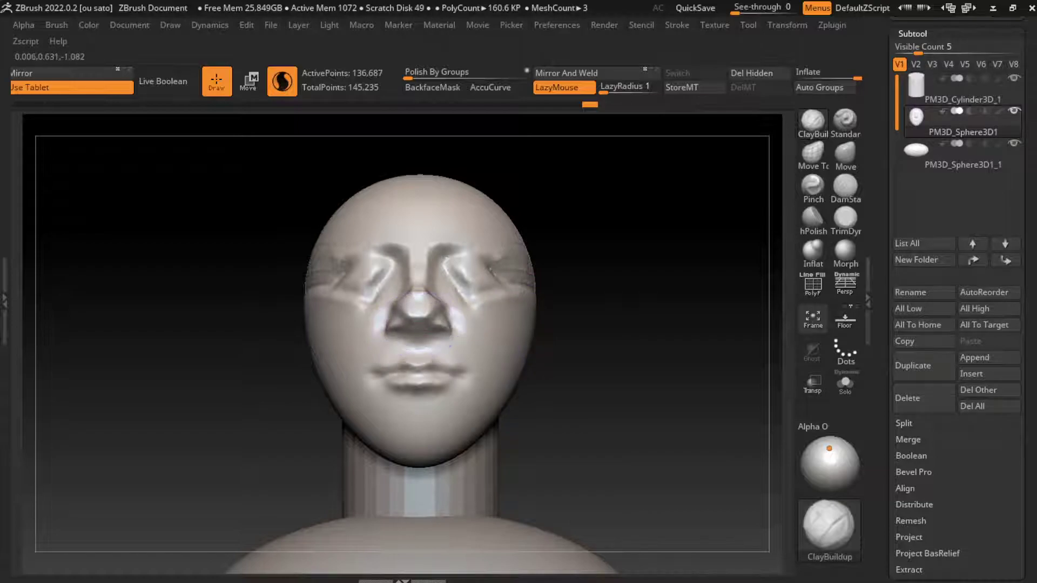
left_click_drag(416, 312, 419, 345, "shift")
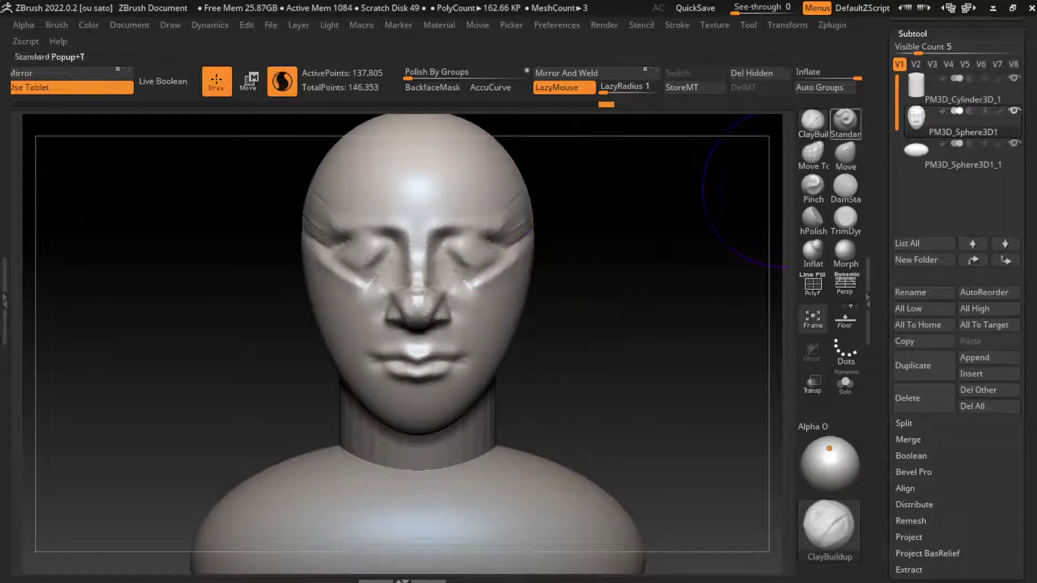
Flatten both temples and eye ridges symmetrically with the TrimDynamic brush.
left_click(845, 217)
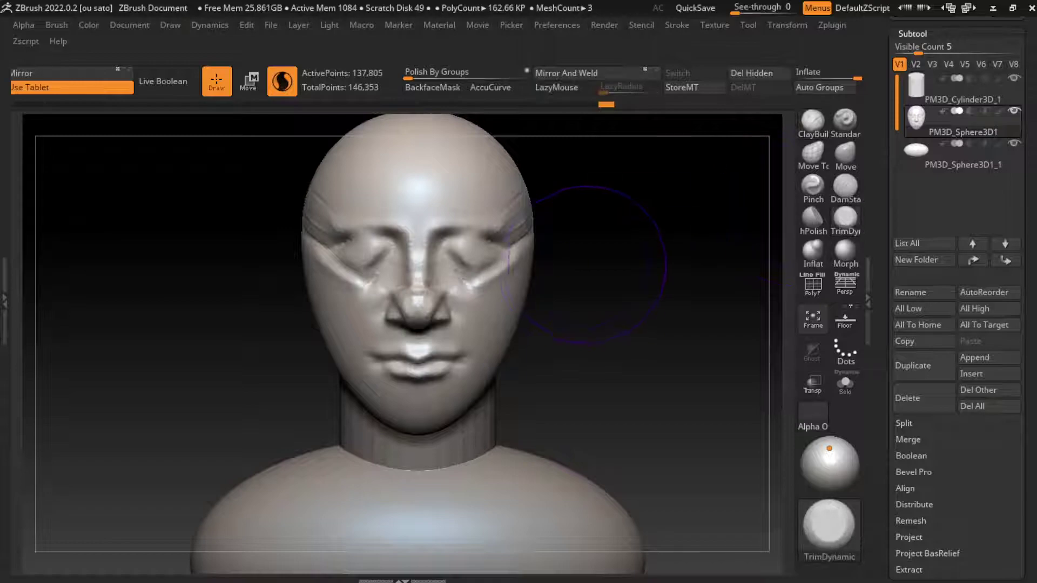
mouse_move(594, 184)
left_mouse_down()
mouse_move(556, 254)
mouse_move(556, 292)
mouse_move(622, 311)
left_mouse_up()
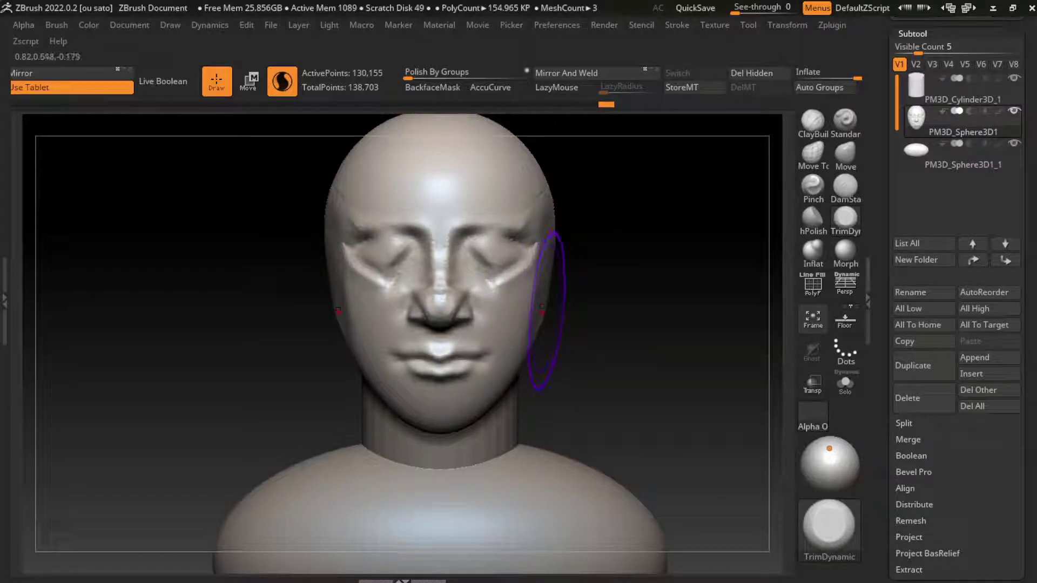
left_click_drag(554, 312, 578, 301)
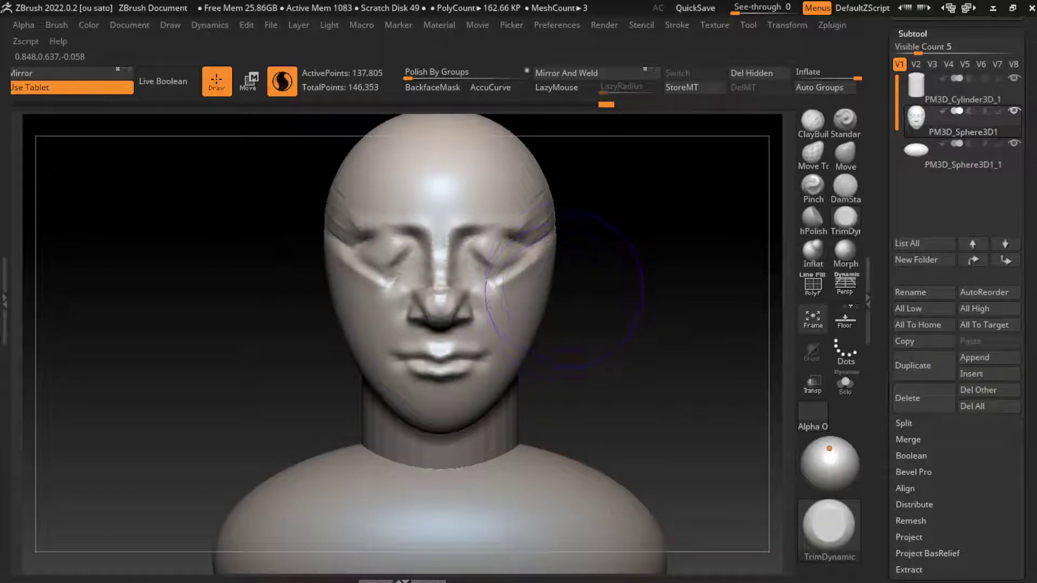
left_click_drag(547, 173, 546, 201)
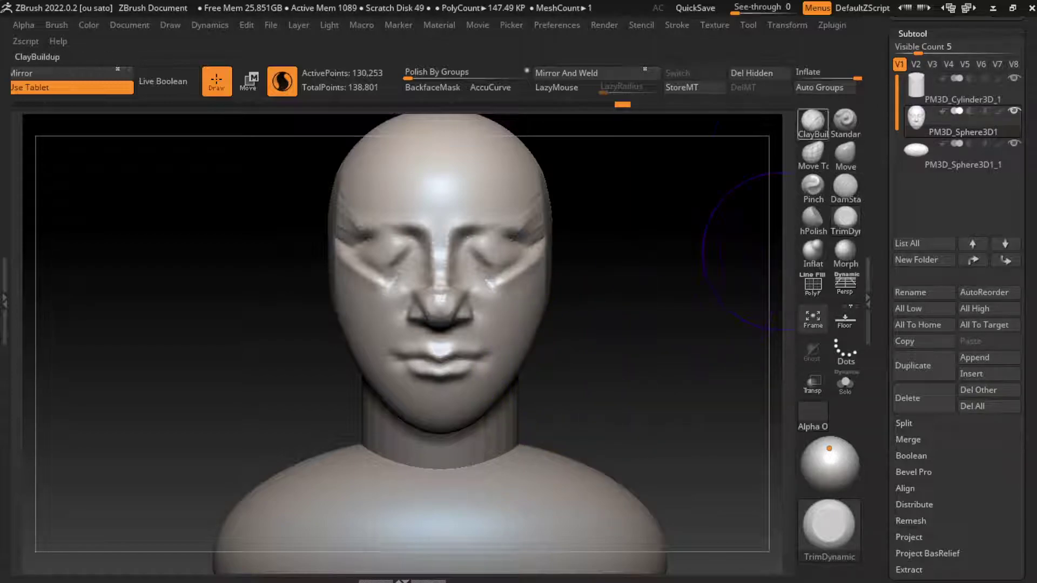
Build up the chin and jawline with ClayBuildup strokes.
left_click(813, 121)
left_click_drag(400, 397, 508, 389)
left_click_drag(373, 367, 449, 419)
left_click_drag(378, 389, 487, 389)
left_click_drag(422, 394, 486, 392)
Add more clay under the chin and reshape it toward the lower lip.
key("ctrl")
mouse_move(404, 410)
left_mouse_down()
mouse_move(475, 400)
mouse_move(475, 432)
left_mouse_up()
left_click_drag(373, 411, 475, 448, "shift")
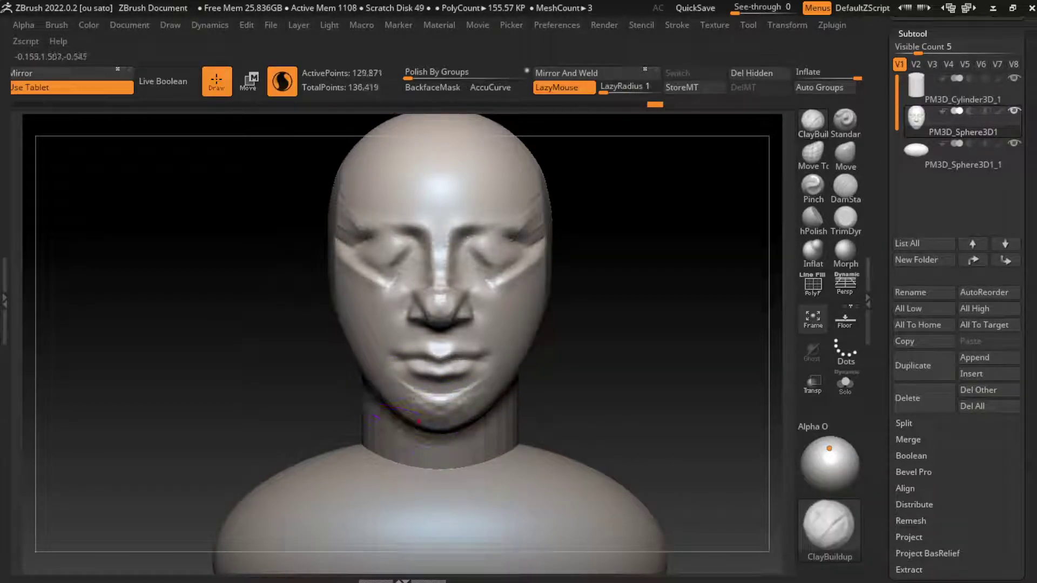
mouse_move(400, 397)
left_mouse_down()
mouse_move(475, 397)
mouse_move(454, 421)
mouse_move(537, 354)
left_mouse_up()
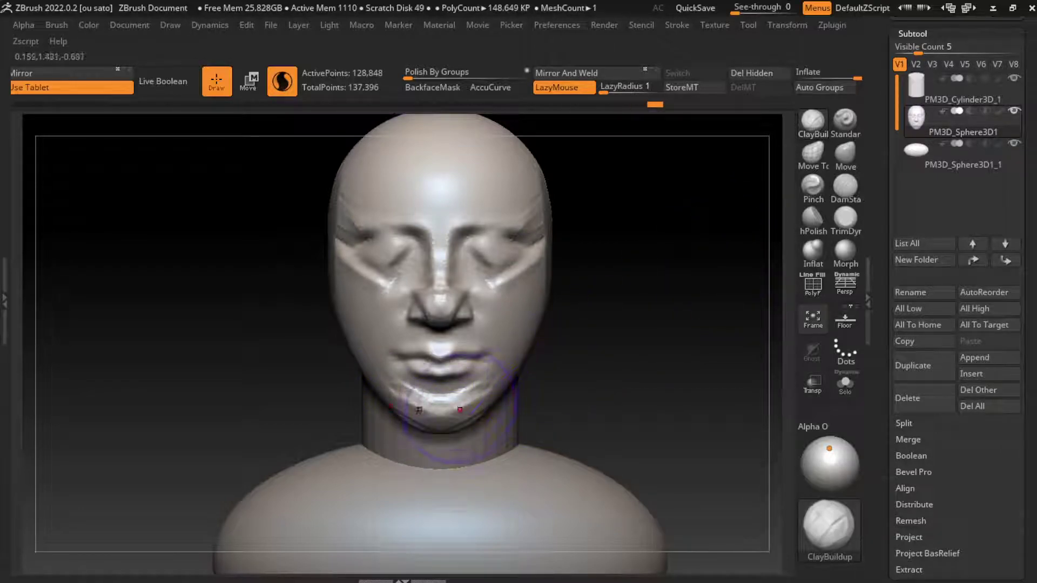
left_click_drag(460, 409, 448, 395)
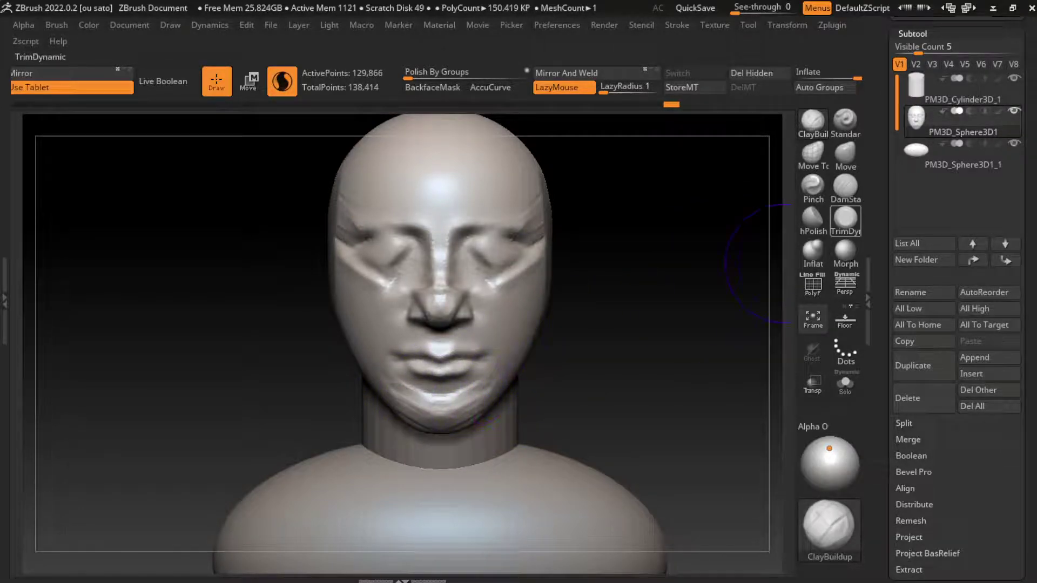
Resculpt the chin and lower lip with ClayBuildup, then smooth the chin.
left_click(846, 187)
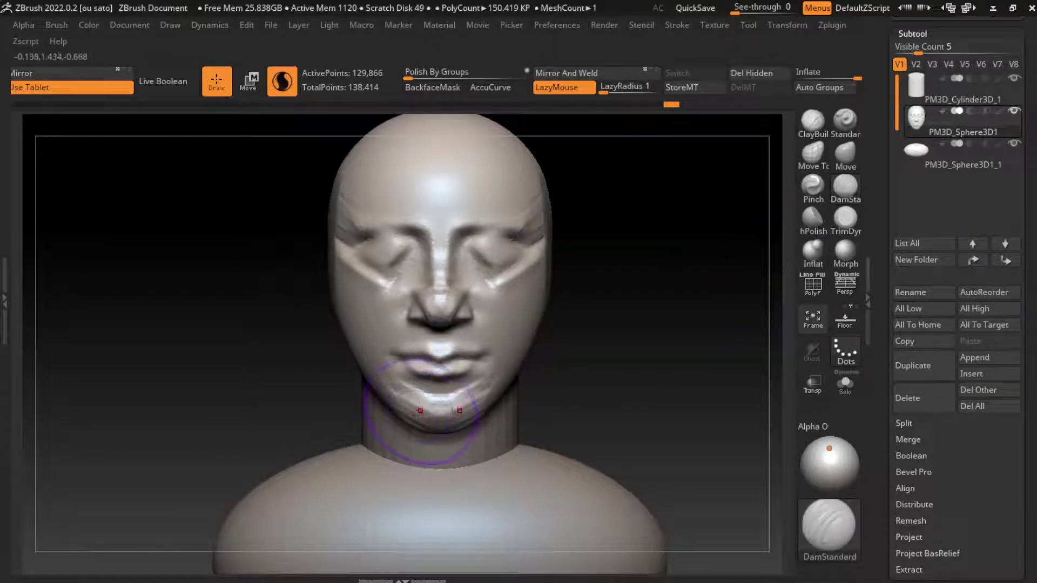
left_click(813, 120)
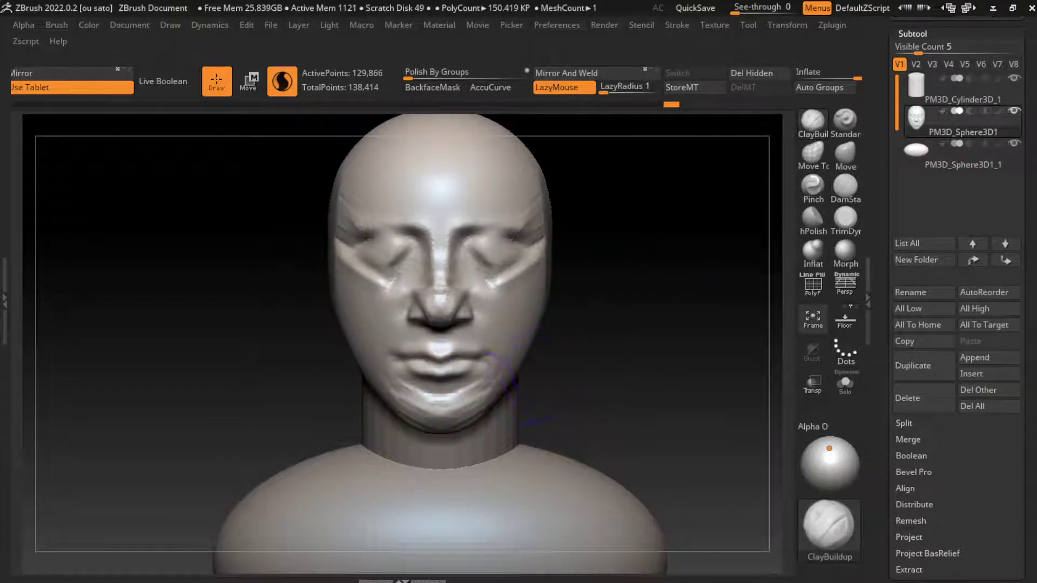
mouse_move(459, 402)
left_mouse_down()
mouse_move(440, 398)
mouse_move(460, 411)
left_mouse_up()
key("l")
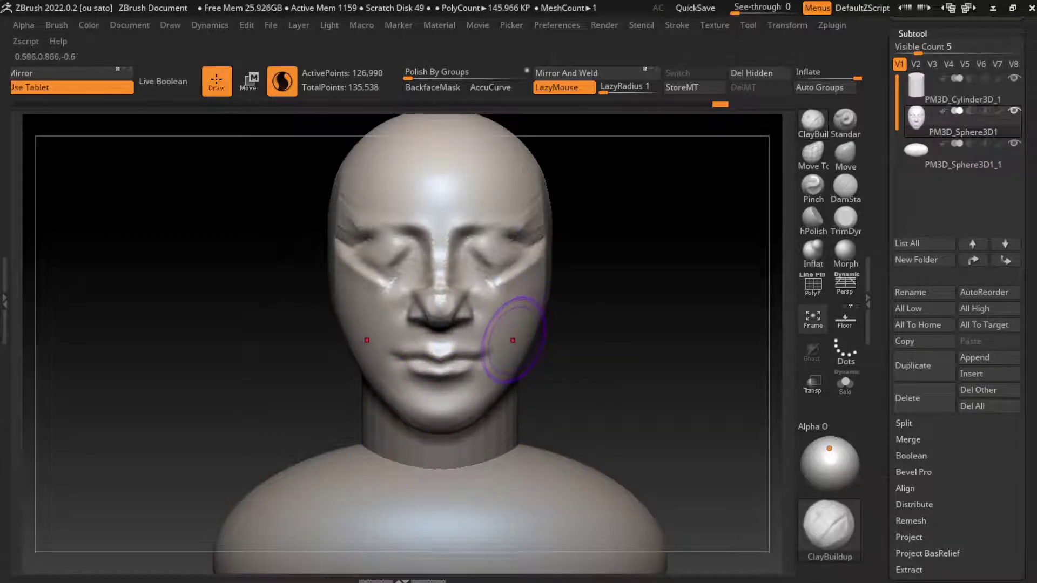
Undo an unwanted upper-lip stroke and turn the head to its left profile.
left_click_drag(475, 344, 440, 344)
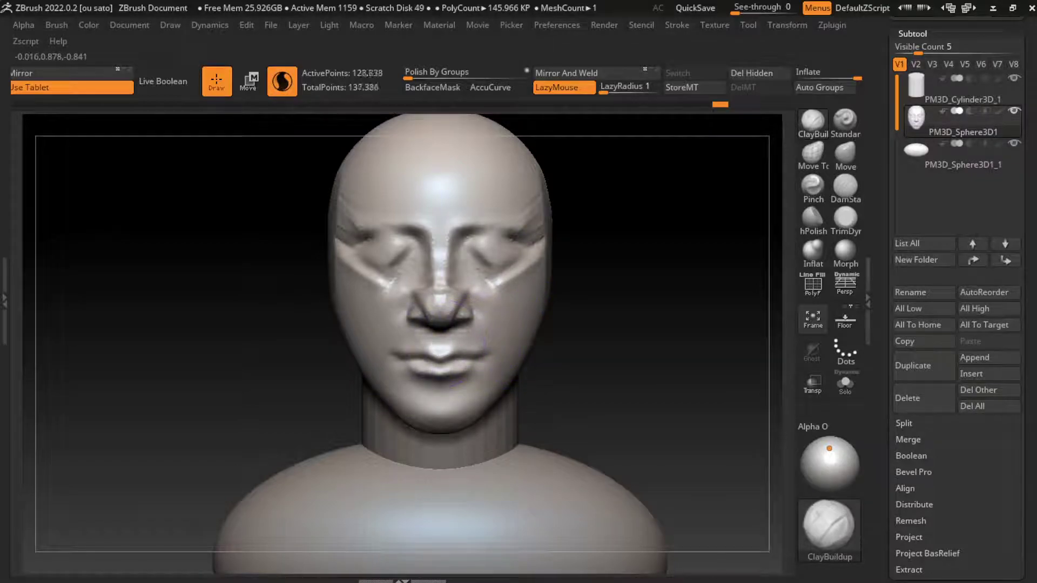
key("ctrl+z")
key("ctrl+z")
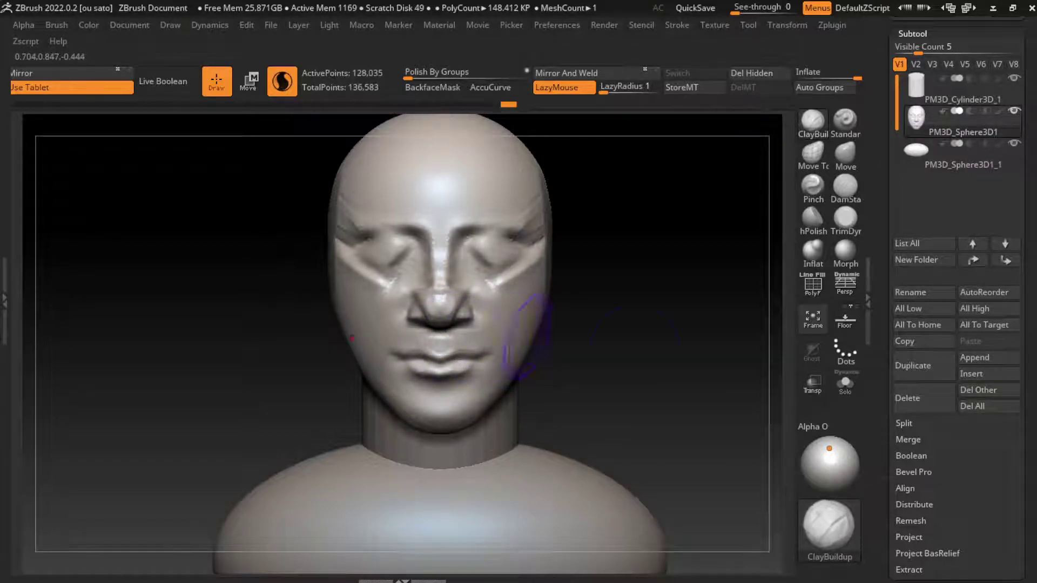
left_click_drag(634, 338, 486, 341)
Push the lips forward with the Move brush, then orbit back to three-quarter view.
left_click(845, 157)
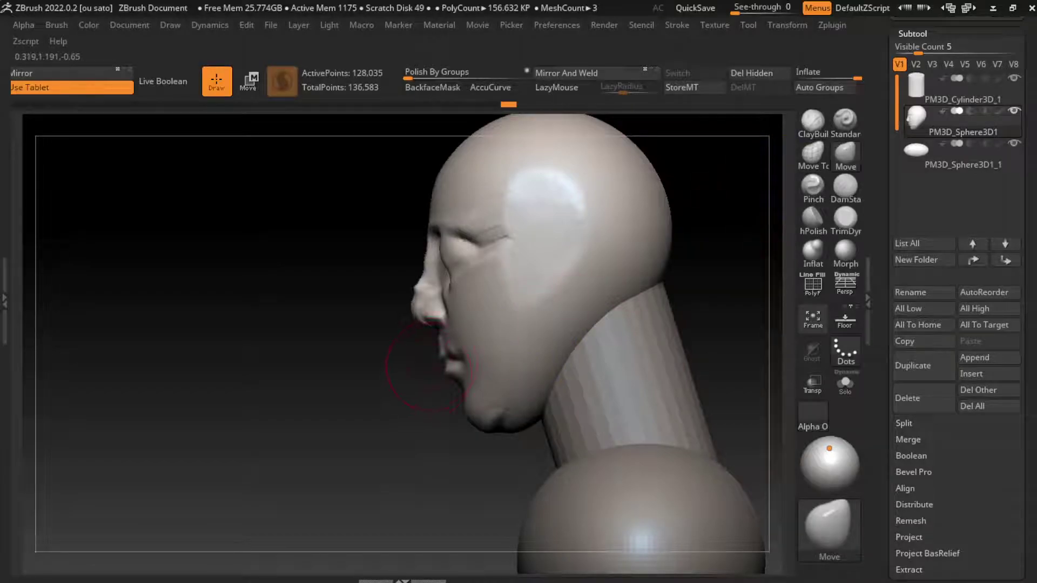
mouse_move(428, 367)
left_mouse_down()
mouse_move(449, 363)
mouse_move(324, 347)
left_mouse_up()
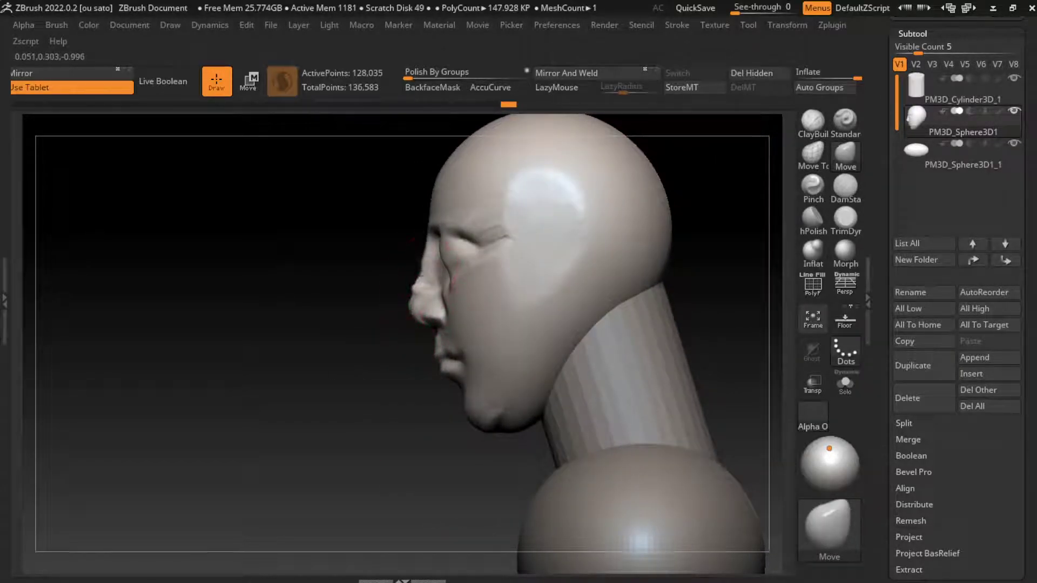
left_click_drag(378, 303, 665, 301)
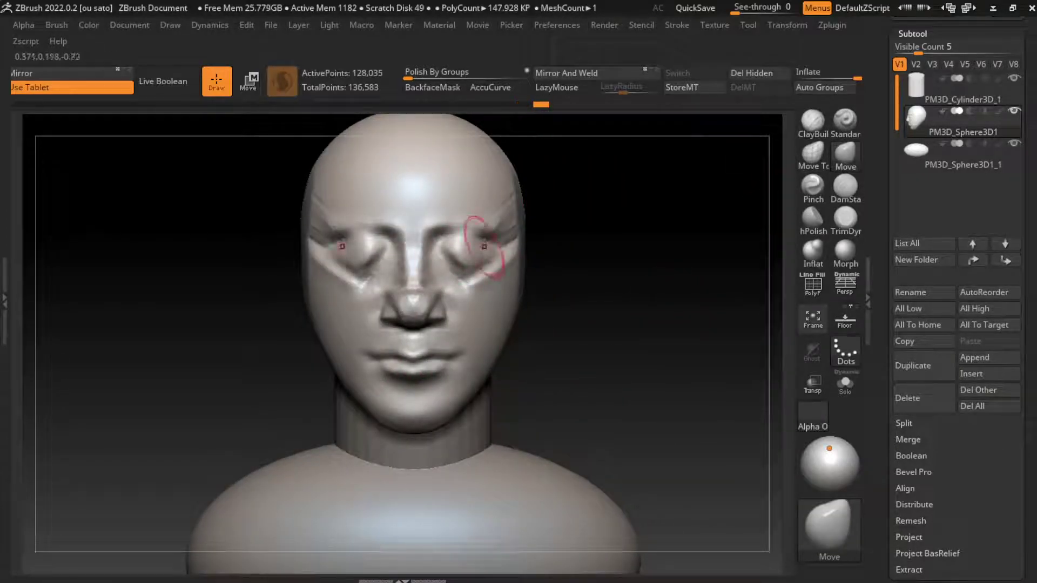
Add ClayBuildup clay to the eye areas.
key("b")
key("c")
key("b")
left_click_drag(495, 261, 432, 243)
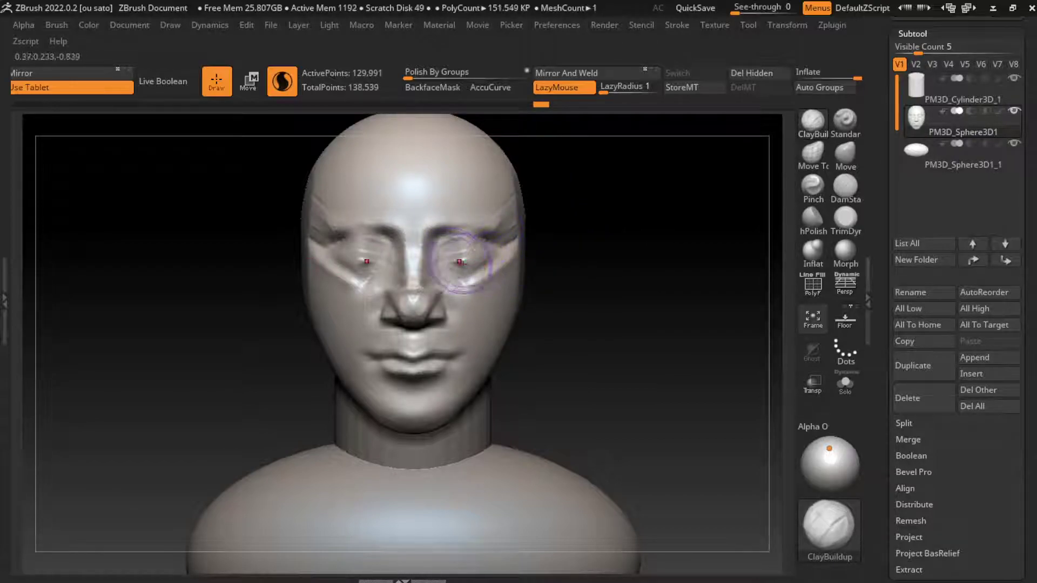
Refine the eye sockets, then try DamStandard creases under the eyes and undo them.
mouse_move(497, 254)
left_mouse_down()
mouse_move(460, 264)
mouse_move(468, 266)
left_mouse_up()
key("b")
key("d")
key("s")
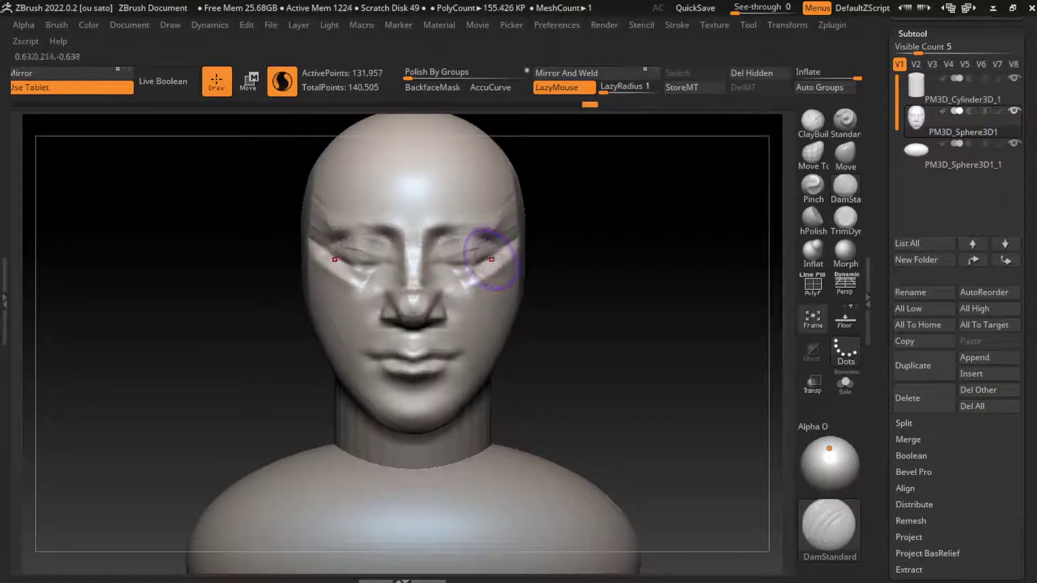
left_click_drag(490, 259, 489, 262)
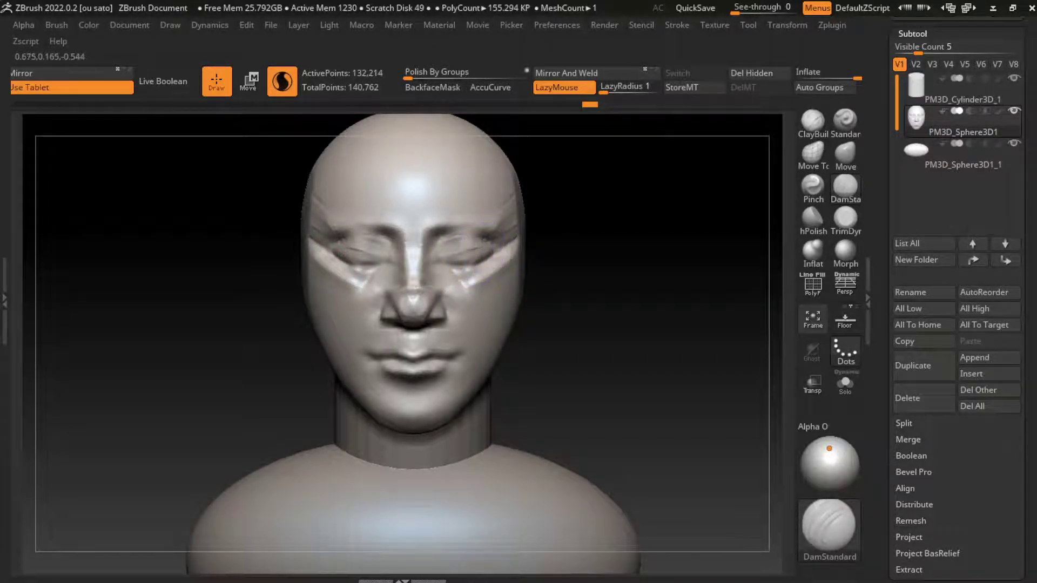
key("ctrl+z")
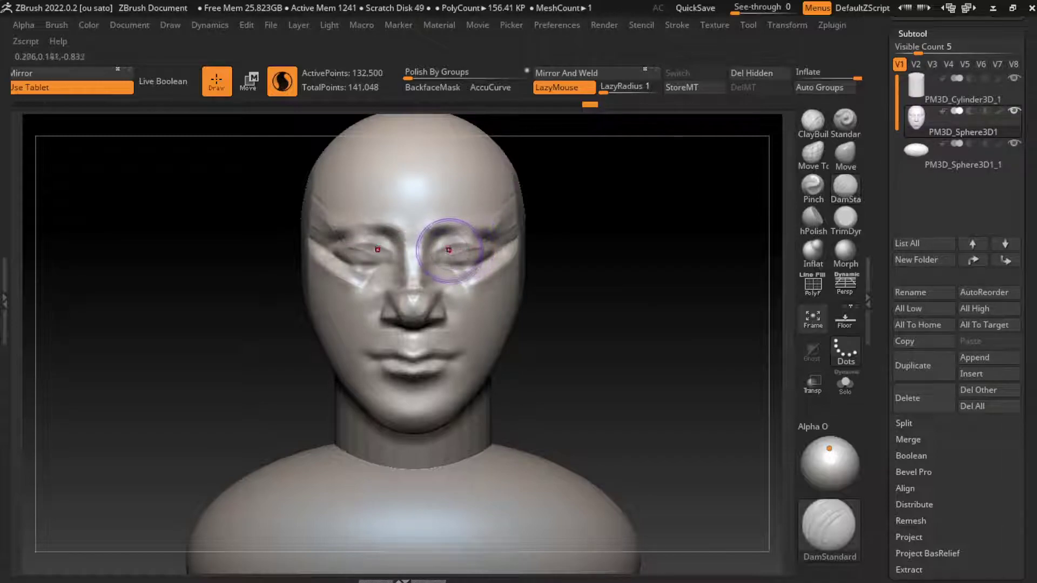
key("ctrl+z")
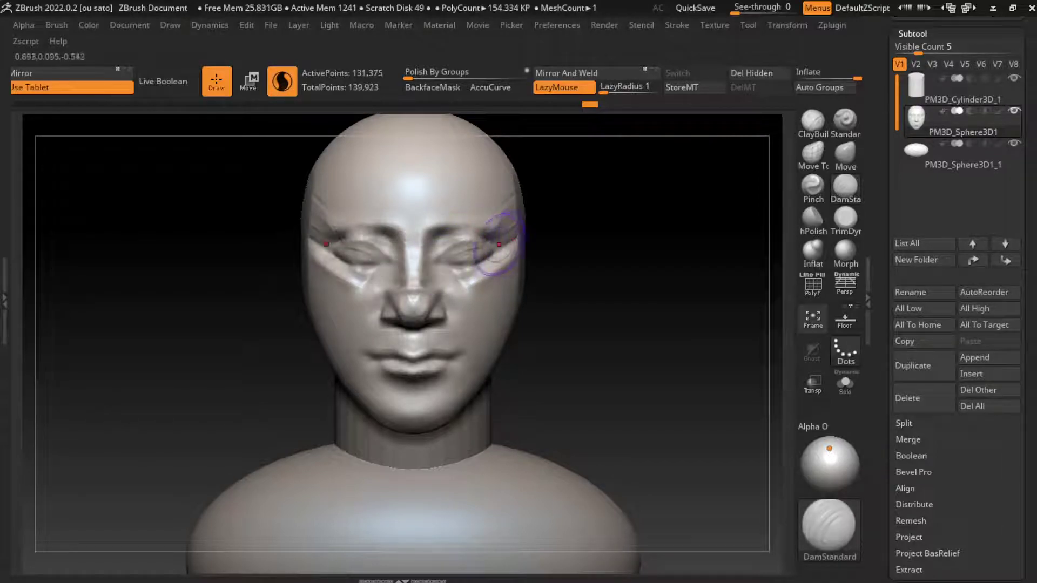
Carve around the right eye and soften the area beside the nose.
mouse_move(486, 244)
left_mouse_down()
mouse_move(481, 257)
mouse_move(486, 240)
mouse_move(468, 250)
left_mouse_up()
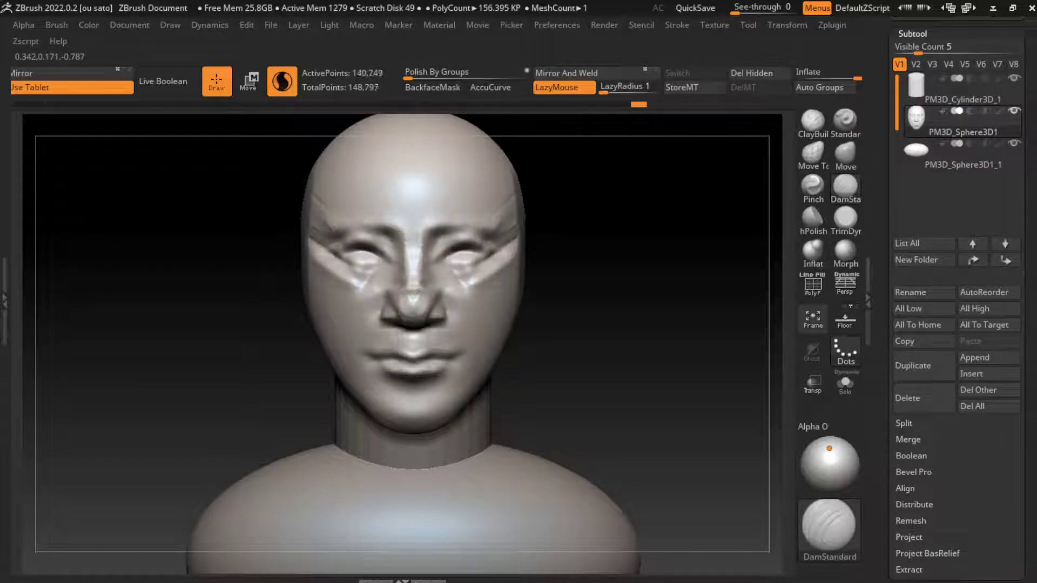
left_click_drag(405, 232, 416, 248, "shift")
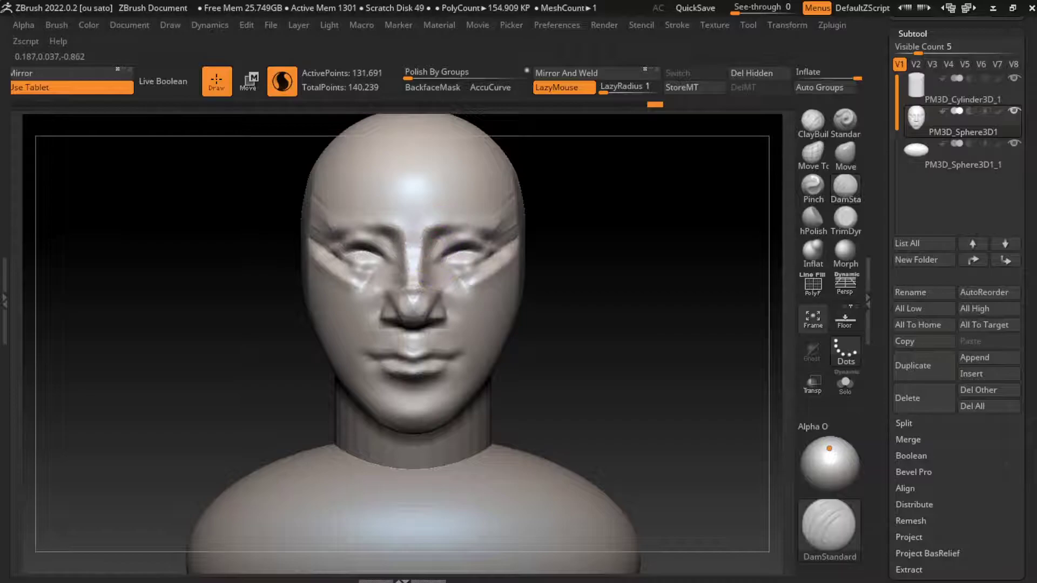
right_click_drag(506, 221, 505, 235, "alt")
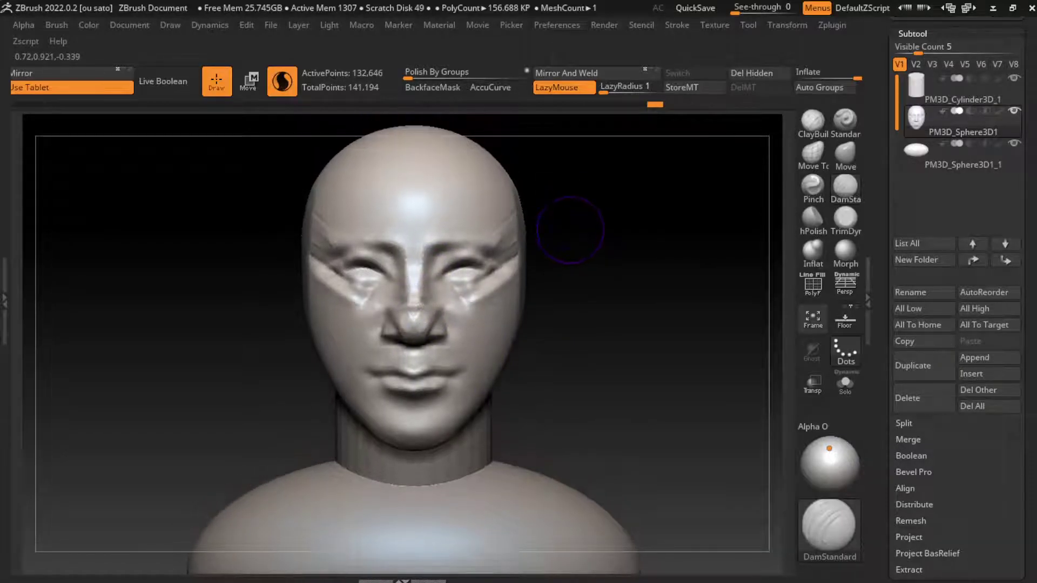
Build up clay on the upper right side of the head and right temple.
left_click(813, 120)
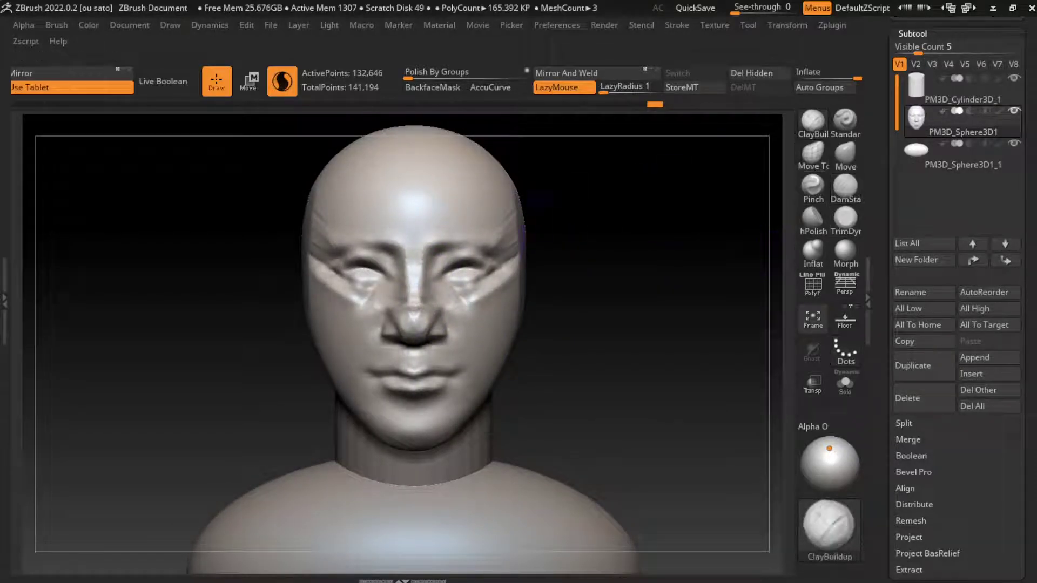
left_click_drag(494, 149, 505, 220)
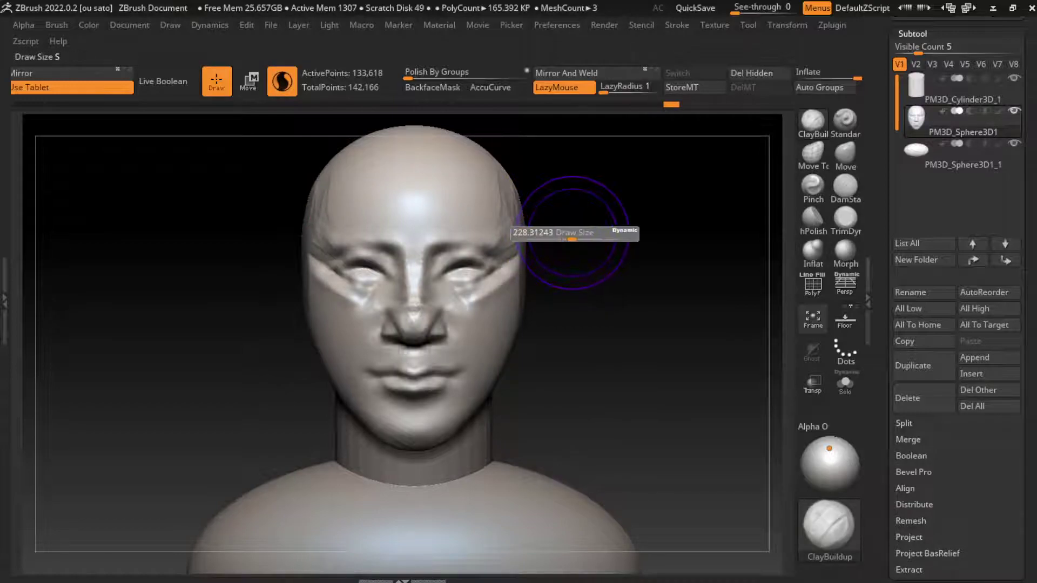
left_click_drag(500, 159, 562, 264)
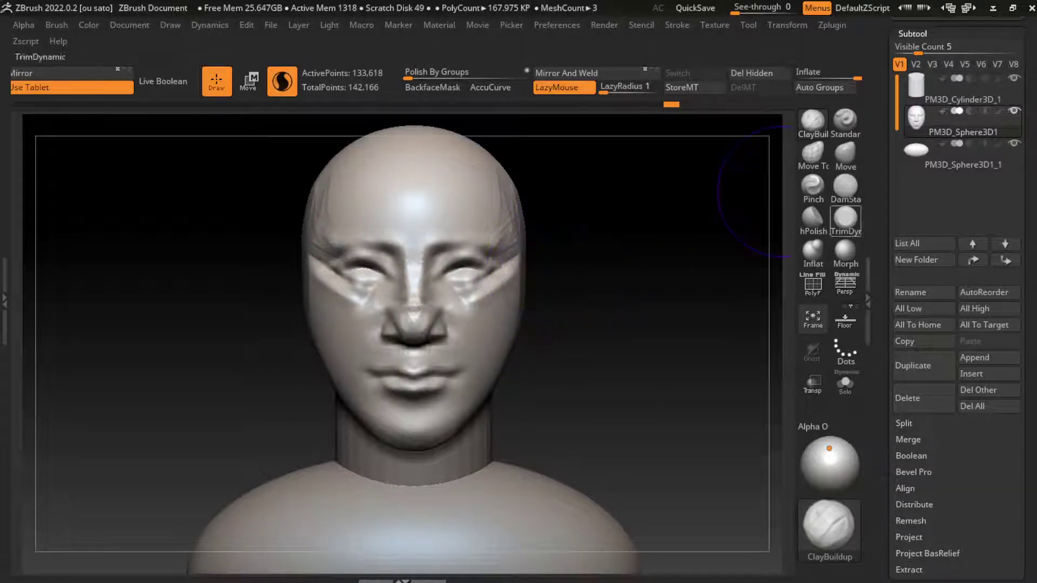
Flatten the right temple with TrimDynamic, mirrored on the left.
left_click(845, 218)
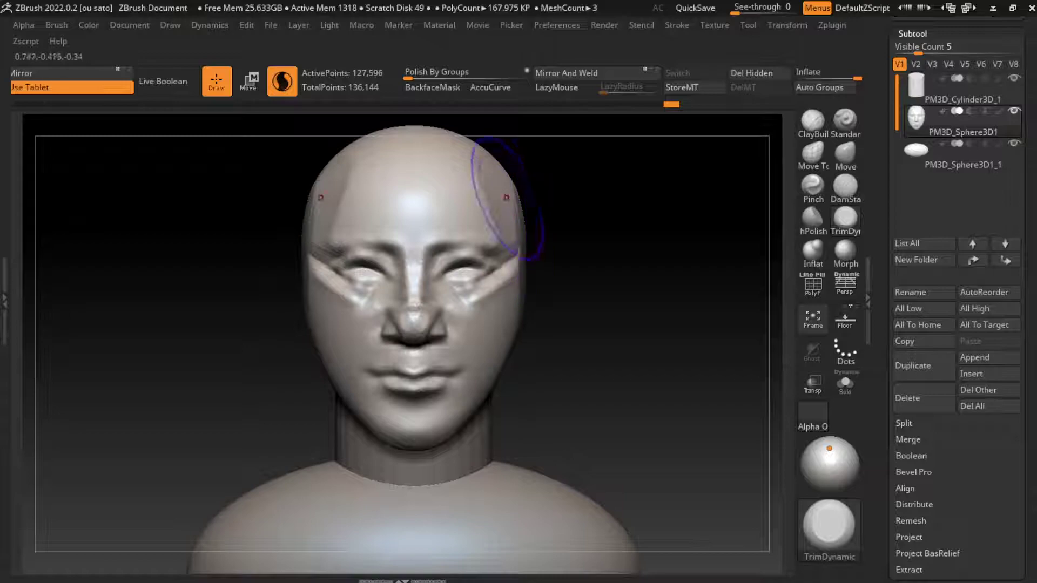
mouse_move(508, 207)
left_mouse_down()
mouse_move(510, 167)
mouse_move(503, 185)
left_mouse_up()
key("s")
key("ctrl")
key("ctrl+z")
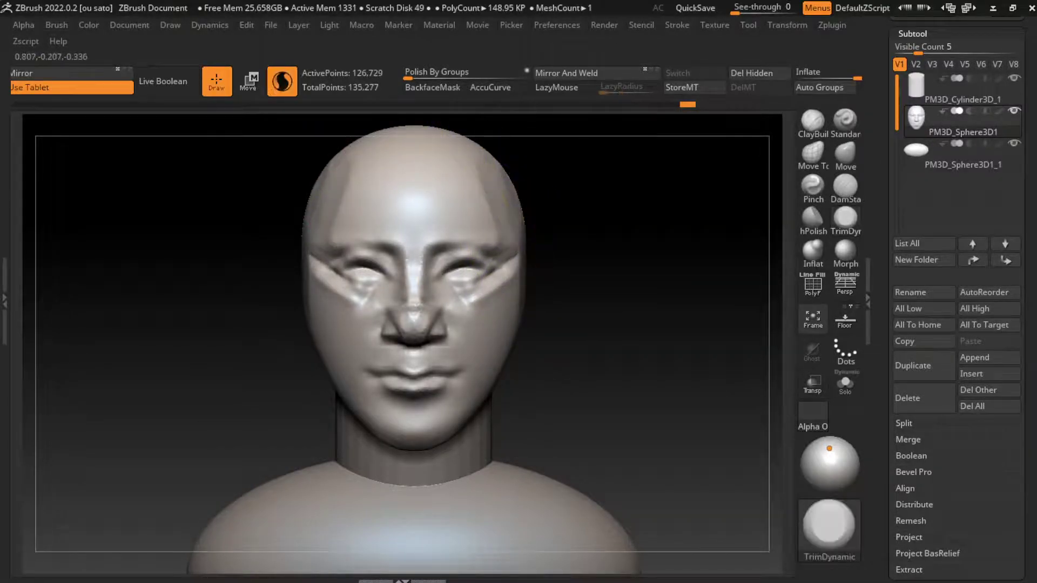
left_click_drag(521, 233, 522, 246)
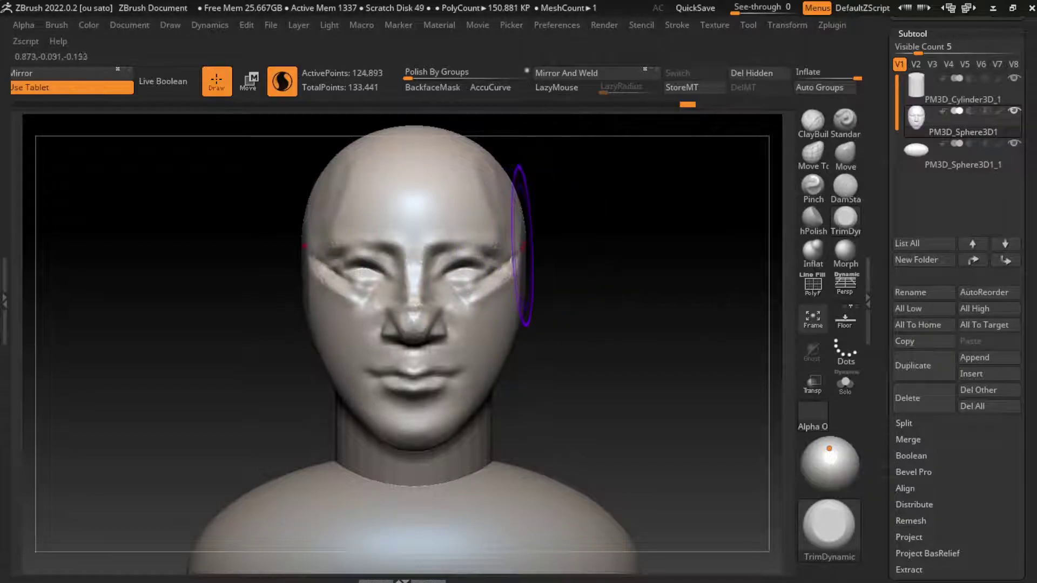
Resize the brush and keep trimming the temple planes and side of the head.
key("s")
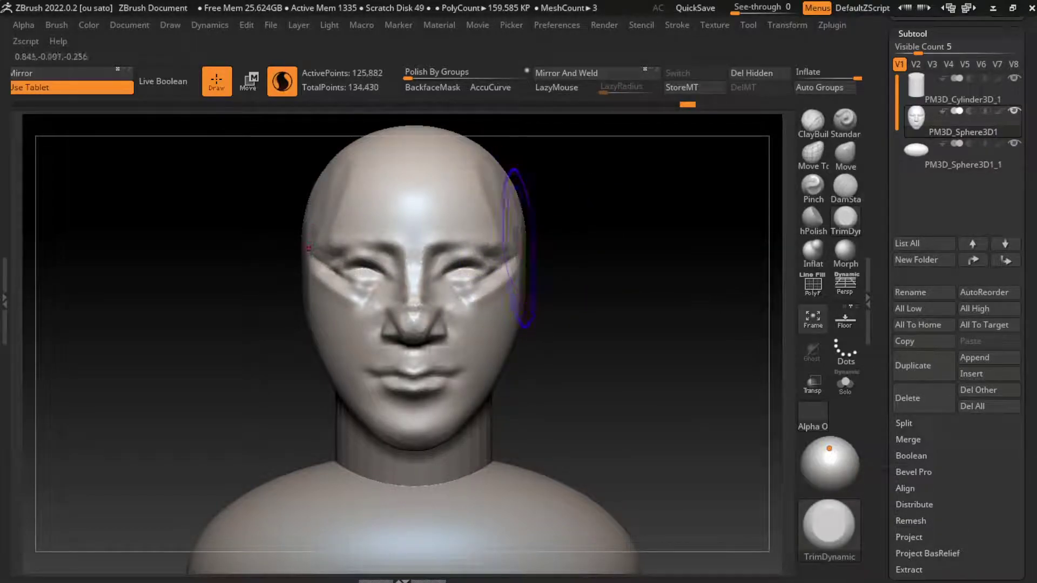
left_click_drag(503, 178, 513, 227)
left_click_drag(481, 152, 503, 249)
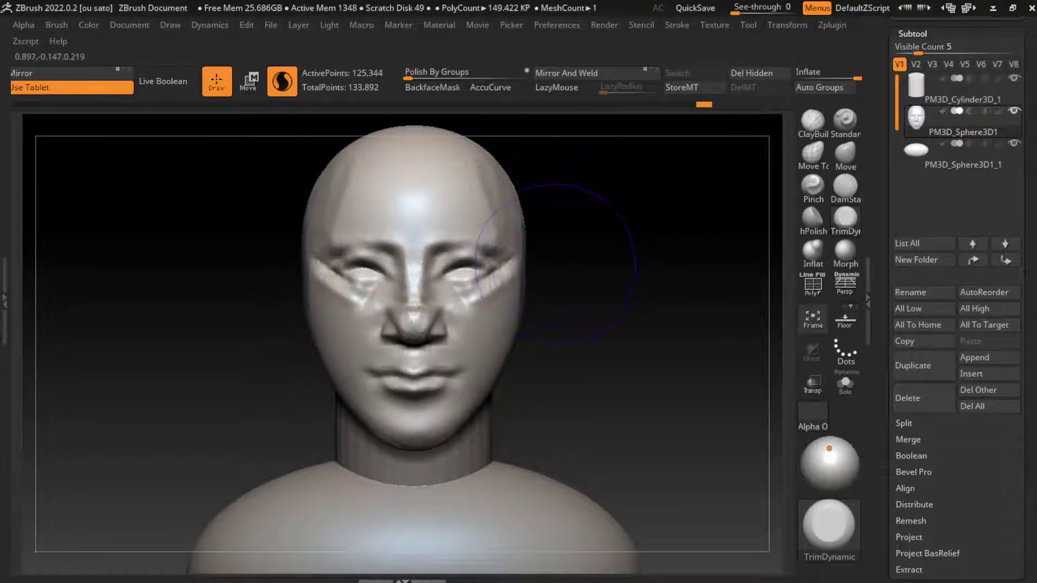
left_click_drag(547, 296, 546, 243)
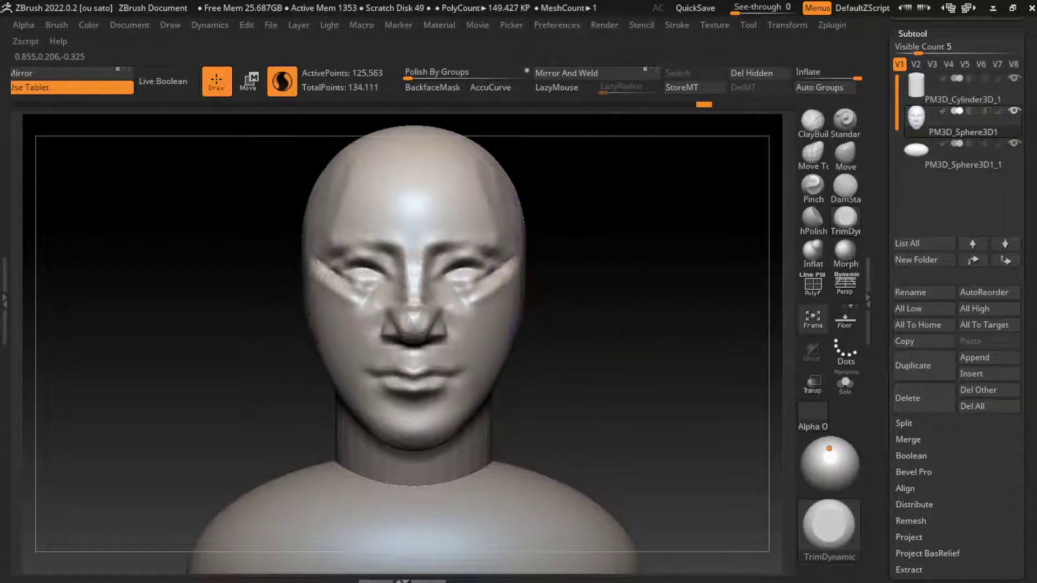
left_click_drag(470, 475, 486, 529)
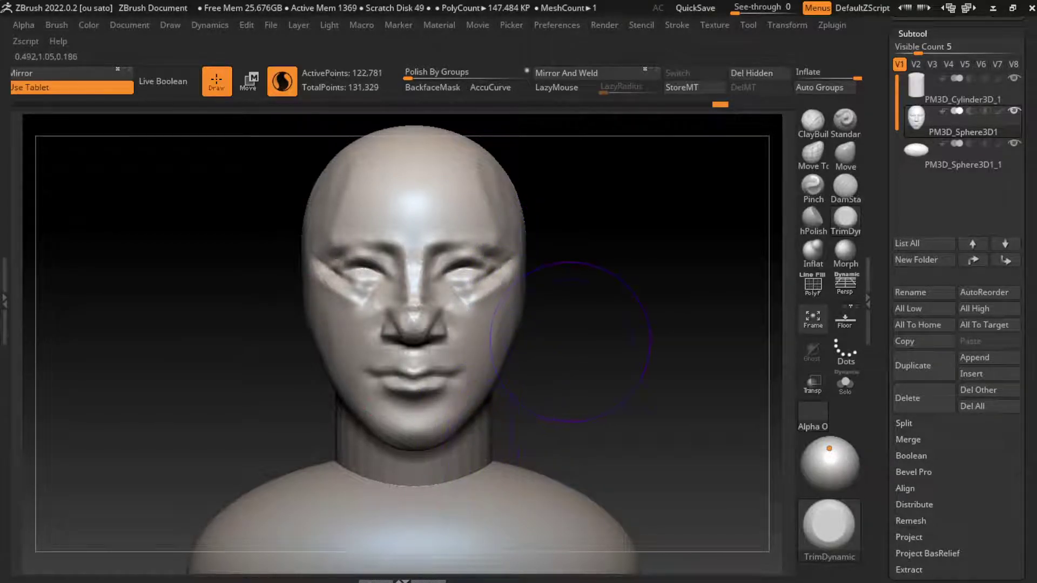
Carve a DamStandard crease at the nose tip and build up the nose bridge.
key("s")
left_click(845, 187)
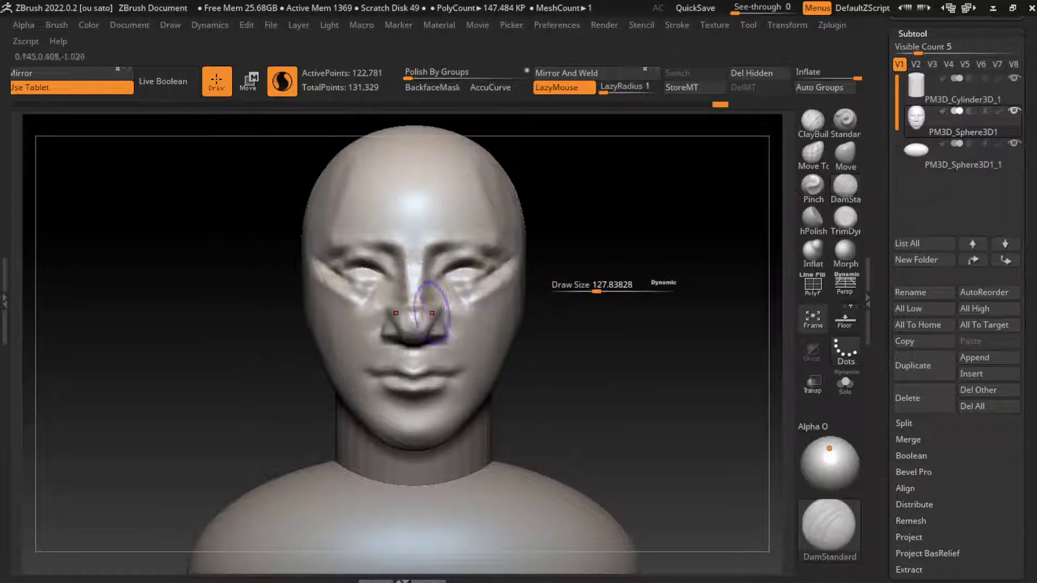
left_click_drag(413, 293, 405, 324)
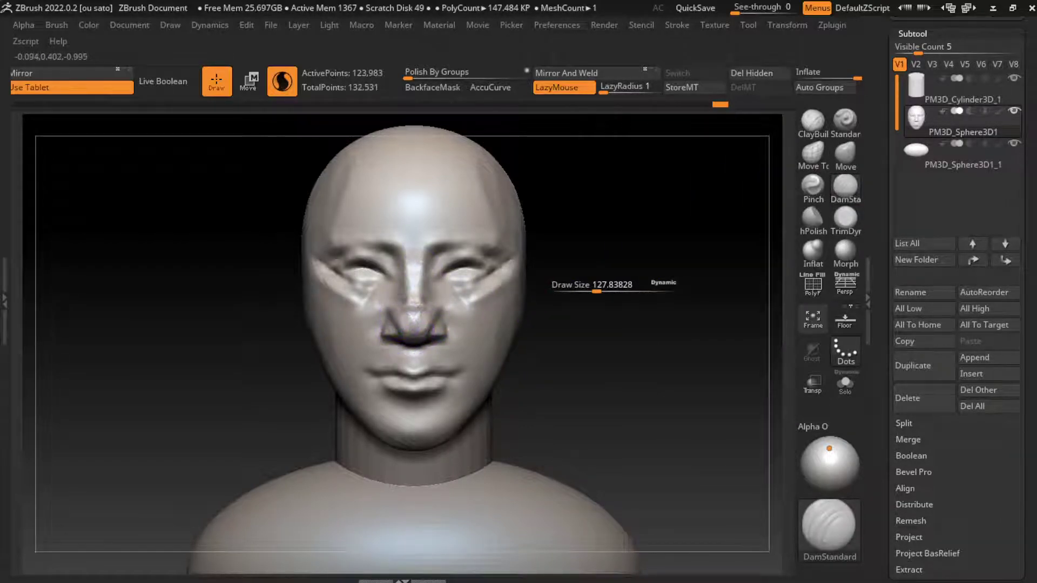
key("b")
key("c")
key("b")
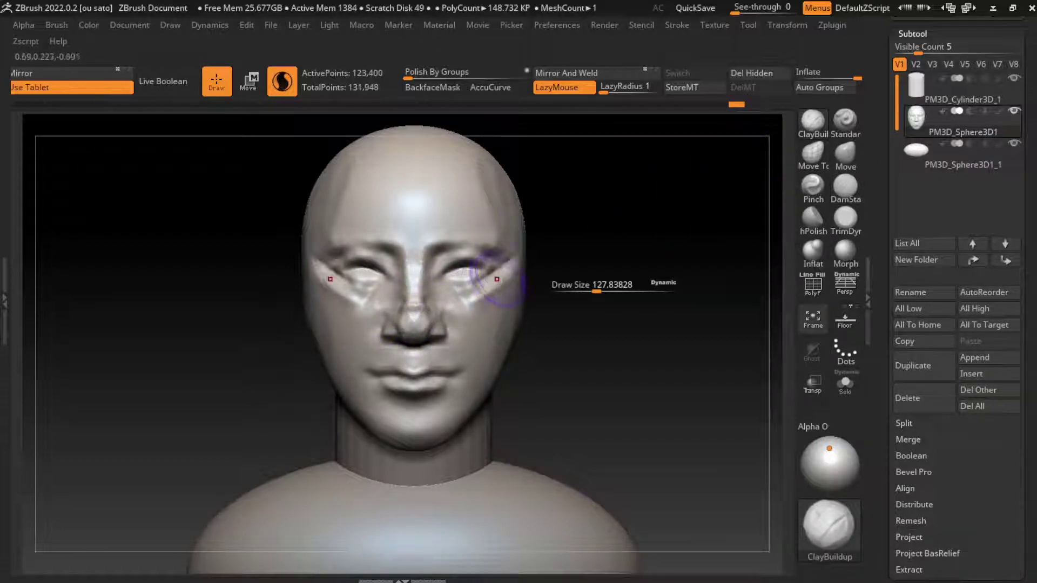
left_click_drag(427, 273, 424, 294)
Return to DamStandard and carve into the inner eye corner and along the nose.
key("b")
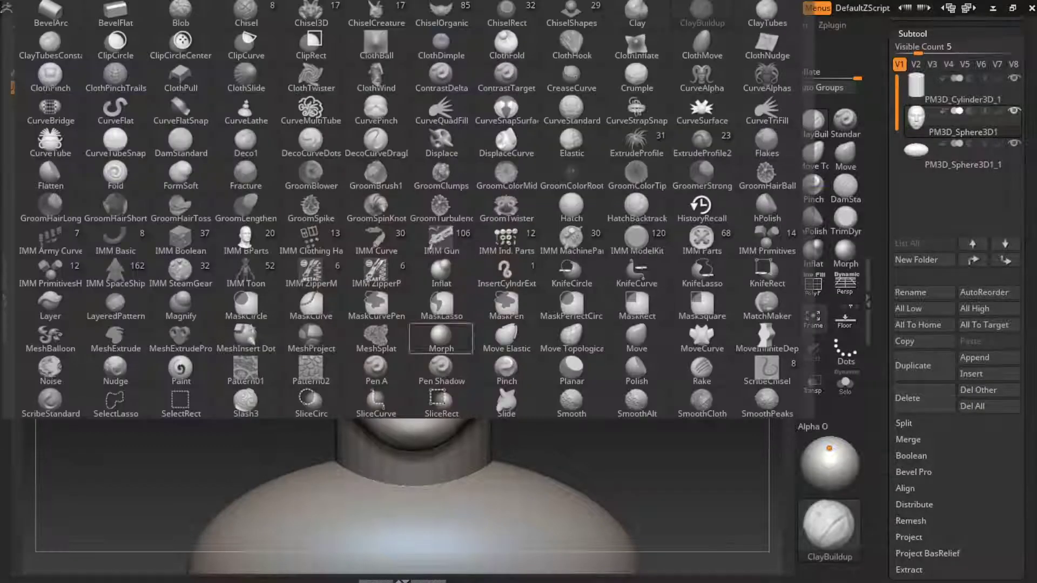
key("c")
key("b")
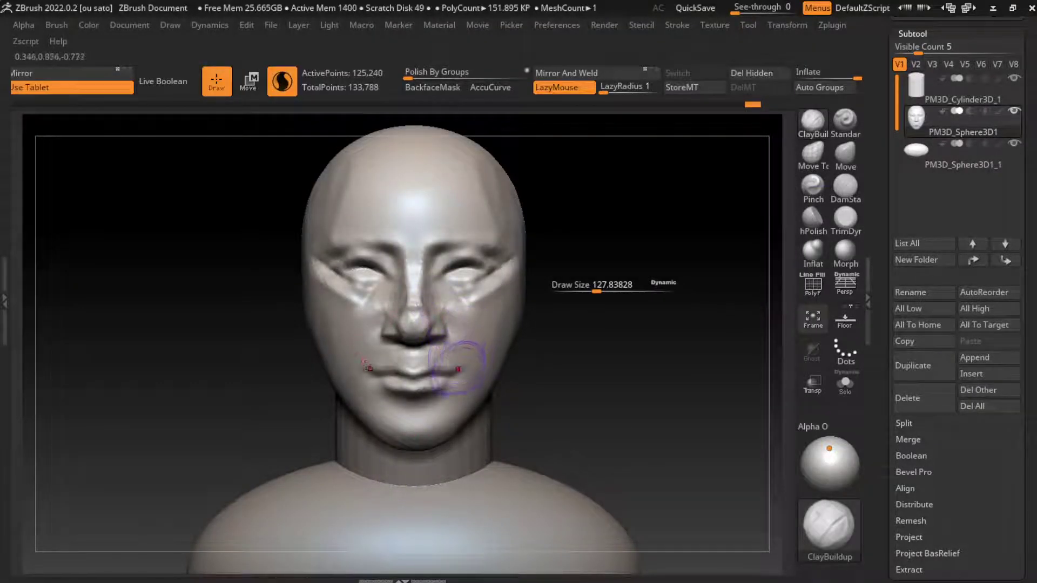
key("b")
key("d")
key("s")
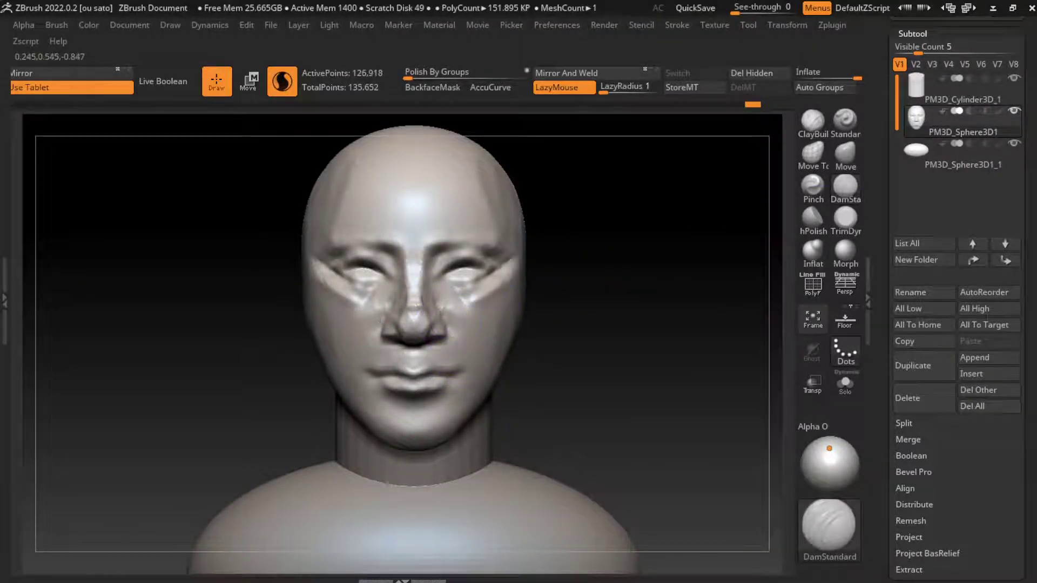
left_click(455, 266)
mouse_move(446, 291)
left_mouse_down()
mouse_move(433, 303)
mouse_move(449, 283)
mouse_move(457, 289)
left_mouse_up()
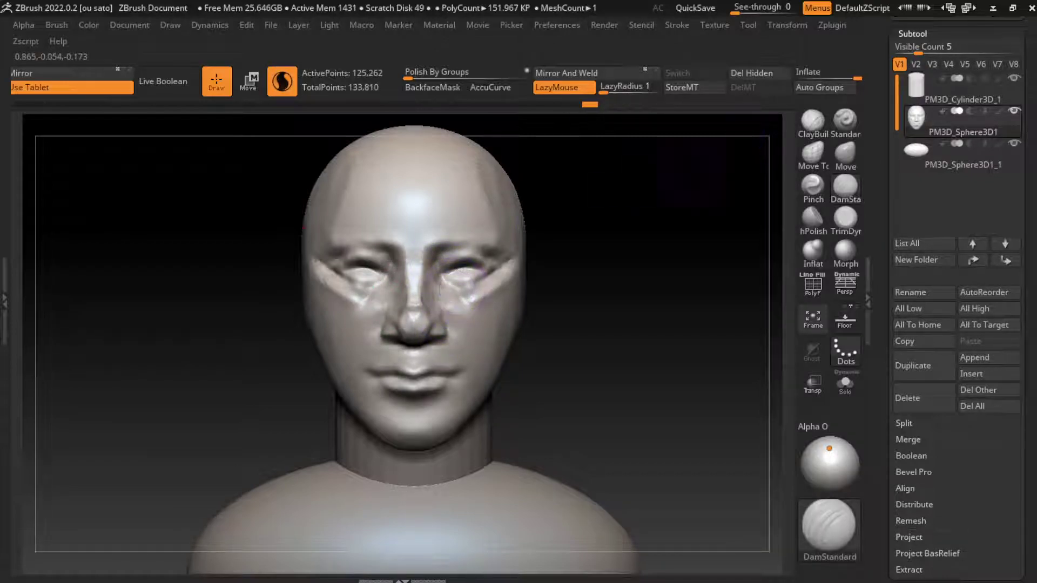
Build up clay beside the nostril and along the nose bridge.
left_click(812, 121)
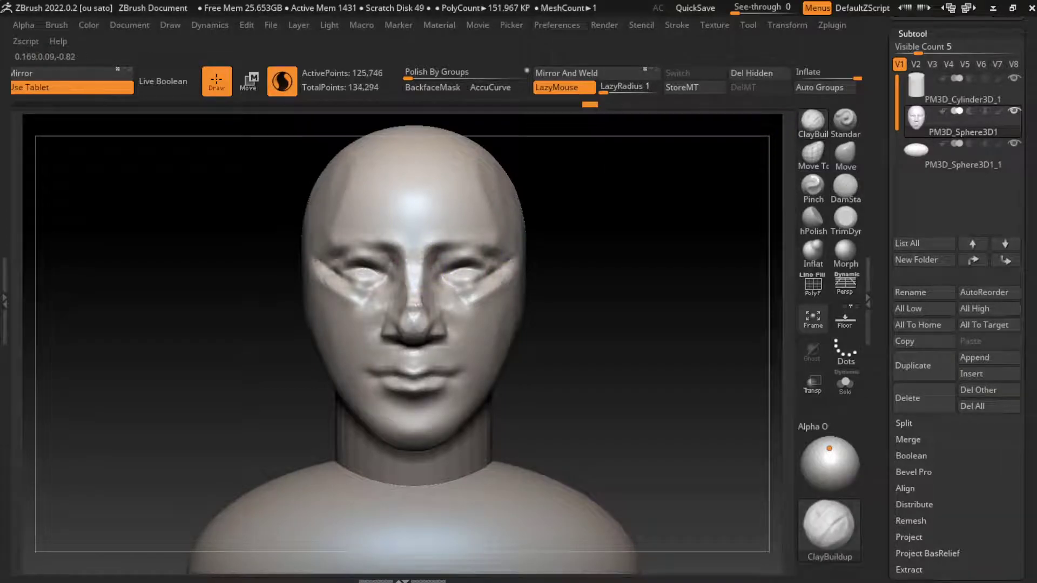
left_click_drag(413, 303, 391, 335)
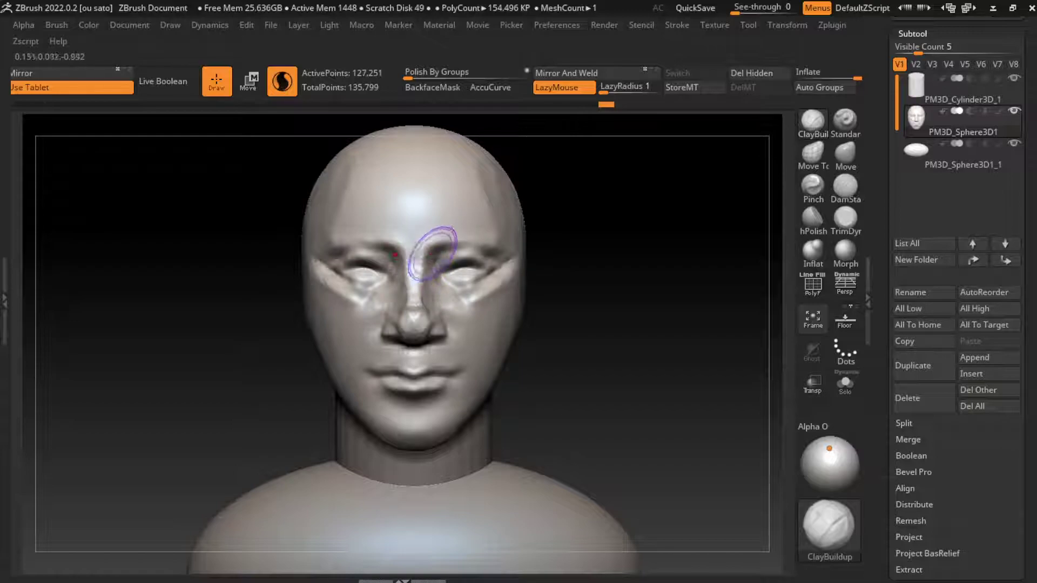
left_click_drag(417, 258, 427, 238)
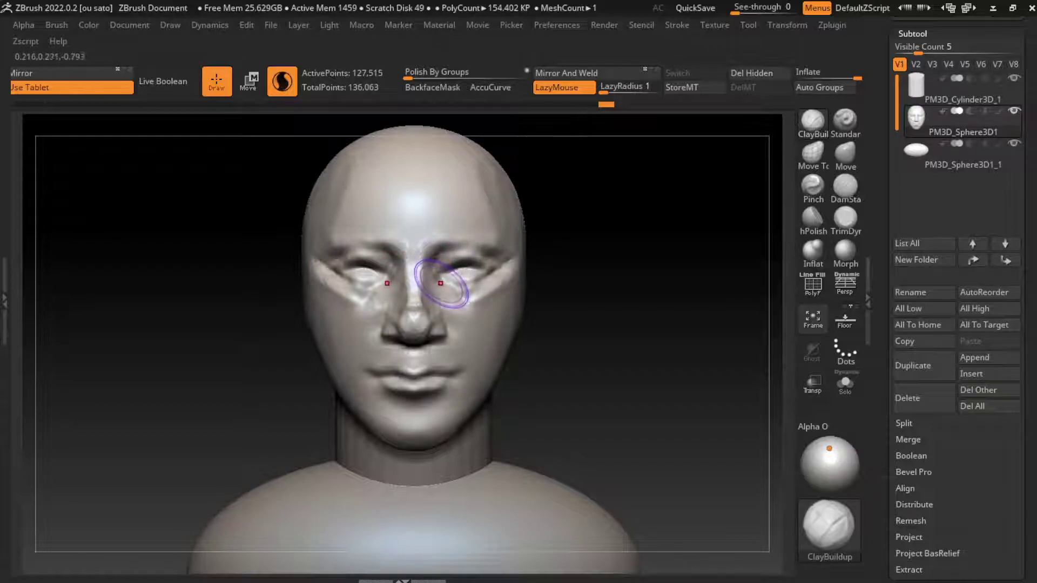
Carve DamStandard lines down the nose bridge and along the right brow.
left_click(846, 186)
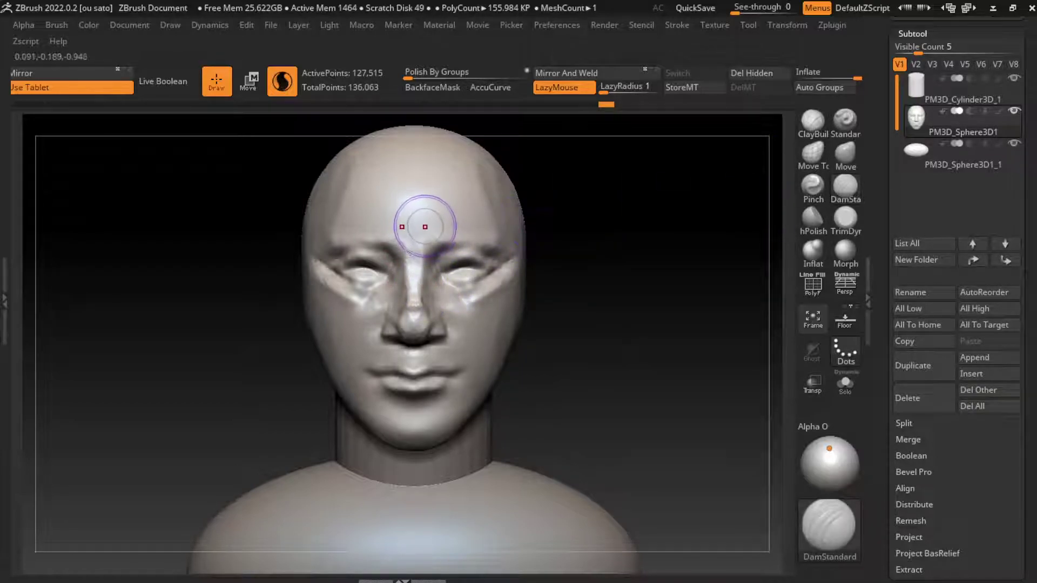
left_click_drag(511, 219, 497, 220, "shift")
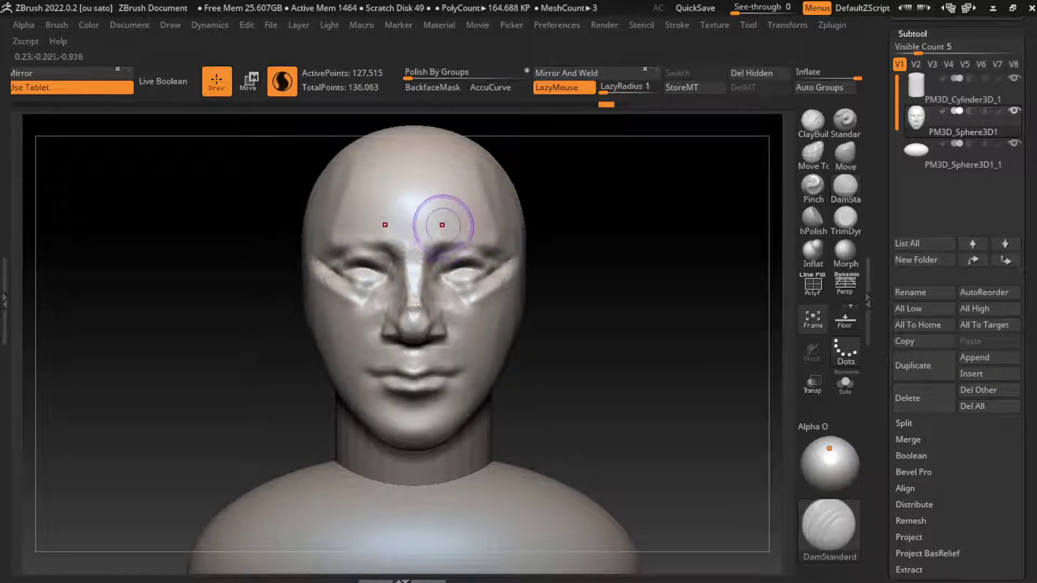
left_click_drag(427, 250, 458, 239)
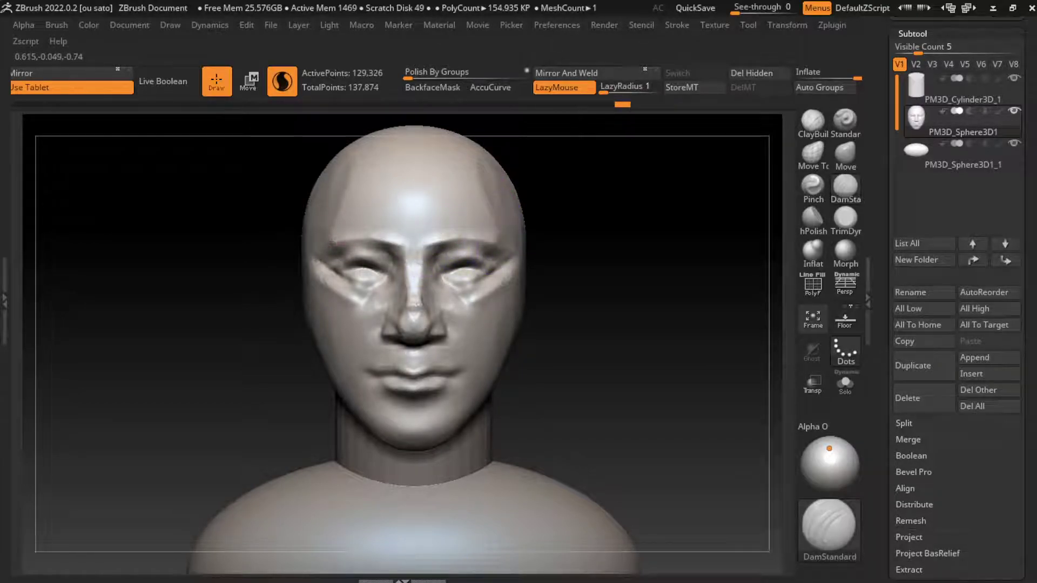
Build up the right brow ridge toward the temple with ClayBuildup.
left_click(813, 121)
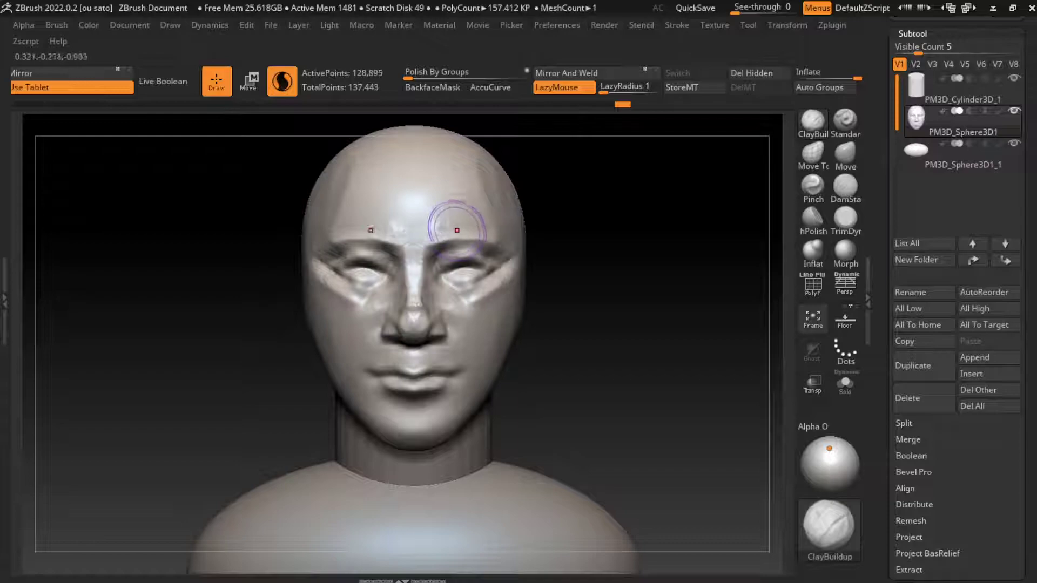
mouse_move(457, 231)
left_mouse_down()
mouse_move(496, 227)
mouse_move(437, 232)
left_mouse_up()
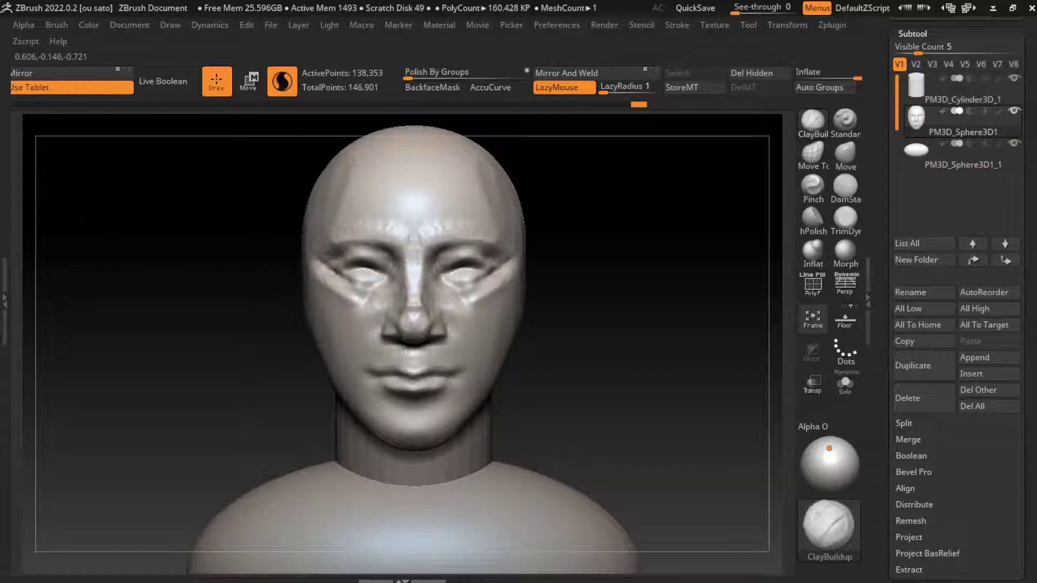
left_click_drag(497, 227, 440, 230)
left_click_drag(486, 195, 502, 238)
Flatten the forehead and right temple with TrimDynamic.
left_click(846, 219)
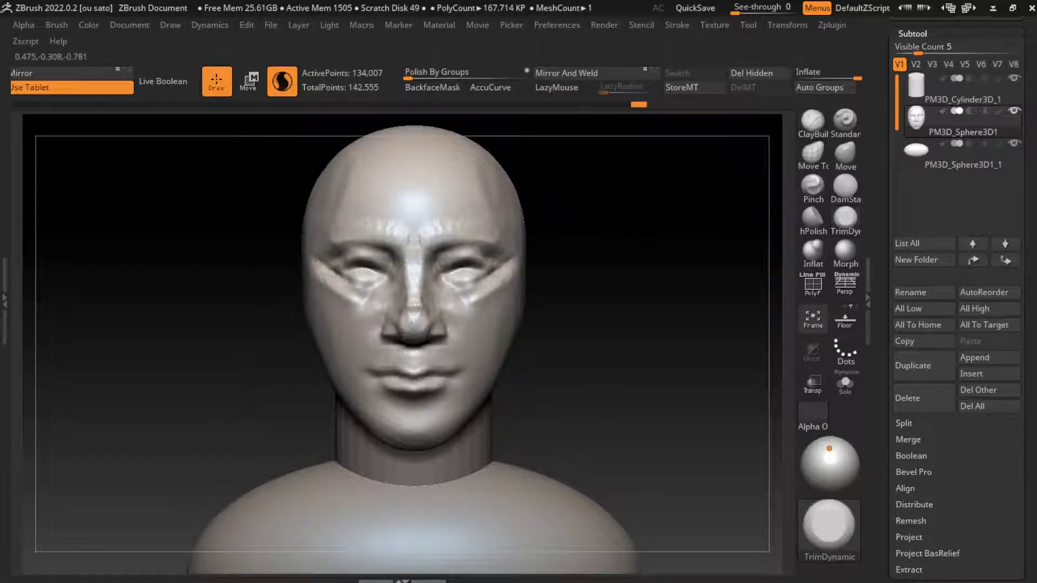
left_click_drag(465, 184, 486, 238)
key("s")
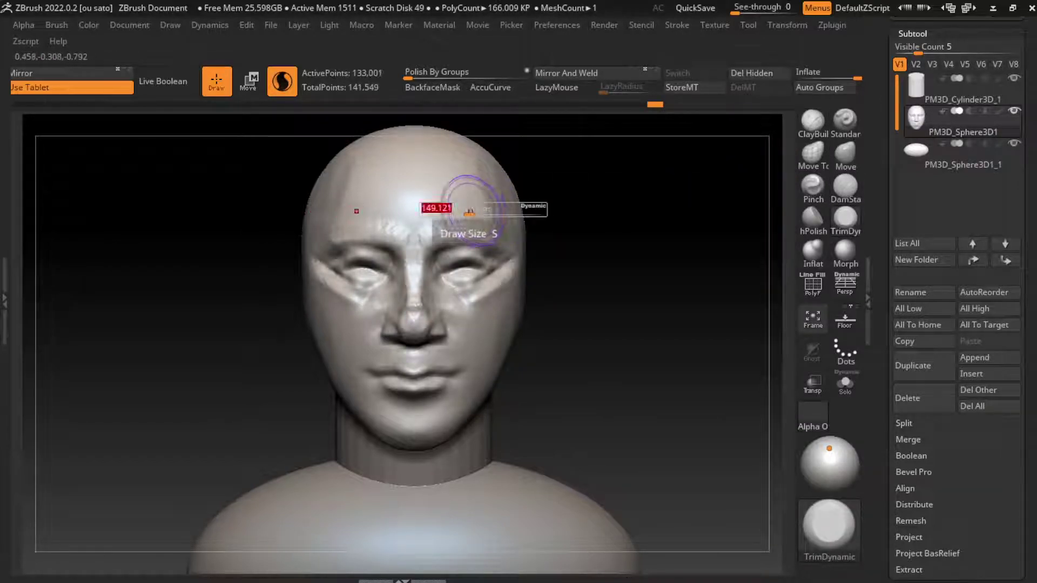
left_click_drag(463, 197, 481, 233)
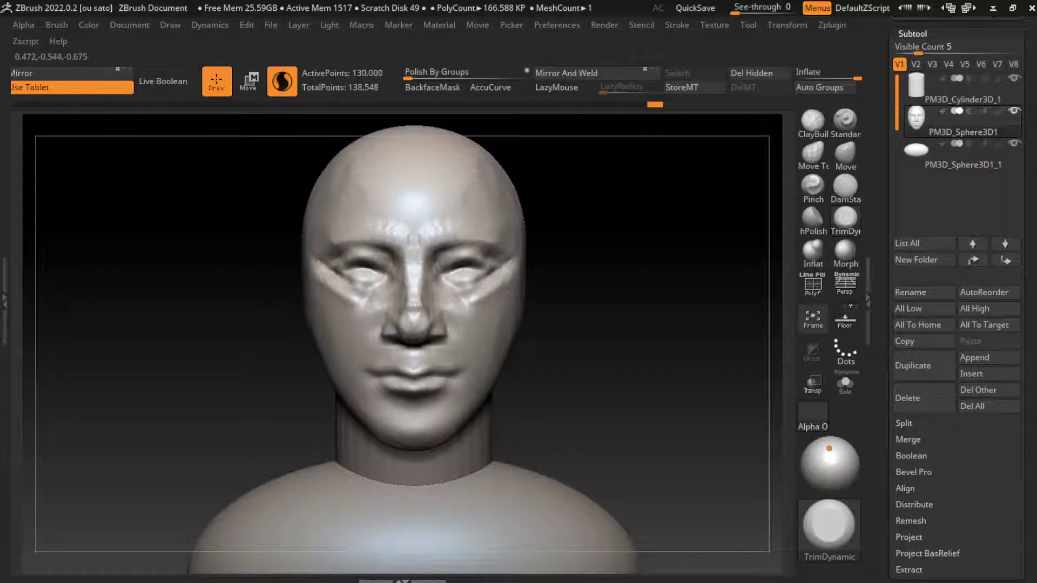
key("s")
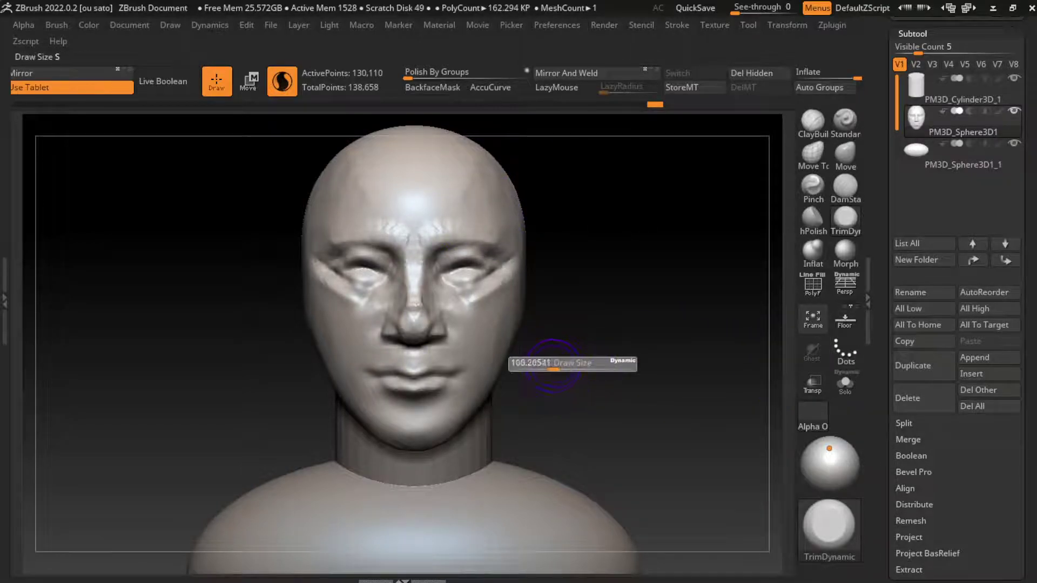
Reshape the nose tip and nostrils, ending with DamStandard selected.
left_click(846, 153)
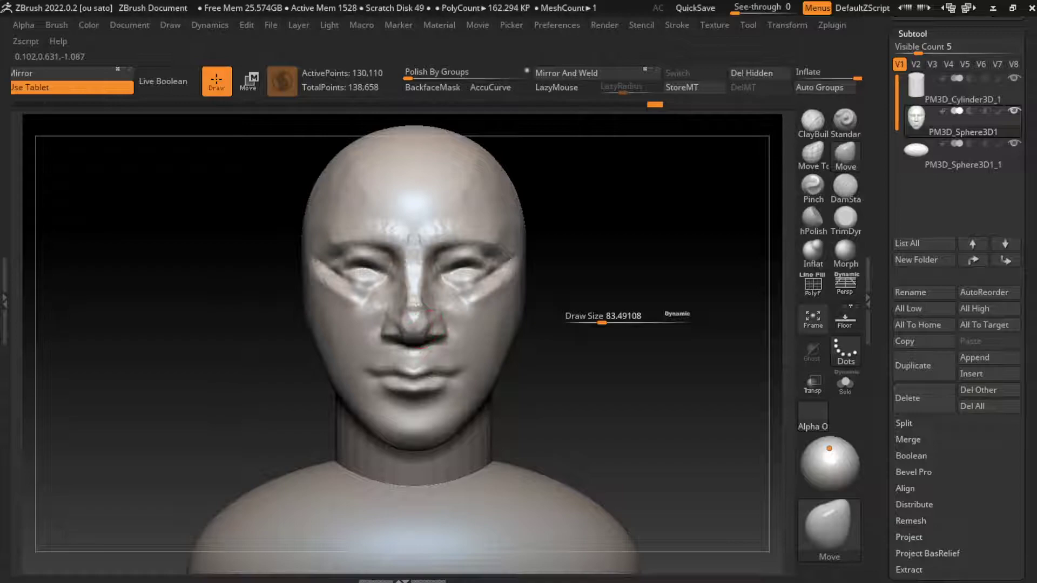
left_click_drag(440, 345, 451, 324)
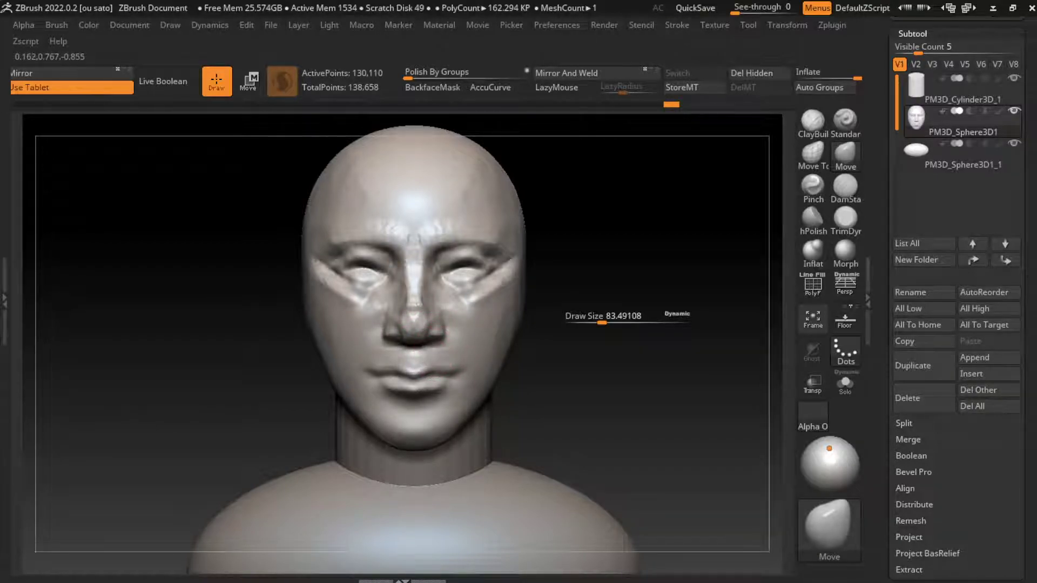
left_click_drag(419, 346, 428, 364)
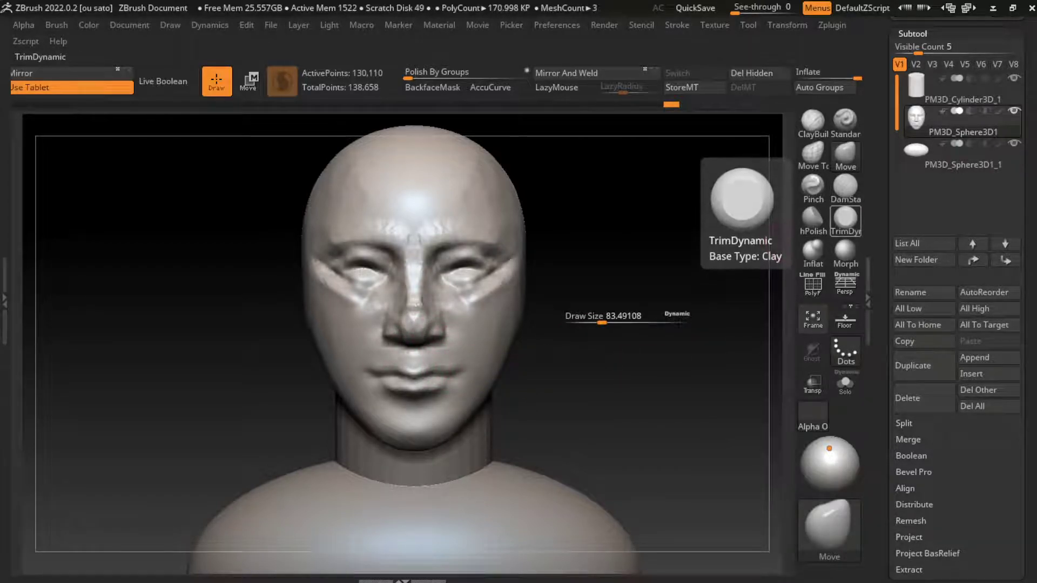
left_click(845, 154)
left_click(845, 186)
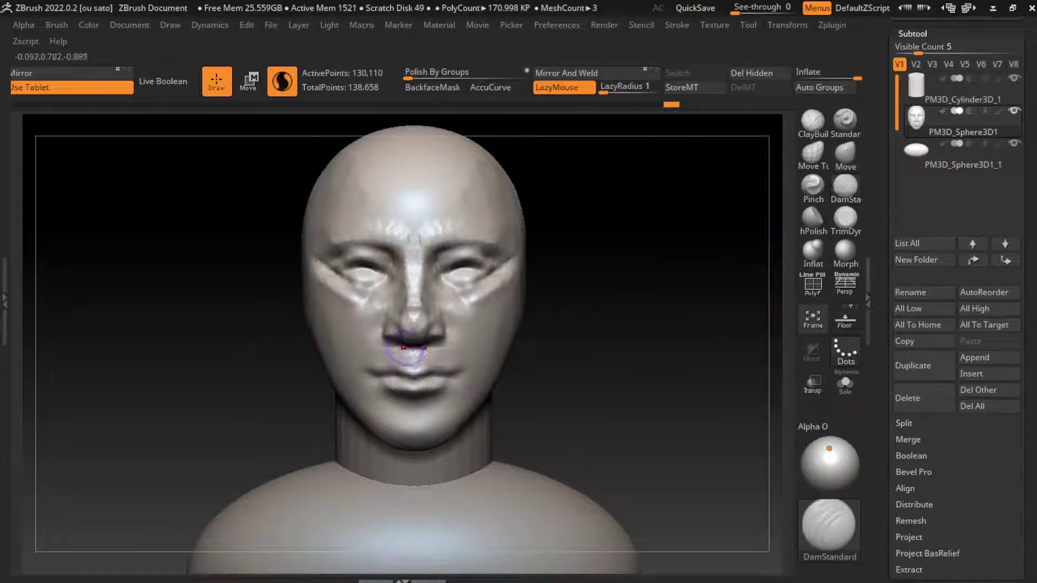
From below, add ClayBuildup clay under the nose and cheek, then smooth the nose tip.
left_click_drag(589, 332, 573, 292)
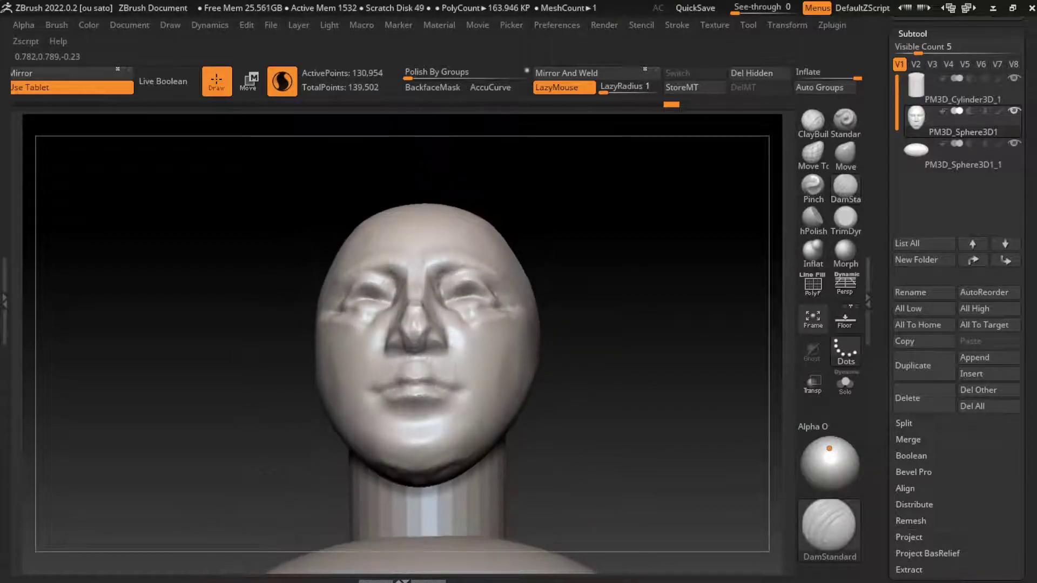
left_click_drag(421, 349, 426, 370)
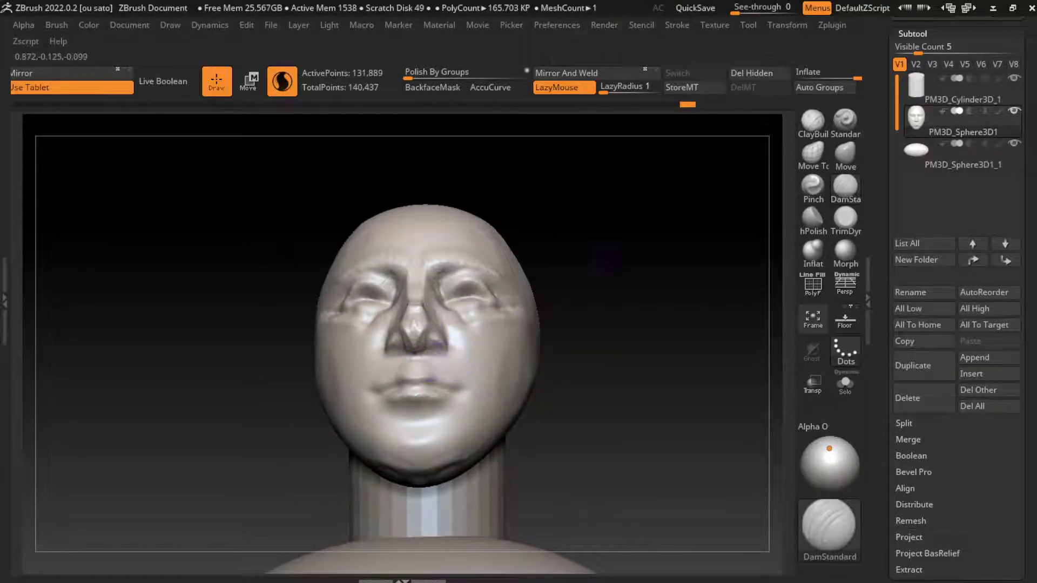
left_click(813, 121)
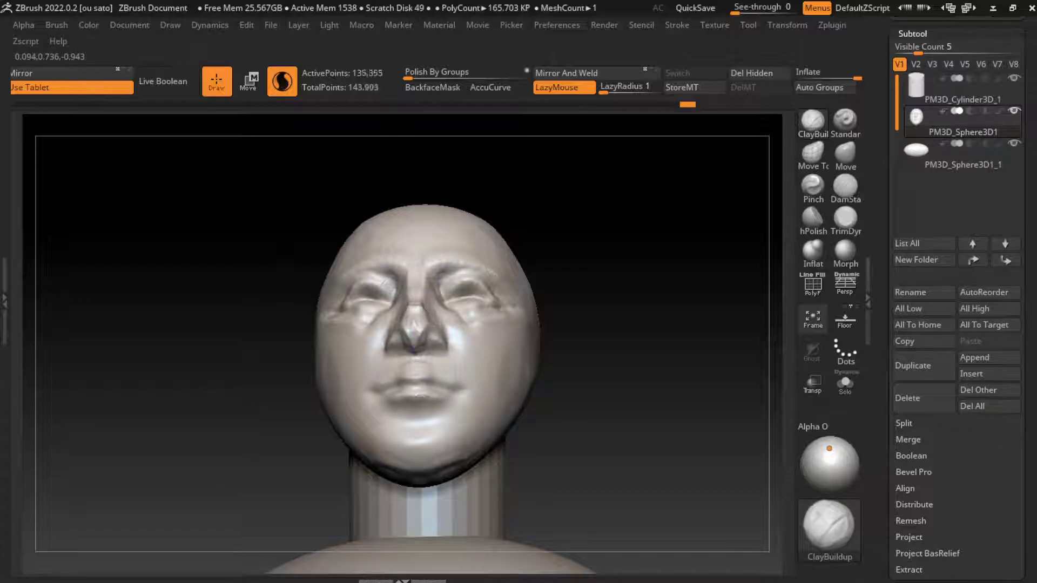
left_click_drag(413, 333, 413, 353)
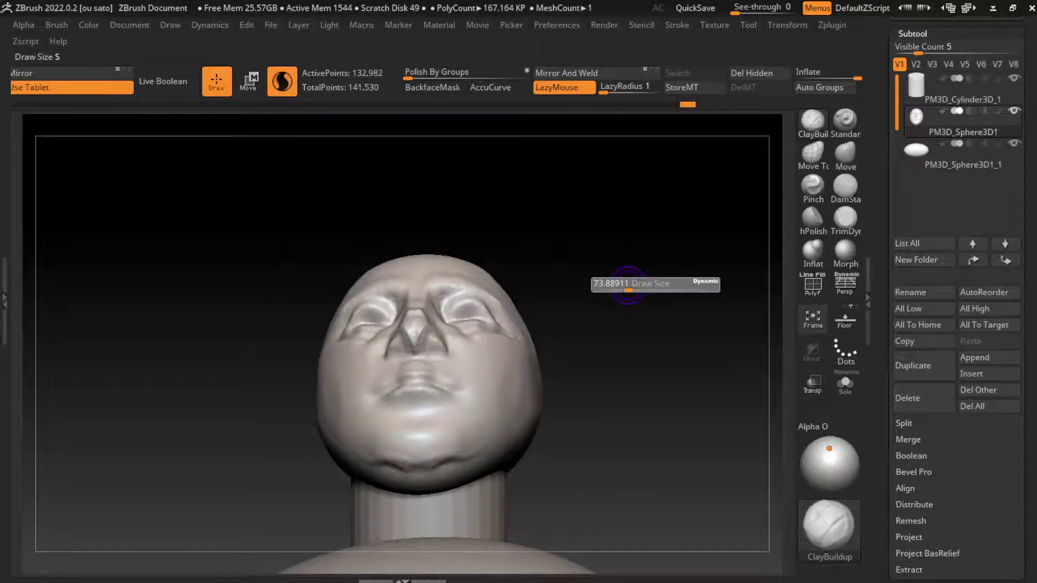
left_click_drag(636, 285, 457, 346)
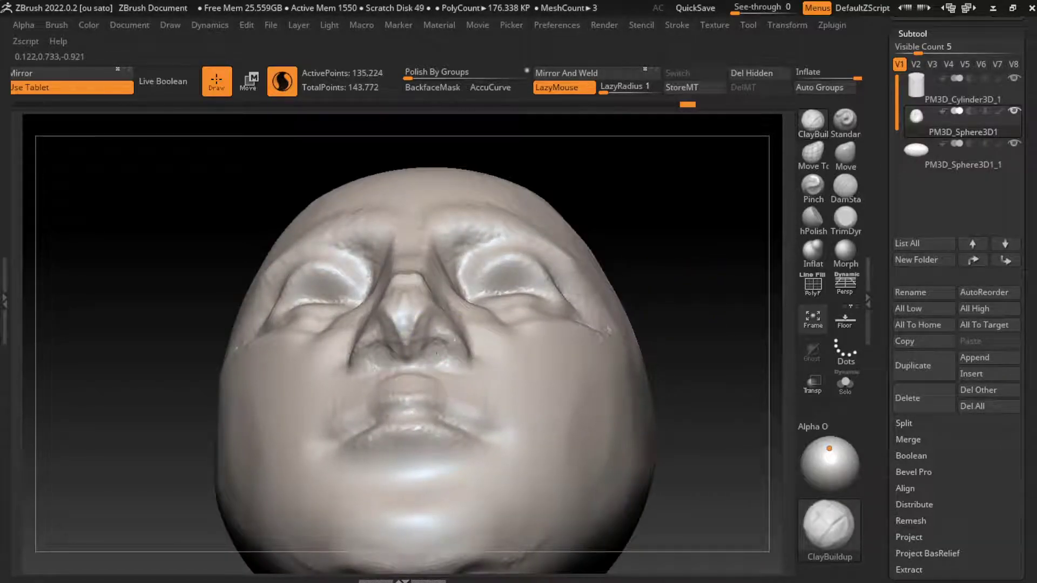
left_click_drag(478, 332, 478, 365)
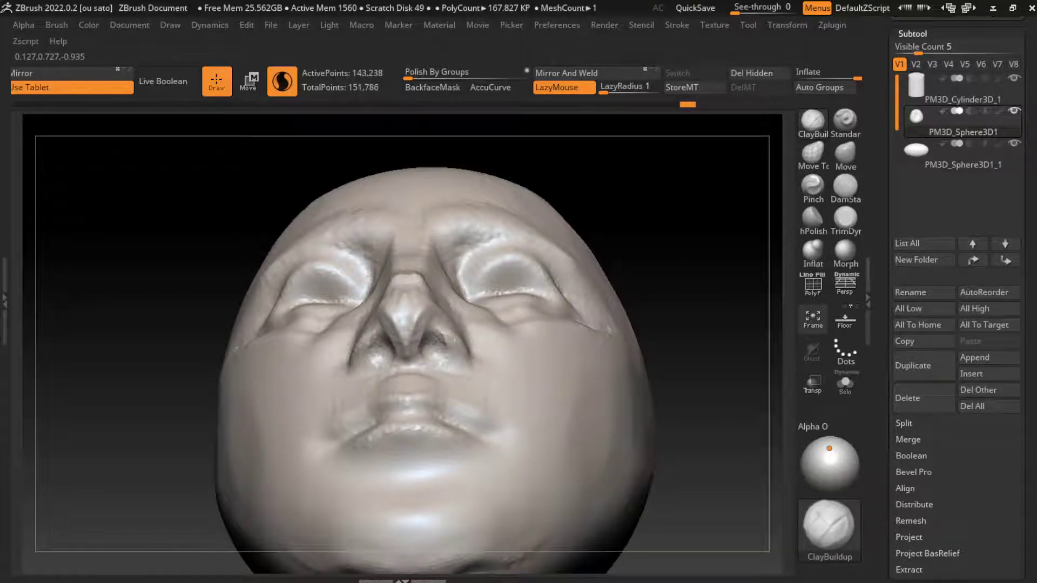
left_click_drag(440, 370, 440, 347, "shift")
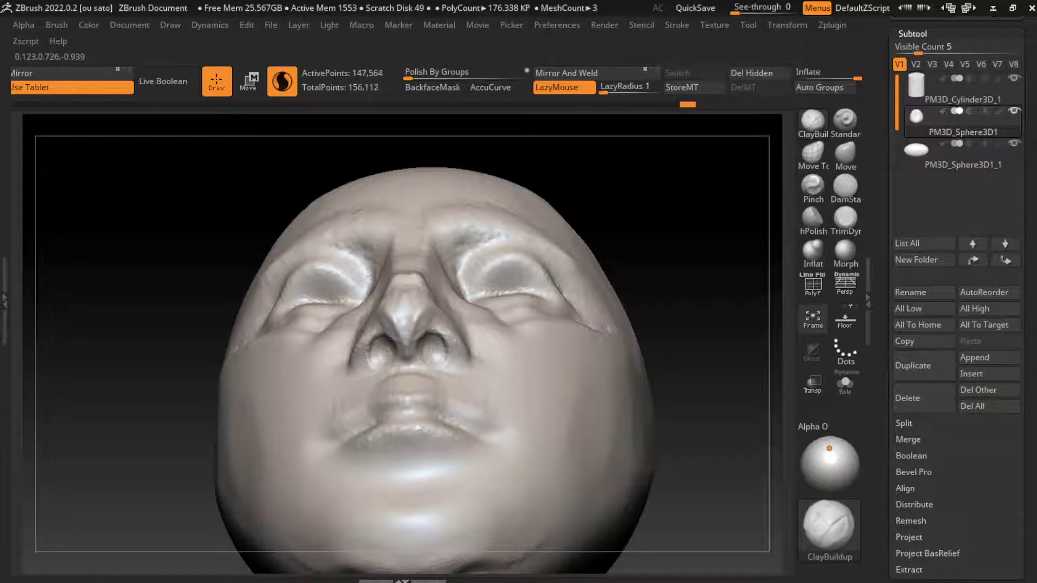
In front view, carve a crease along the right nostril edge.
left_click_drag(637, 281, 734, 293)
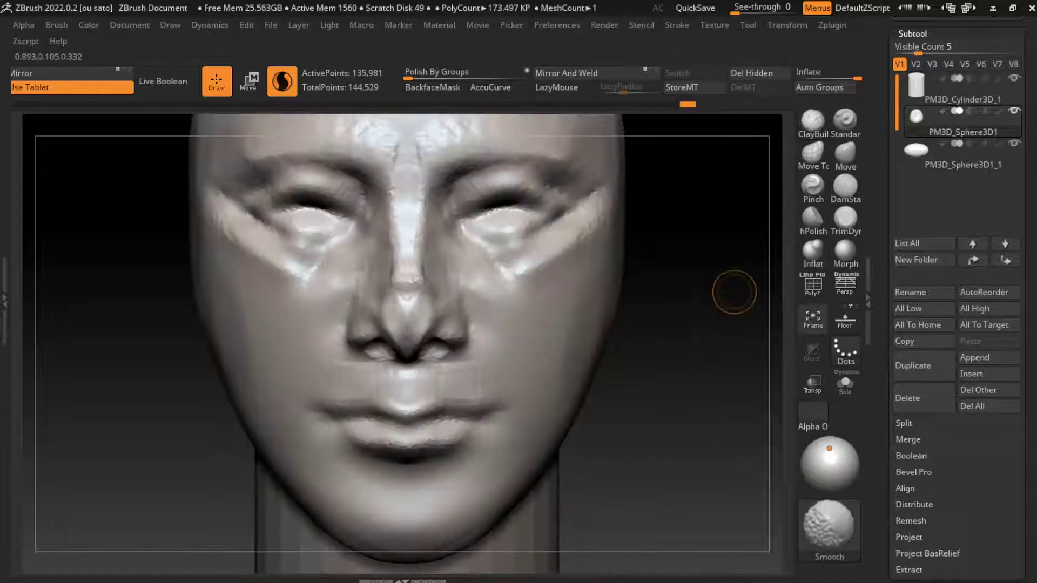
left_click(845, 185)
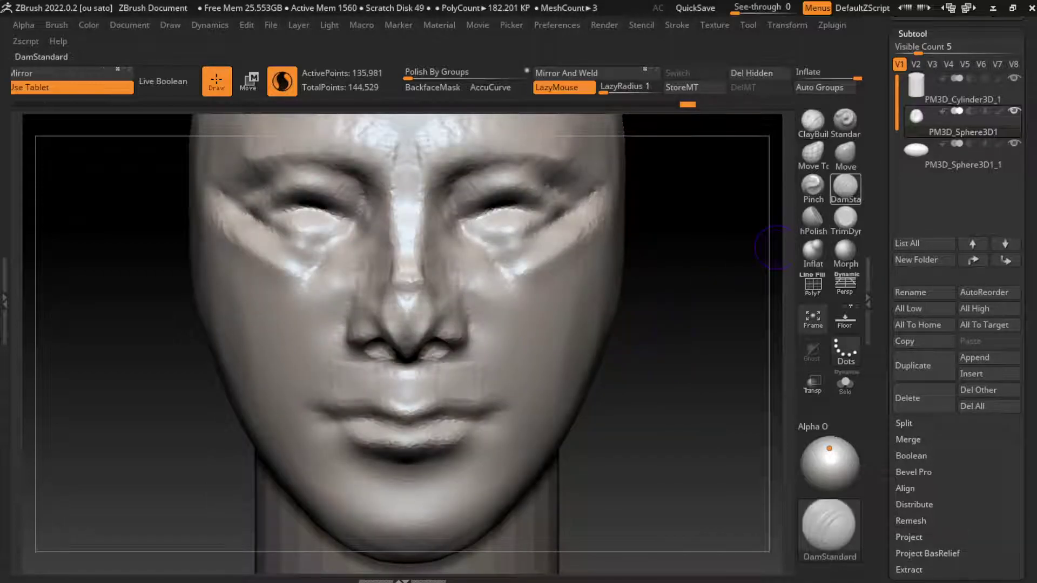
left_click_drag(438, 346, 464, 339)
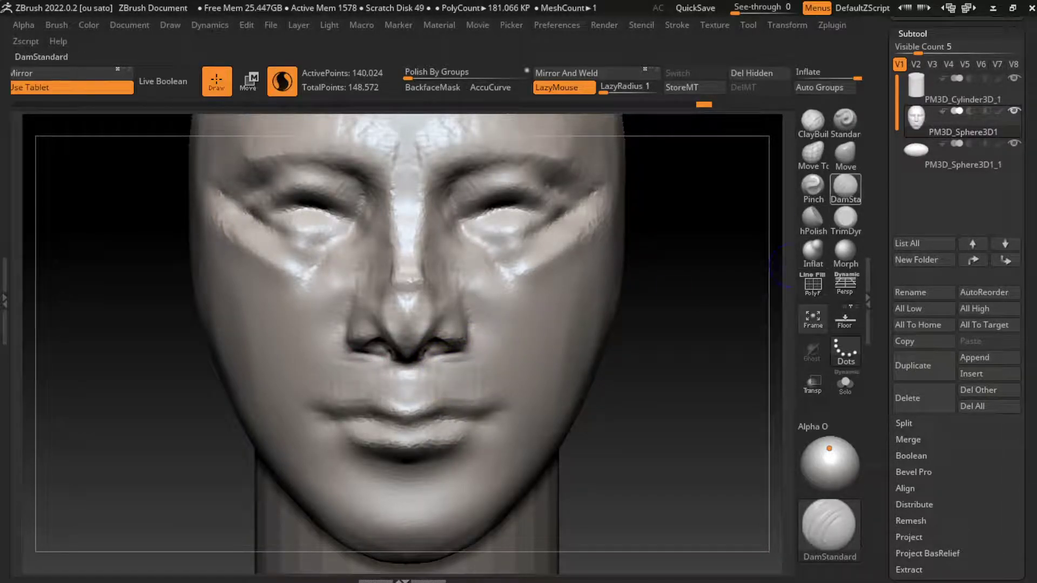
left_click(846, 218)
key("s")
left_click_drag(632, 331, 462, 324)
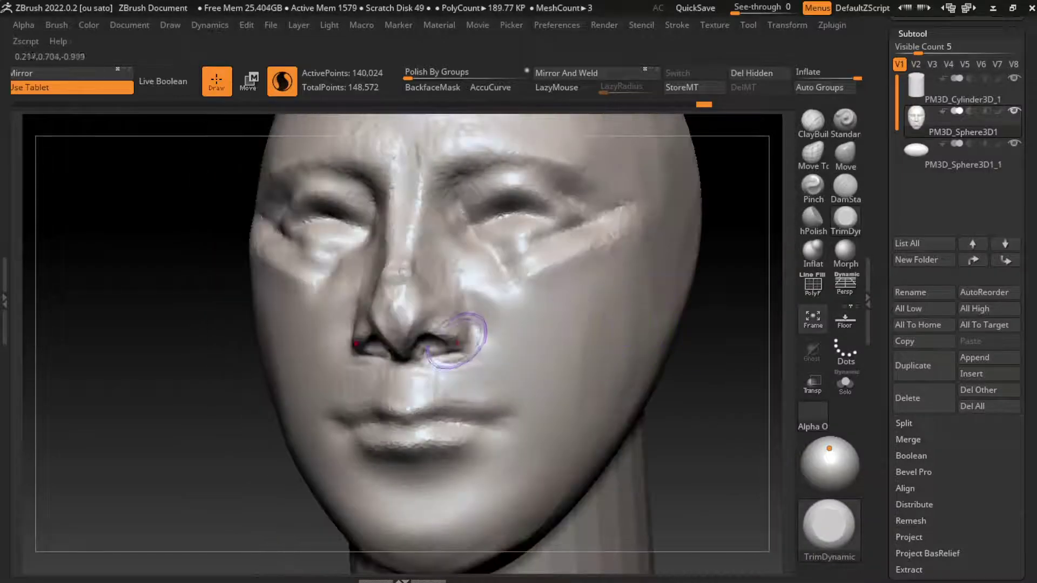
mouse_move(456, 324)
right_mouse_down()
mouse_move(449, 346)
mouse_move(651, 420)
right_mouse_up()
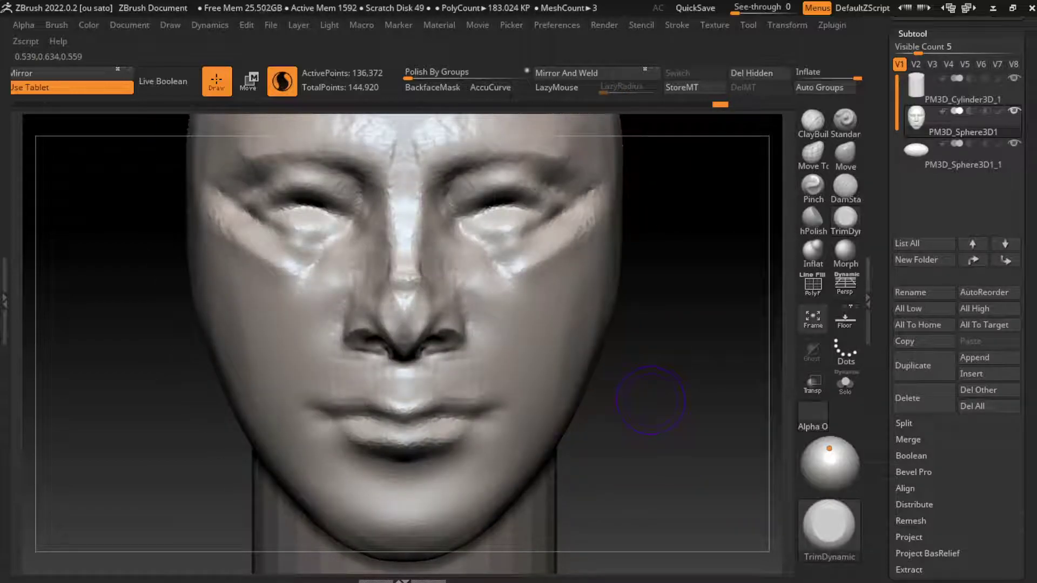
Build up around the right nostril and carve a line across it.
left_click(813, 120)
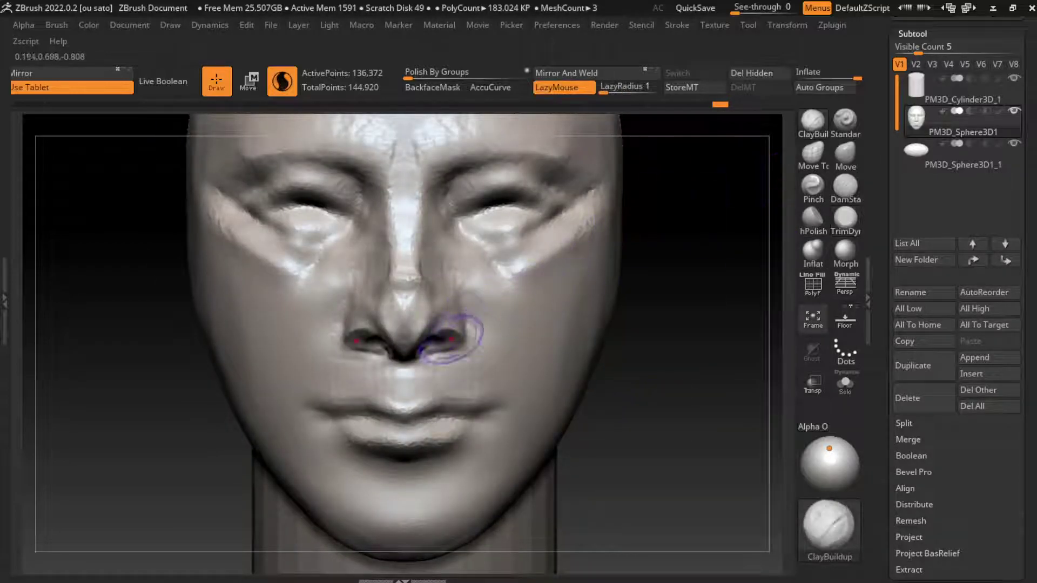
left_click_drag(468, 346, 457, 324)
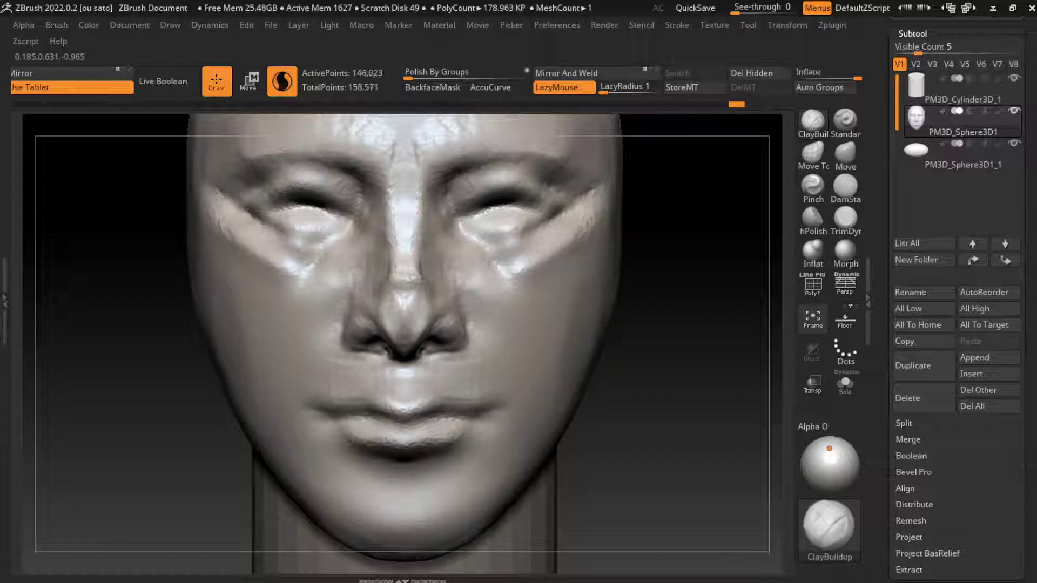
left_click(845, 186)
mouse_move(457, 335)
left_mouse_down()
mouse_move(463, 373)
mouse_move(464, 339)
left_mouse_up()
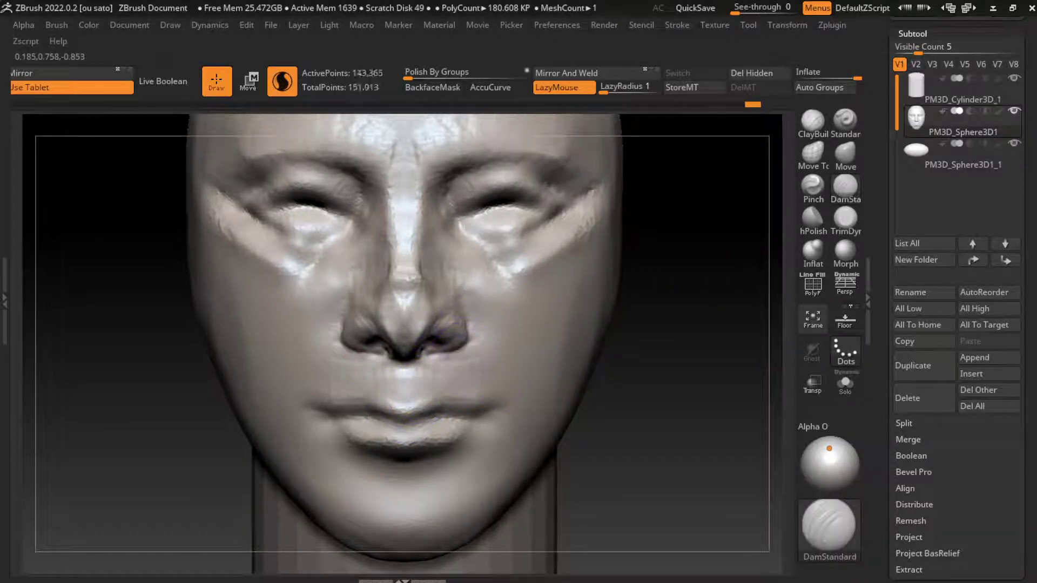
key("f")
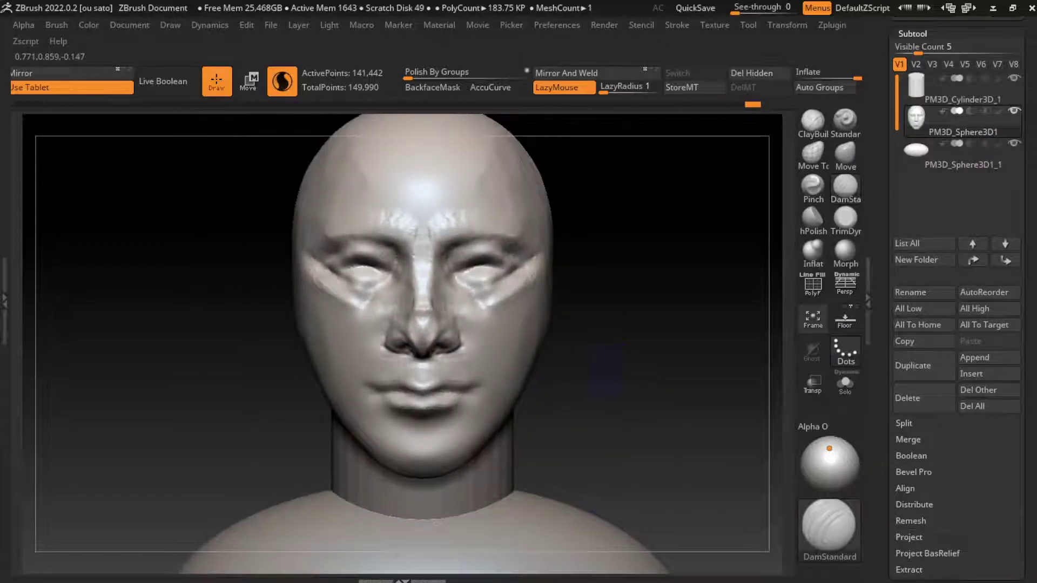
left_click_drag(474, 325, 456, 346)
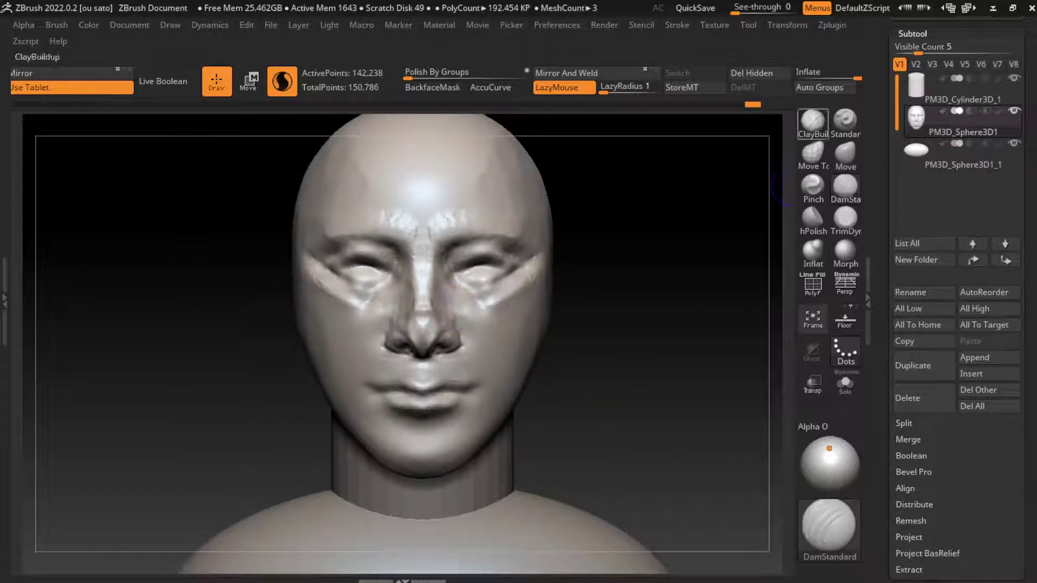
Reshape the left side of the nose with ClayBuildup.
left_click(813, 123)
mouse_move(466, 299)
left_mouse_down()
mouse_move(460, 323)
mouse_move(428, 351)
mouse_move(460, 322)
mouse_move(464, 334)
mouse_move(435, 324)
mouse_move(432, 296)
left_mouse_up()
left_click(846, 186)
key("b")
key("c")
key("b")
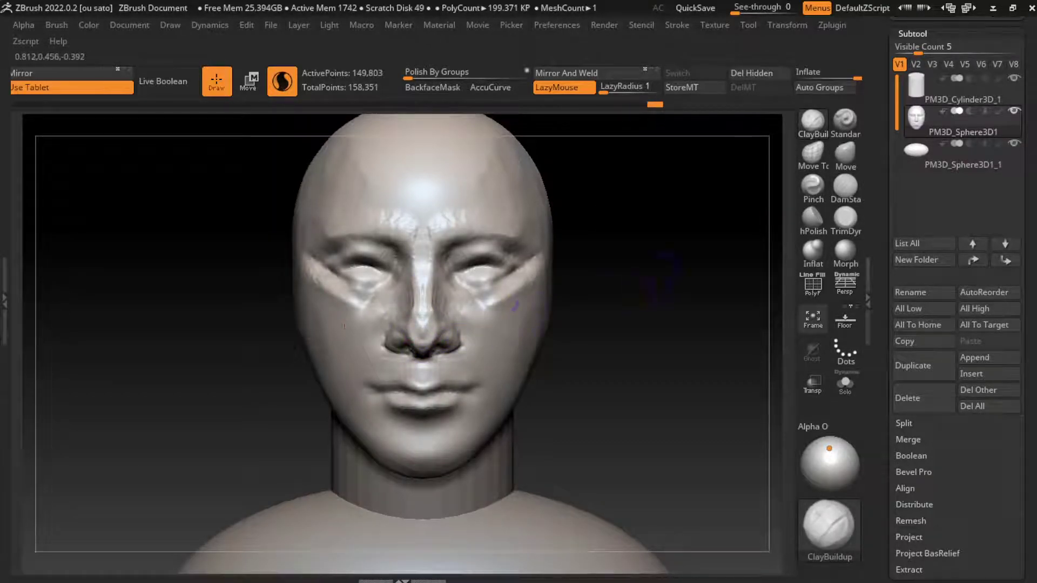
Re-sculpt the right side of the nose and flatten the bridge with TrimDynamic.
left_click_drag(621, 324, 418, 315)
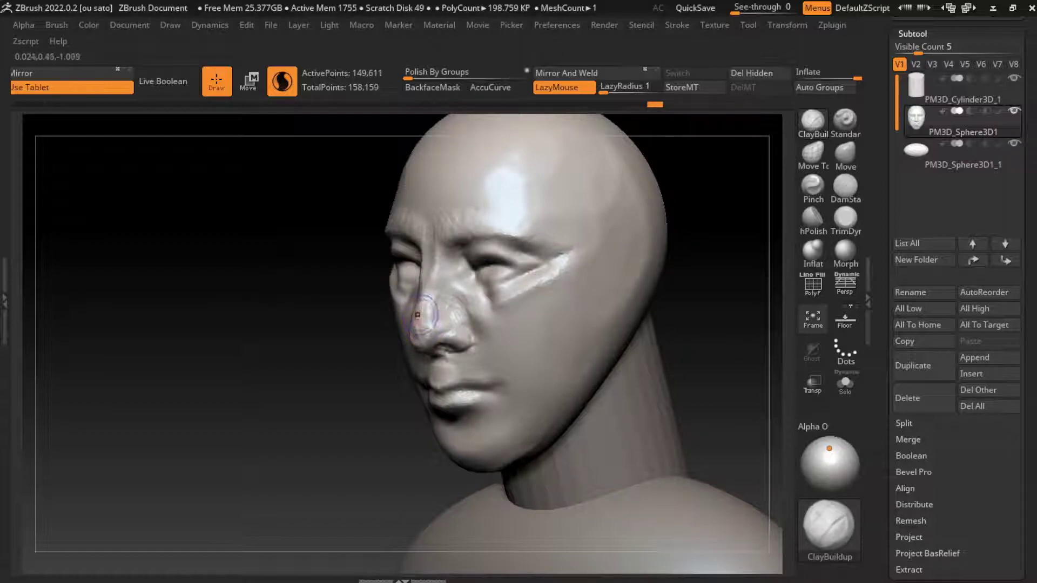
right_click_drag(425, 276, 440, 398)
left_click_drag(432, 296, 419, 307)
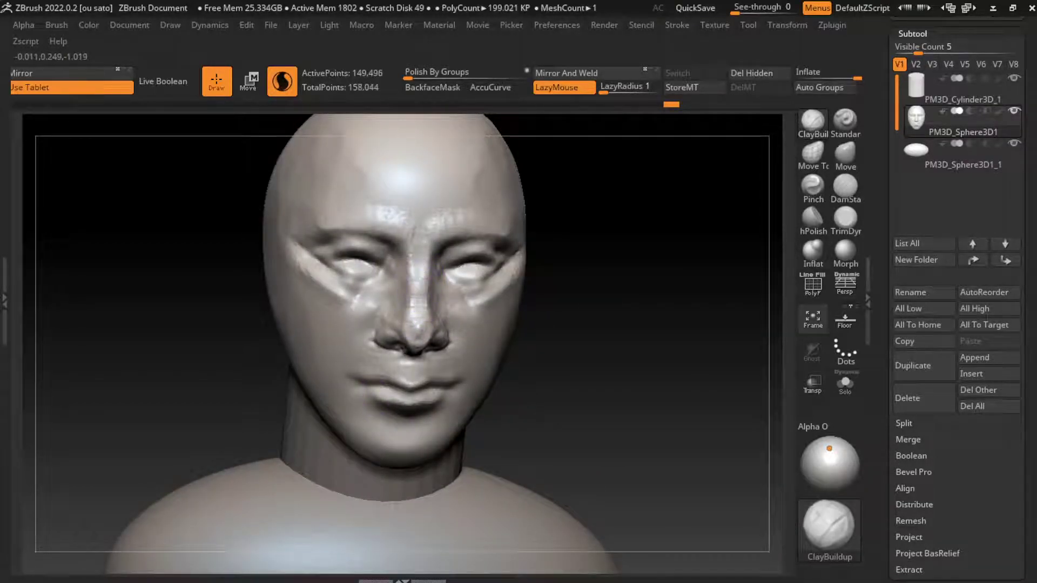
left_click(846, 219)
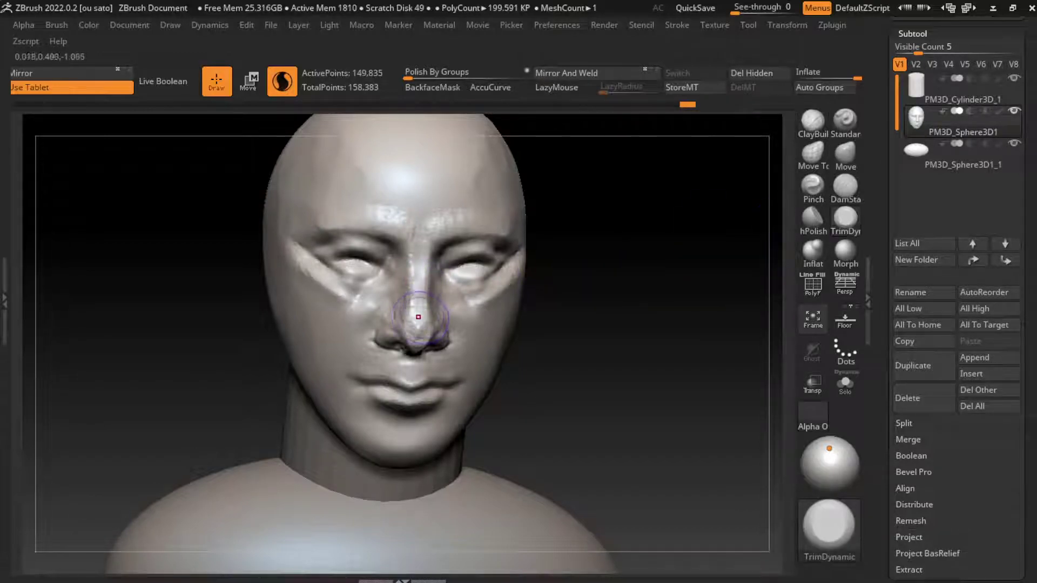
right_click_drag(611, 348, 443, 311)
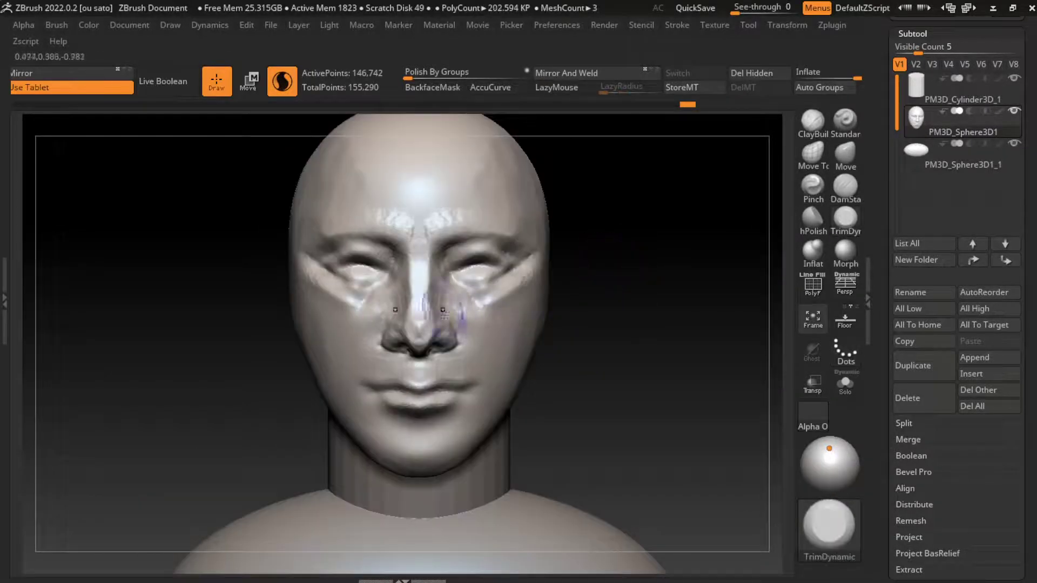
left_click_drag(429, 333, 427, 300)
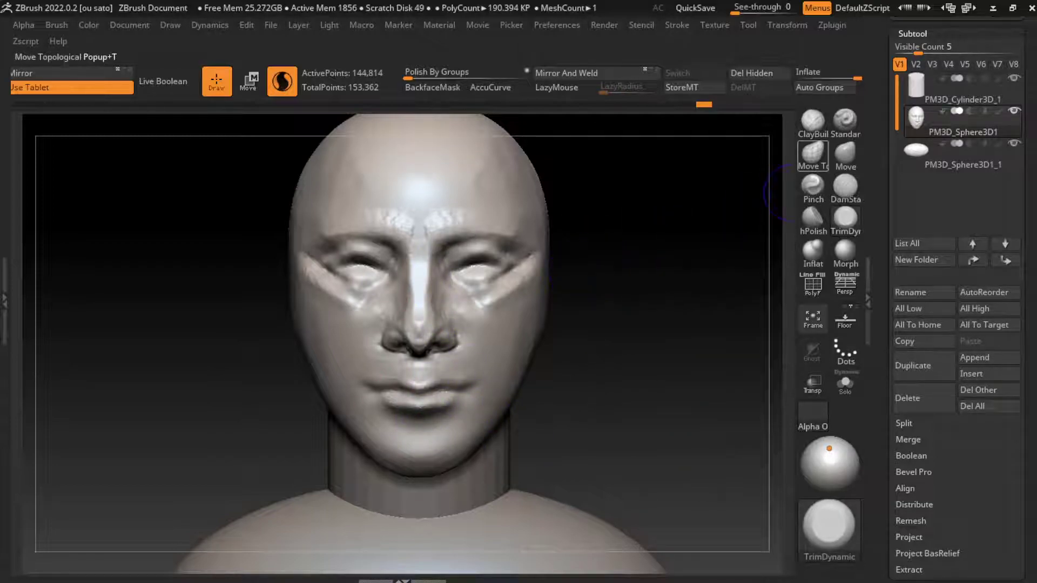
Build up the inner brow and eye corner, then carve the right outer eye corner.
left_click(813, 121)
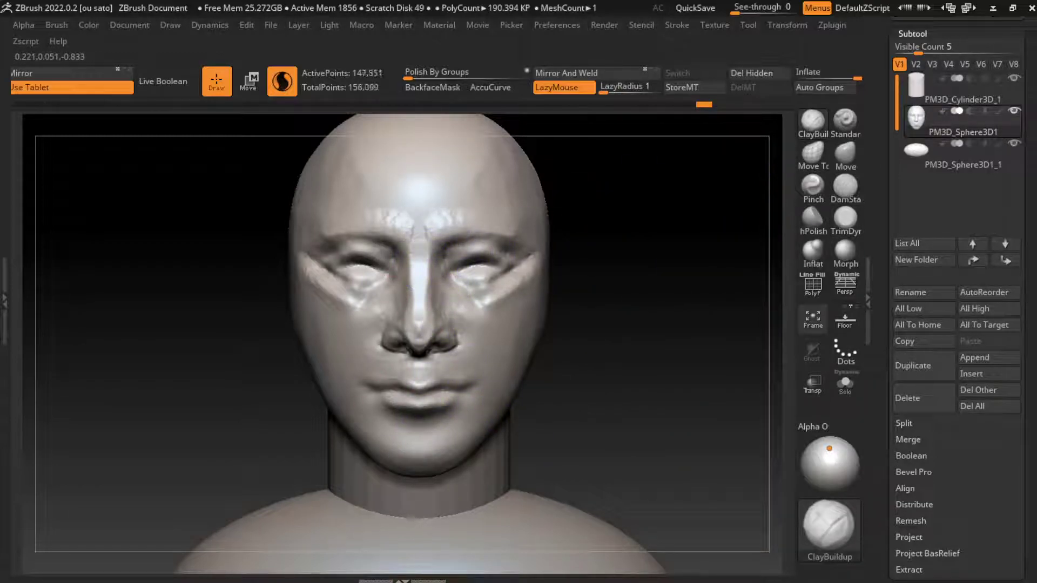
mouse_move(438, 245)
left_mouse_down()
mouse_move(443, 267)
mouse_move(459, 268)
left_mouse_up()
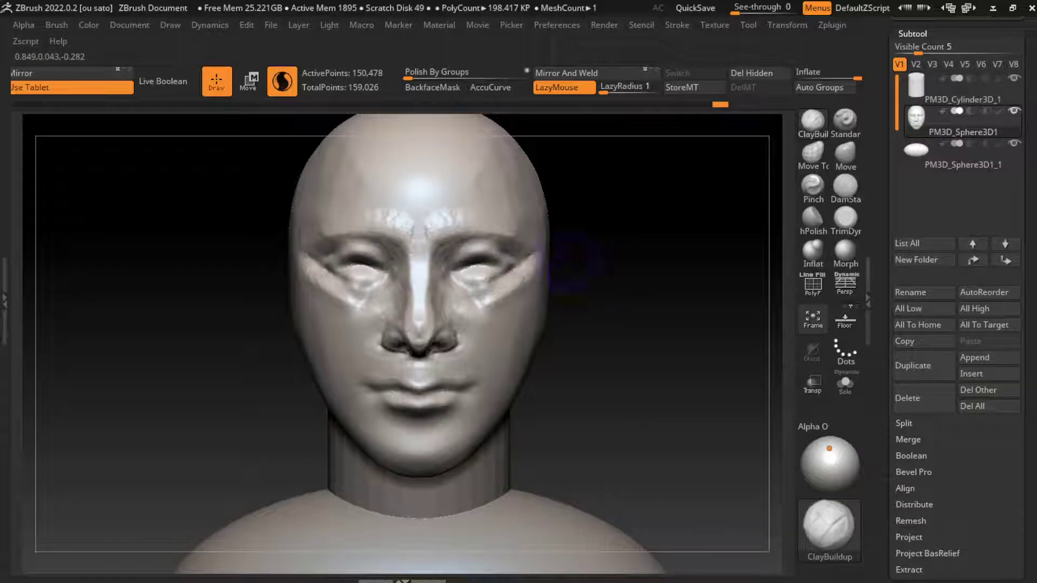
left_click(845, 186)
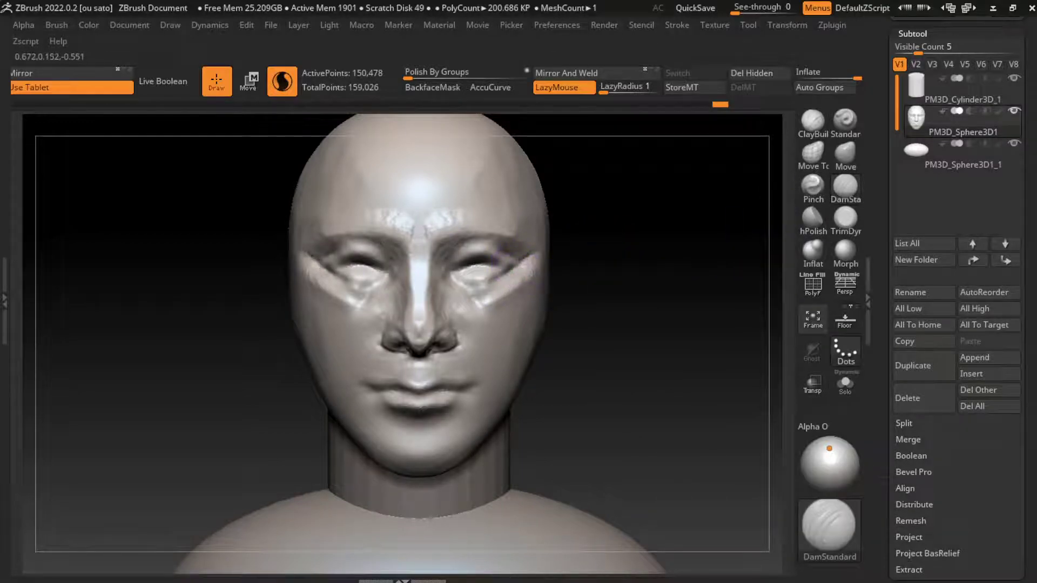
left_click_drag(533, 245, 531, 273)
Build up clay above and around the right eye with ClayBuildup in three-quarter view.
left_click(813, 120)
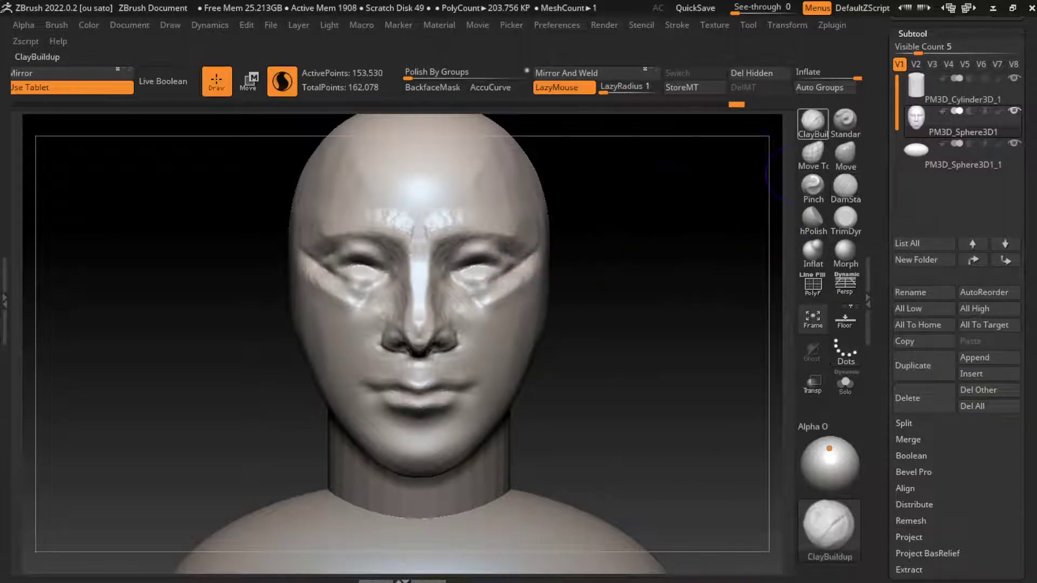
left_click_drag(675, 378, 745, 372)
left_click_drag(519, 254, 563, 215)
mouse_move(523, 267)
left_mouse_down()
mouse_move(556, 225)
mouse_move(586, 215)
left_mouse_up()
left_click_drag(648, 259, 685, 297)
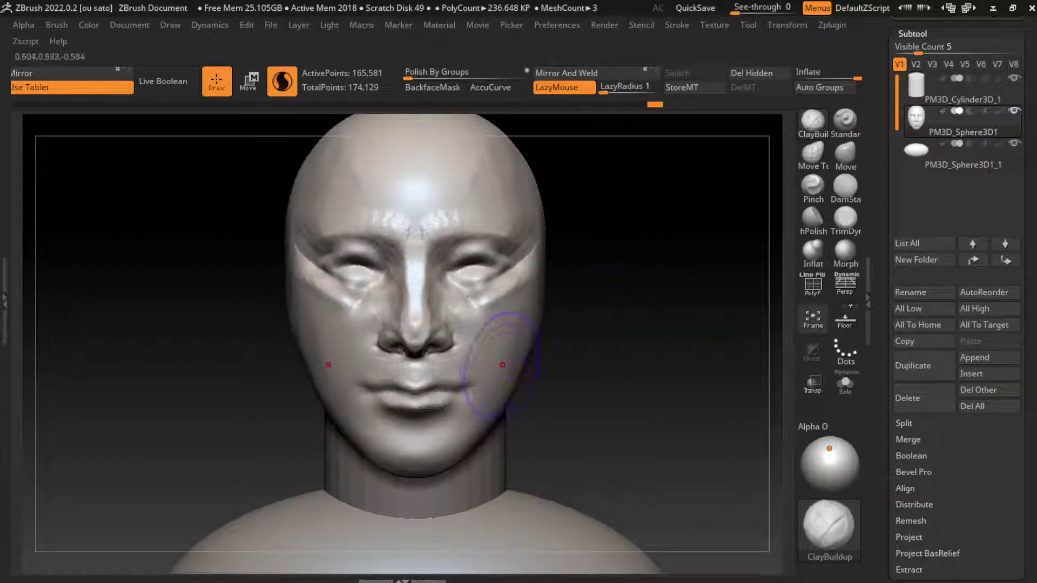
Add clay to the right cheek, then sculpt volume around the lips with a much smaller brush.
key("b")
key("t")
key("d")
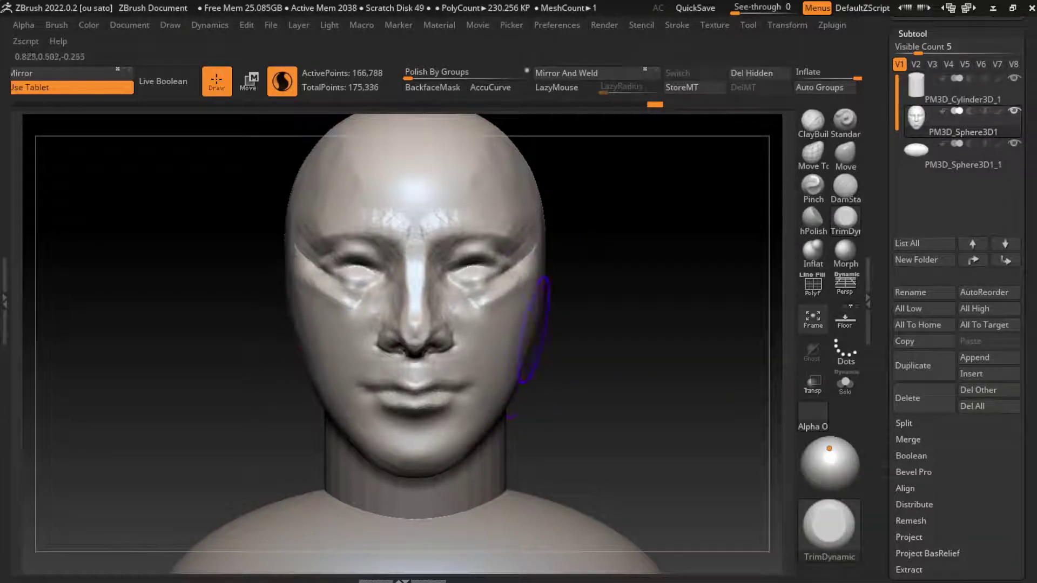
left_click_drag(534, 329, 505, 451)
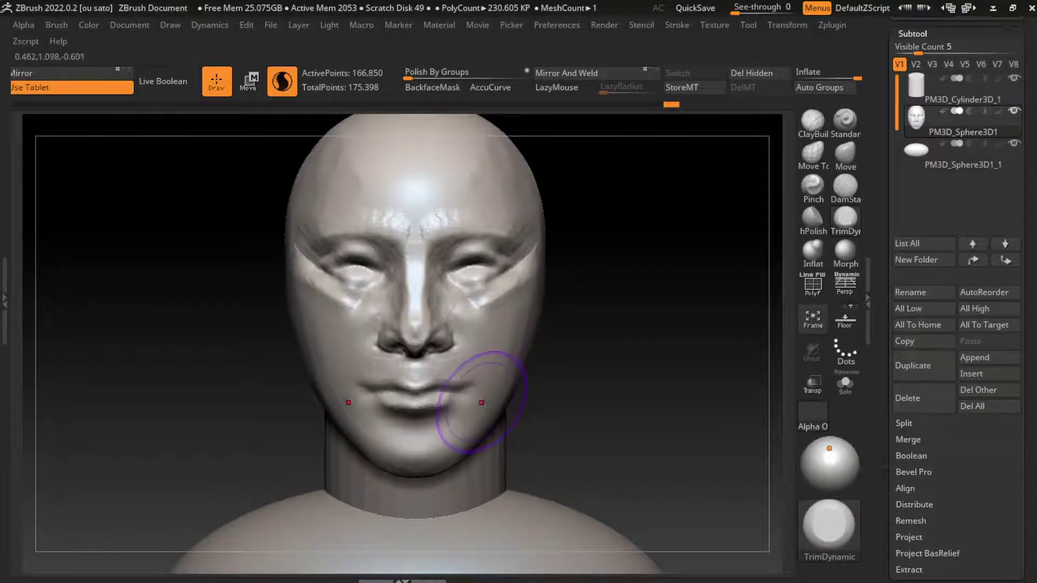
key("s")
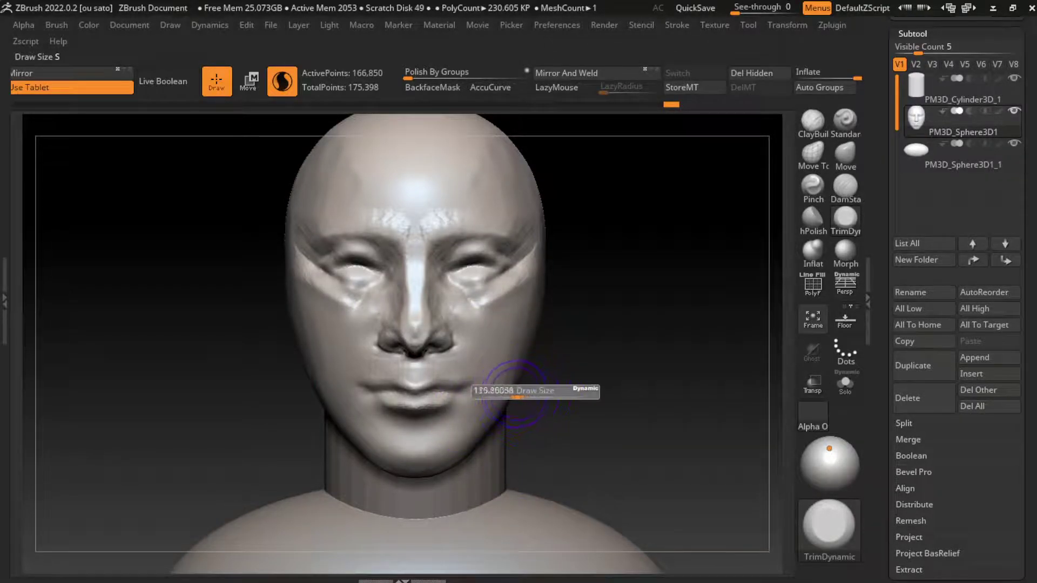
left_click_drag(487, 392, 416, 389)
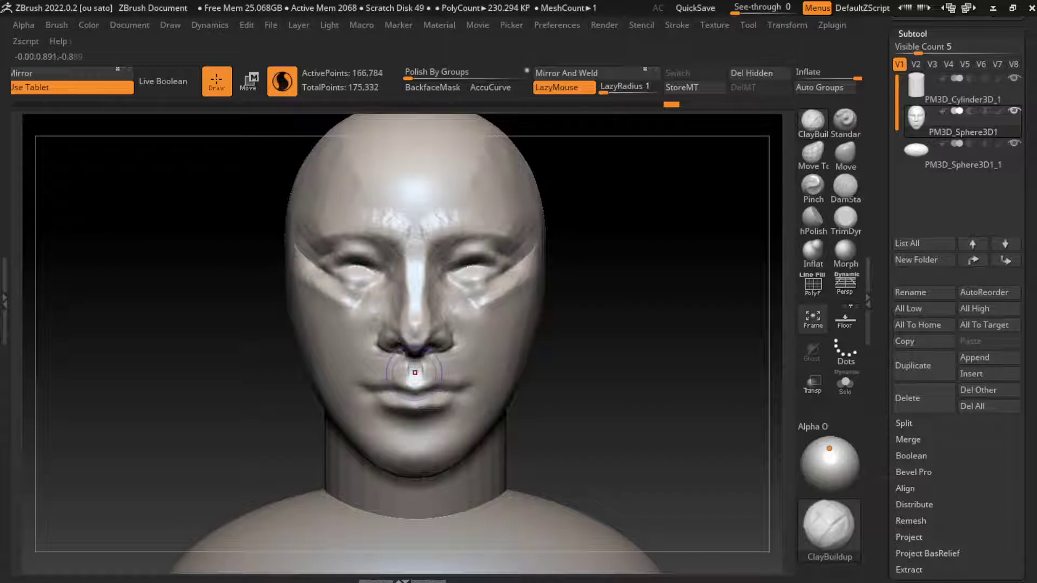
left_click_drag(756, 346, 728, 341, "alt")
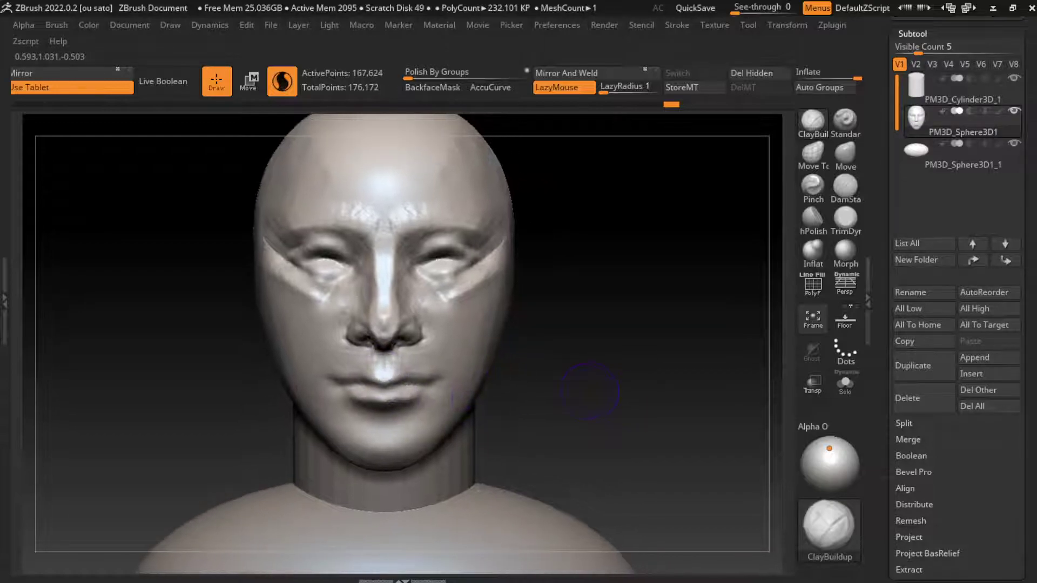
Append a Sphere3D subtool, select it, and scale it down to eyeball size.
left_click(971, 358)
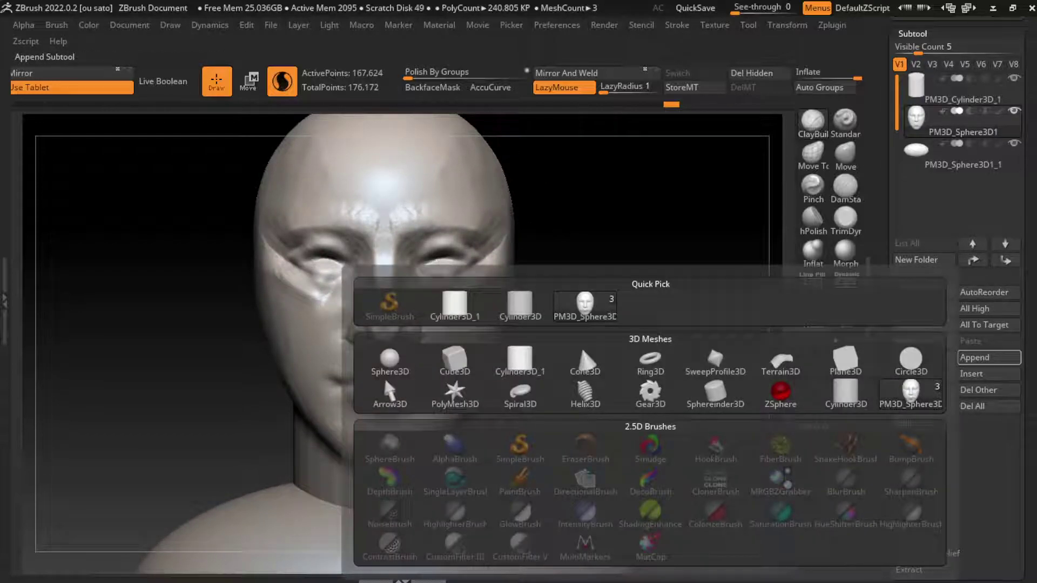
left_click(385, 377)
left_click(475, 200, "alt")
key("w")
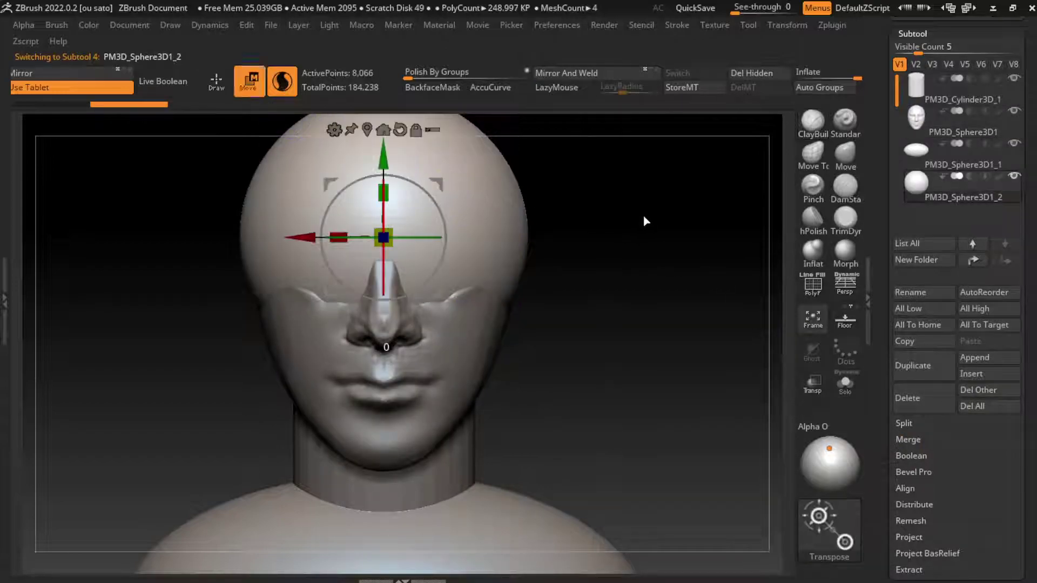
left_click_drag(300, 237, 563, 237)
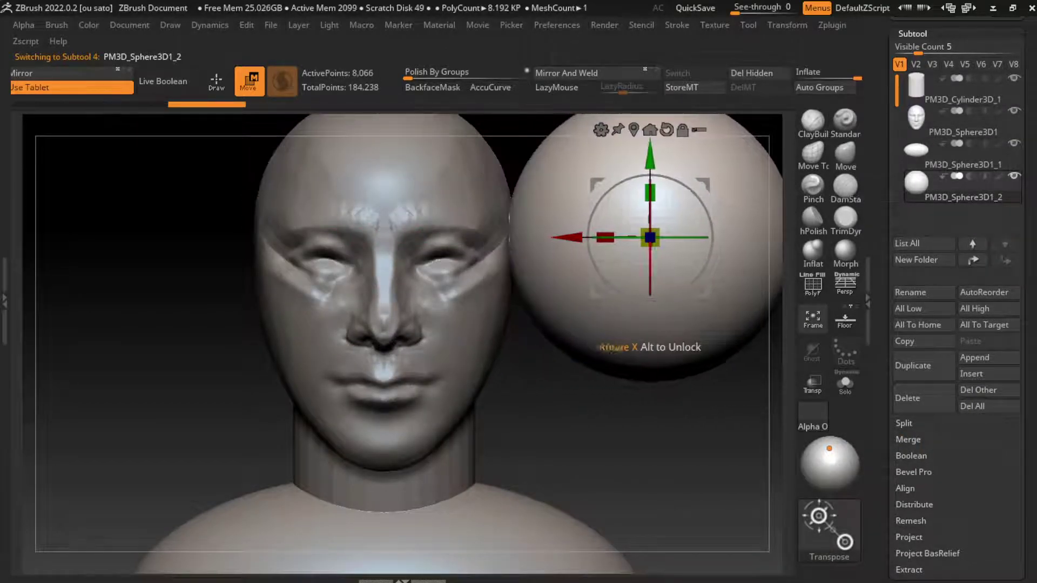
left_click_drag(650, 237, 688, 282)
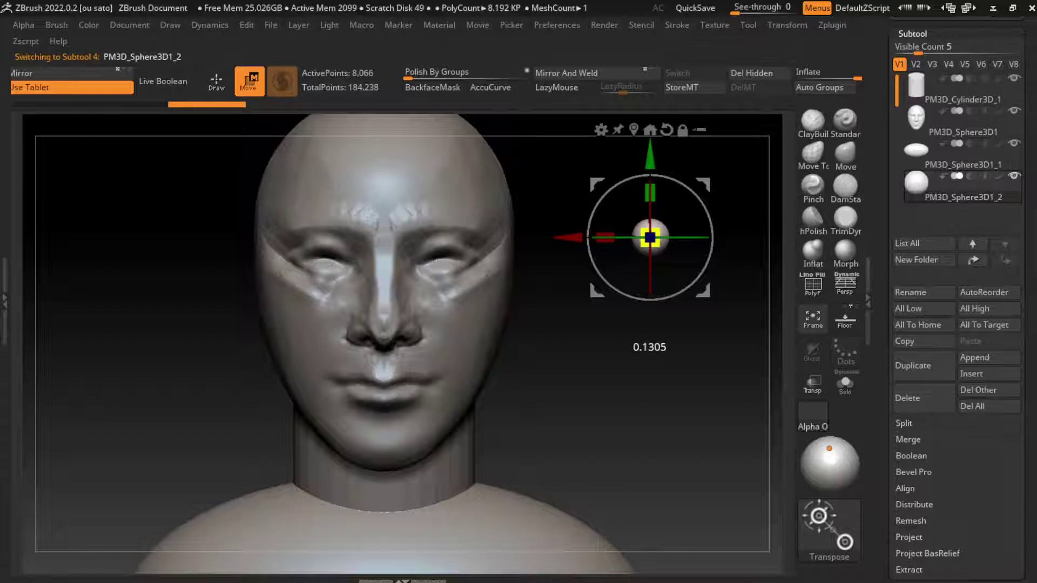
Position the small sphere at the right depth inside one eye socket, checking from the side.
mouse_move(605, 237)
left_mouse_down()
mouse_move(390, 237)
mouse_move(496, 237)
left_mouse_up()
left_click_drag(189, 352, 108, 351)
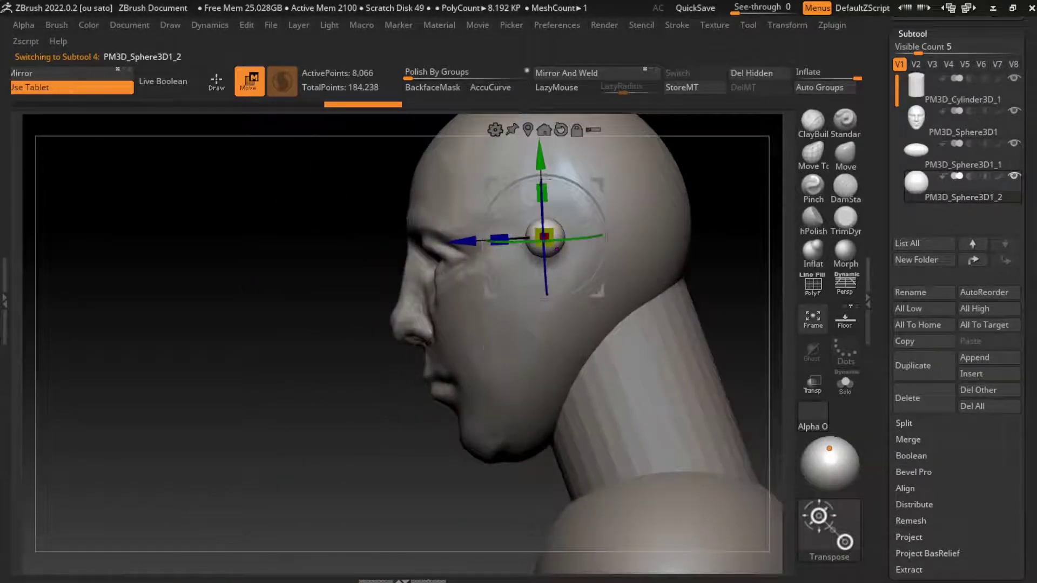
left_click_drag(545, 237, 465, 267)
left_click_drag(648, 432, 729, 432)
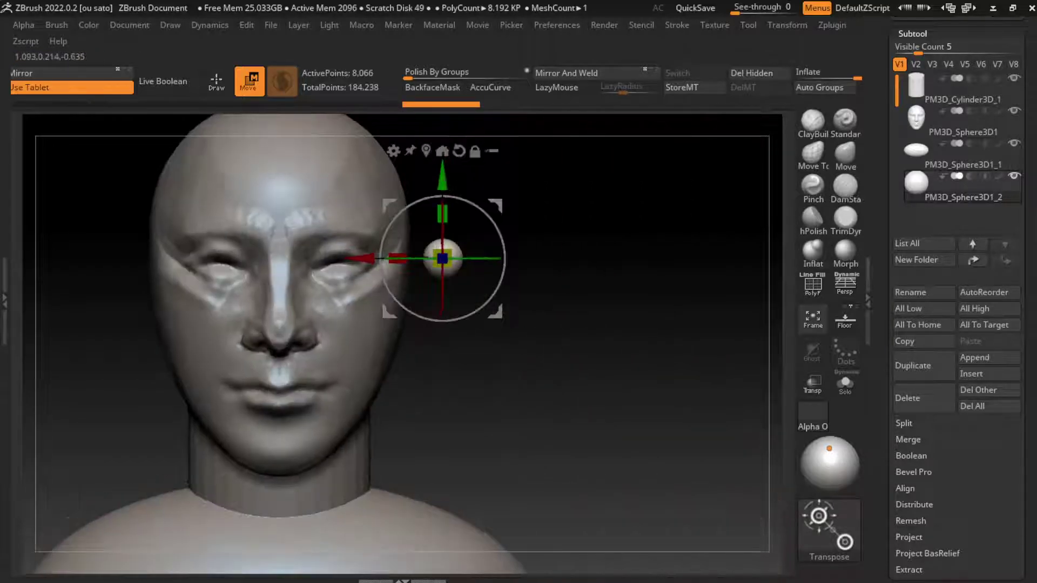
left_click_drag(397, 258, 289, 258)
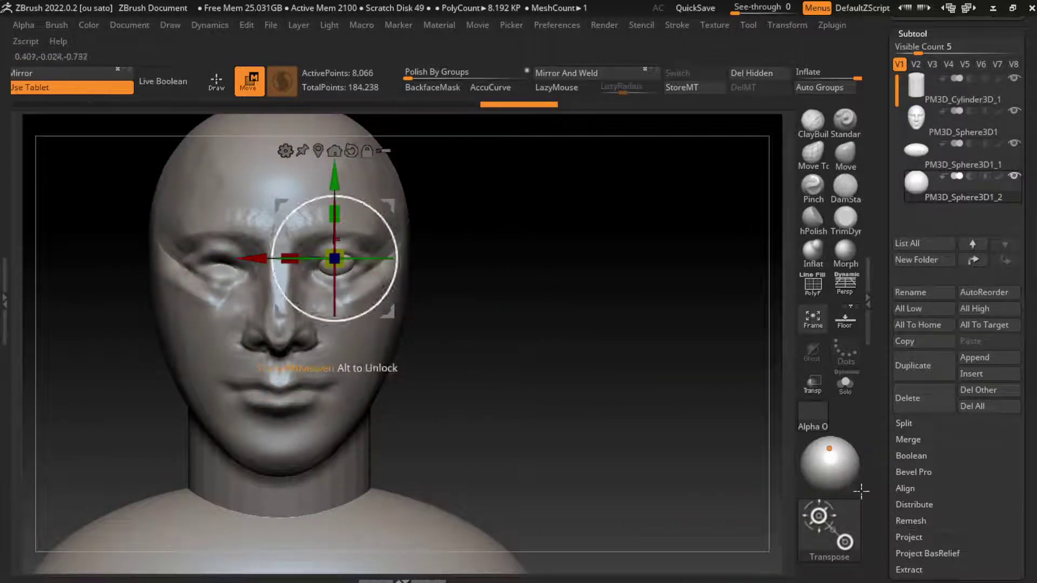
mouse_move(861, 490)
left_mouse_down()
mouse_move(843, 461)
mouse_move(856, 430)
left_mouse_up()
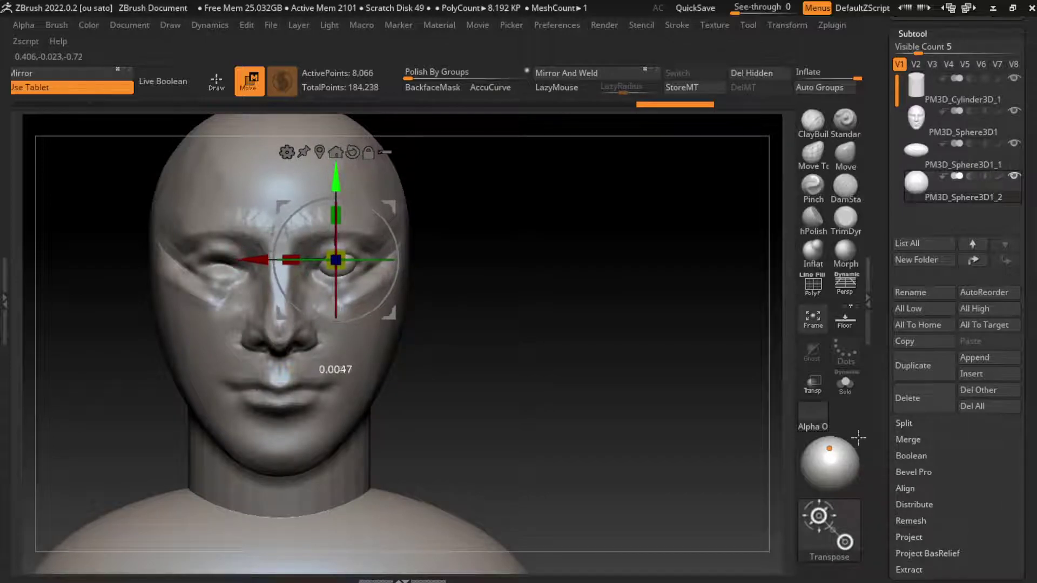
mouse_move(622, 324)
left_mouse_down()
mouse_move(729, 324)
mouse_move(595, 324)
left_mouse_up()
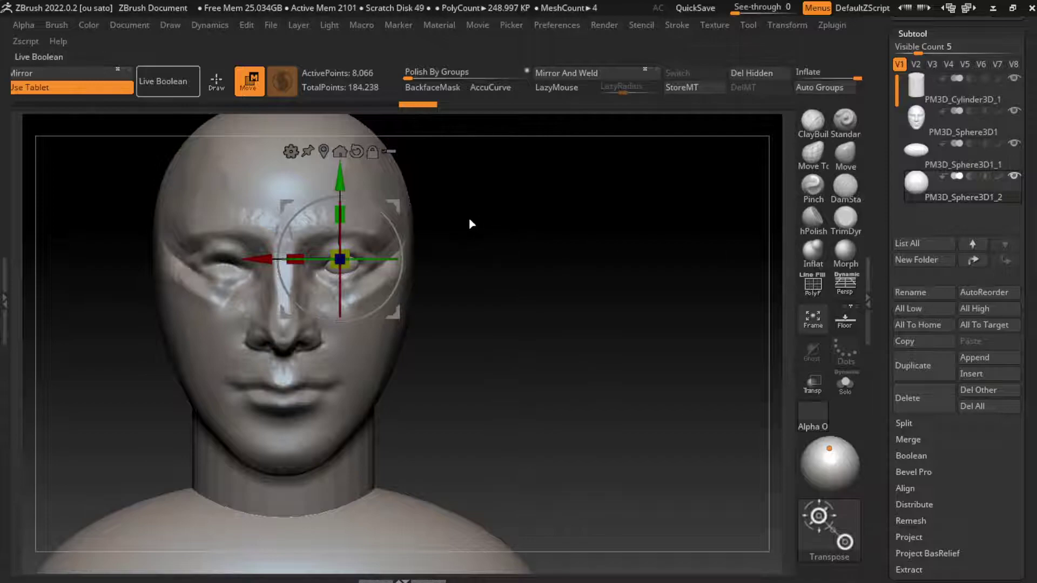
Mirror the eyeball into the other socket, then nudge and slightly enlarge both eyeballs.
left_click(566, 73)
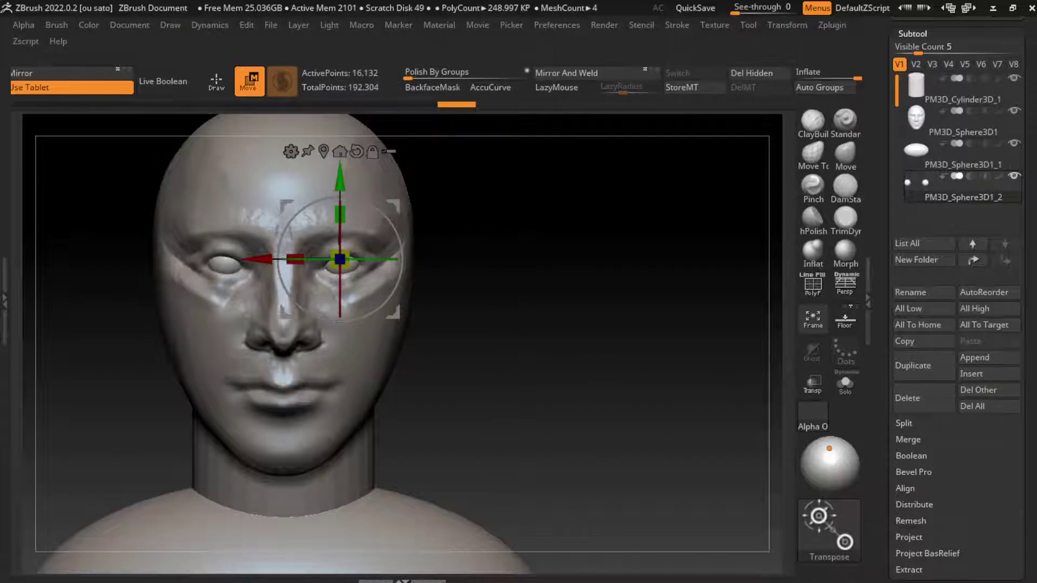
left_click_drag(238, 260, 232, 260)
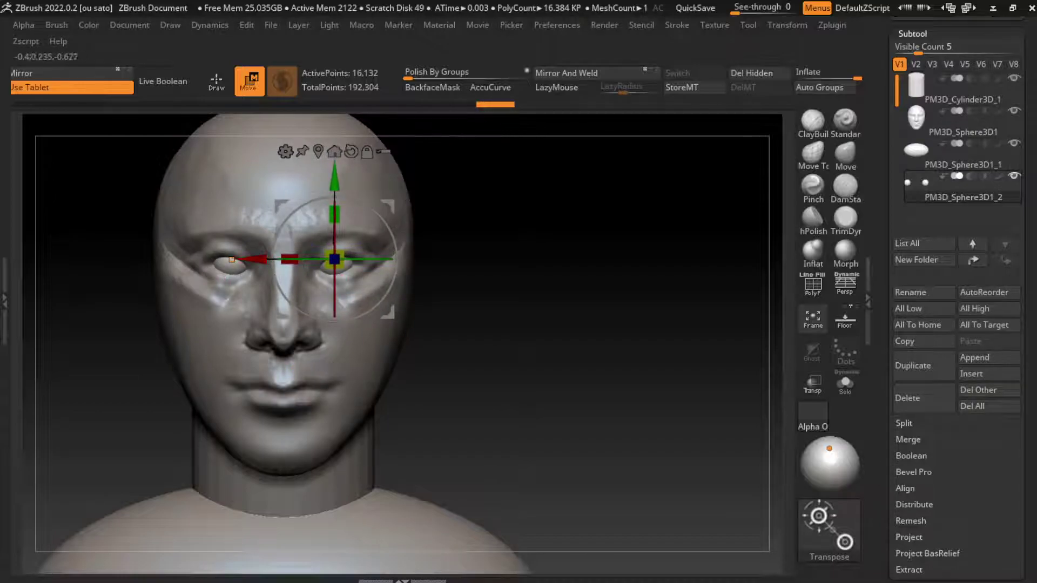
left_click_drag(335, 259, 338, 258)
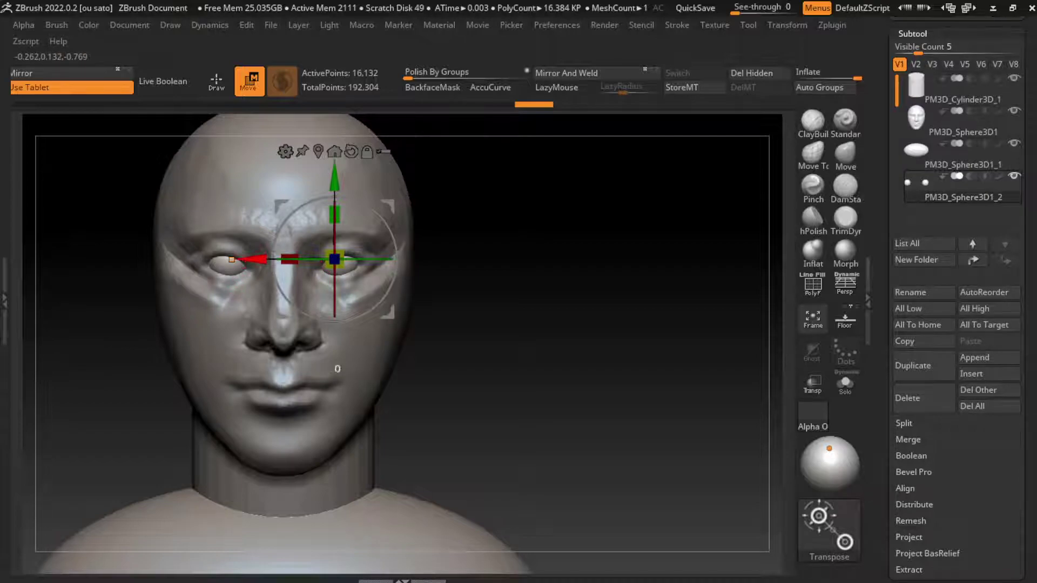
left_click_drag(252, 260, 250, 259)
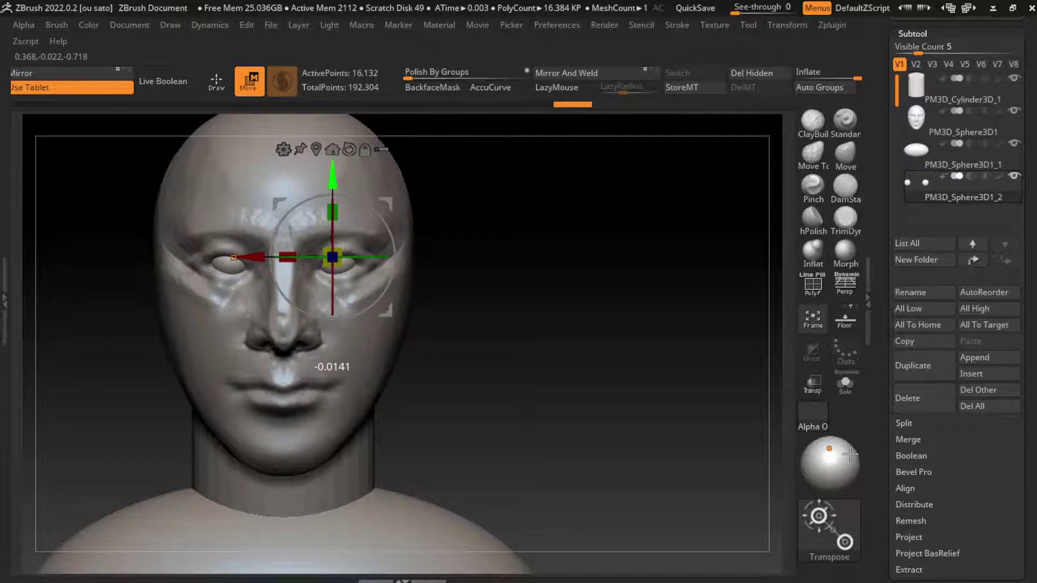
left_click(320, 261)
left_click_drag(320, 261, 322, 261)
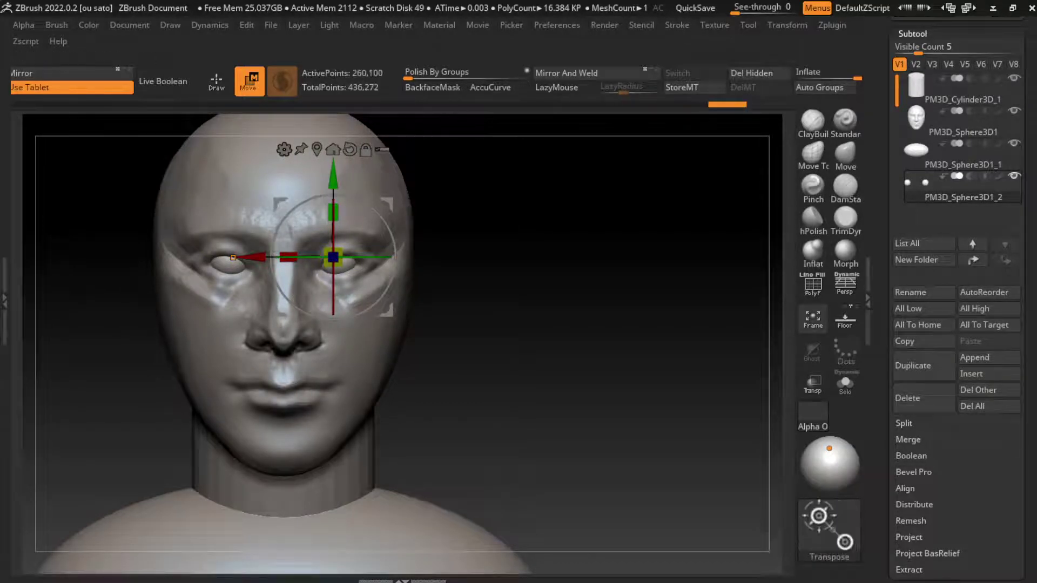
left_click(912, 33)
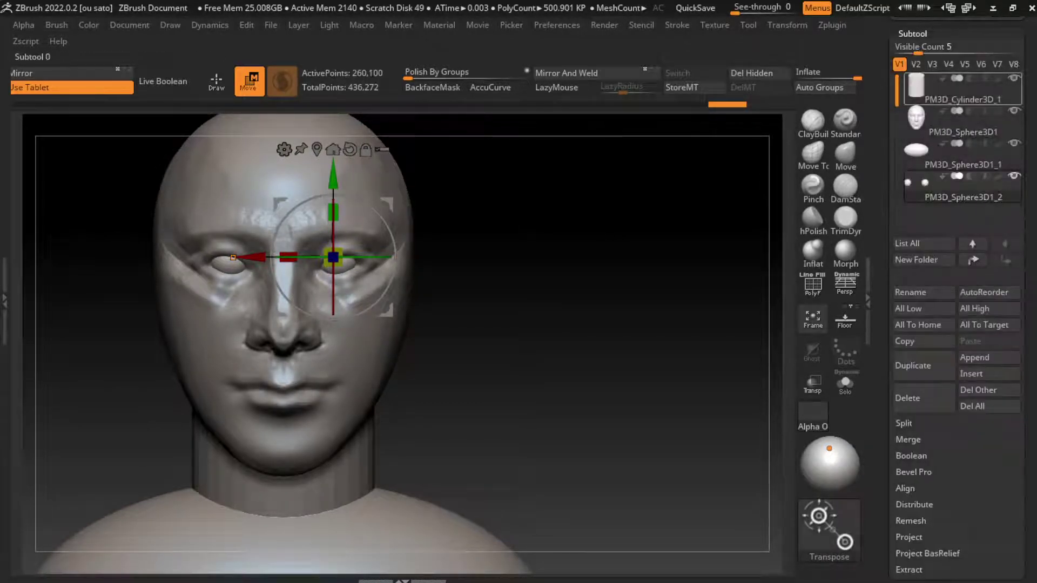
left_click(912, 34)
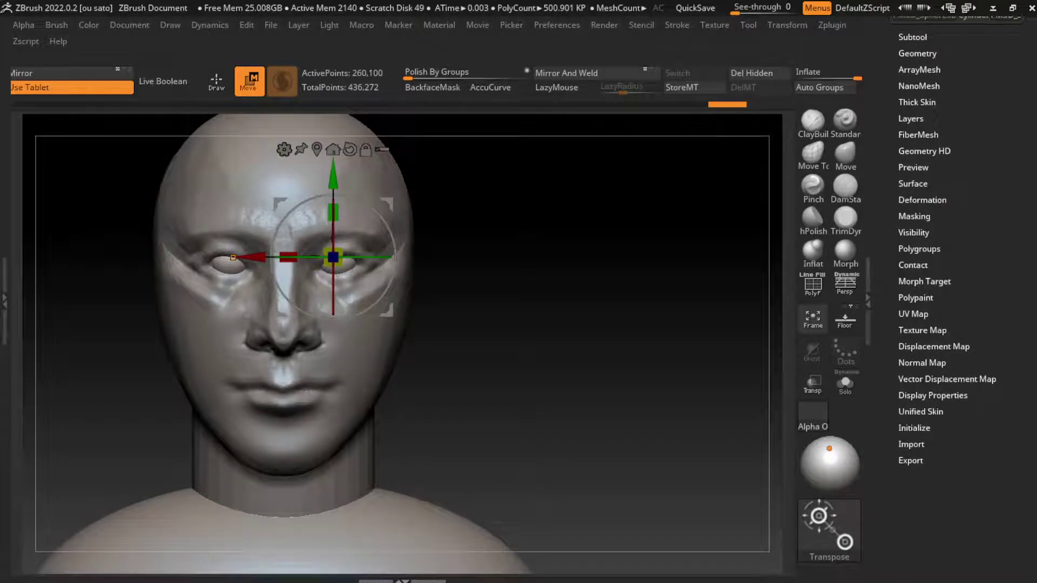
Solo the eyeballs and mask a round iris area on both of them.
left_click(918, 54)
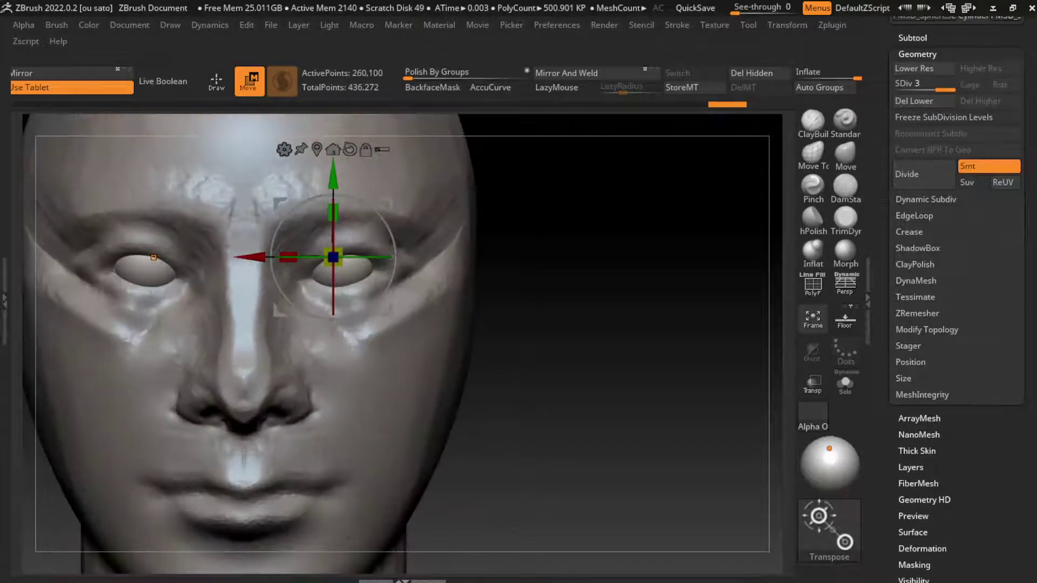
left_click(846, 383)
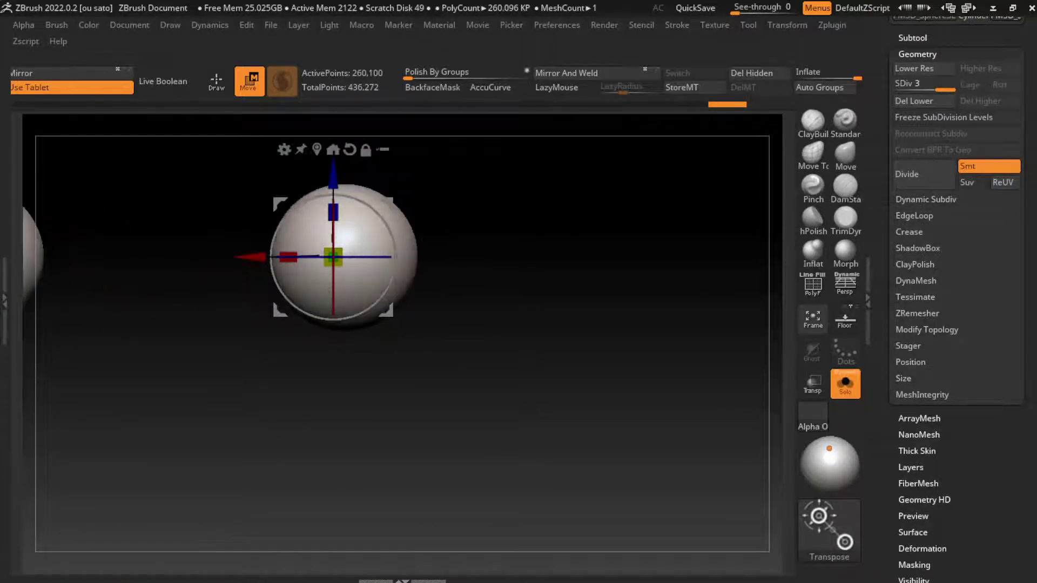
key("q")
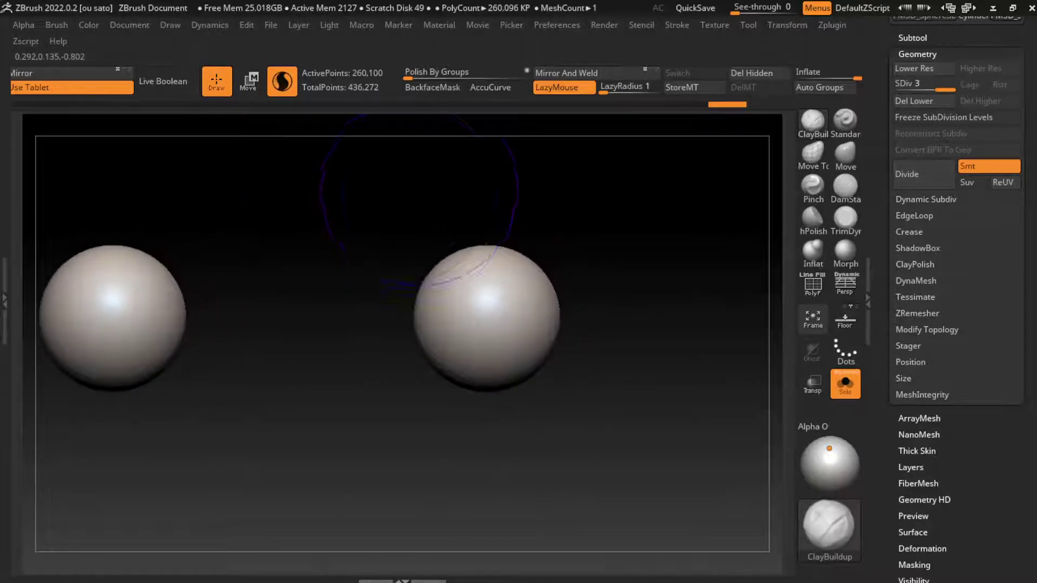
key("ctrl")
left_click_drag(571, 236, 577, 252, "ctrl")
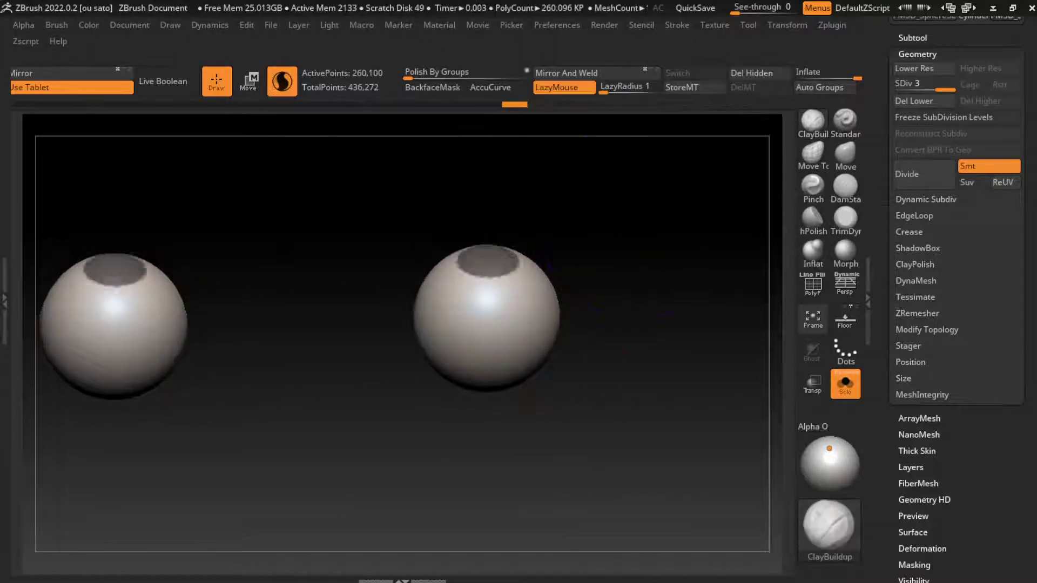
key("l")
key("shift+ctrl+s")
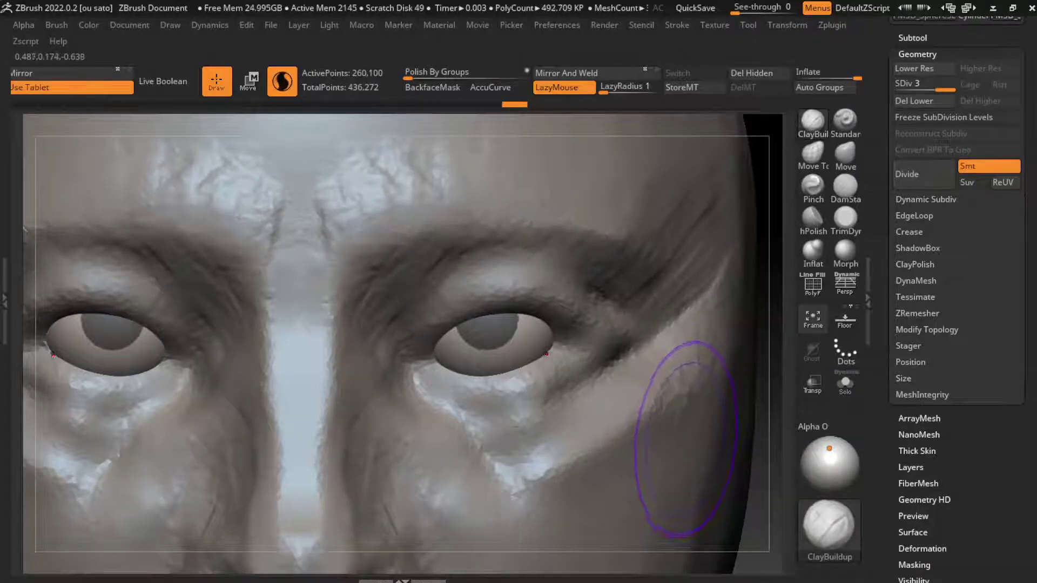
Add clay to the left cheek, re-isolate the eyeballs, and undo the extra changes.
left_click_drag(686, 439, 685, 436)
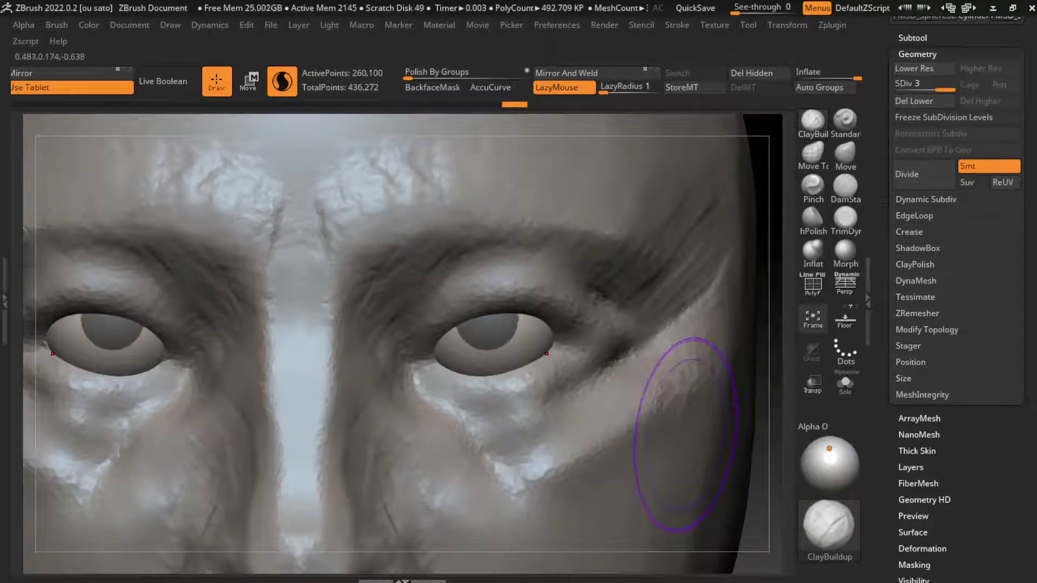
mouse_move(683, 435)
right_mouse_down()
mouse_move(676, 378)
mouse_move(678, 427)
mouse_move(672, 413)
right_mouse_up()
left_click(845, 384)
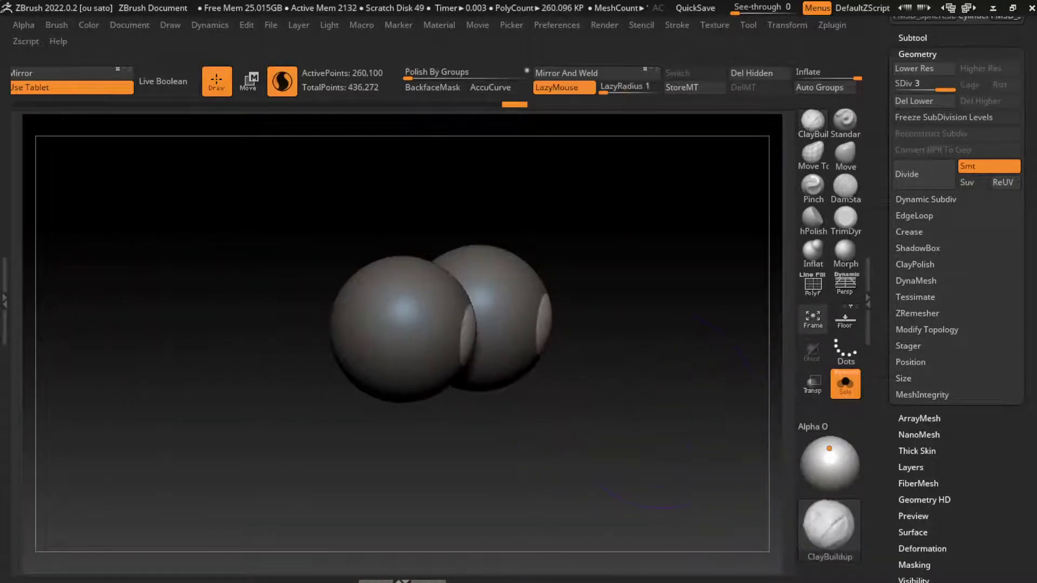
key("w")
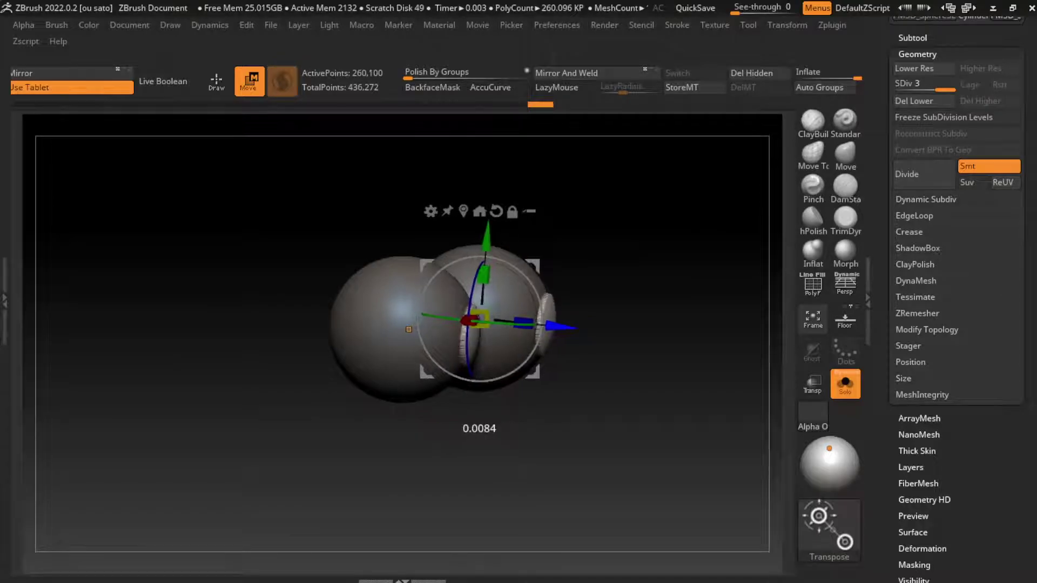
key("q")
key("ctrl+z")
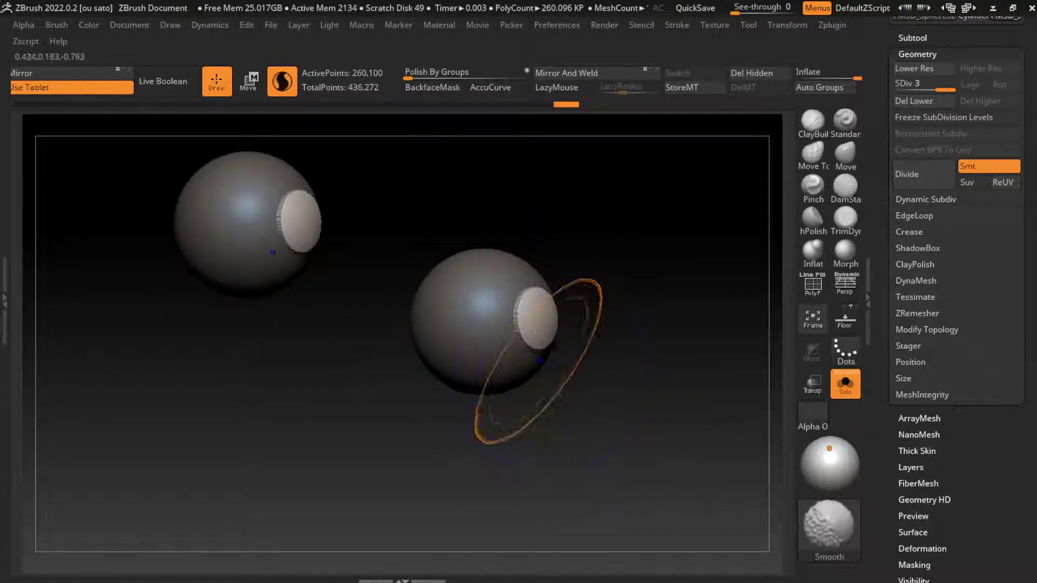
key("ctrl+z")
Show the whole face, zoom out, and move both eyeballs slightly down.
mouse_move(631, 366)
right_mouse_down("shift")
mouse_move(527, 347)
mouse_move(678, 448)
right_mouse_up("shift")
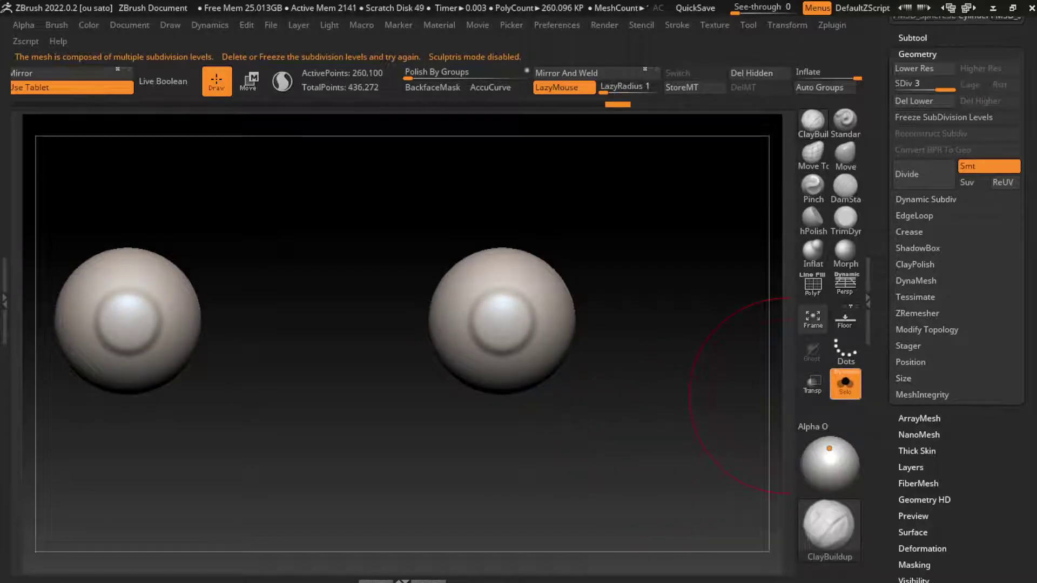
left_click(845, 383)
key("w")
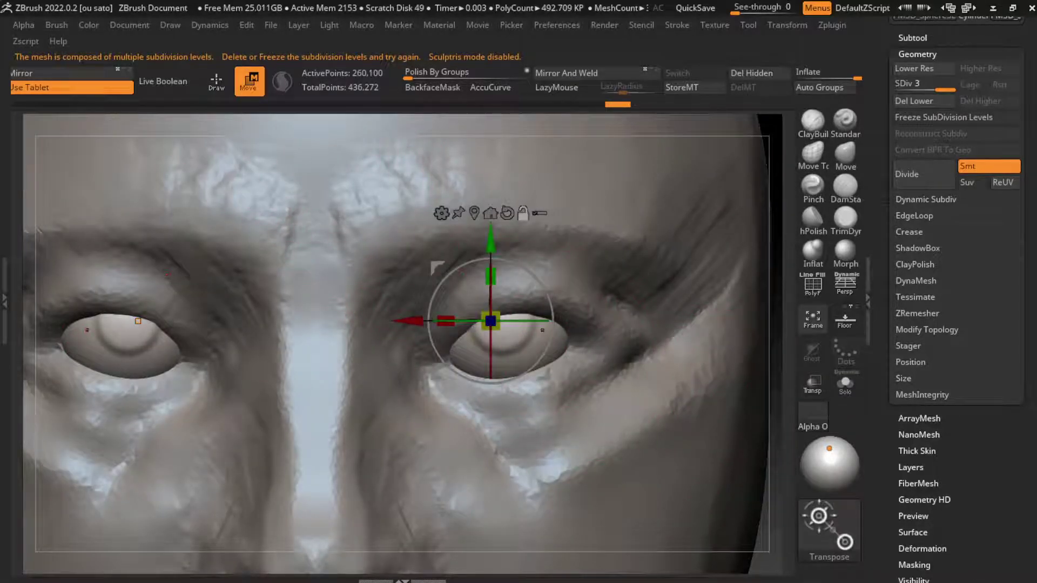
key("minus")
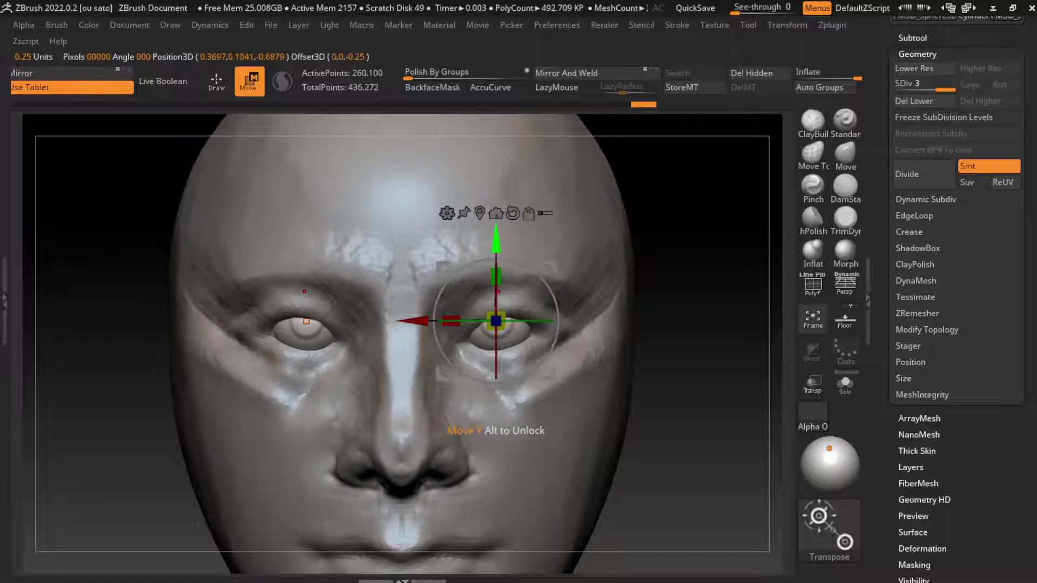
left_click_drag(496, 276, 496, 285)
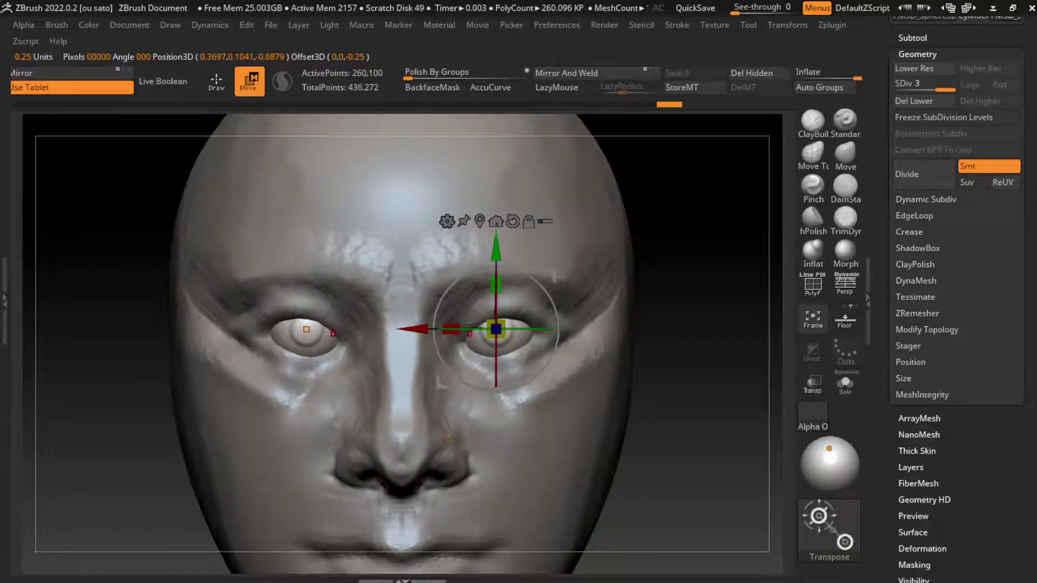
Spread the eyeballs slightly apart, check from below, and make the head PM3D_Sphere3D1 active.
left_click_drag(468, 330, 504, 334)
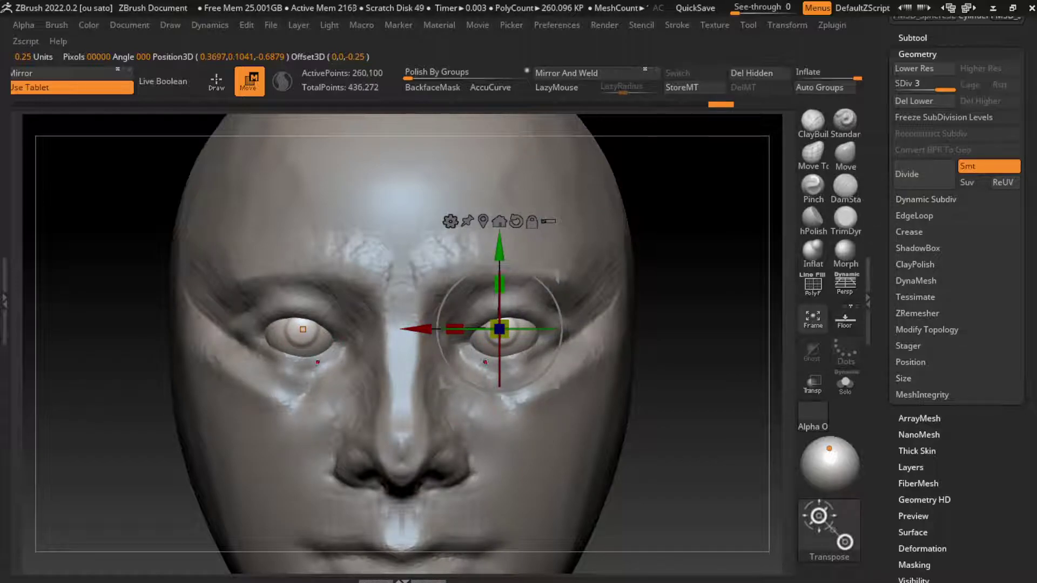
left_click_drag(676, 540, 499, 432)
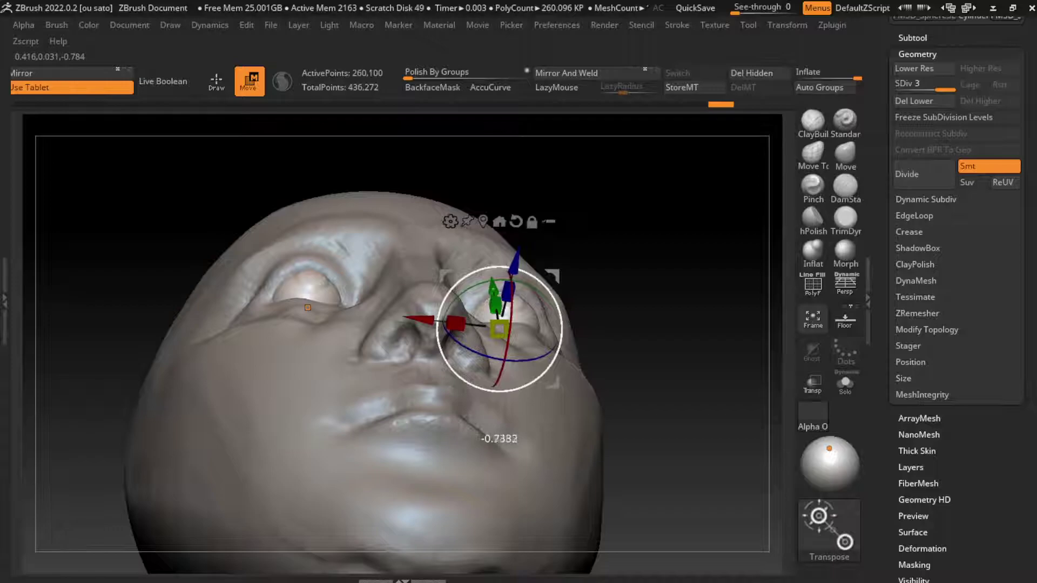
key("q")
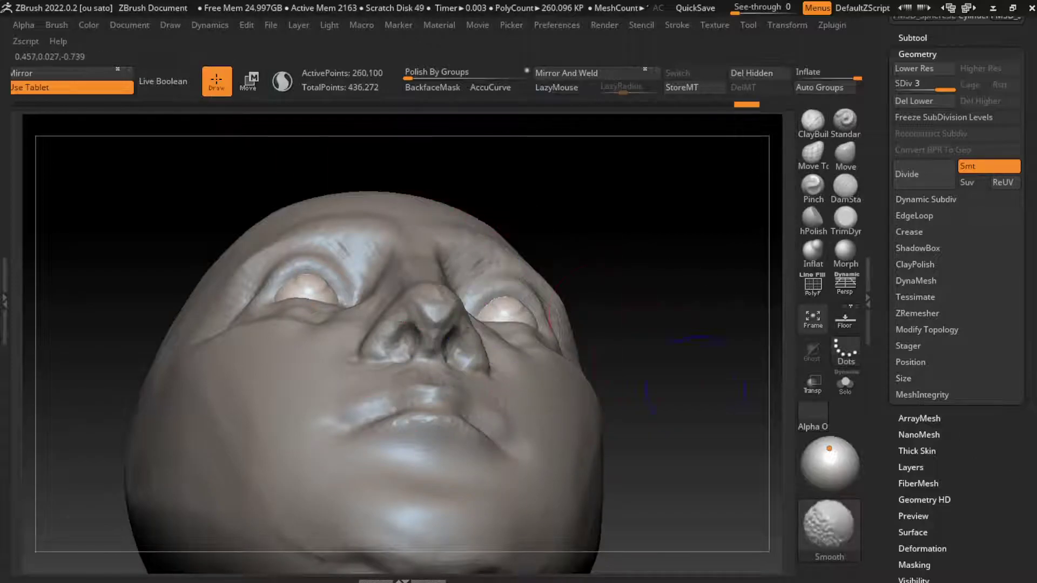
left_click_drag(546, 325, 519, 291)
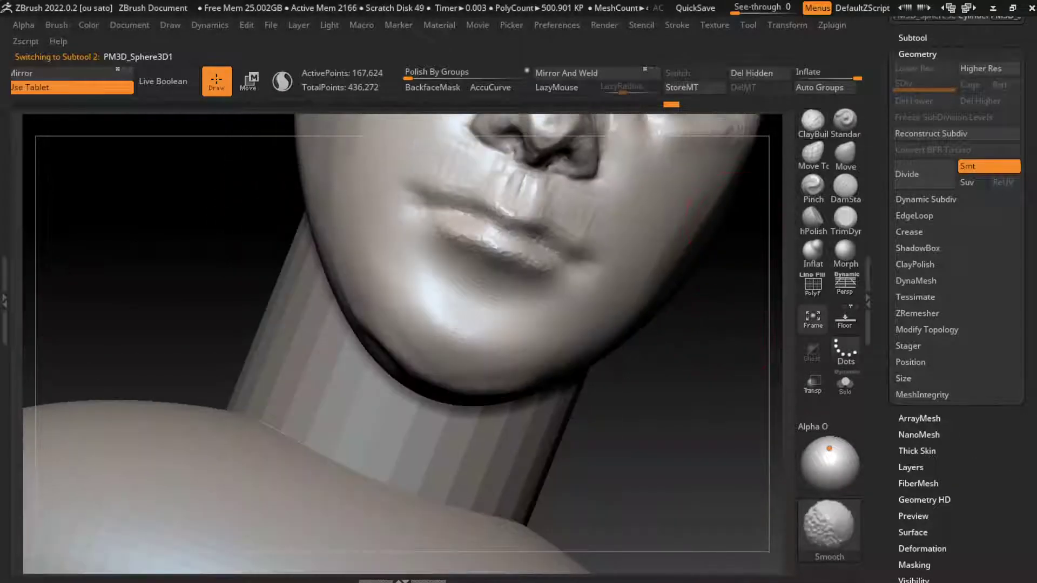
Zoom in on the eyes and build up both lower eyelids with ClayBuildup.
key("s")
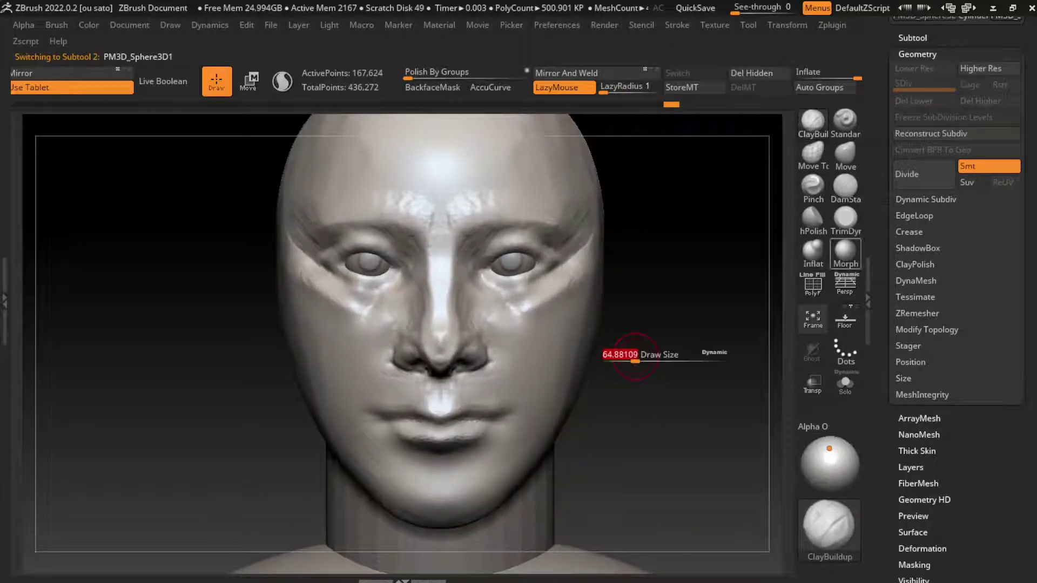
key("b")
key("d")
key("s")
scroll(648, 346, "up", 2)
scroll(670, 329, "up", 2)
scroll(690, 312, "up", 2)
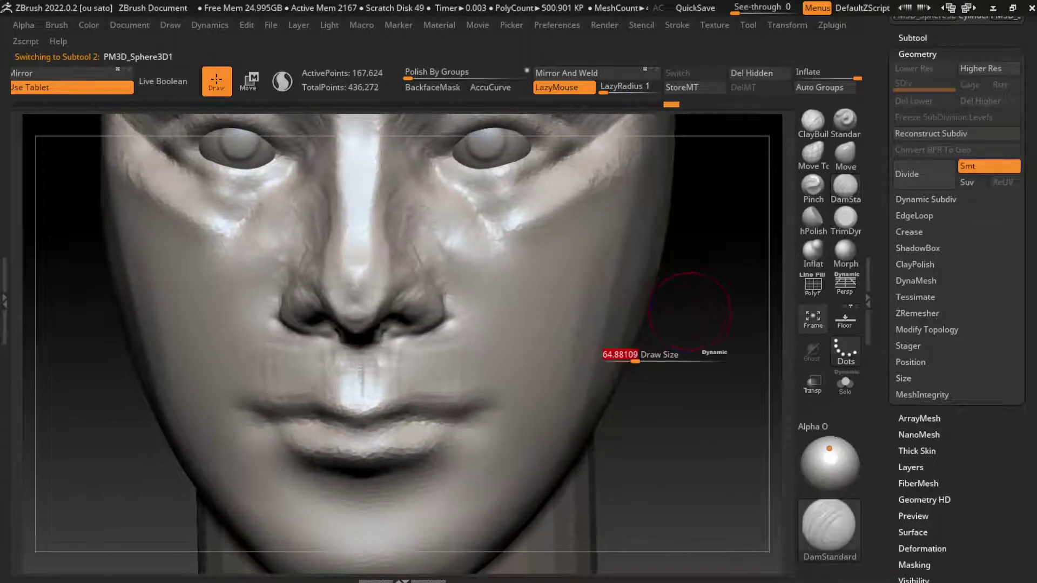
mouse_move(690, 312)
right_mouse_down()
mouse_move(632, 366)
mouse_move(622, 458)
right_mouse_up()
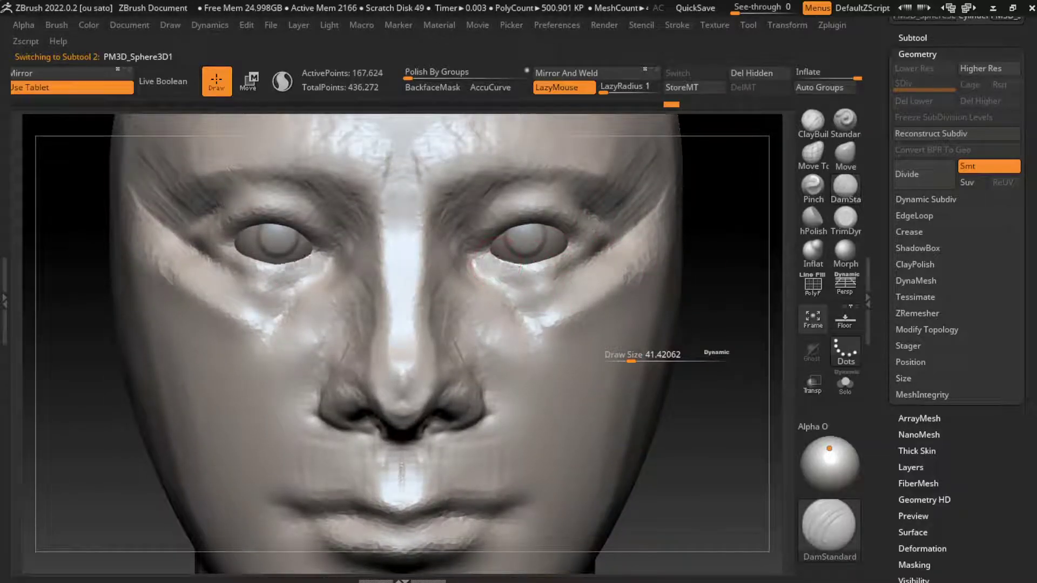
key("b")
key("c")
key("b")
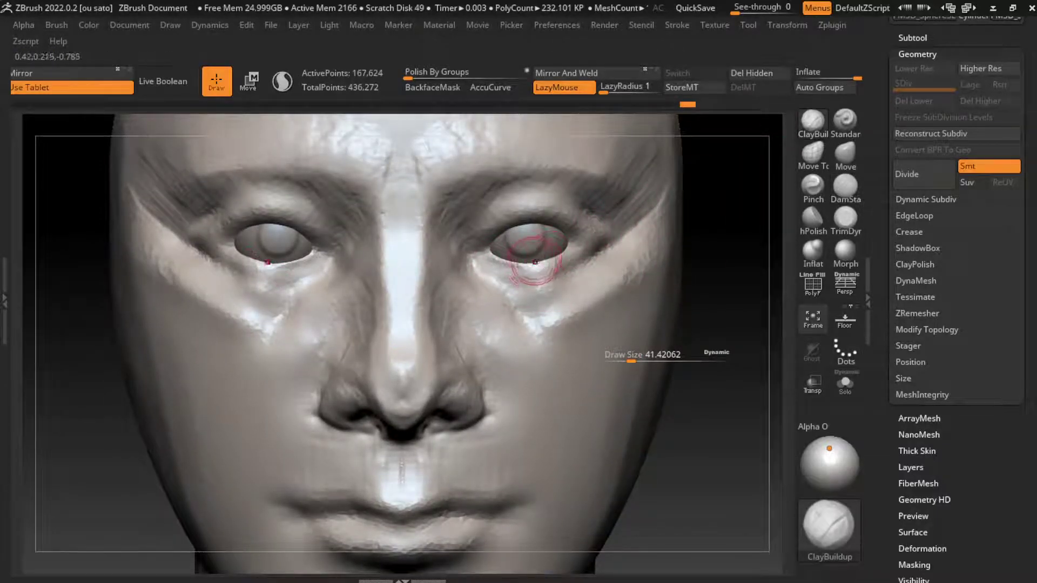
left_click_drag(534, 262, 475, 264)
left_click_drag(545, 265, 484, 267)
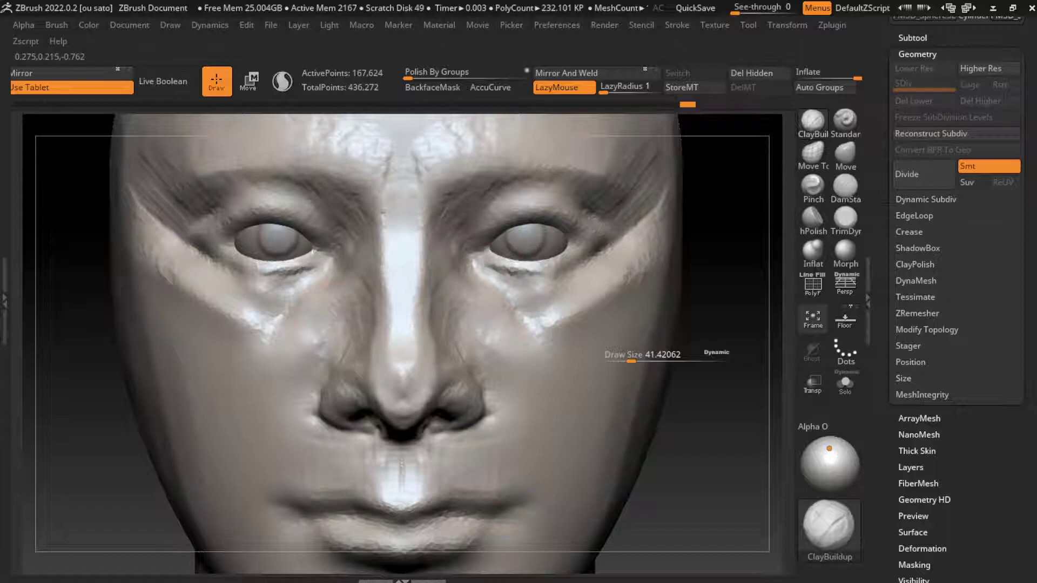
mouse_move(565, 251)
left_mouse_down()
mouse_move(522, 271)
mouse_move(554, 276)
mouse_move(527, 283)
left_mouse_up()
Smooth the outer eye corners and build up the crease at the outer corners.
key("b")
key("d")
key("s")
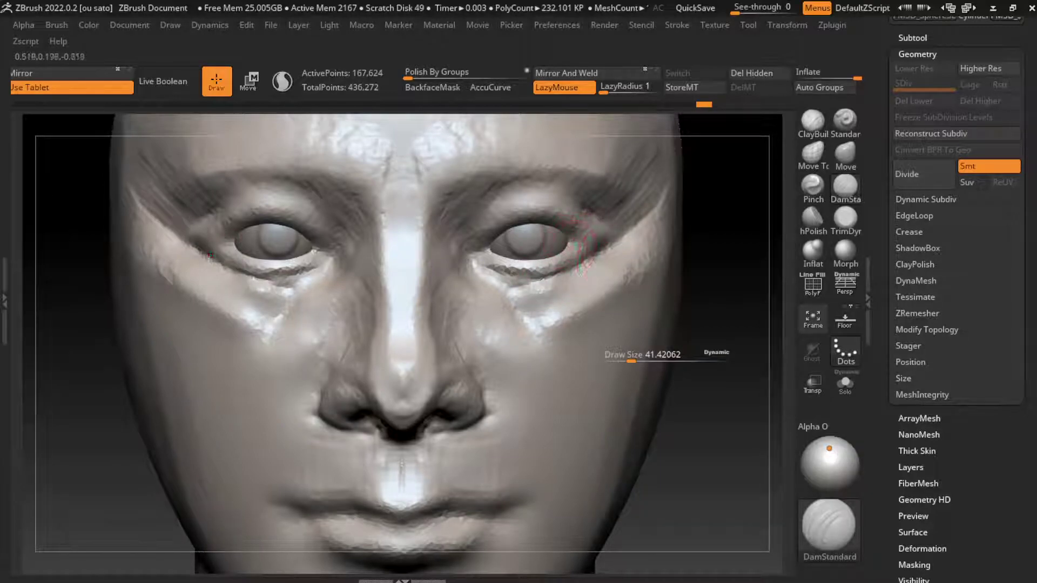
mouse_move(582, 246)
left_mouse_down("shift")
mouse_move(596, 241)
mouse_move(581, 240)
left_mouse_up("shift")
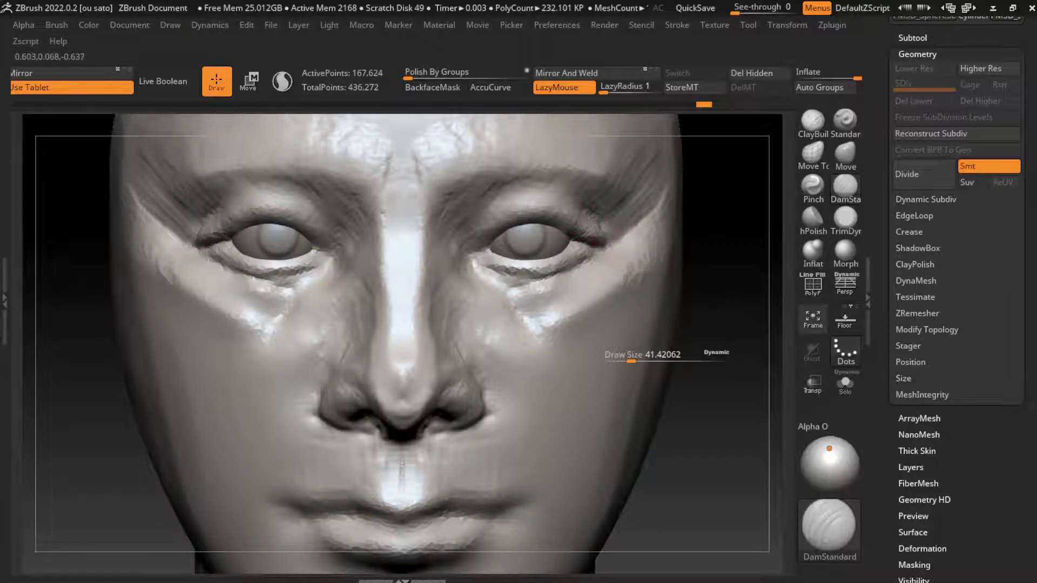
key("b")
key("c")
key("b")
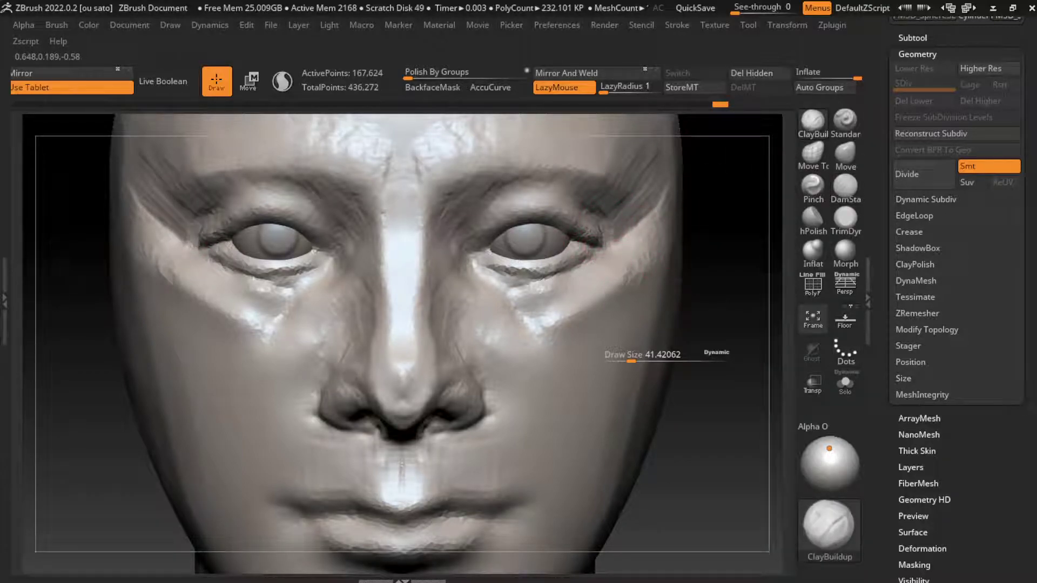
mouse_move(595, 241)
left_mouse_down()
mouse_move(628, 219)
mouse_move(646, 243)
left_mouse_up()
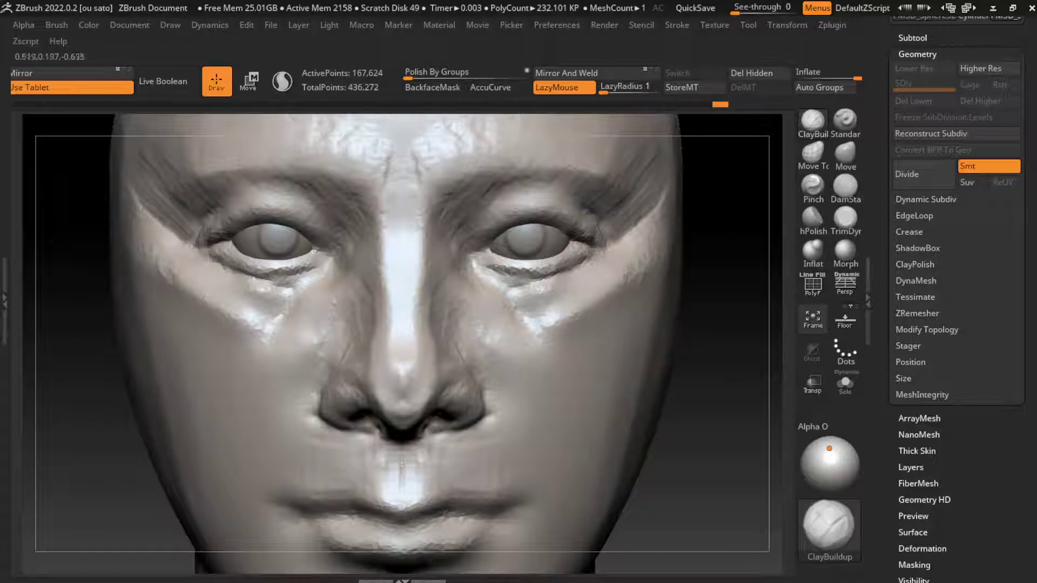
left_click_drag(594, 238, 621, 238)
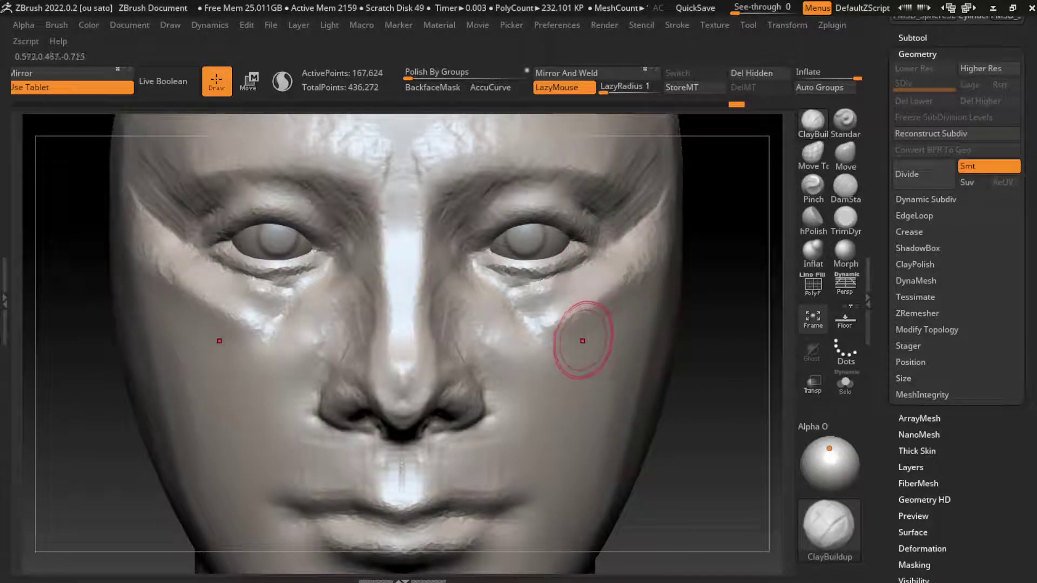
Carve the lower-lid crease with DamStandard, including near the inner corner.
left_click(846, 185)
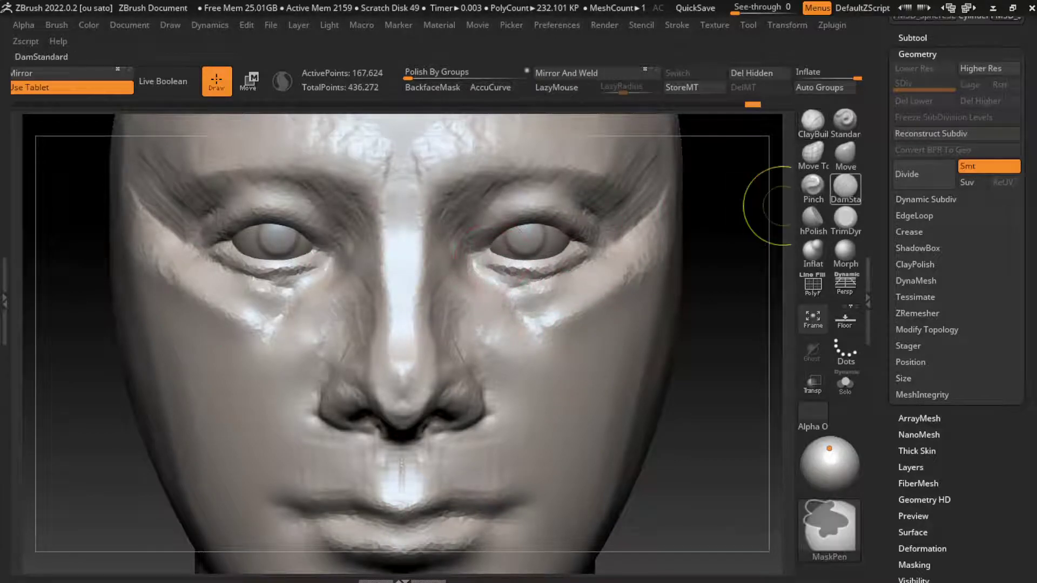
left_click_drag(459, 273, 540, 259)
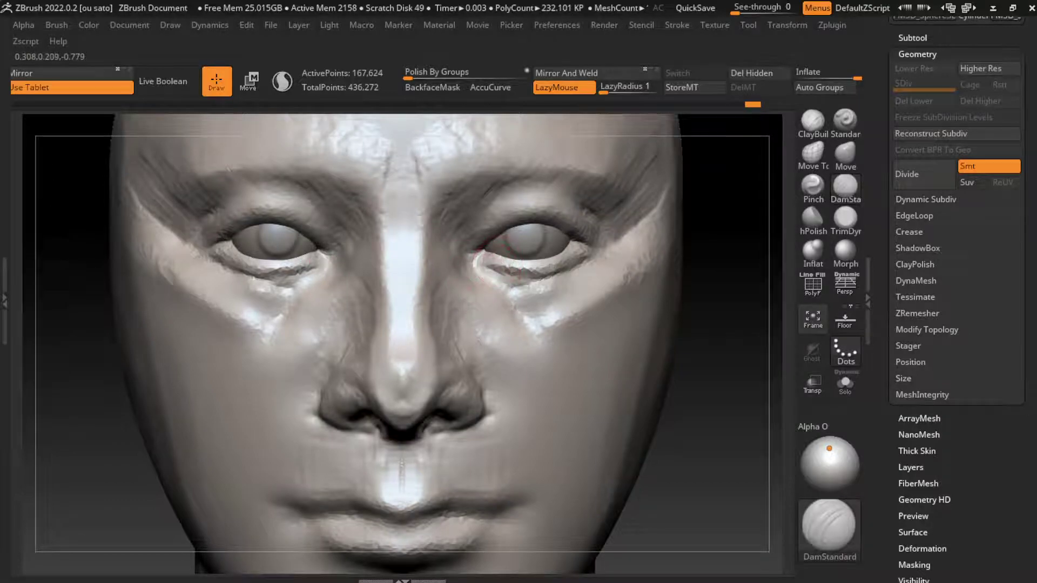
mouse_move(475, 290)
left_mouse_down()
mouse_move(494, 267)
mouse_move(483, 268)
left_mouse_up()
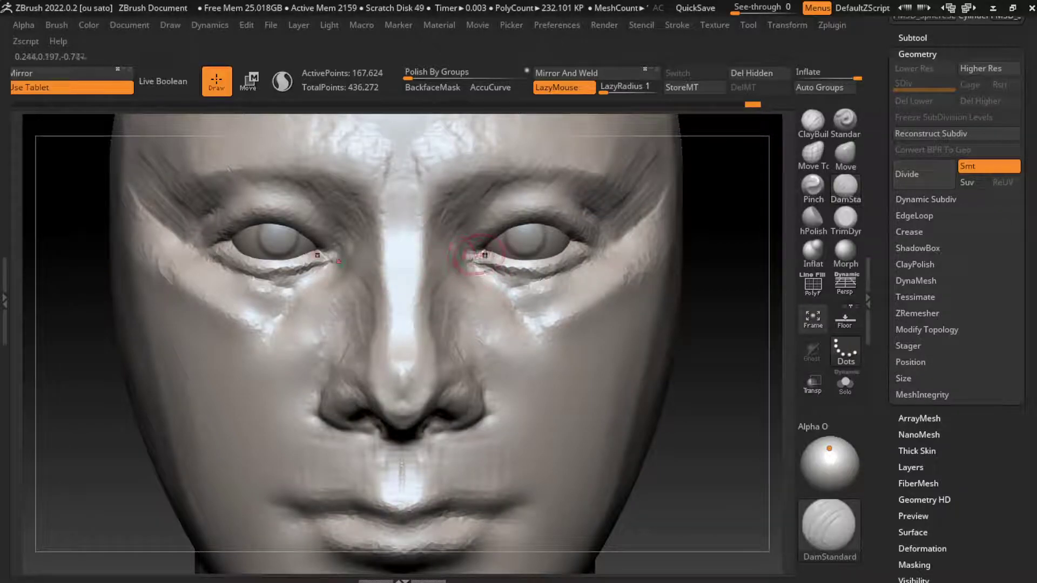
key("ctrl+z")
key("ctrl+z")
key("ctrl+z")
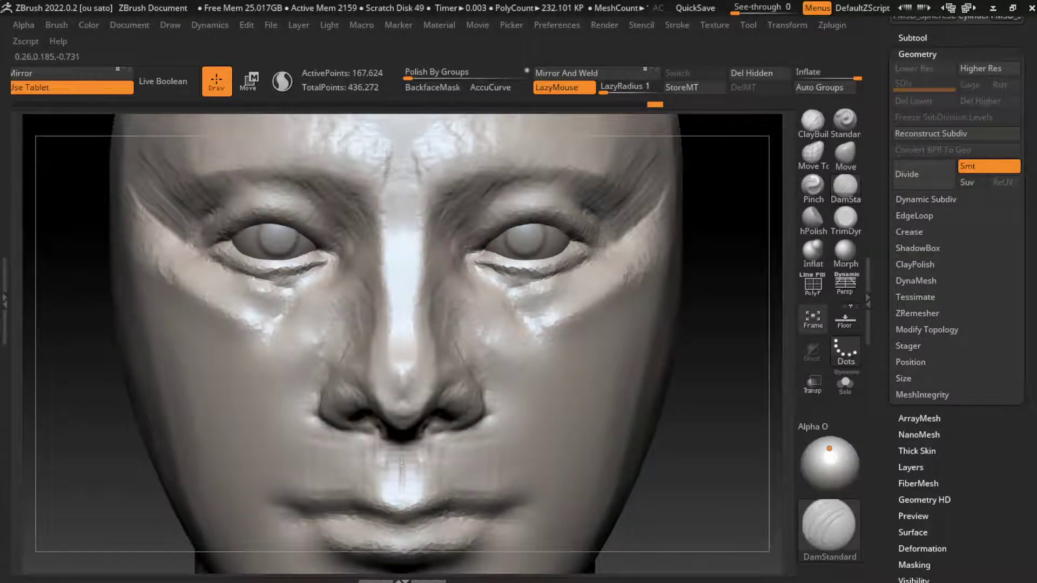
key("ctrl+shift+z")
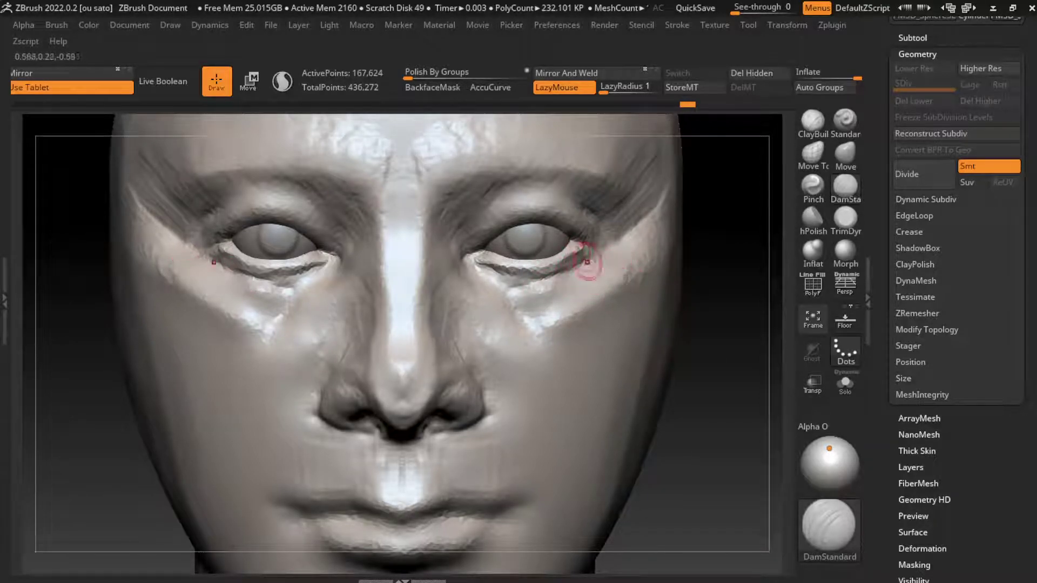
Refine the outer lower eyelid and outer eye corner, and smooth the inner eye corners.
left_click_drag(586, 243, 573, 268)
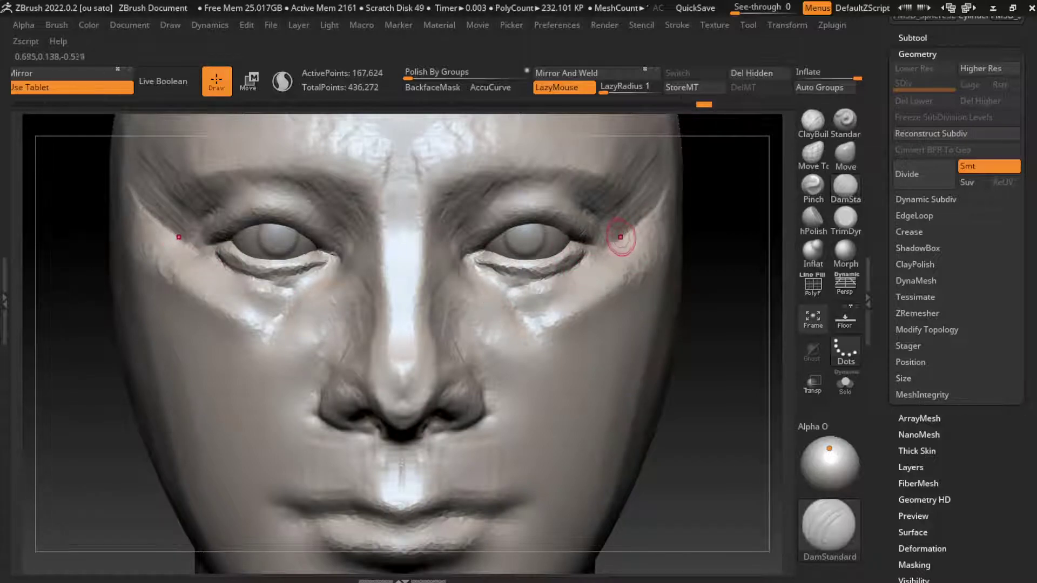
left_click_drag(621, 232, 594, 237)
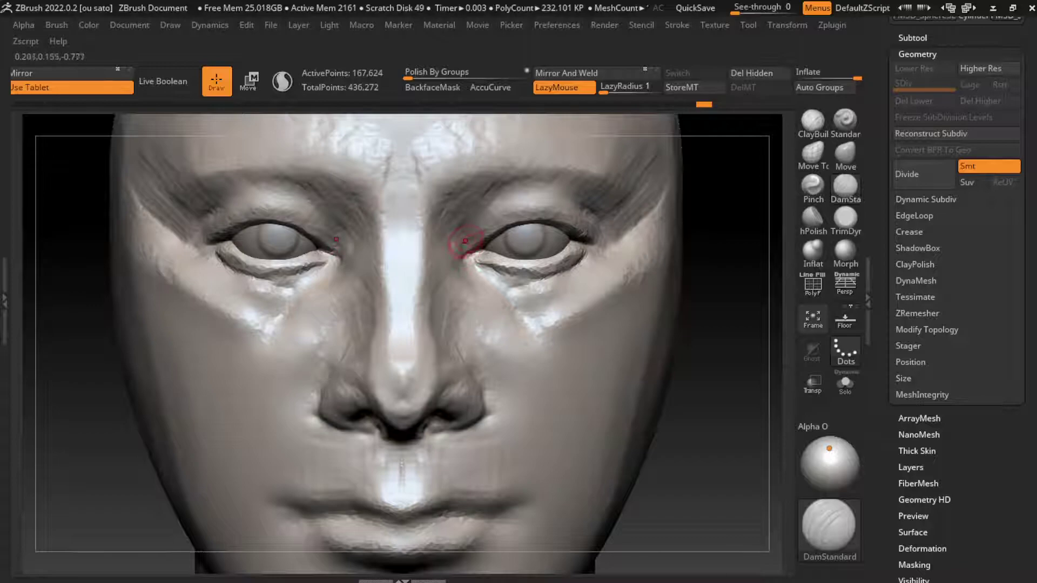
left_click_drag(465, 241, 472, 254)
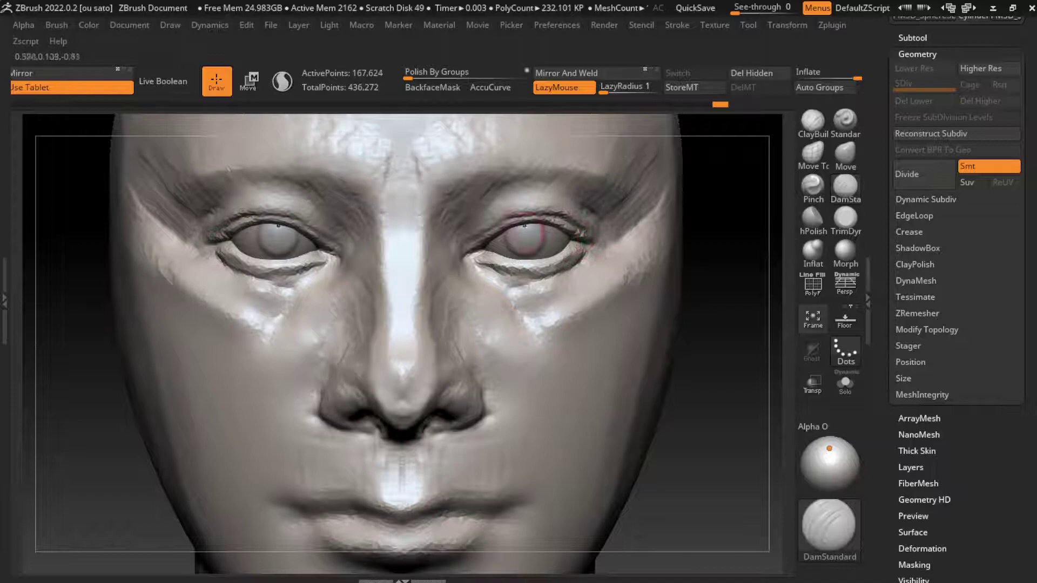
left_click_drag(464, 240, 478, 252, "shift")
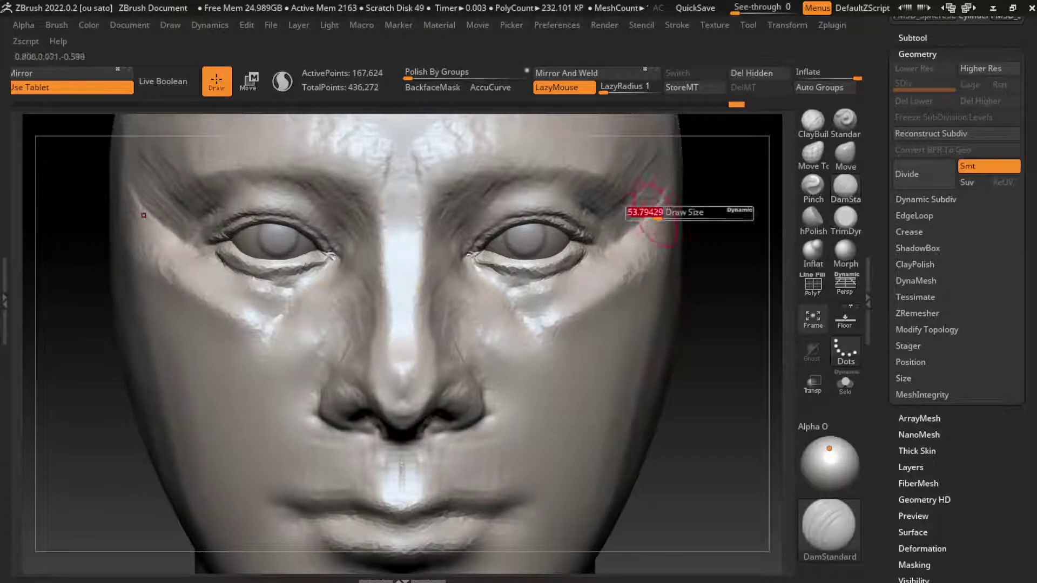
Build up the outer brow with a smaller ClayBuildup brush, then zoom out.
left_click(813, 122)
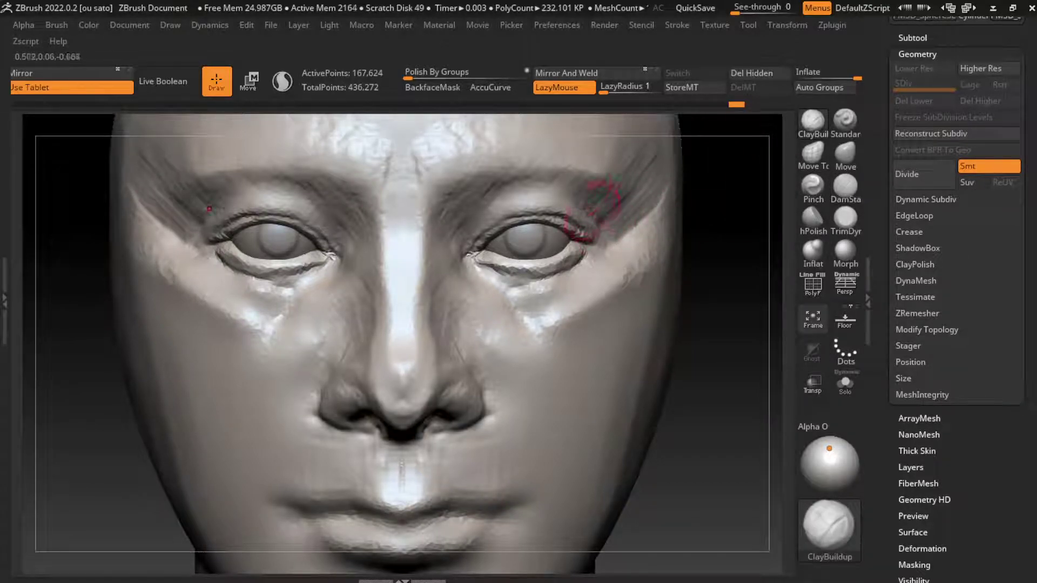
key("s")
mouse_move(626, 230)
left_mouse_down()
mouse_move(580, 219)
mouse_move(599, 187)
mouse_move(618, 203)
left_mouse_up()
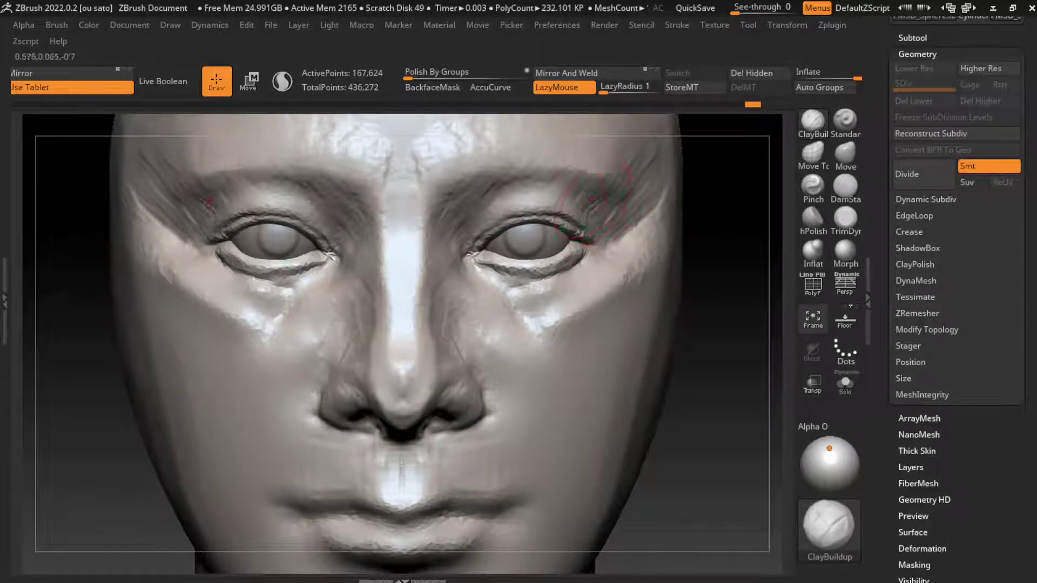
right_click_drag(648, 178, 636, 323, "ctrl")
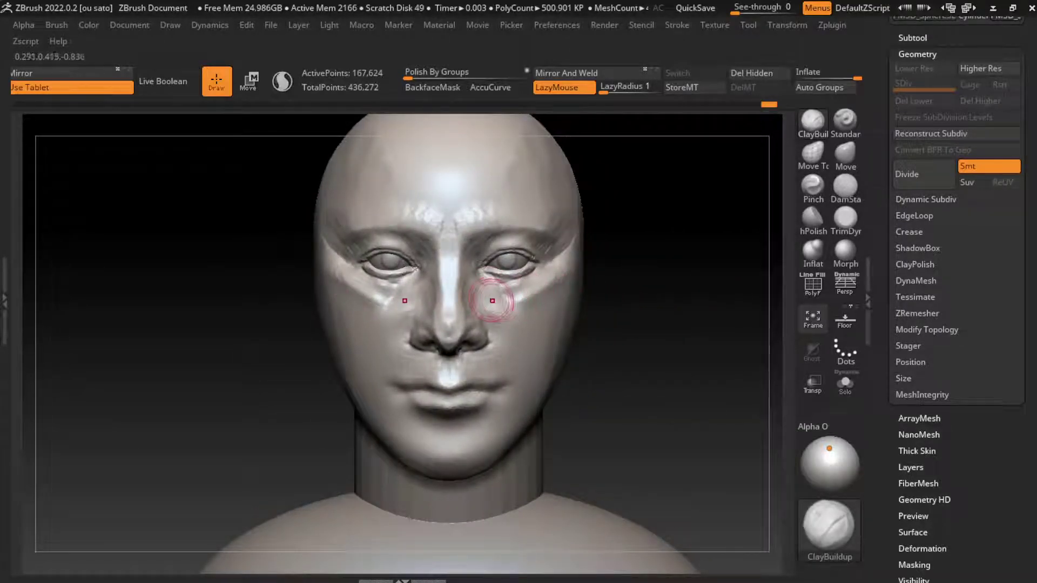
Build up the cheeks under both eyes and reshape the sides of the nose bridge.
key("s")
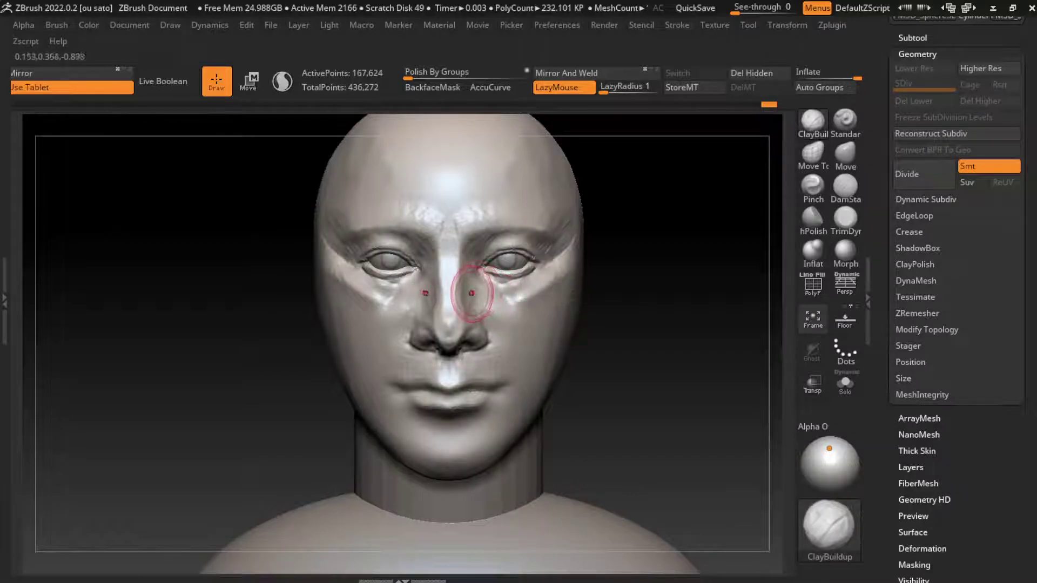
left_click(845, 186)
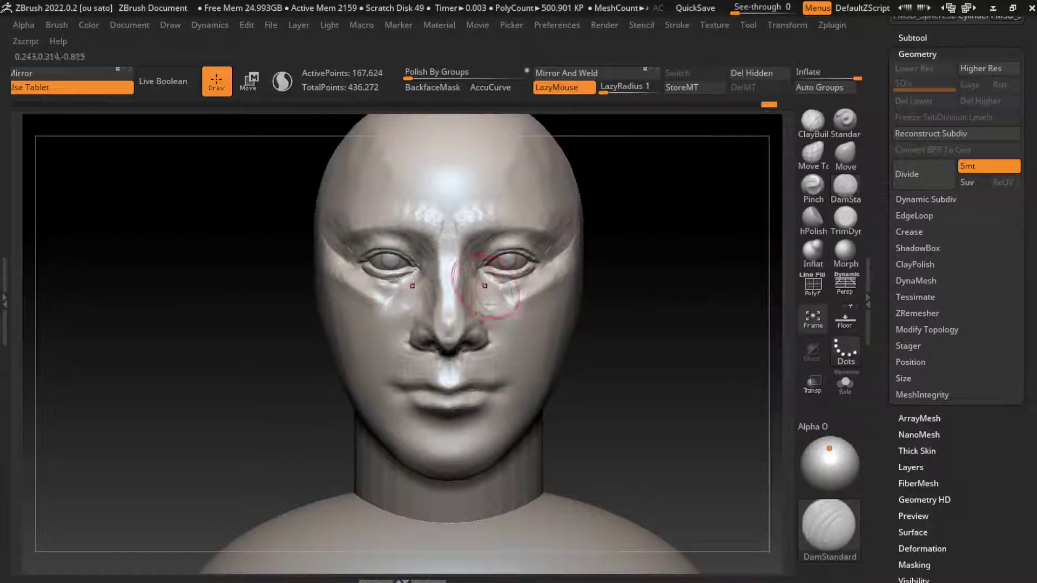
left_click(813, 119)
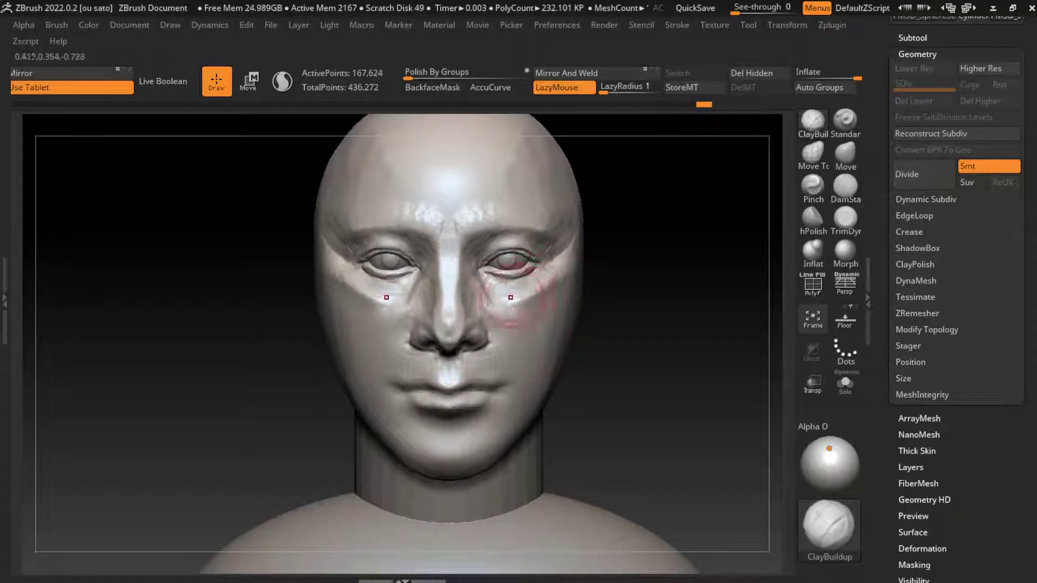
left_click_drag(512, 300, 554, 273)
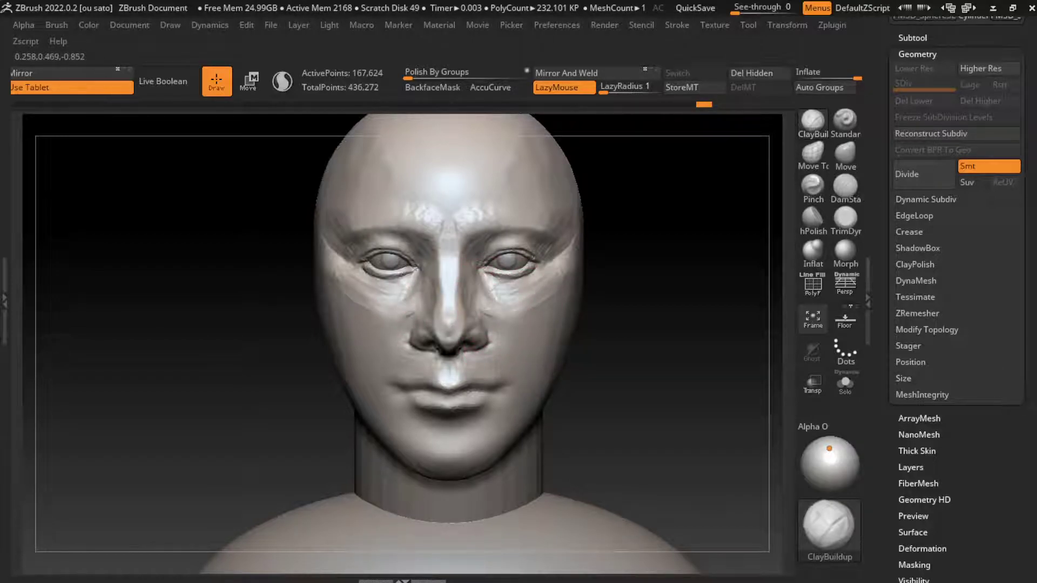
left_click_drag(459, 262, 457, 292)
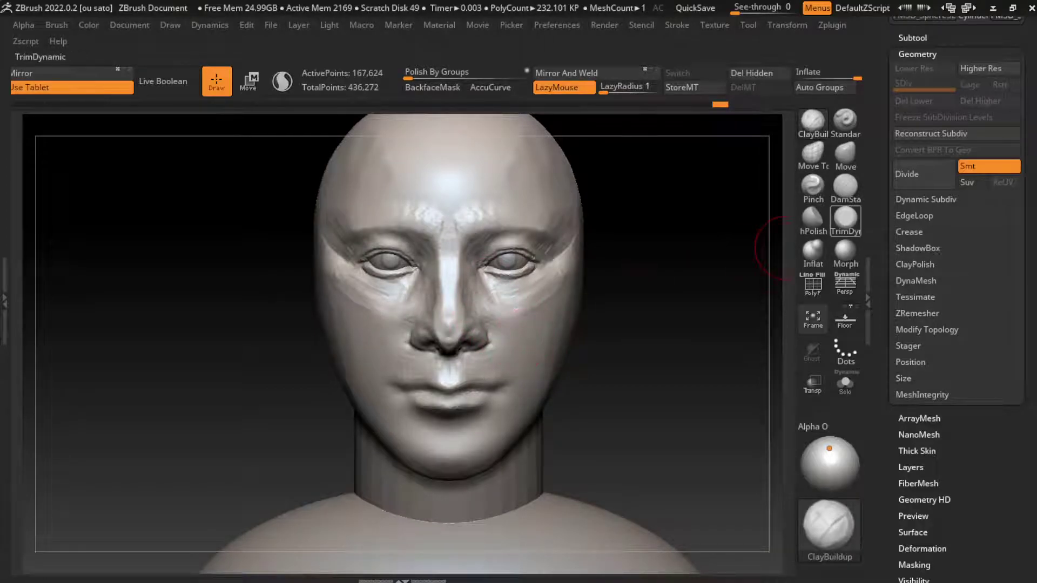
Add clay beside the nose and carve a deep crease running down each cheek.
left_click(846, 187)
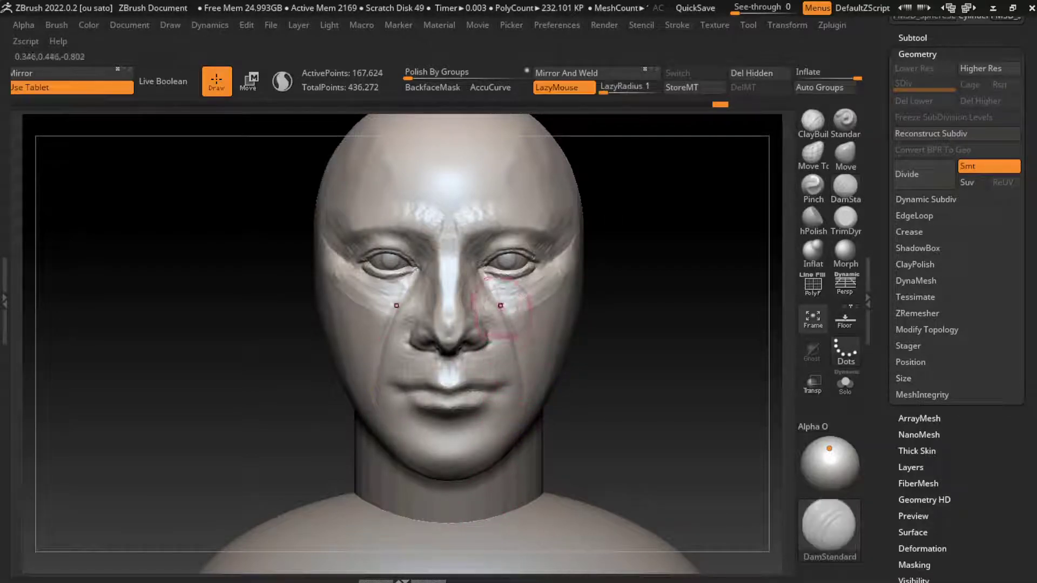
key("b")
key("c")
key("b")
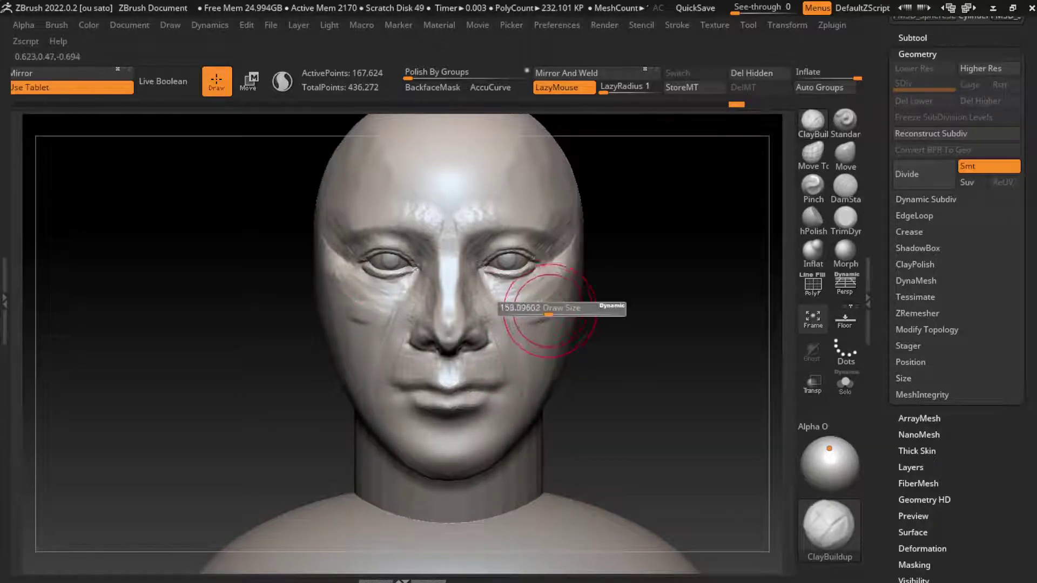
left_click_drag(542, 310, 511, 324)
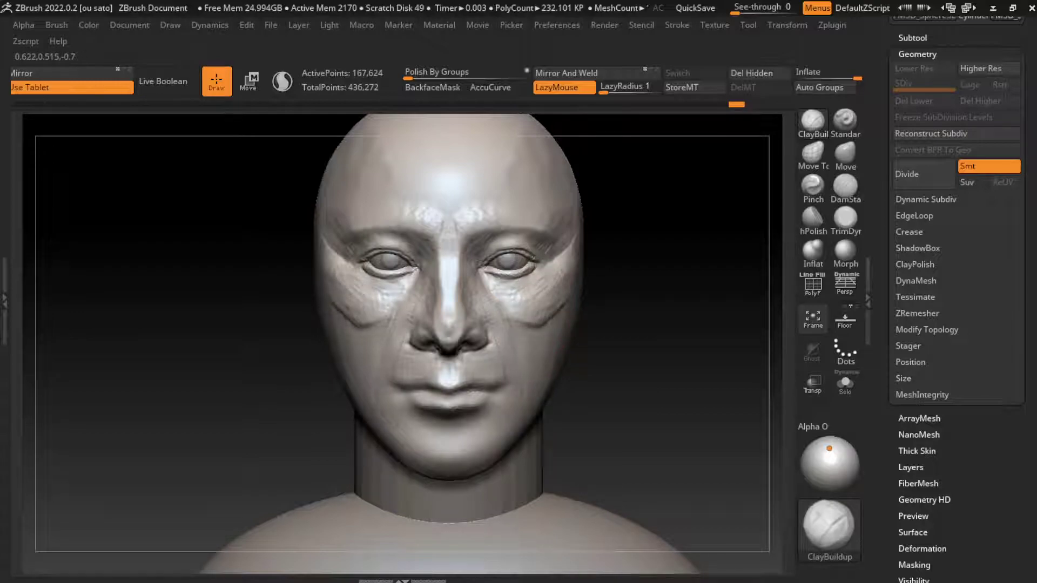
mouse_move(567, 278)
left_mouse_down()
mouse_move(532, 324)
mouse_move(532, 348)
left_mouse_up()
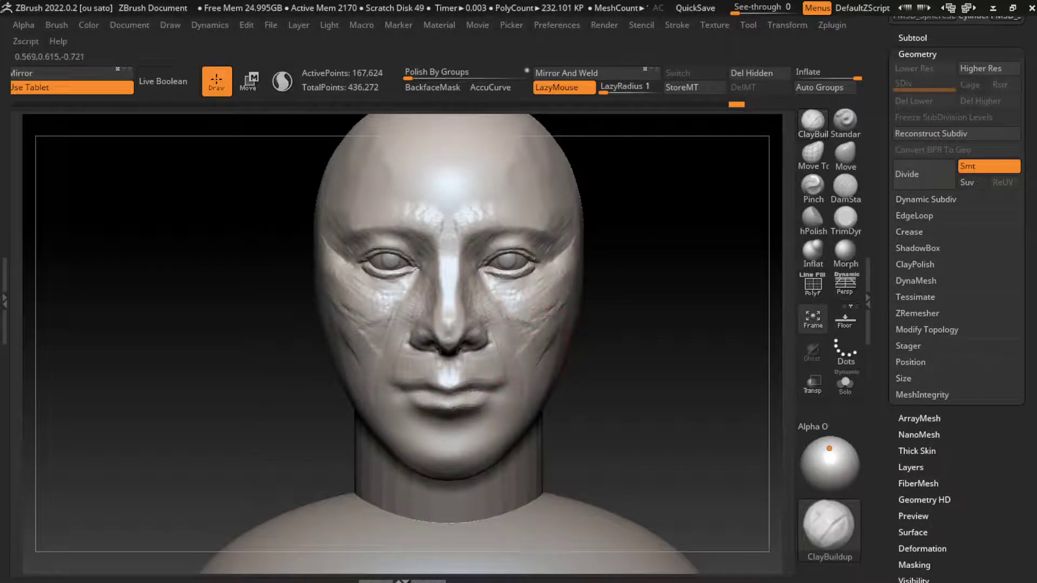
left_click(845, 186)
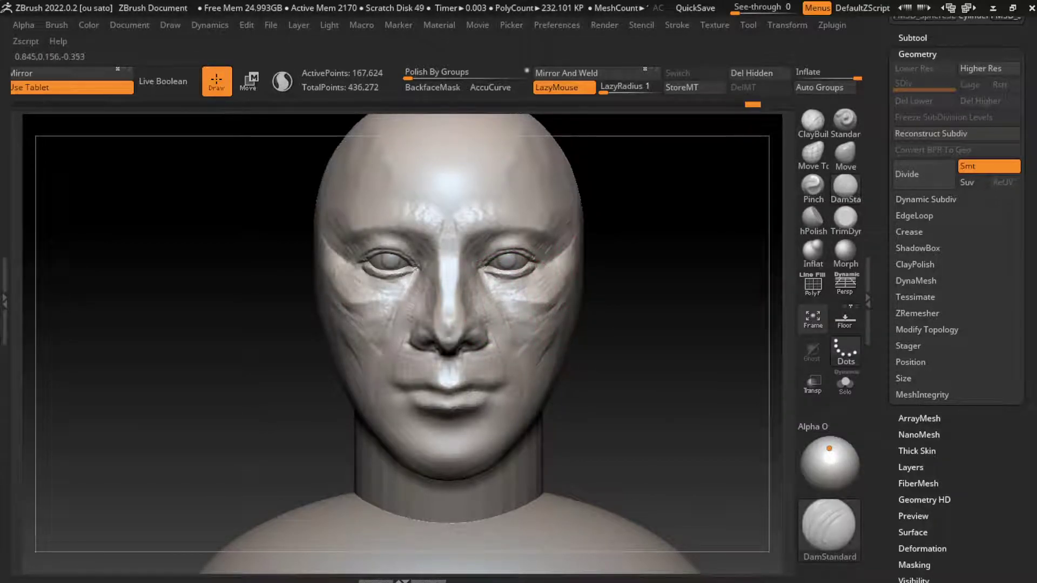
left_click_drag(552, 325, 545, 346)
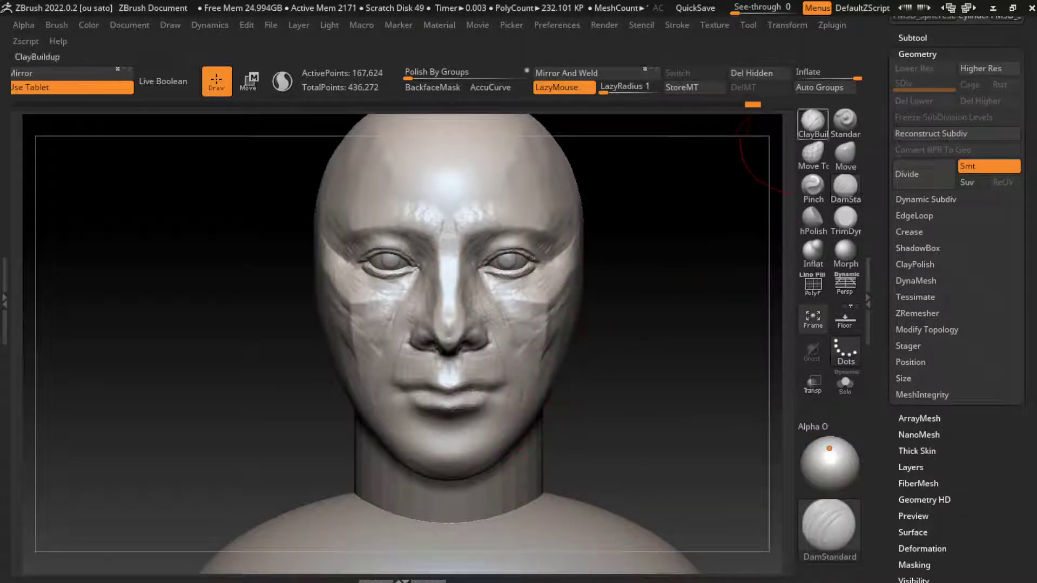
left_click(813, 120)
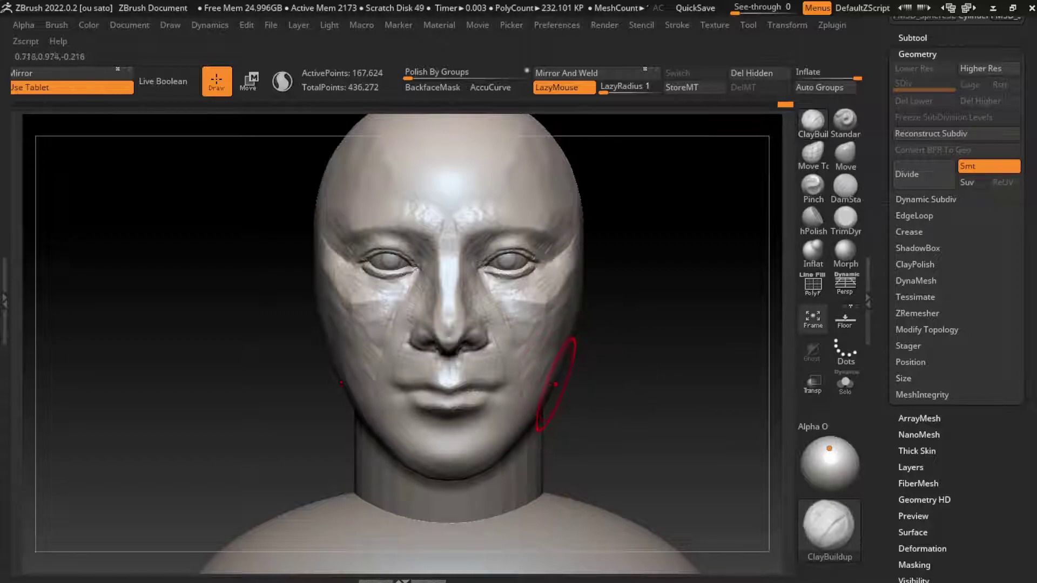
Carve and build up both sides of the jawline, then smooth the chin.
left_click(845, 186)
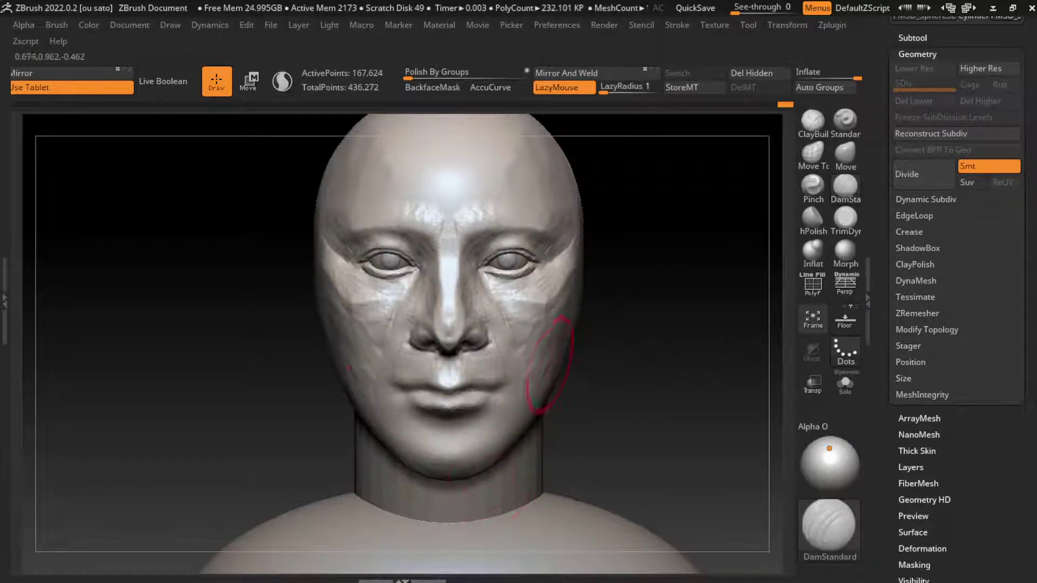
left_click_drag(557, 345, 546, 400)
left_click_drag(557, 346, 543, 410)
left_click_drag(475, 490, 524, 448)
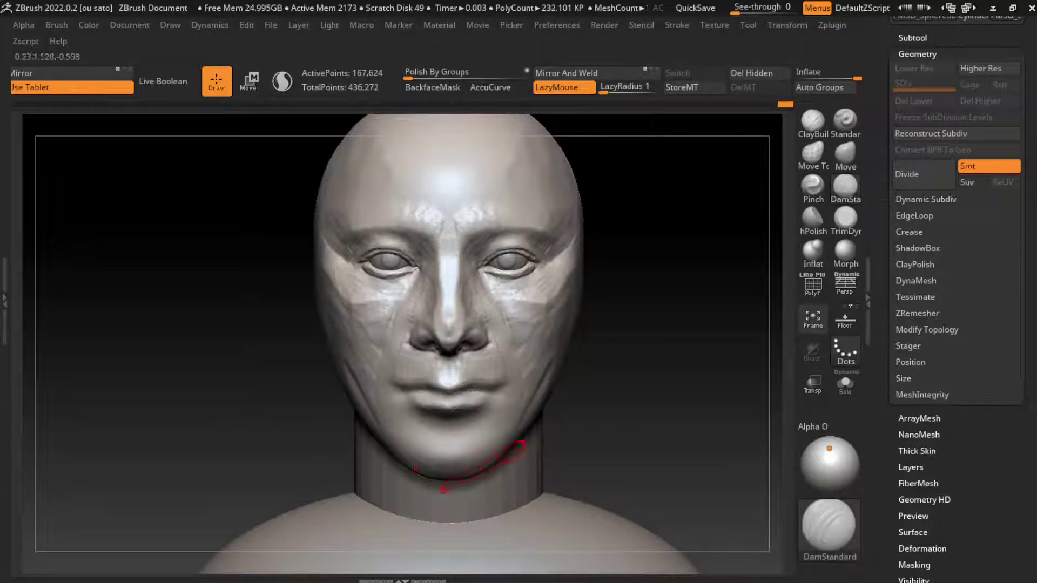
left_click(813, 123)
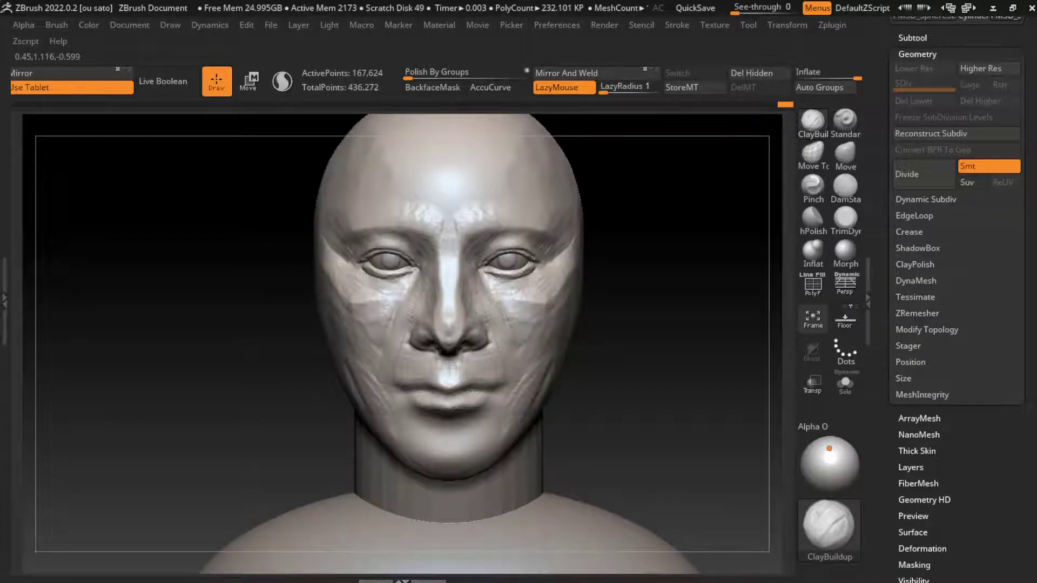
left_click_drag(532, 419, 479, 437)
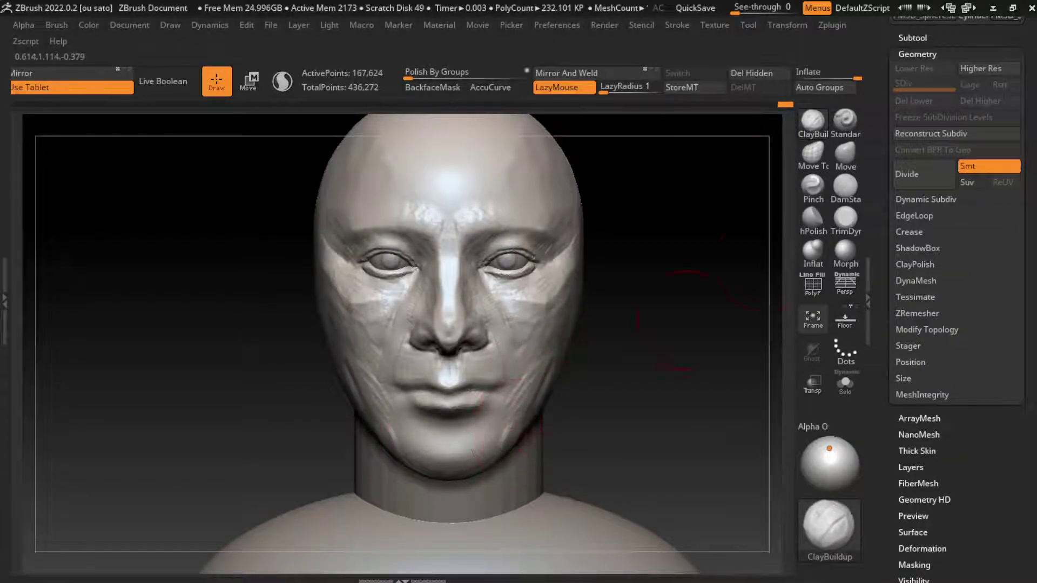
left_click(845, 187)
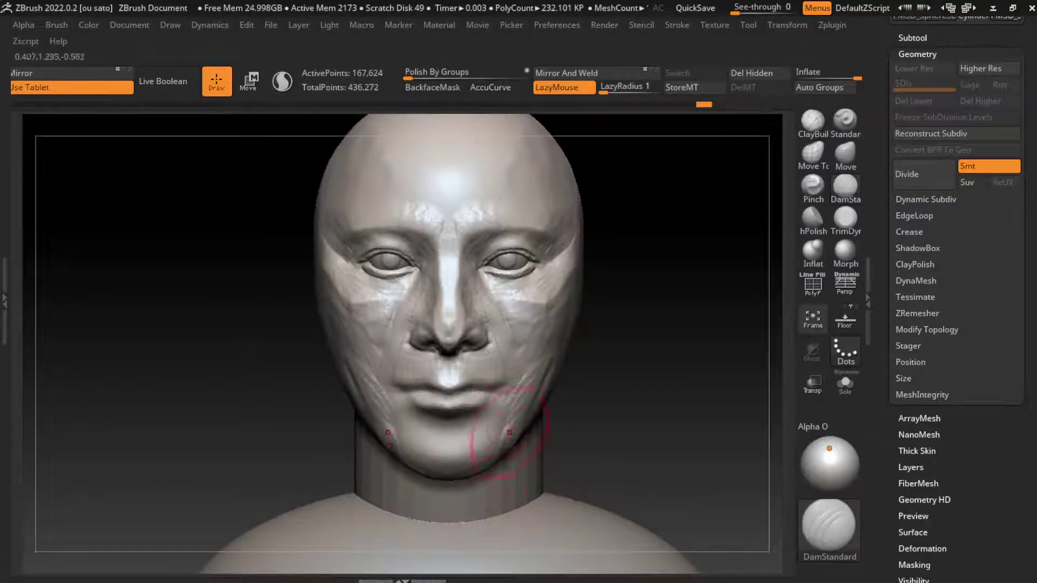
left_click_drag(508, 427, 502, 438, "shift")
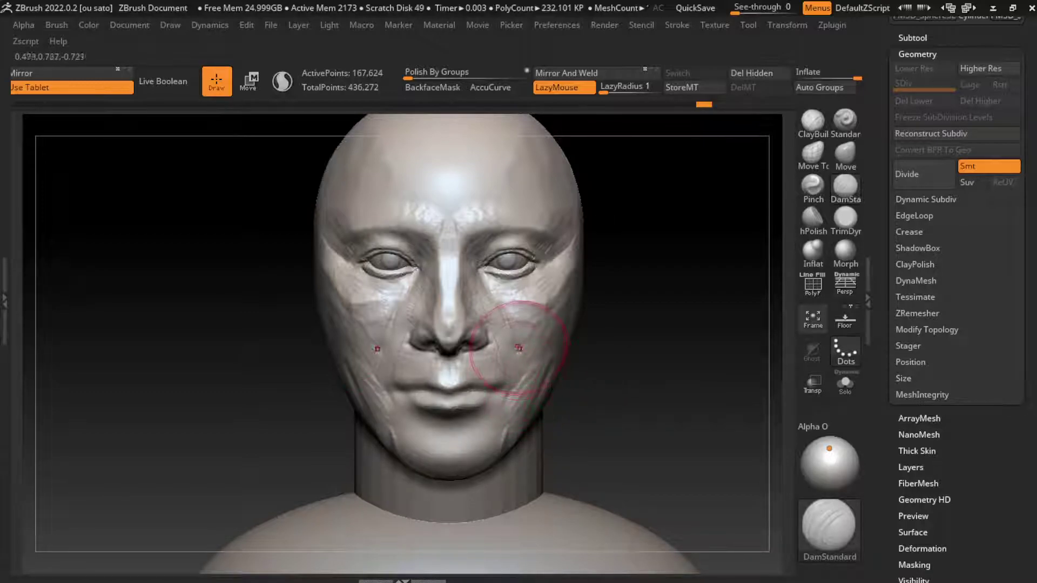
In three-quarter view, add clay volume to the cheek beside the nasolabial fold.
left_click_drag(675, 324, 541, 324)
left_click_drag(216, 324, 259, 324)
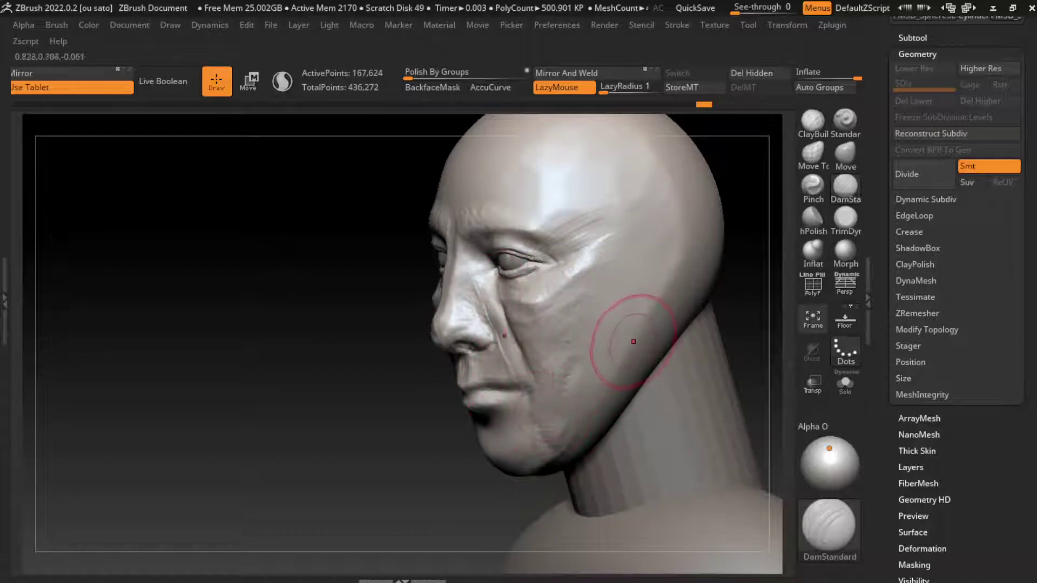
key("b")
key("c")
key("b")
left_click_drag(518, 360, 496, 371)
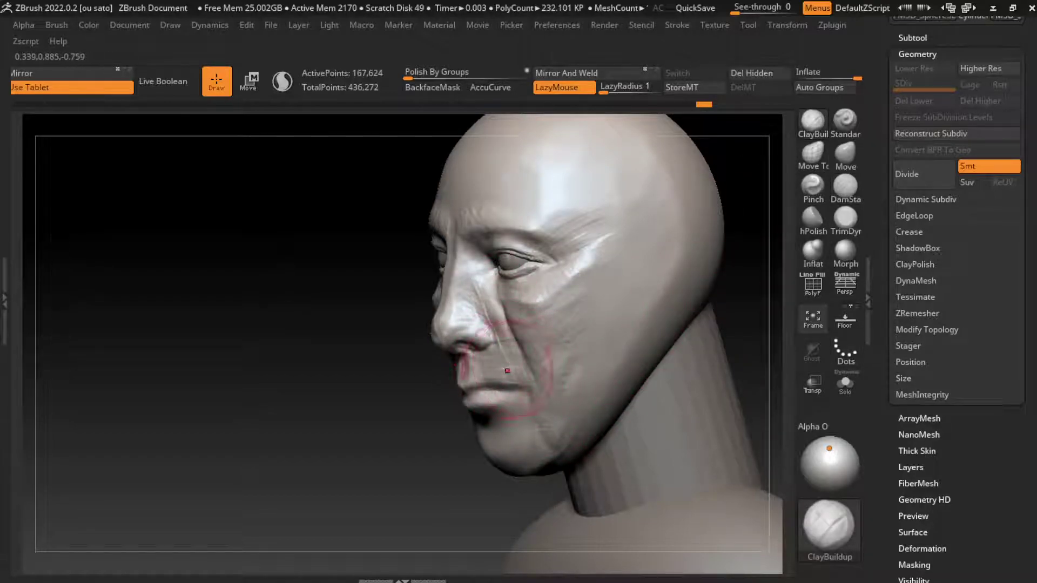
mouse_move(597, 366)
left_mouse_down()
mouse_move(544, 378)
mouse_move(540, 336)
left_mouse_up()
Build up the cheek further, return to the front view and resize the brush.
left_click_drag(497, 303, 540, 324)
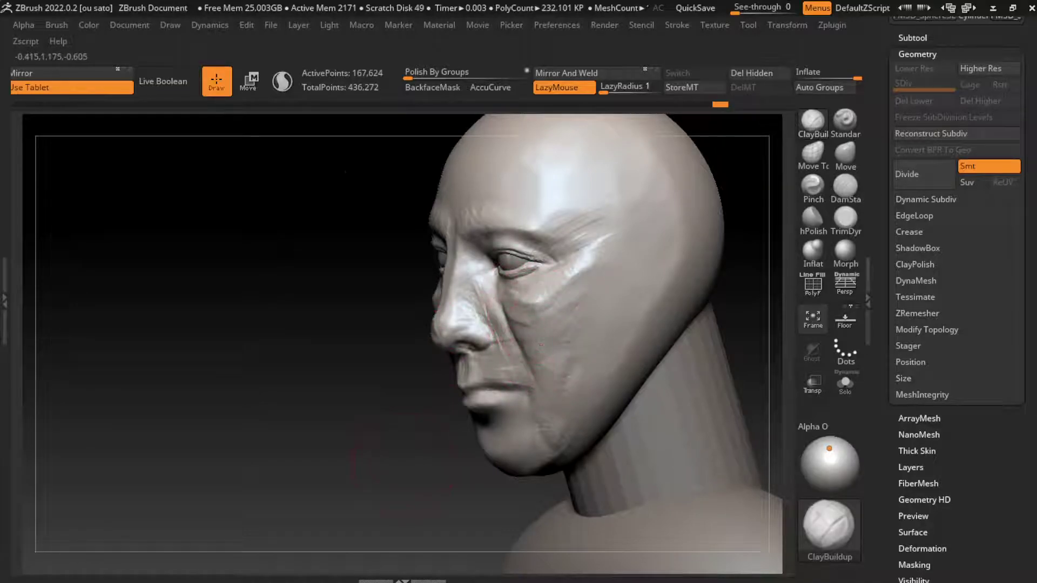
left_click_drag(751, 324, 676, 319, "shift")
key("l")
key("s")
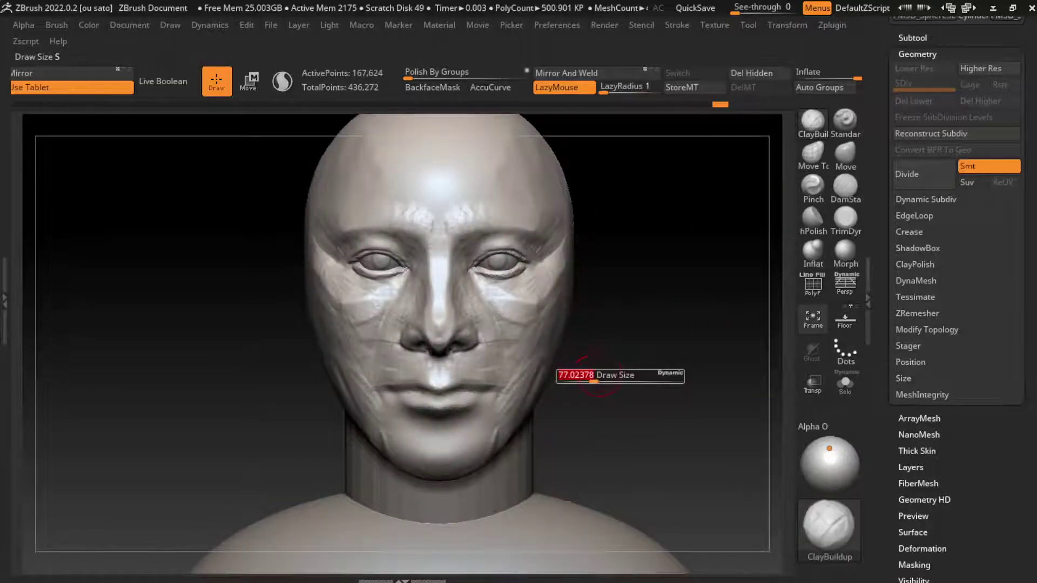
Cycle through Move, DamStandard and ClayBuildup brushes, settling on DamStandard at the front view.
left_click(846, 153)
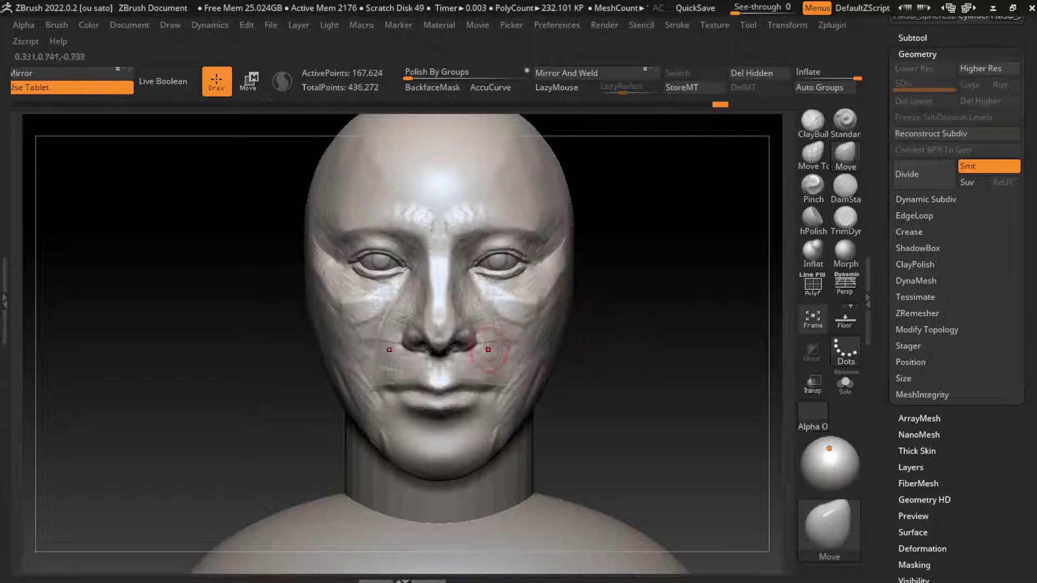
left_click(846, 187)
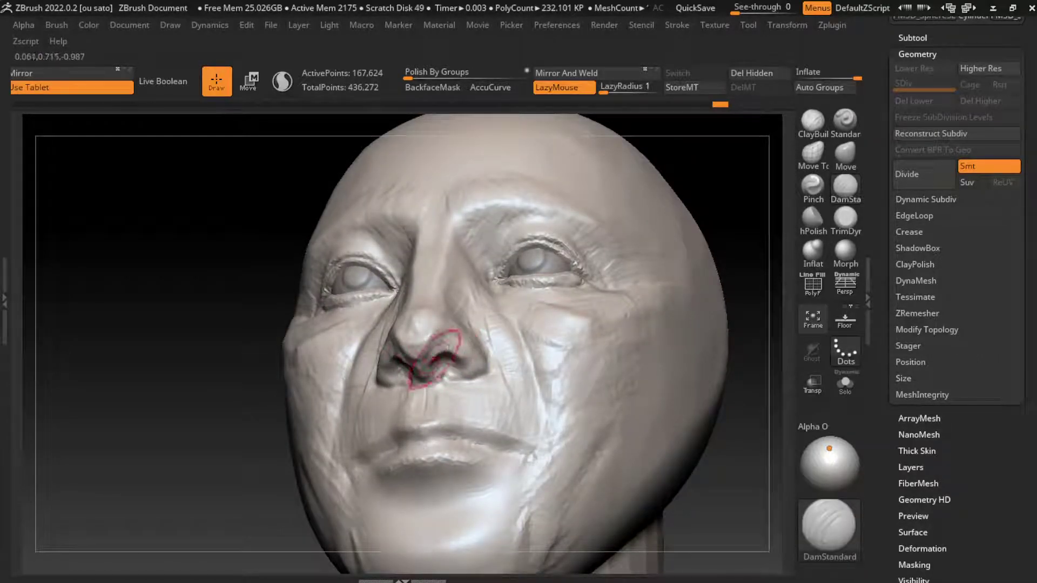
key("b")
key("c")
key("b")
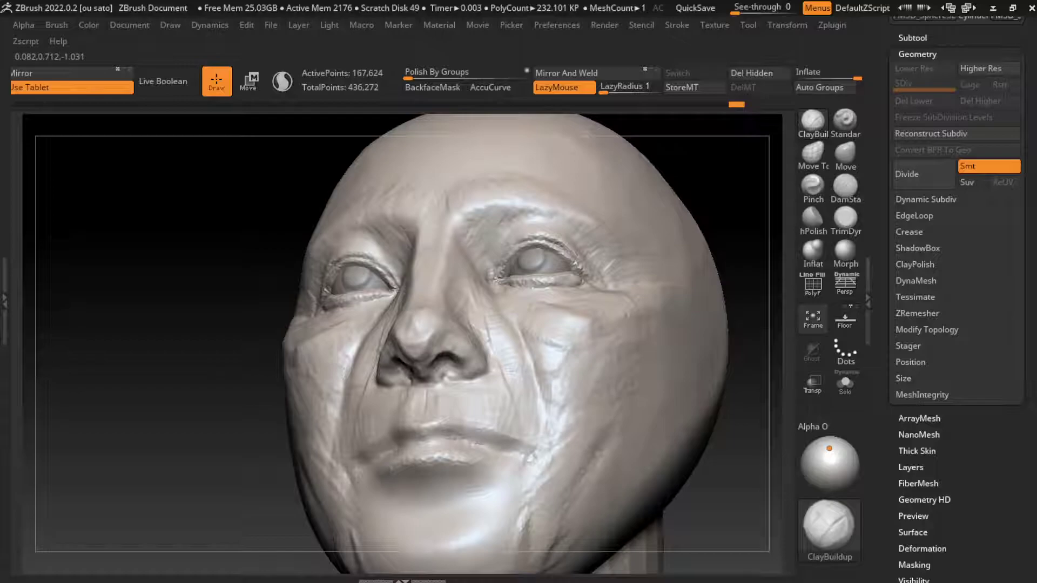
mouse_move(521, 243)
left_mouse_down("shift")
mouse_move(672, 314)
mouse_move(670, 302)
left_mouse_up("shift")
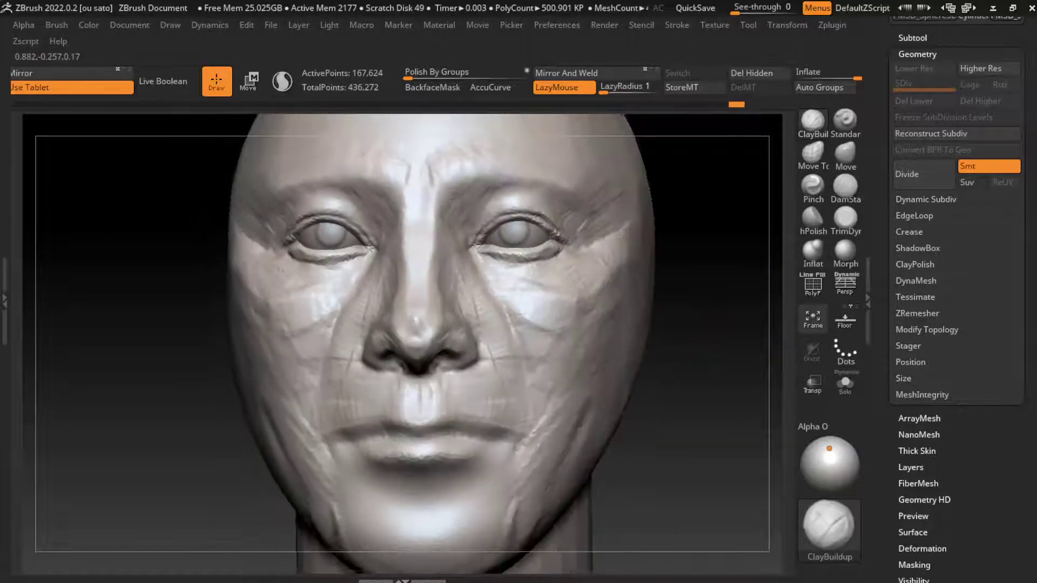
left_click(845, 185)
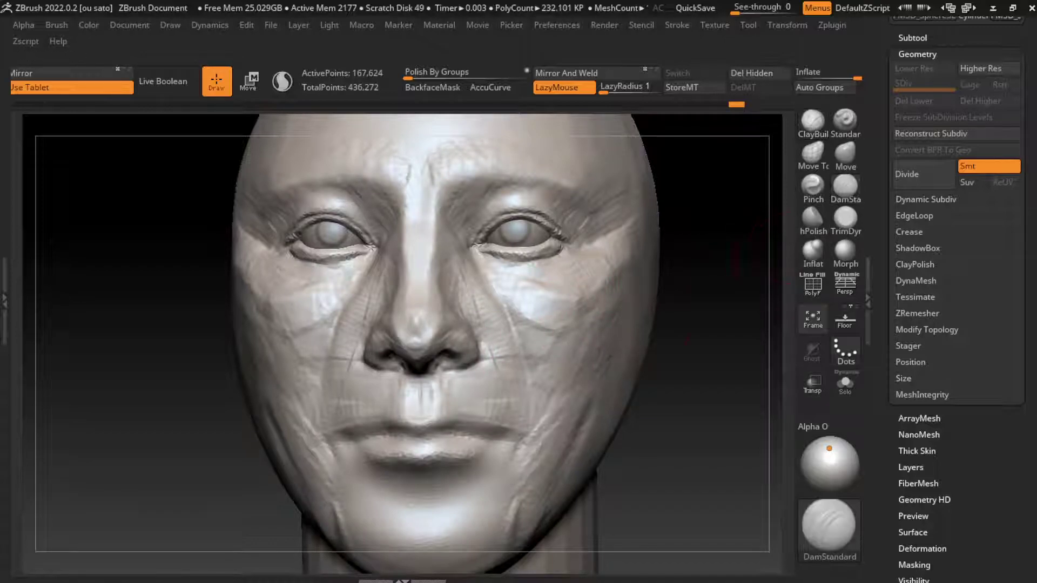
Tilt the view under the nose and carve the nostril edge with DamStandard.
left_click_drag(719, 335, 648, 270)
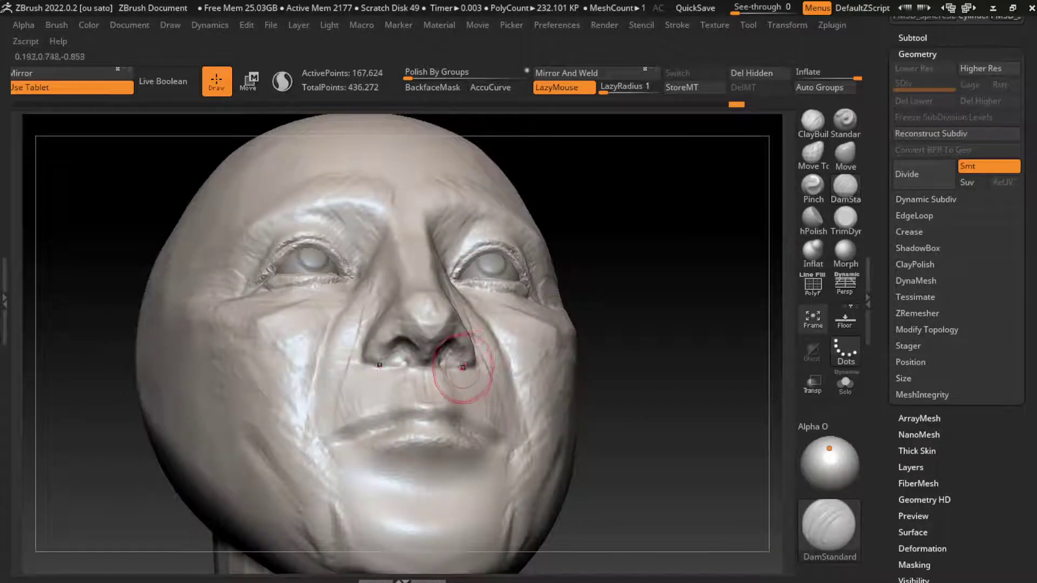
left_click_drag(764, 241, 557, 324)
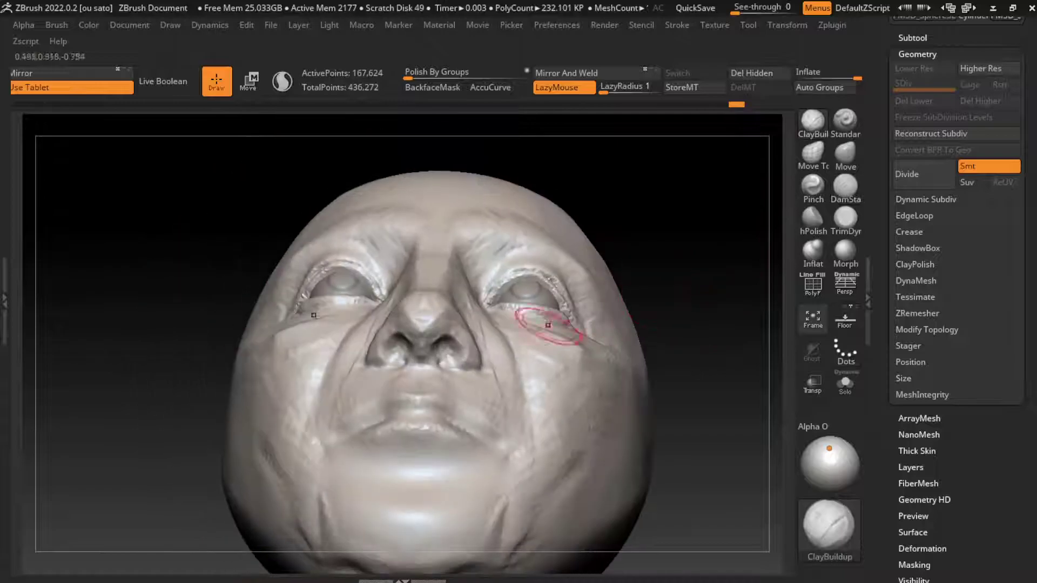
key("s")
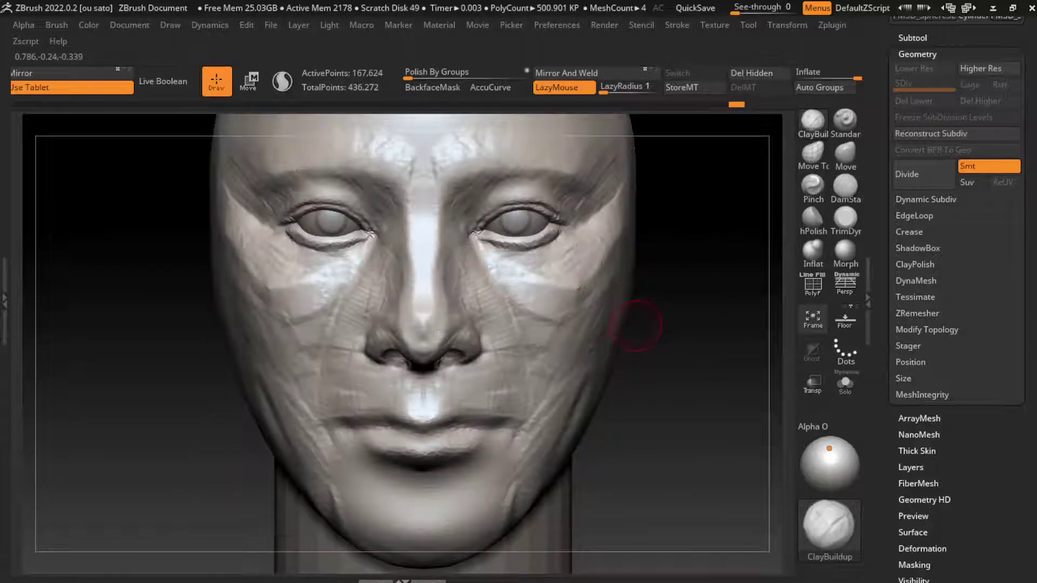
left_click(845, 187)
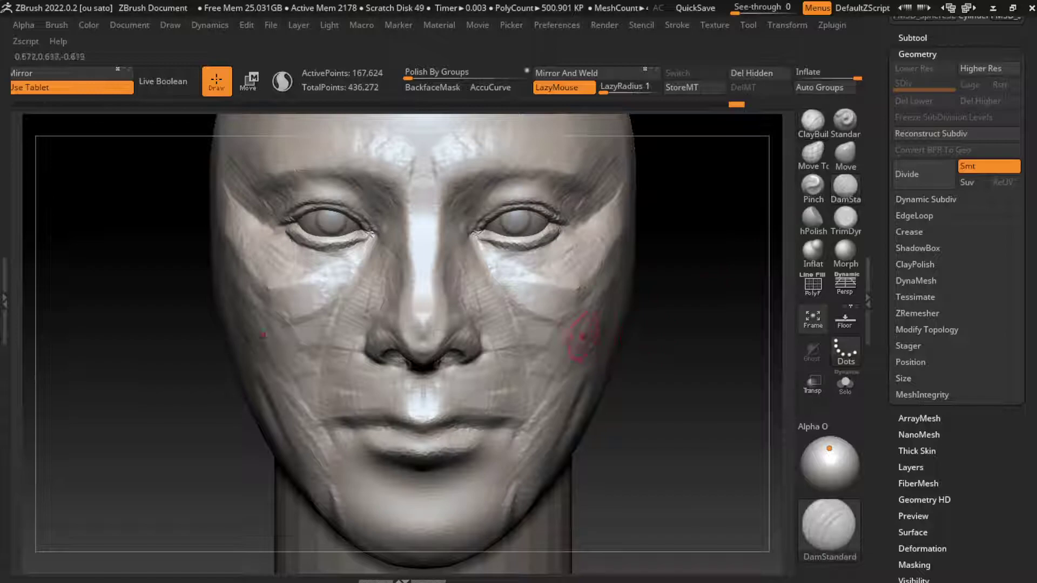
left_click_drag(449, 352, 486, 348)
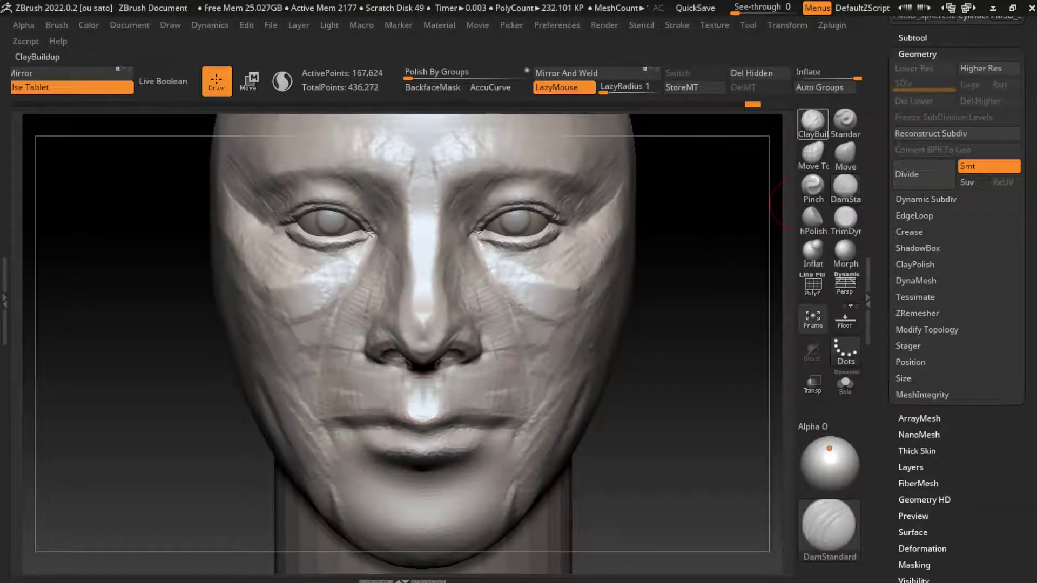
Carve a crease along the side of the nose with DamStandard and LazyMouse on.
left_click(813, 122)
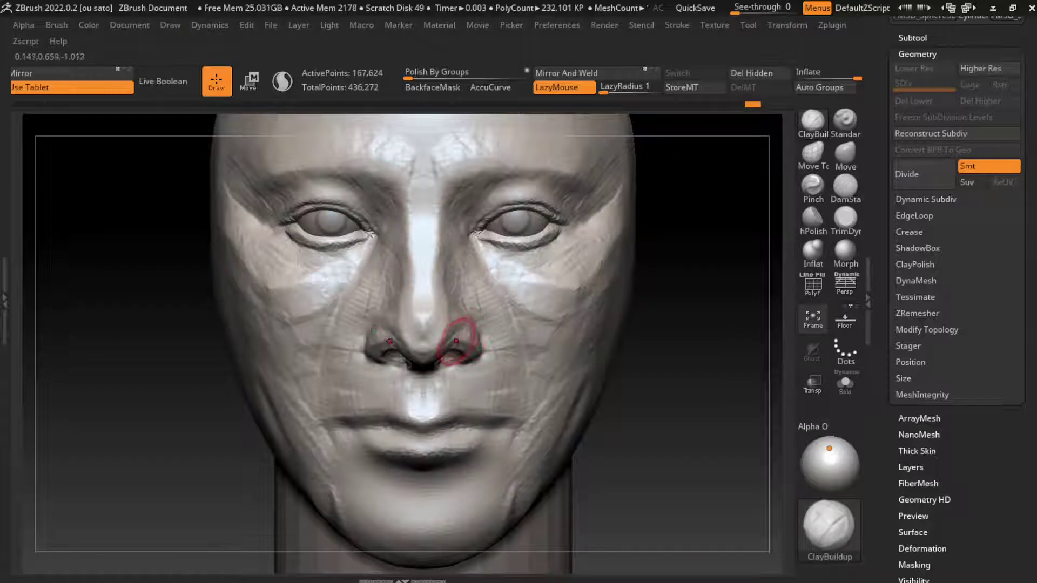
left_click(846, 187)
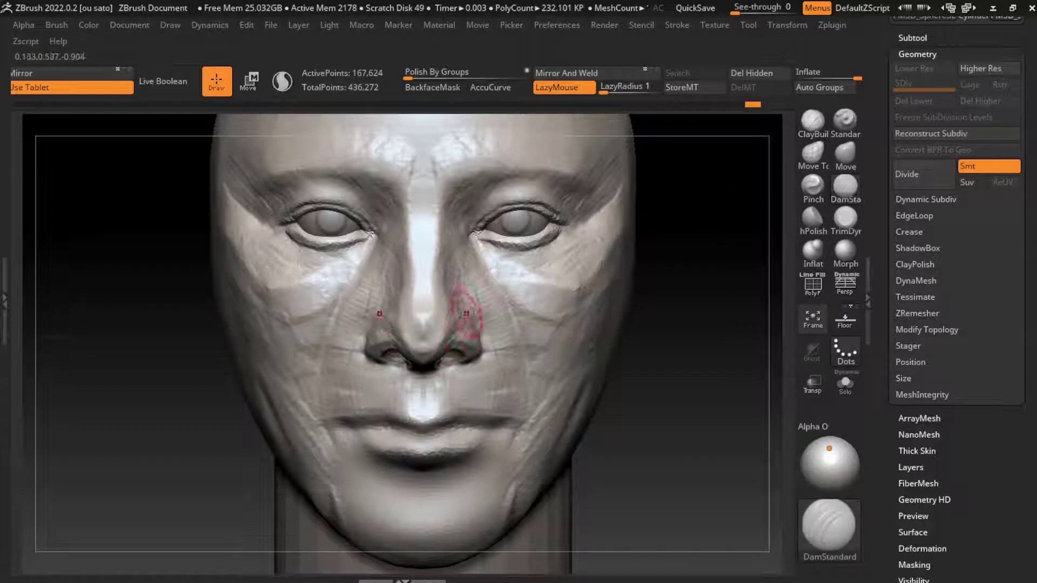
key("l")
left_click_drag(476, 316, 440, 324)
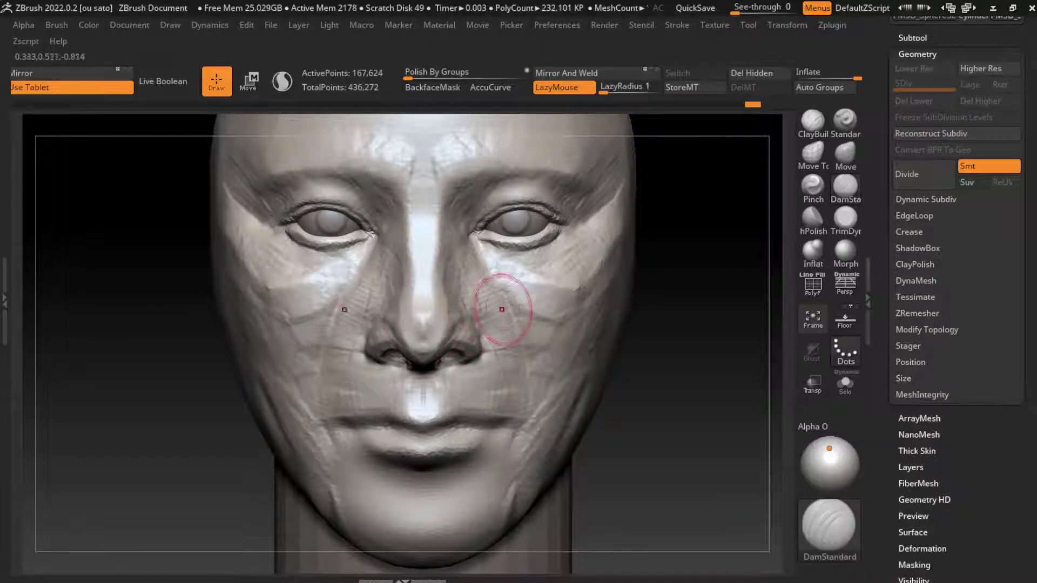
Check the nose from an angle, smooth beside it, fit the head and resize the brush.
left_click_drag(705, 275, 476, 319)
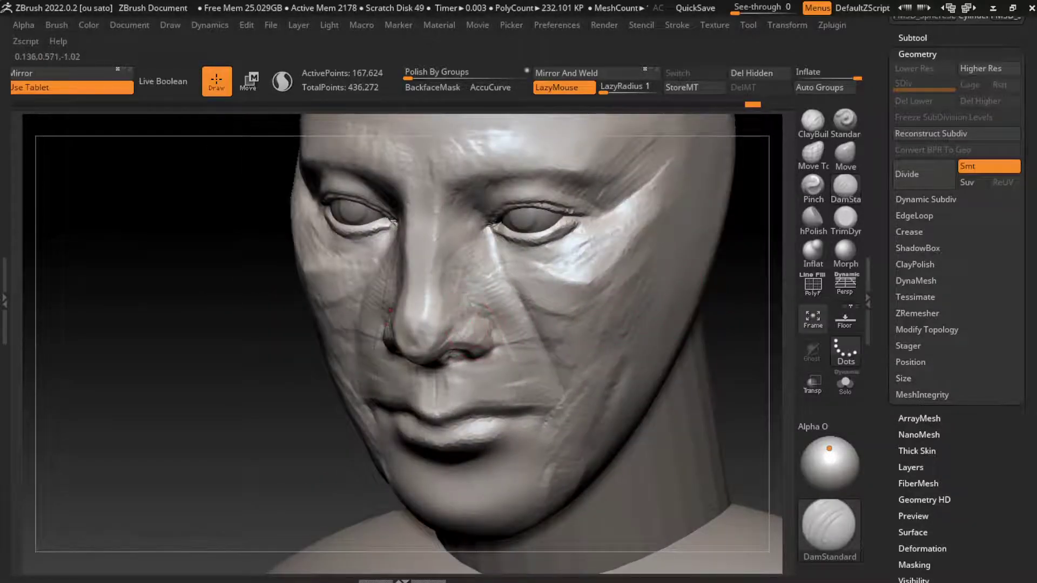
left_click_drag(702, 303, 676, 302, "shift")
left_click_drag(529, 324, 508, 302, "shift")
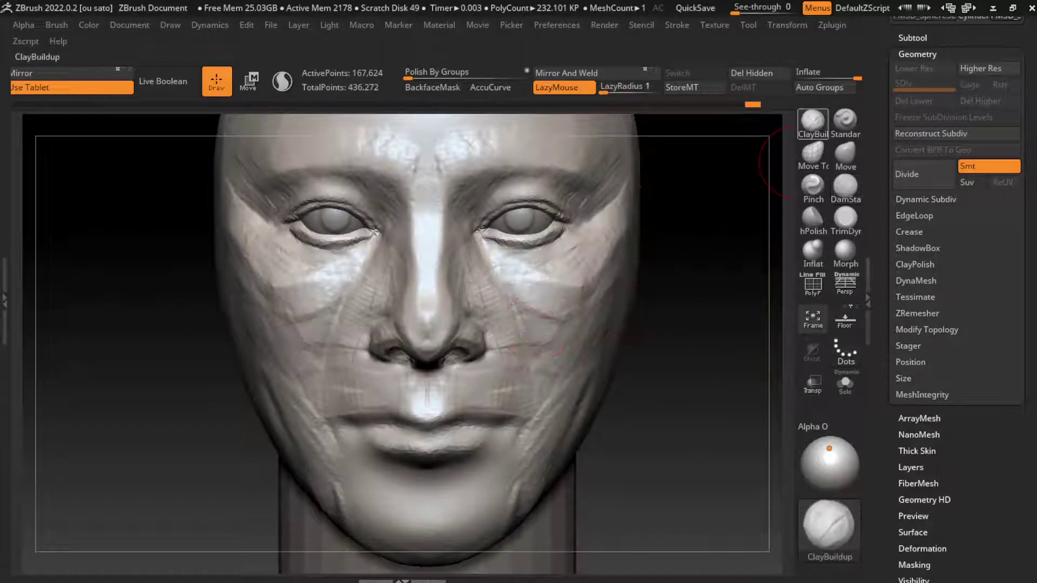
key("f")
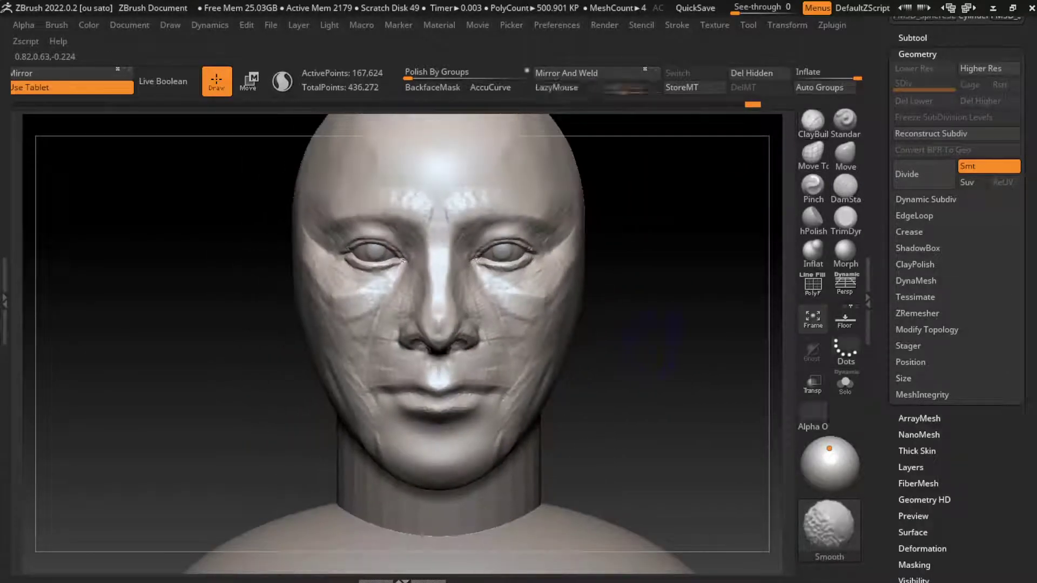
key("s")
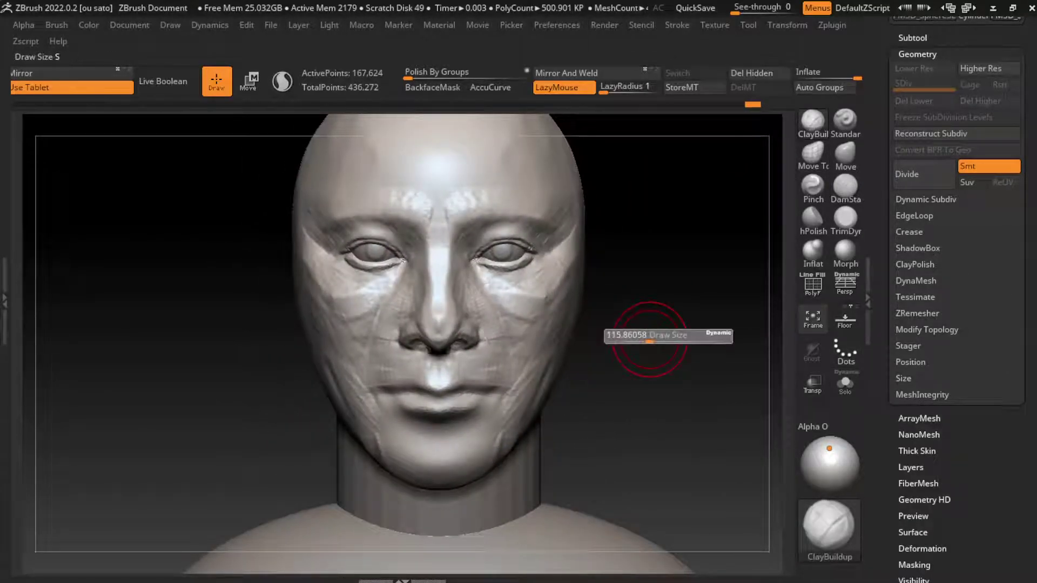
left_click(504, 256, "alt")
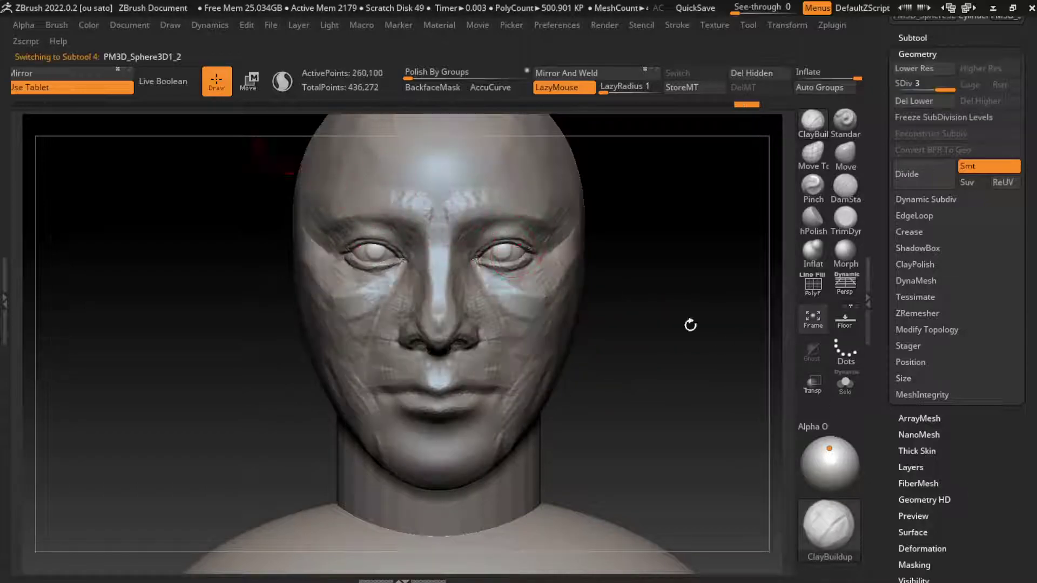
key("w")
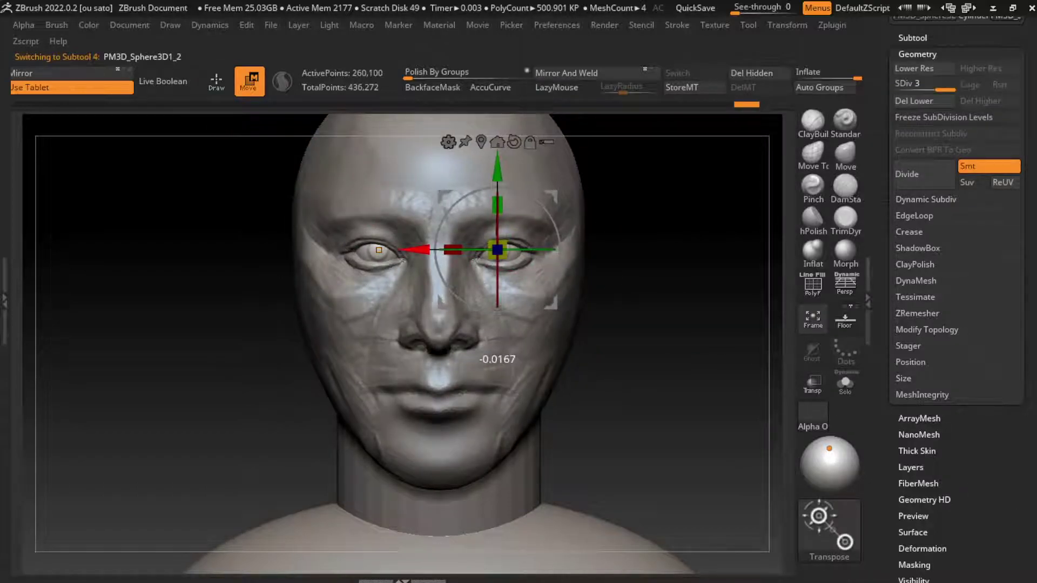
left_click(549, 309, "alt")
key("s")
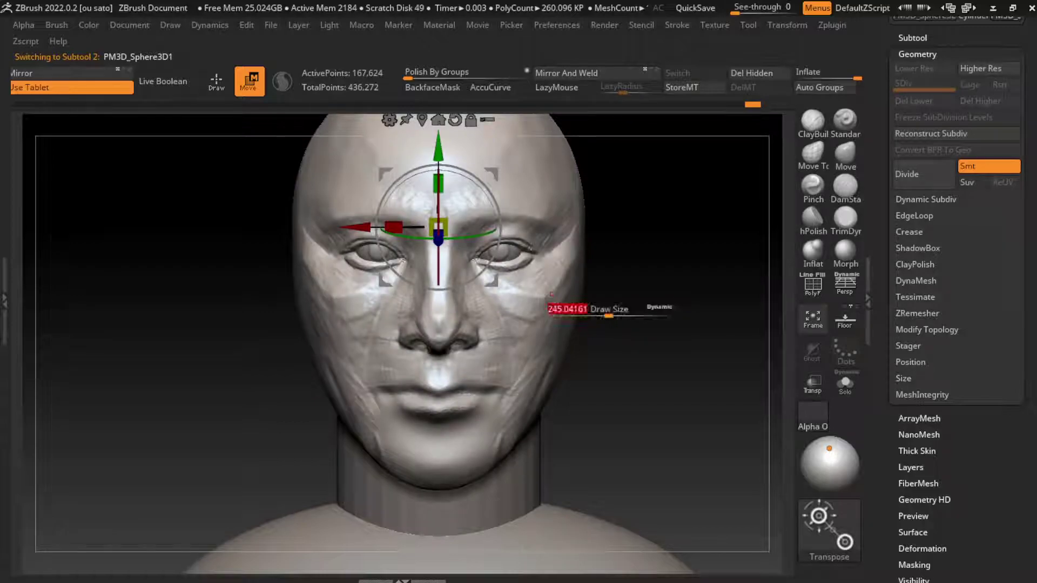
key("q")
key("b")
key("c")
key("b")
key("l")
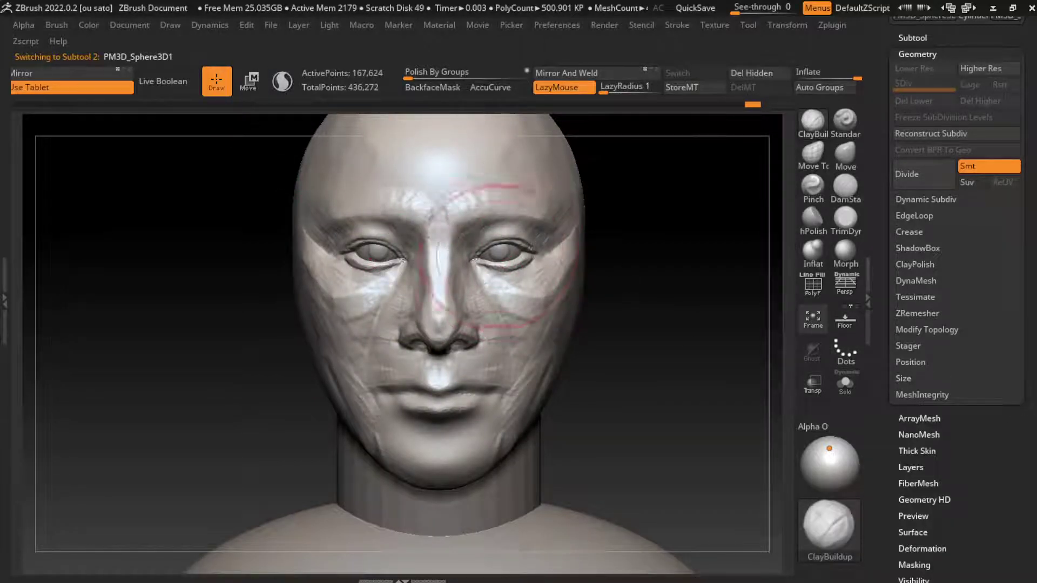
key("b")
key("m")
key("v")
key("l")
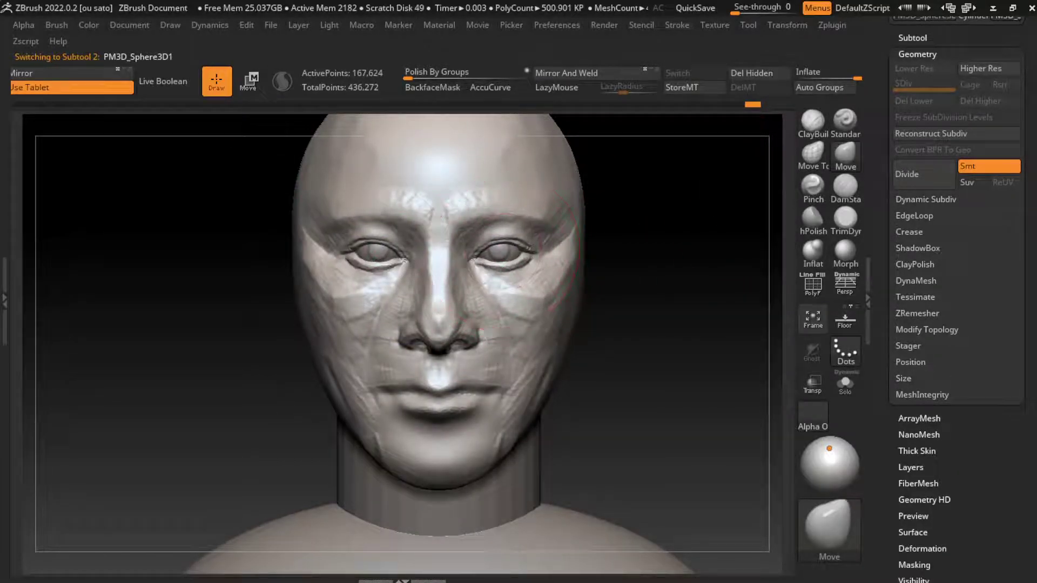
Shrink the Move brush and push the upper lip toward the philtrum.
left_click_drag(643, 260, 645, 324)
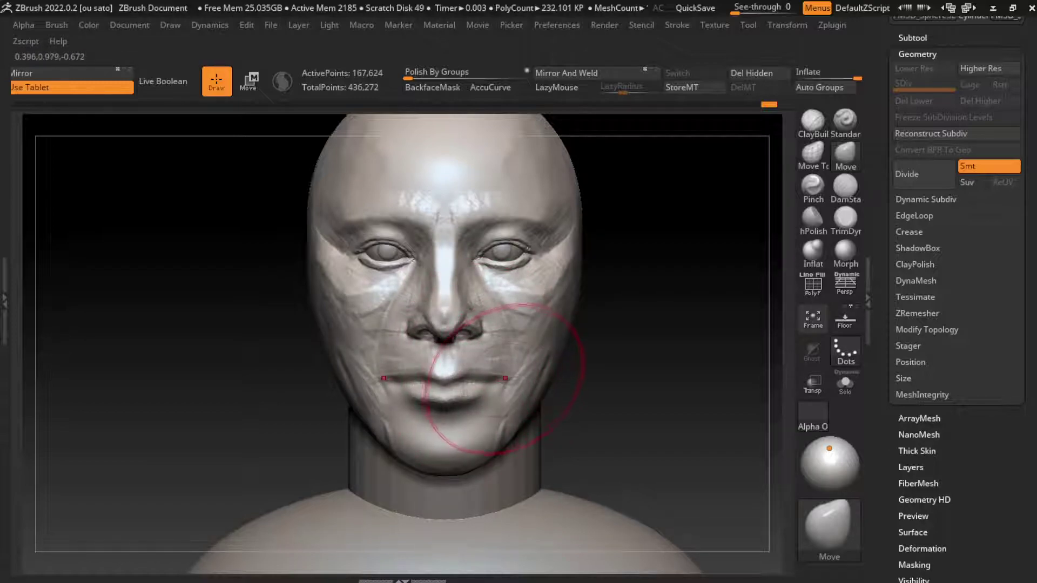
key("s")
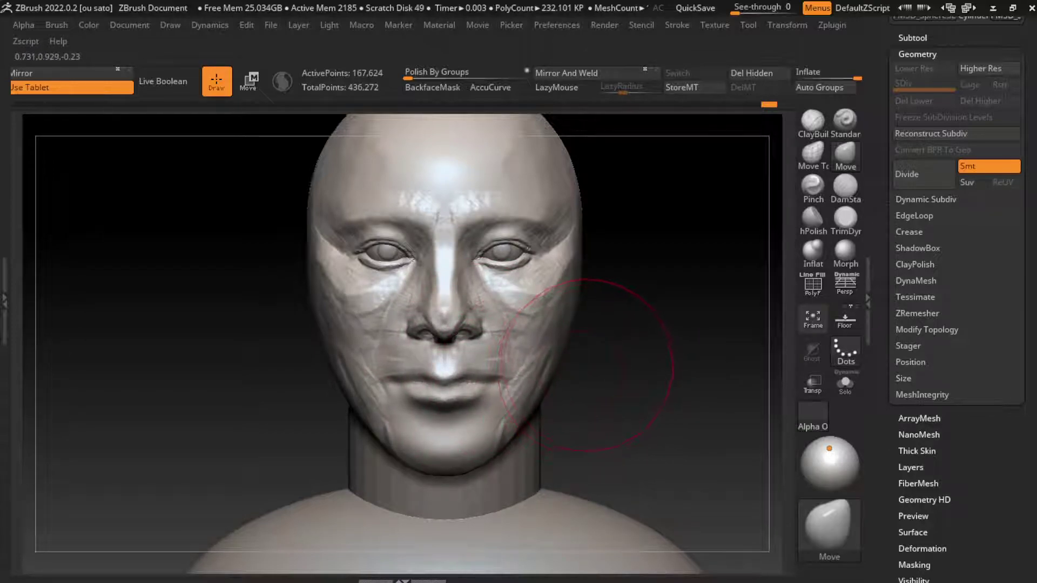
left_click_drag(577, 362, 557, 362)
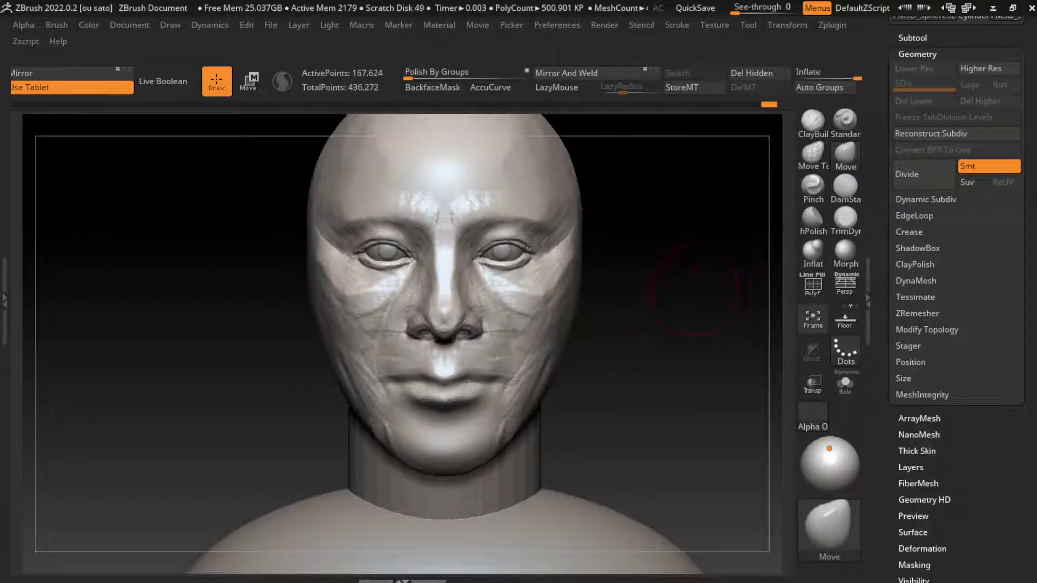
left_click_drag(445, 378, 445, 376)
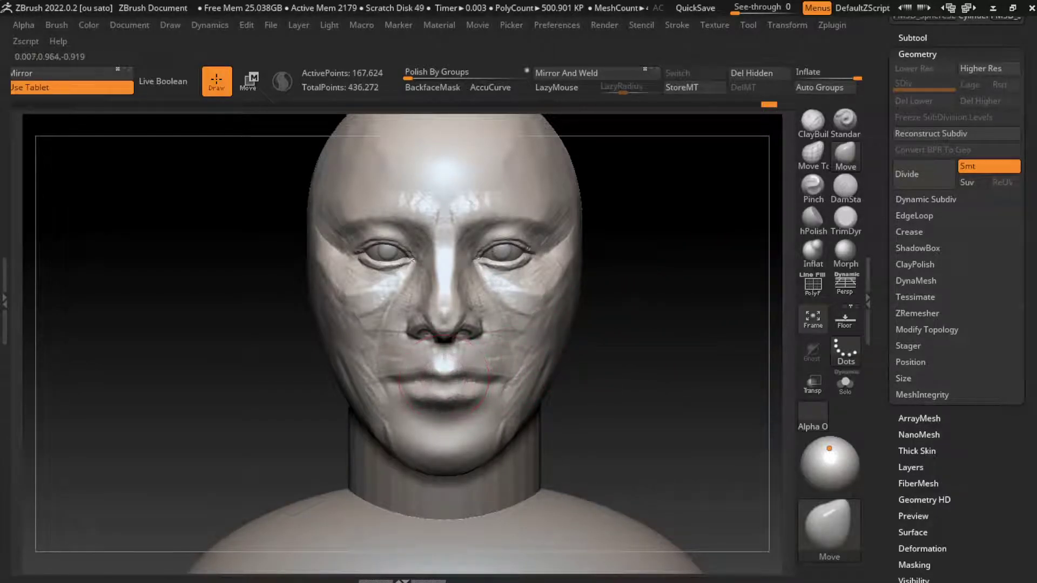
Carve DamStandard creases at both mouth corners and along the nose-to-mouth folds and cheeks.
left_click(845, 187)
right_click_drag(627, 389, 626, 372, "ctrl")
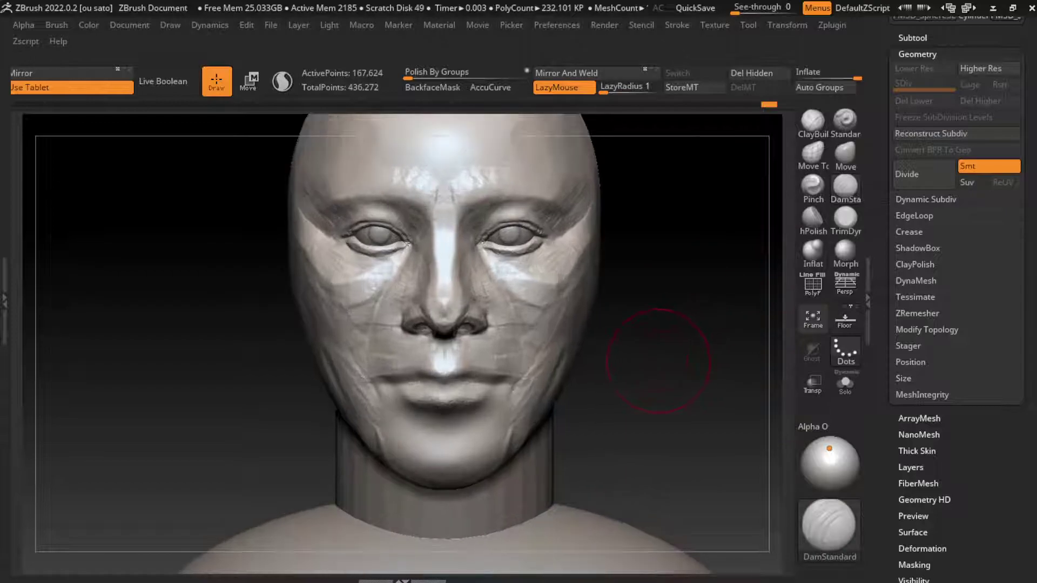
left_click_drag(489, 372, 378, 357)
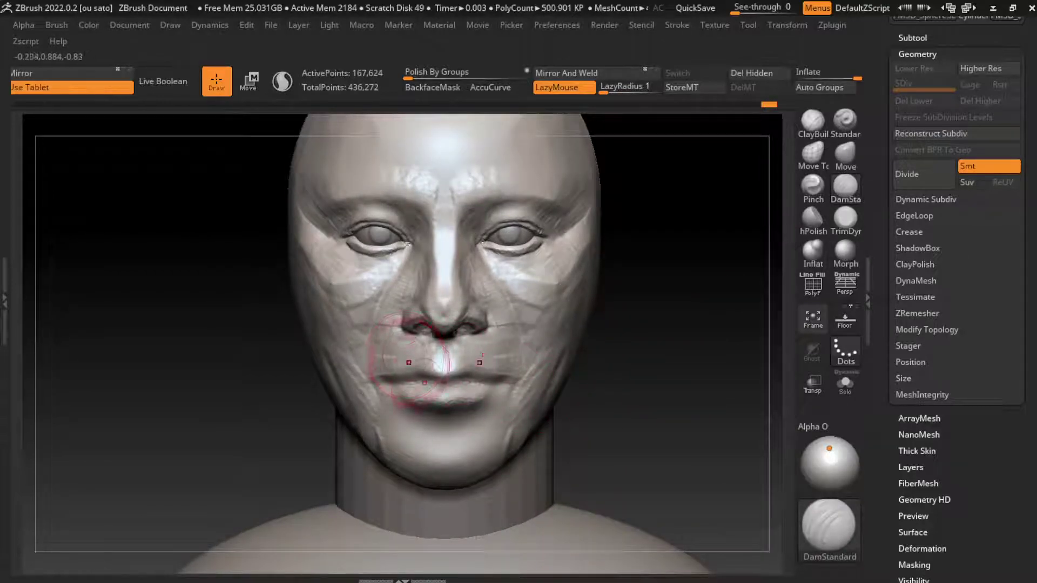
left_click_drag(502, 303, 493, 370)
left_click_drag(380, 331, 394, 370)
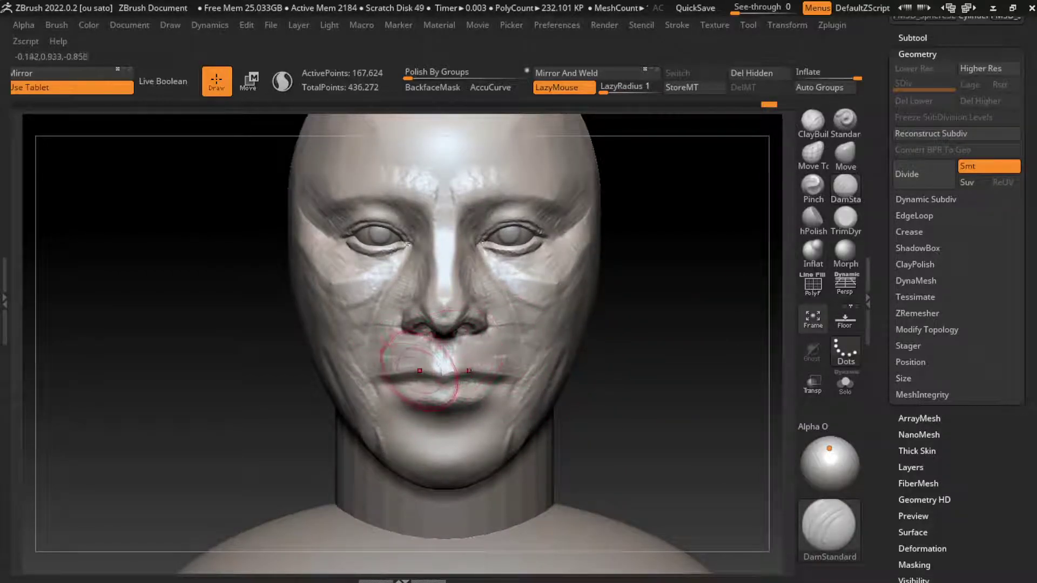
left_click_drag(502, 324, 486, 373)
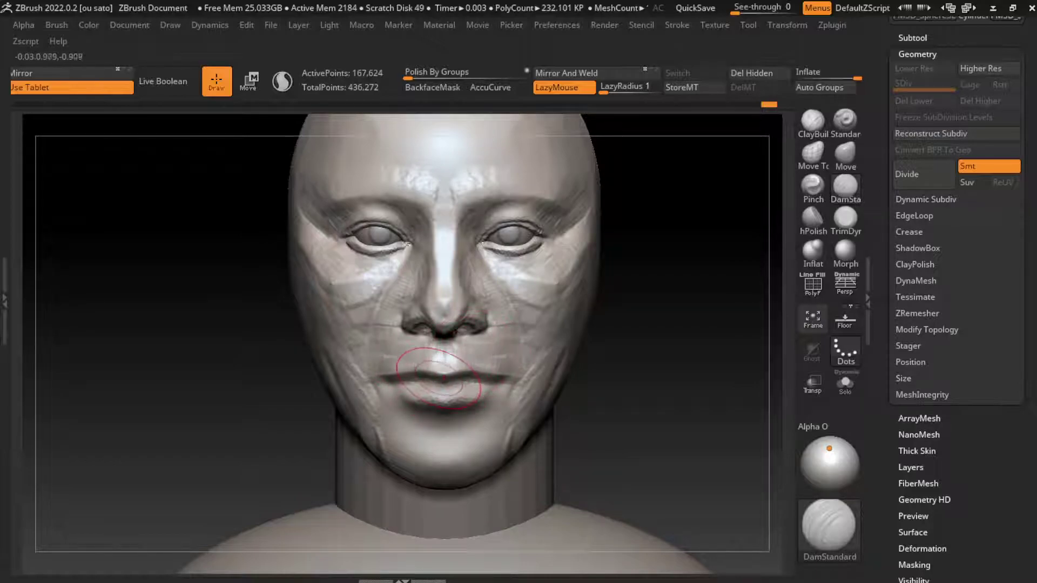
mouse_move(540, 319)
left_mouse_down()
mouse_move(533, 357)
mouse_move(505, 372)
left_mouse_up()
Check the left profile, then carve a DamStandard line through the mouth corners.
left_click(846, 154)
left_click_drag(702, 351, 535, 387)
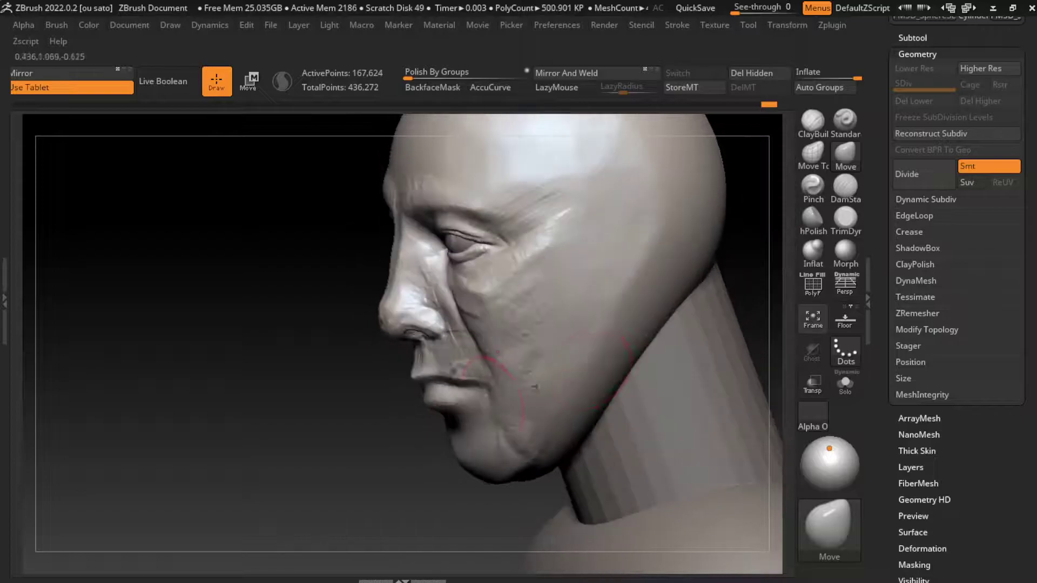
left_click_drag(351, 378, 610, 381)
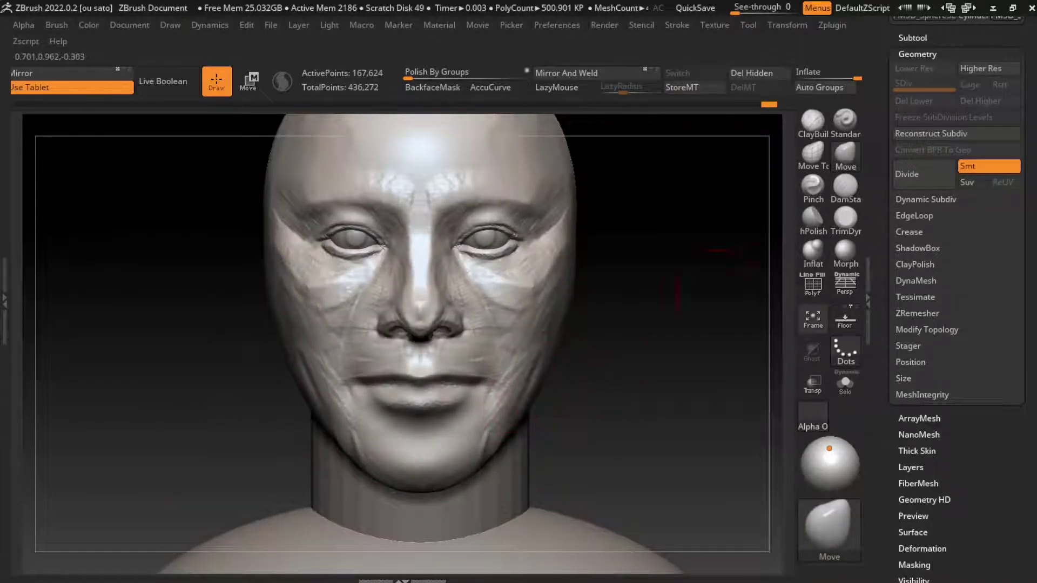
left_click(846, 187)
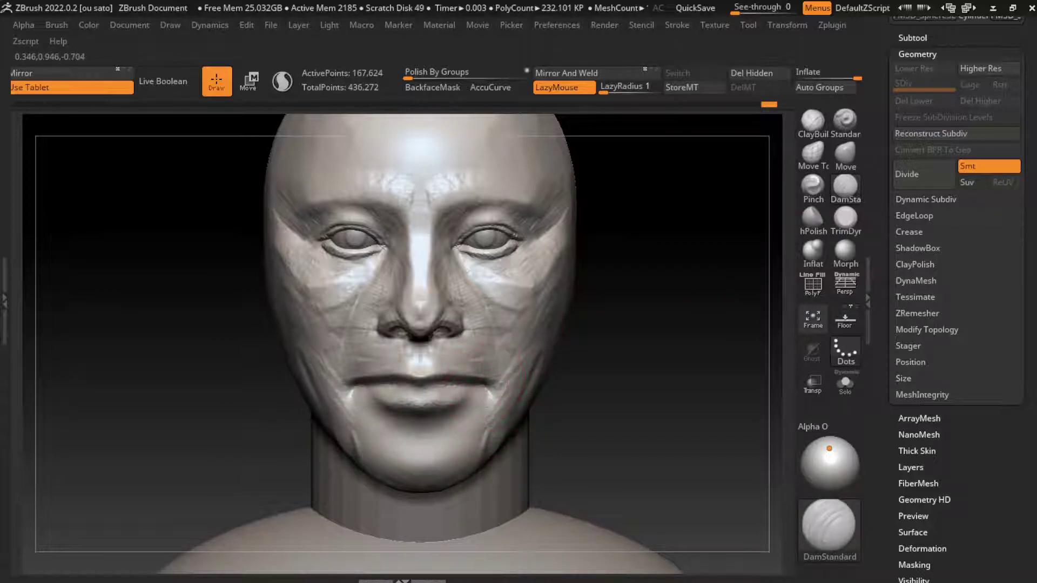
left_click_drag(354, 385, 484, 381)
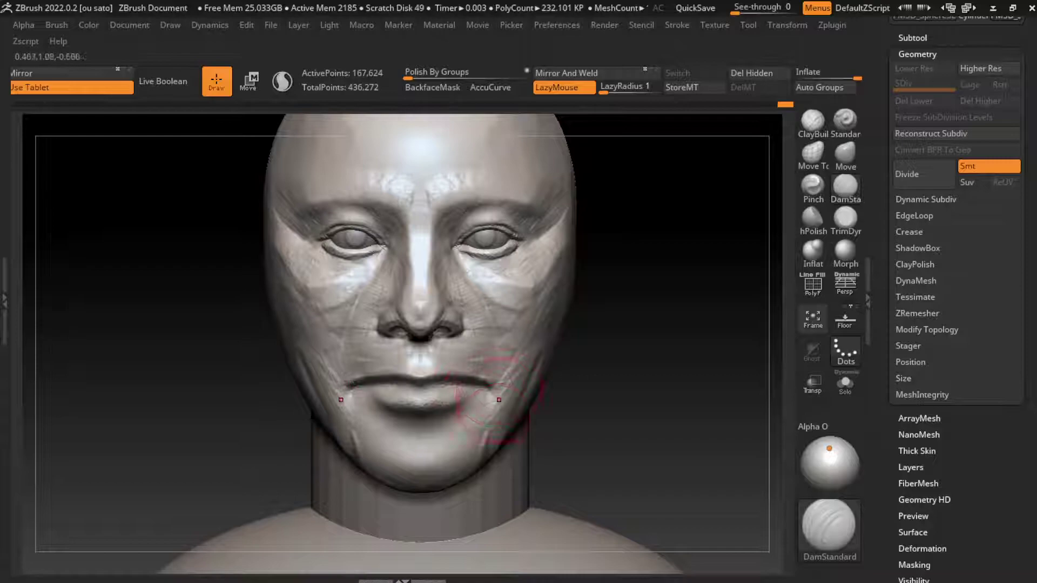
Alternate ClayBuildup and DamStandard at adjusted sizes to fill out the lips and define the mouth corners.
key("ctrl")
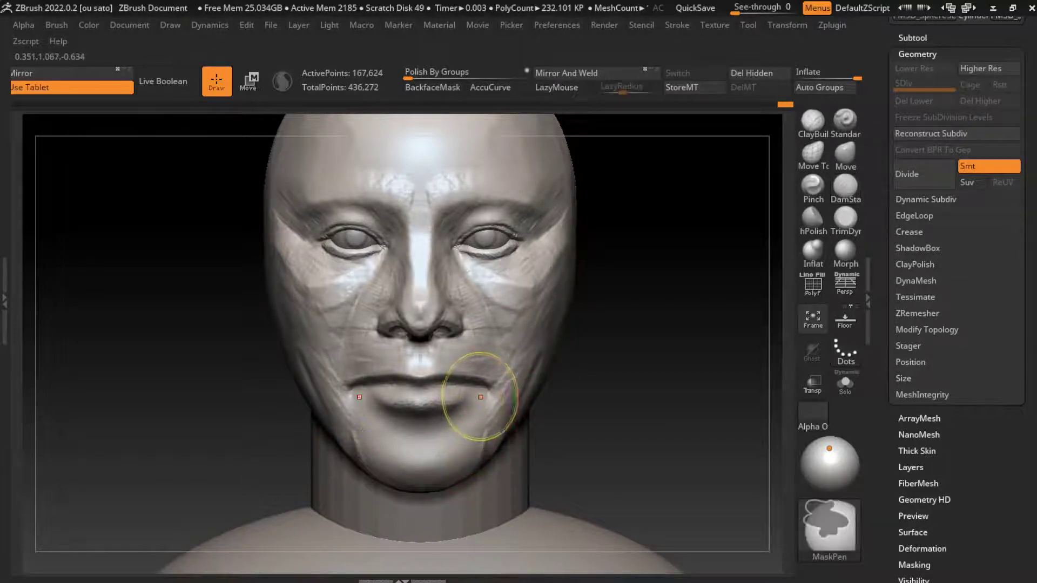
key("ctrl")
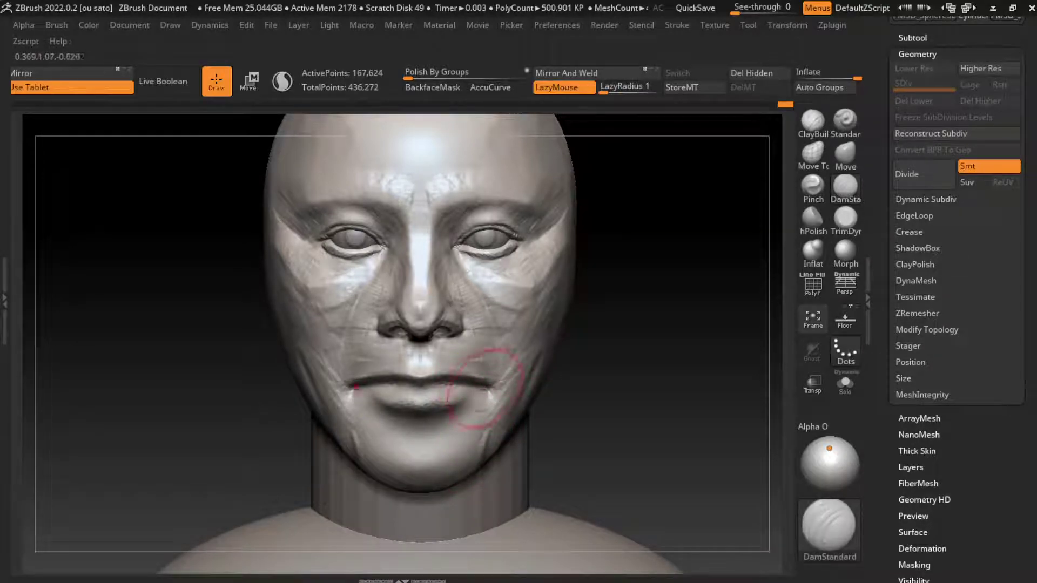
left_click(813, 120)
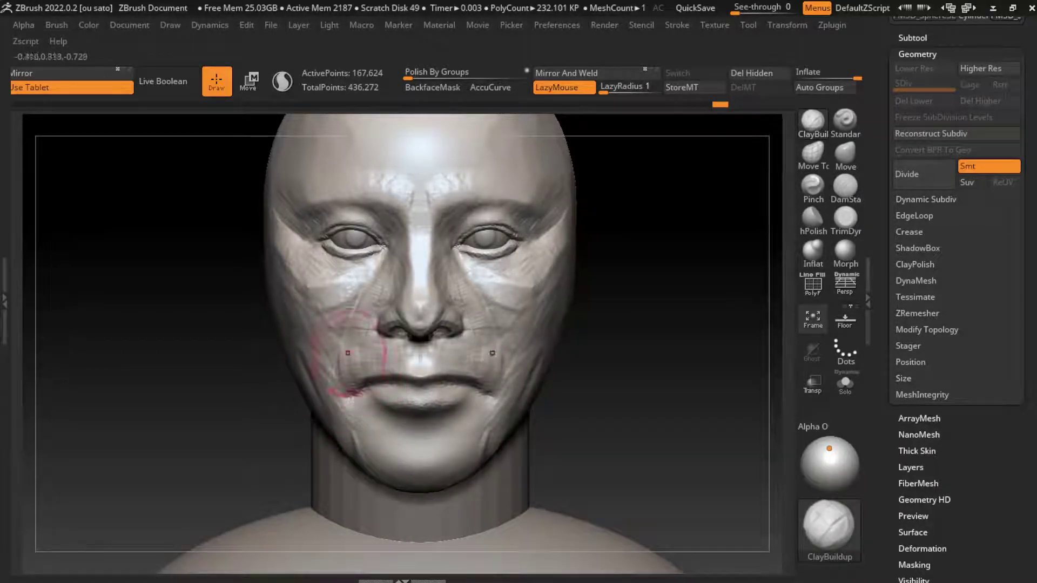
key("b")
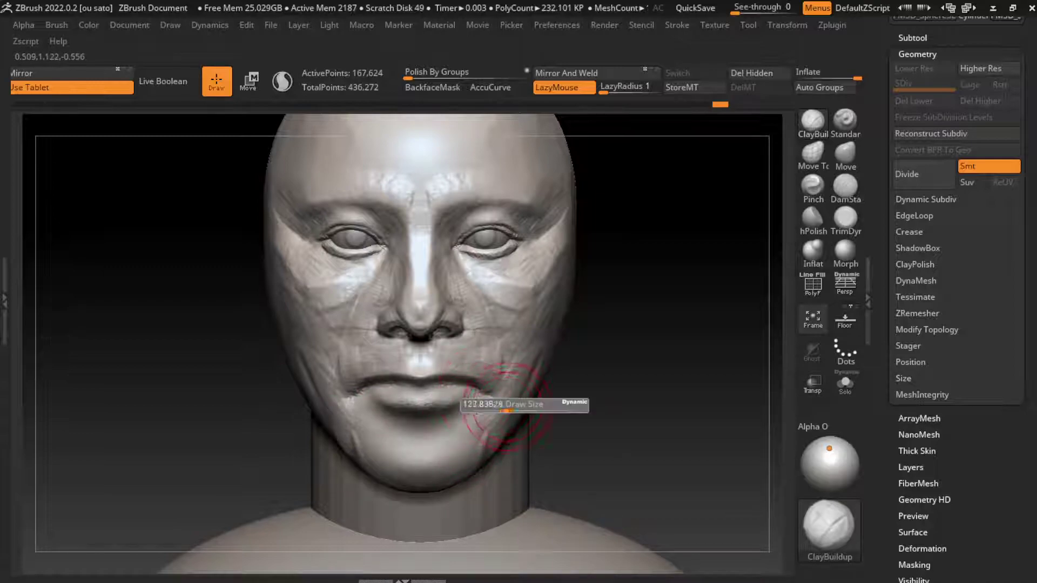
key("d")
key("s")
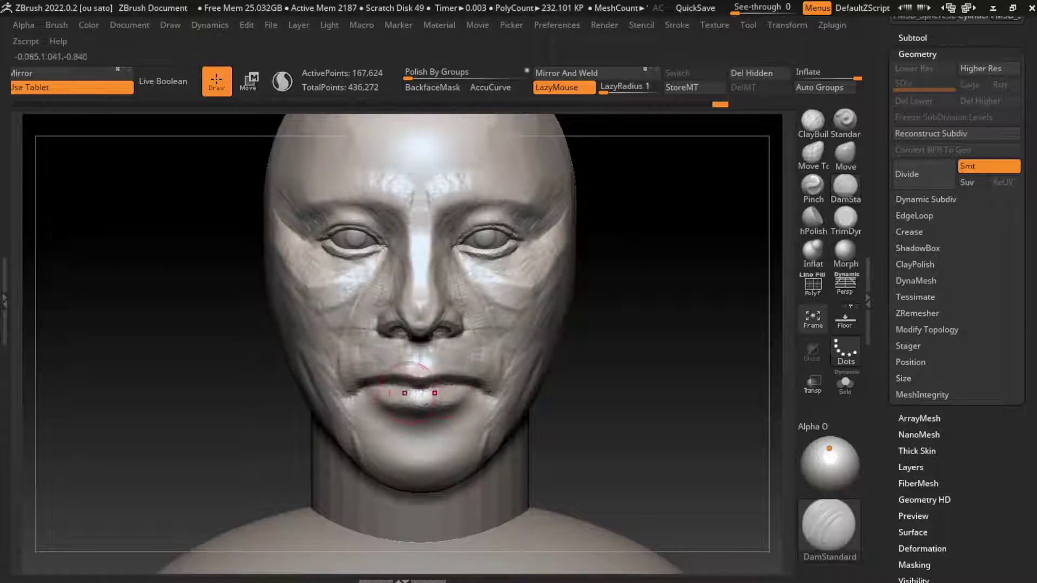
key("b")
key("c")
key("b")
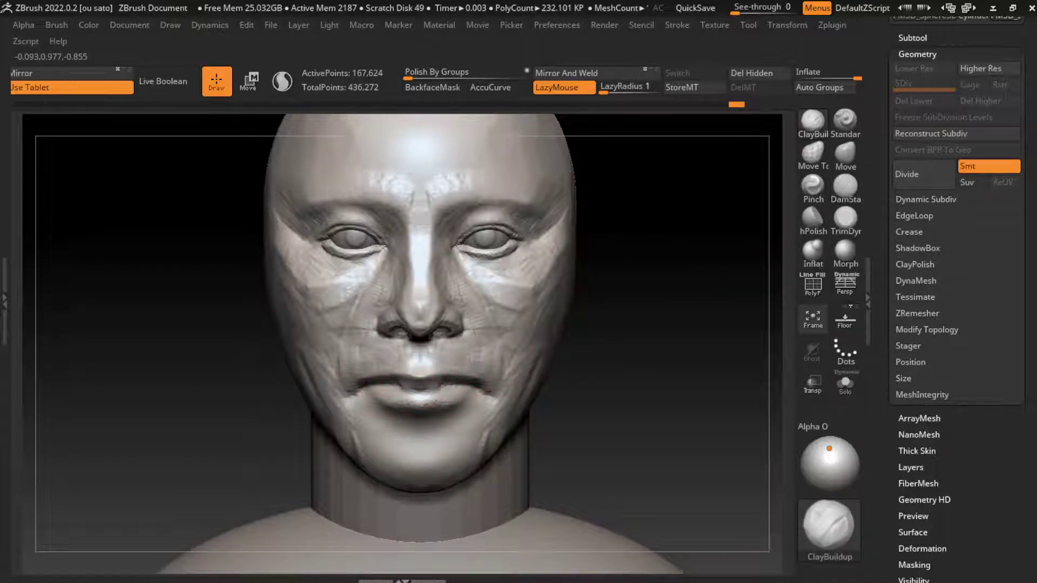
right_click_drag(416, 378, 417, 385)
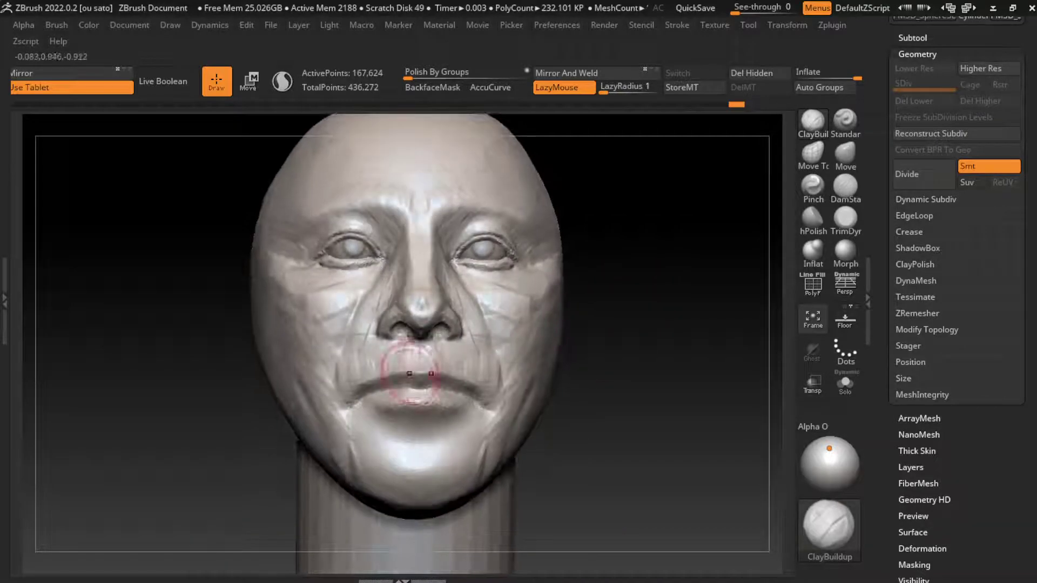
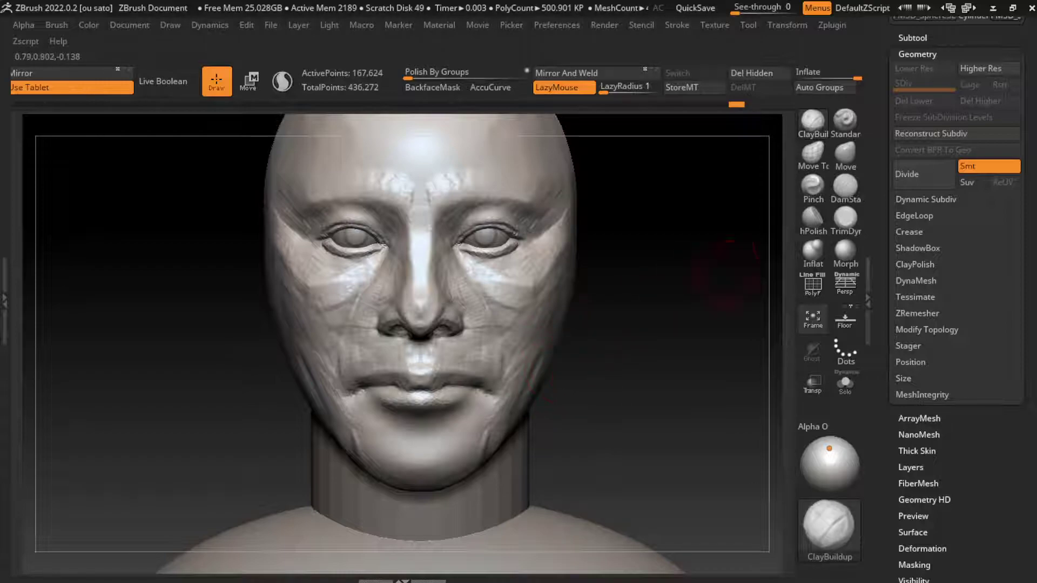
Sculpt the lips and mouth creases, alternating ClayBuildup and DamStandard strokes, then smooth around the lips.
left_click(846, 185)
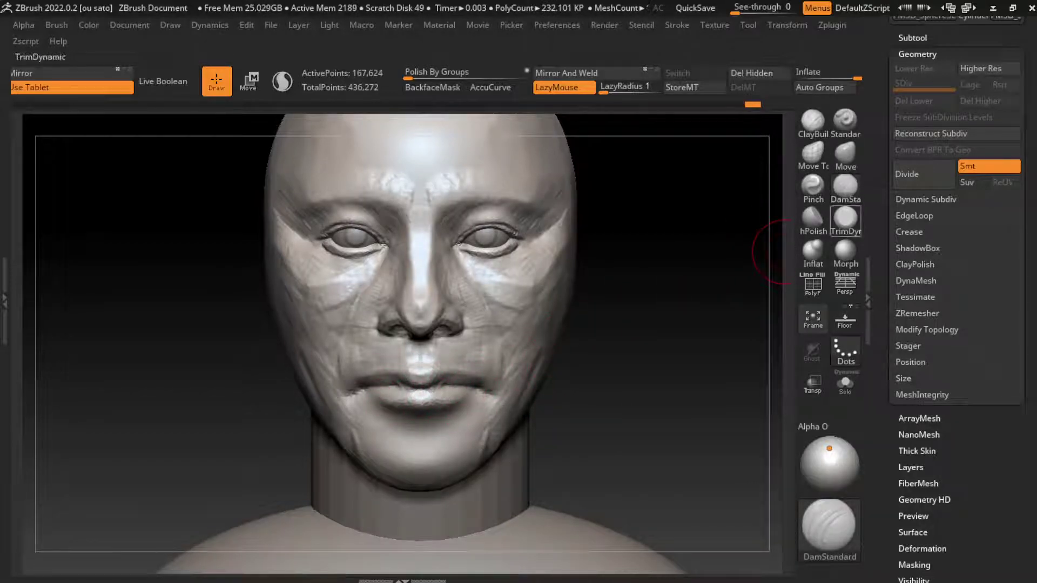
left_click(812, 120)
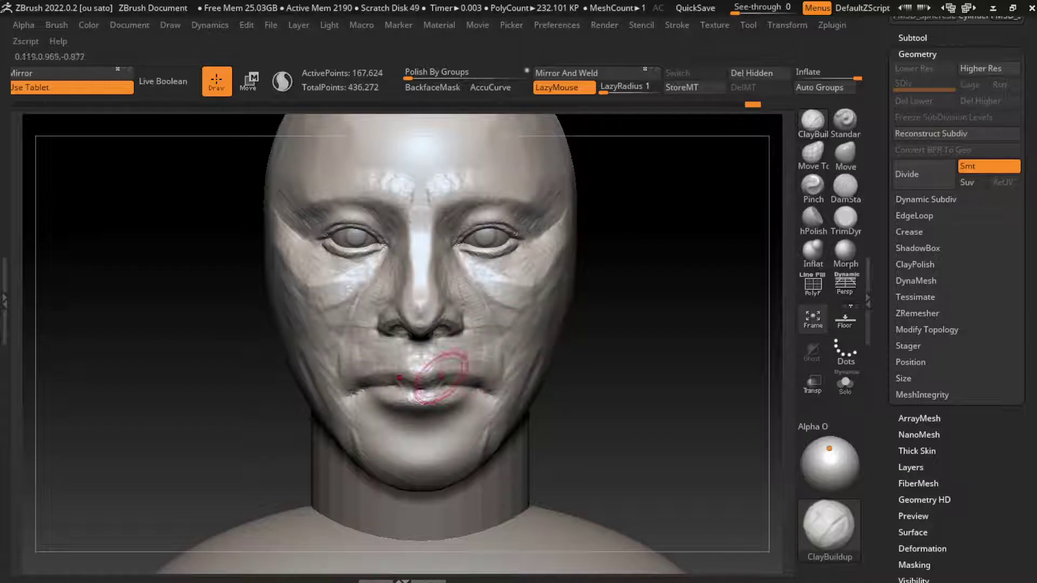
key("b")
key("d")
key("s")
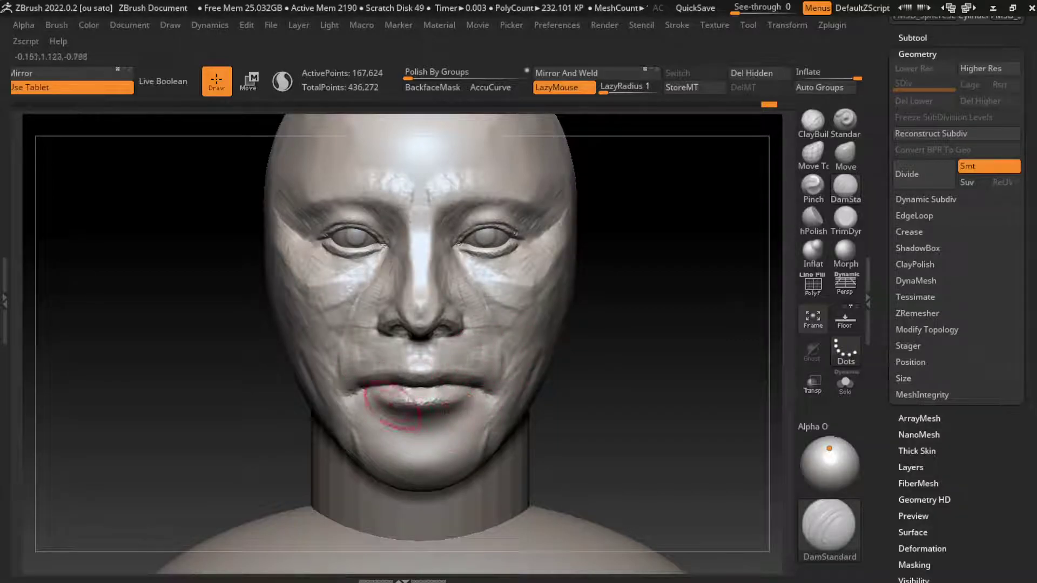
key("b")
key("c")
key("b")
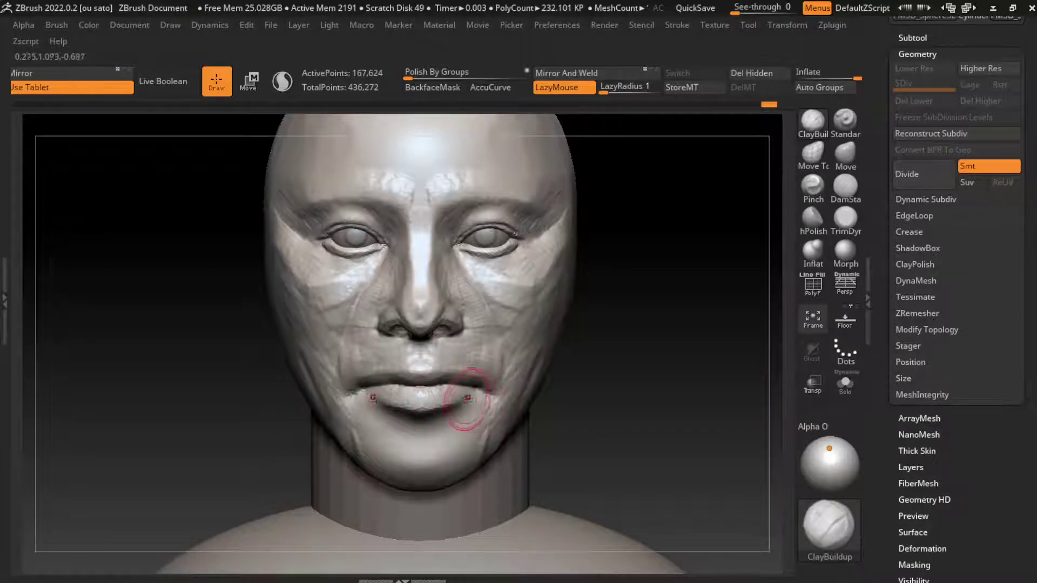
left_click(845, 186)
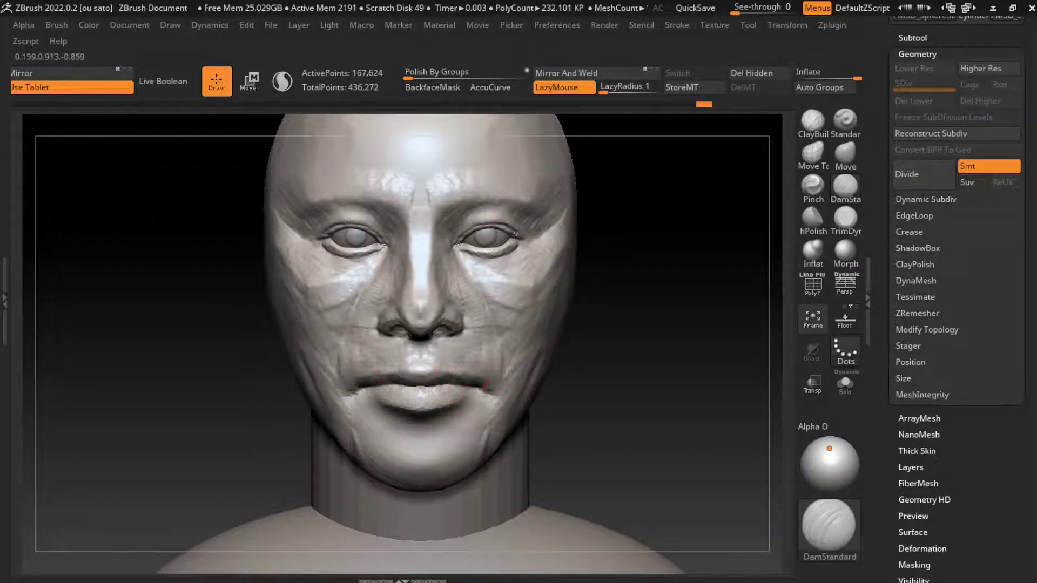
left_click_drag(504, 370, 481, 377, "shift")
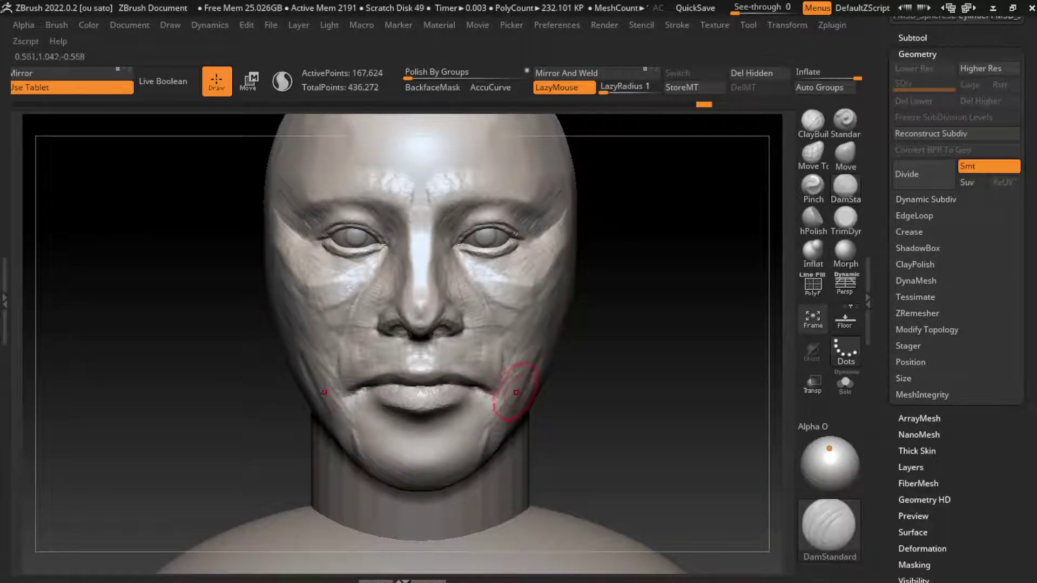
Reshape the lower lip with the Move brush and frame the whole bust.
left_click(845, 154)
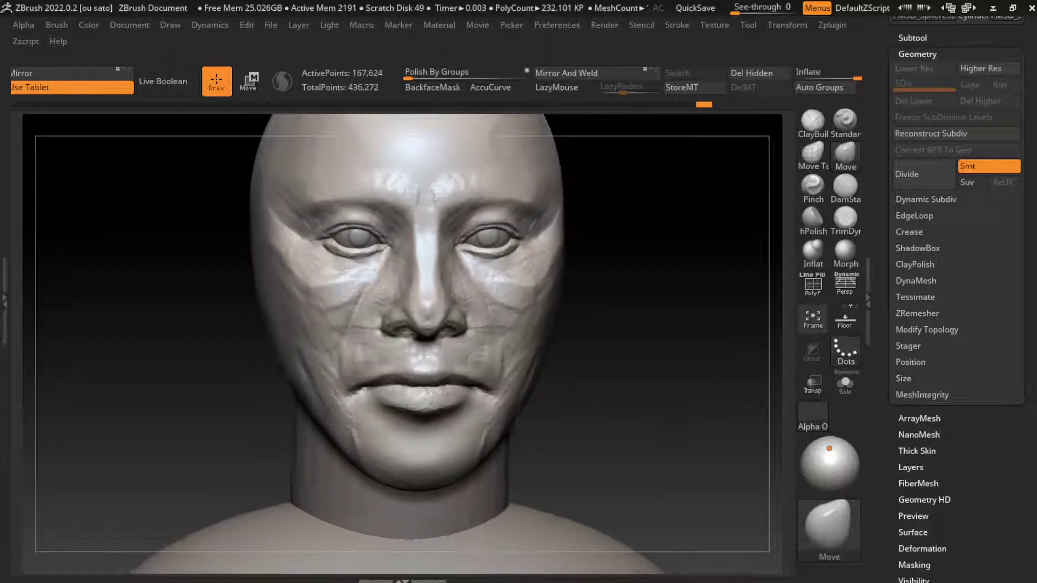
left_click_drag(583, 373, 555, 371, "shift")
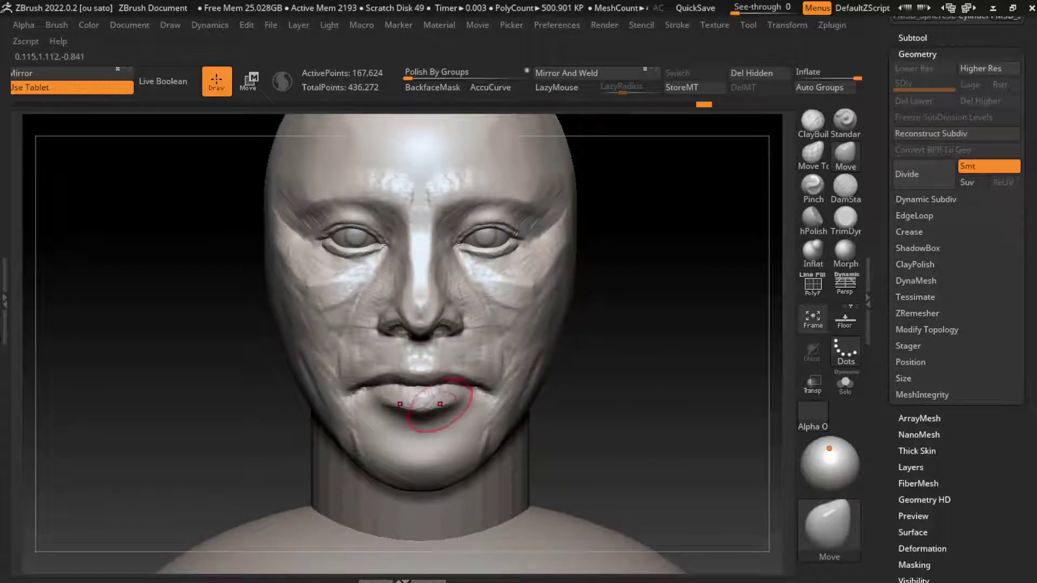
key("f")
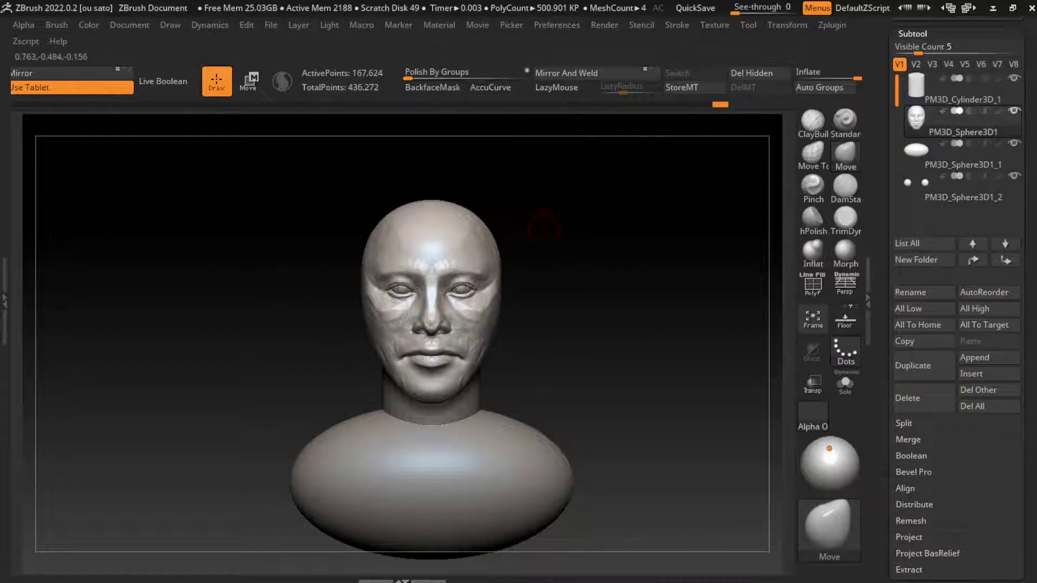
From a left profile, lasso-mask the top and back of the head with MaskLasso.
left_click_drag(604, 250, 621, 238)
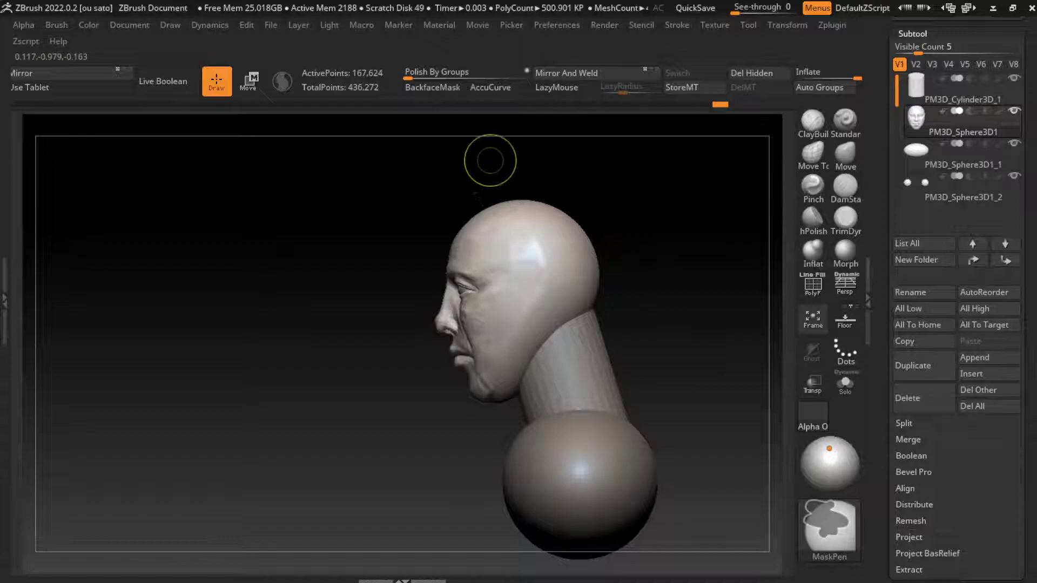
left_click_drag(489, 157, 614, 275, "ctrl")
left_click(646, 274, "ctrl")
key("b")
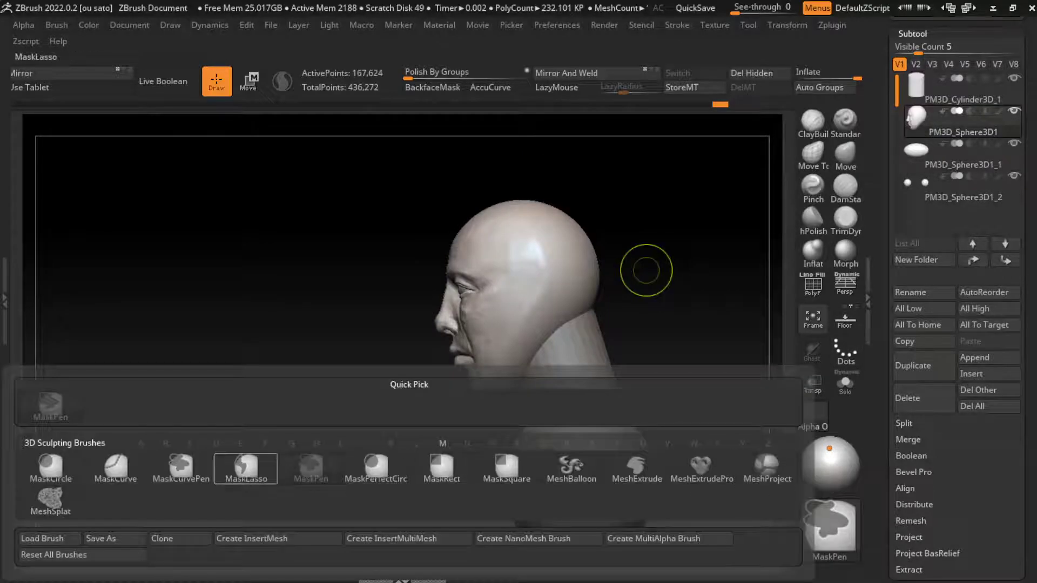
key("m")
key("l")
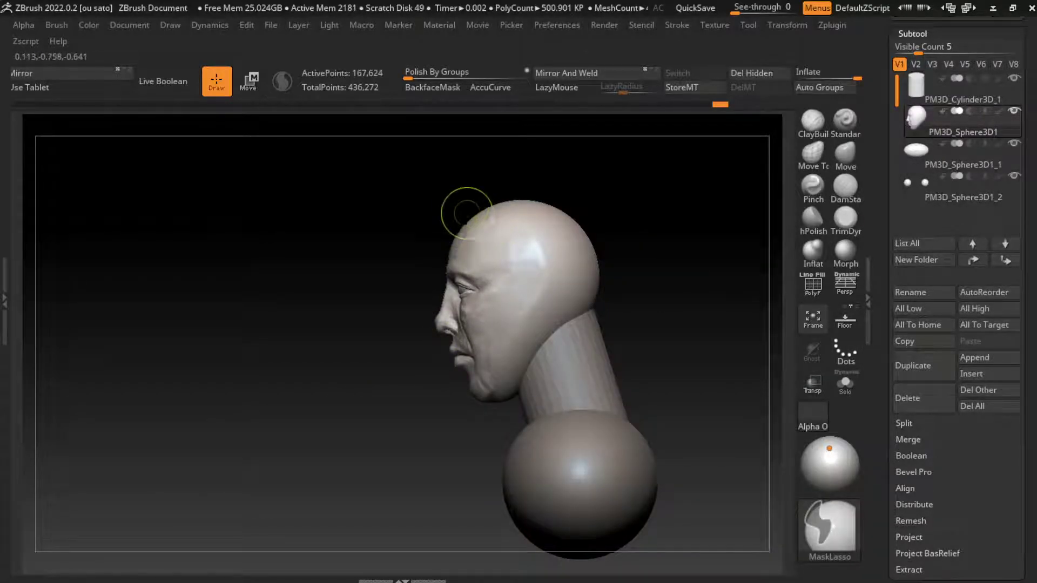
left_click_drag(474, 220, 594, 345, "ctrl")
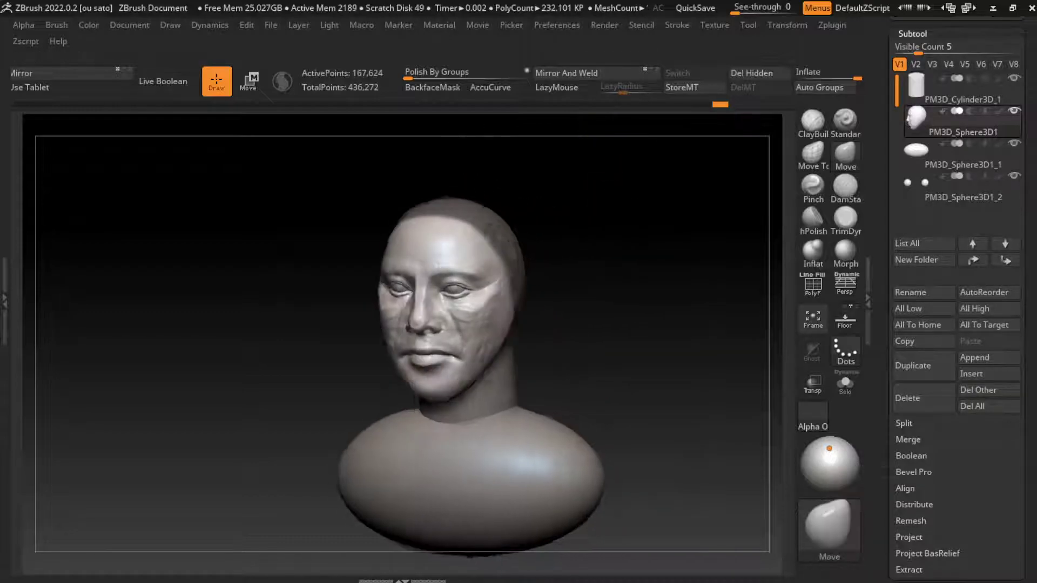
Orbit between front and left profile views to check the scalp mask.
left_click_drag(605, 274, 646, 274)
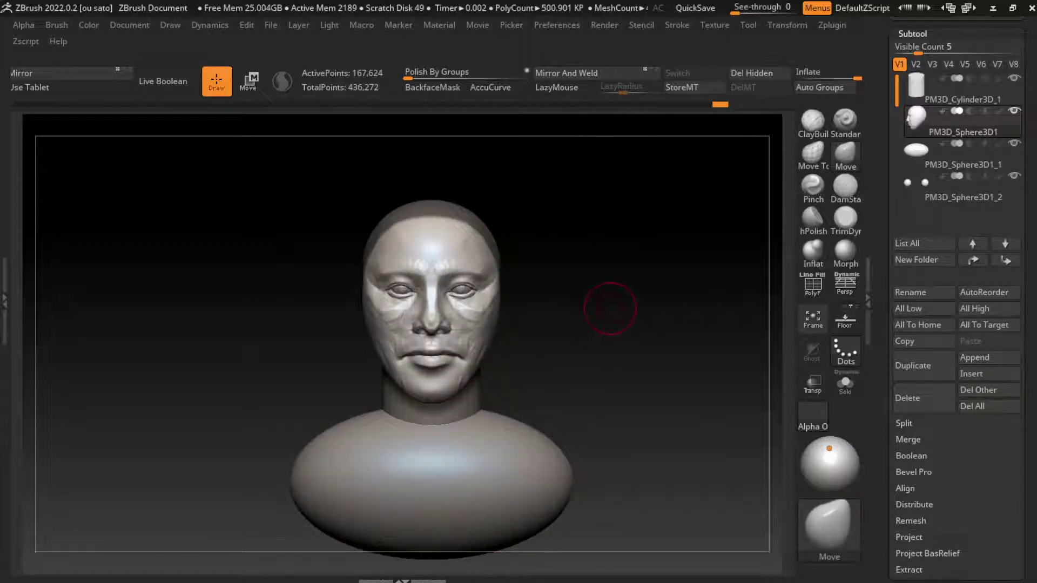
left_click_drag(611, 308, 562, 303)
left_click_drag(505, 174, 493, 189)
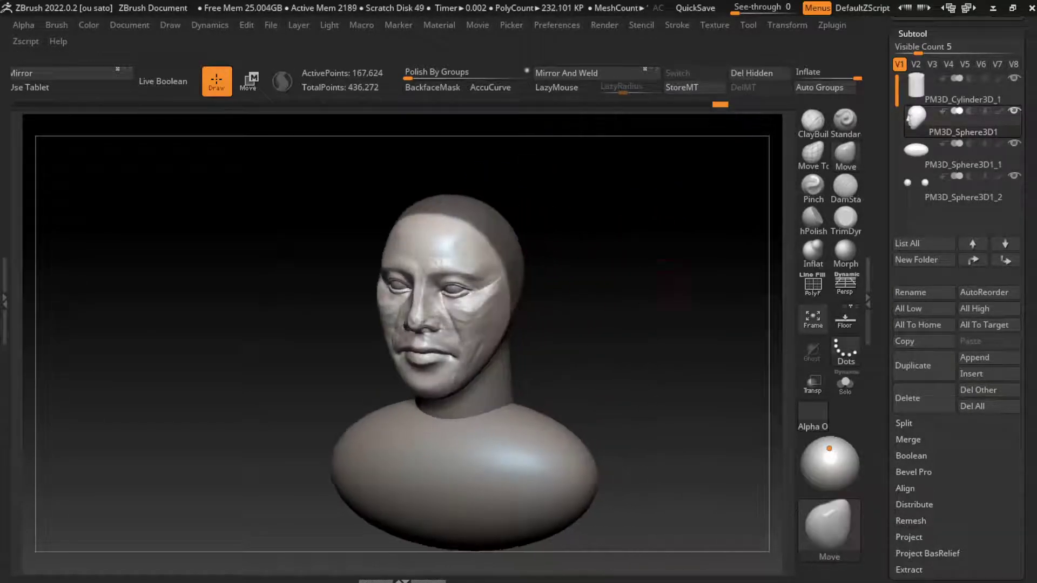
left_click_drag(535, 368, 567, 367)
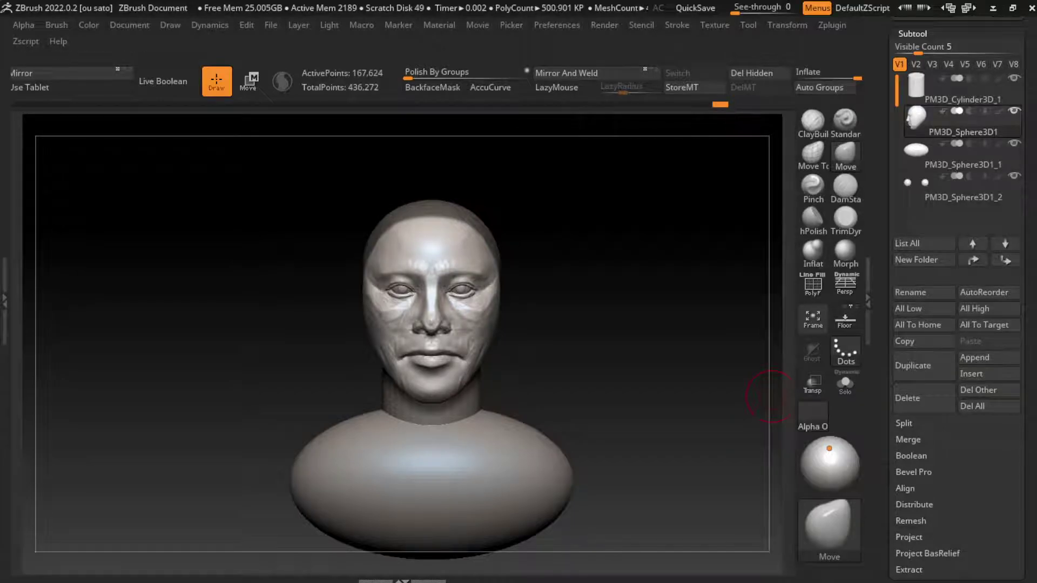
Extract a single-sided 0.02-thick shell from the masked scalp and accept it as Extract0.
scroll(951, 432, "down", 5)
left_click(909, 343)
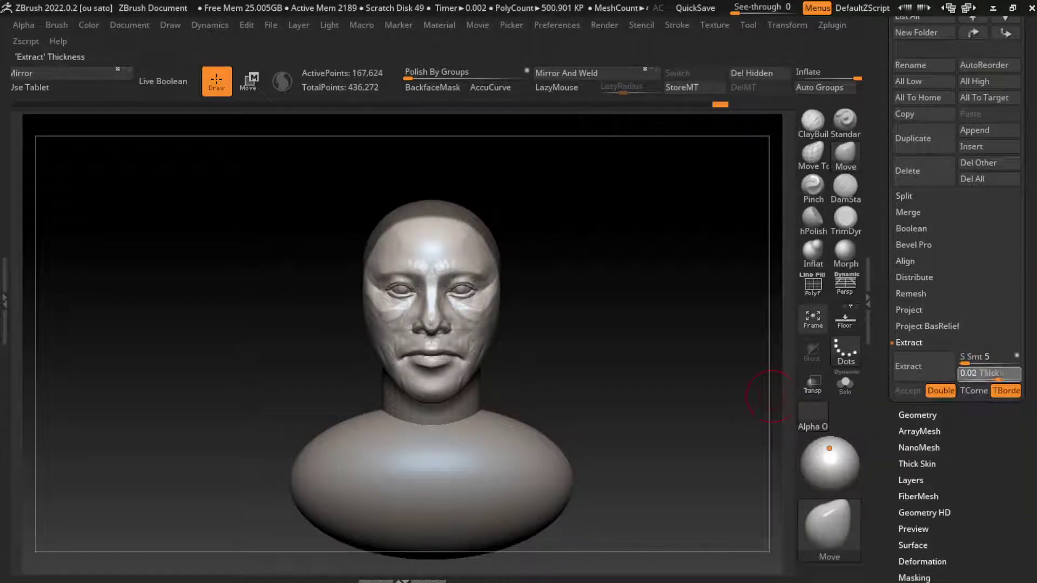
type("0")
left_click(941, 390)
left_click(908, 367)
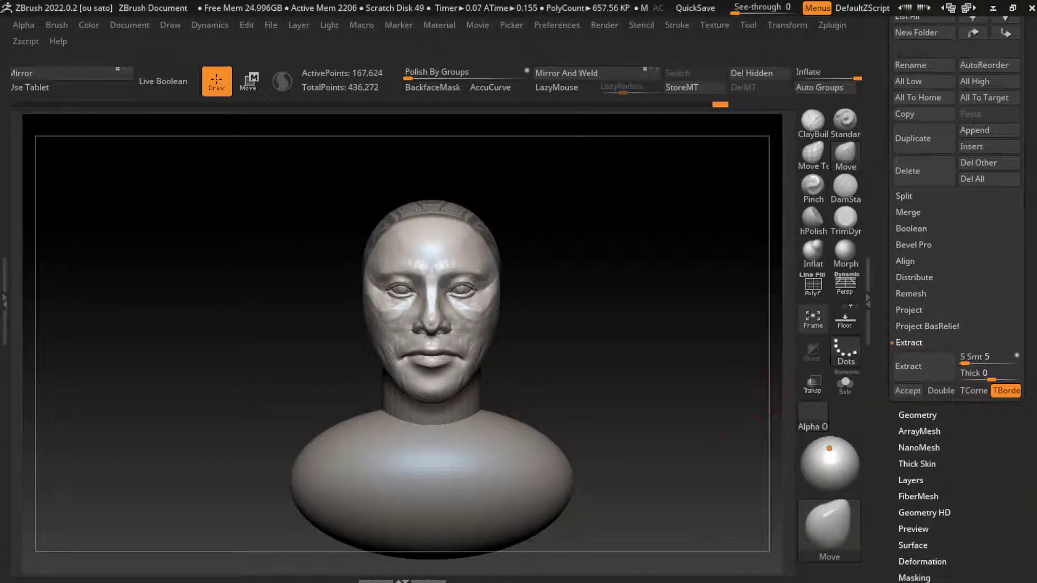
left_click(907, 390)
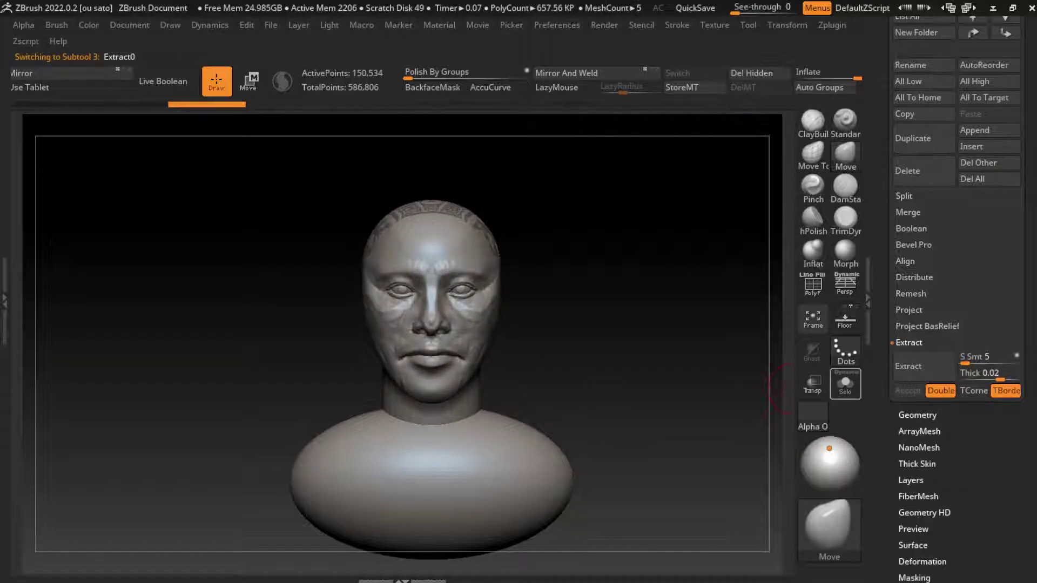
Bring up the transform gizmo on the cap and show Geometry > Modify Topology options.
key("w")
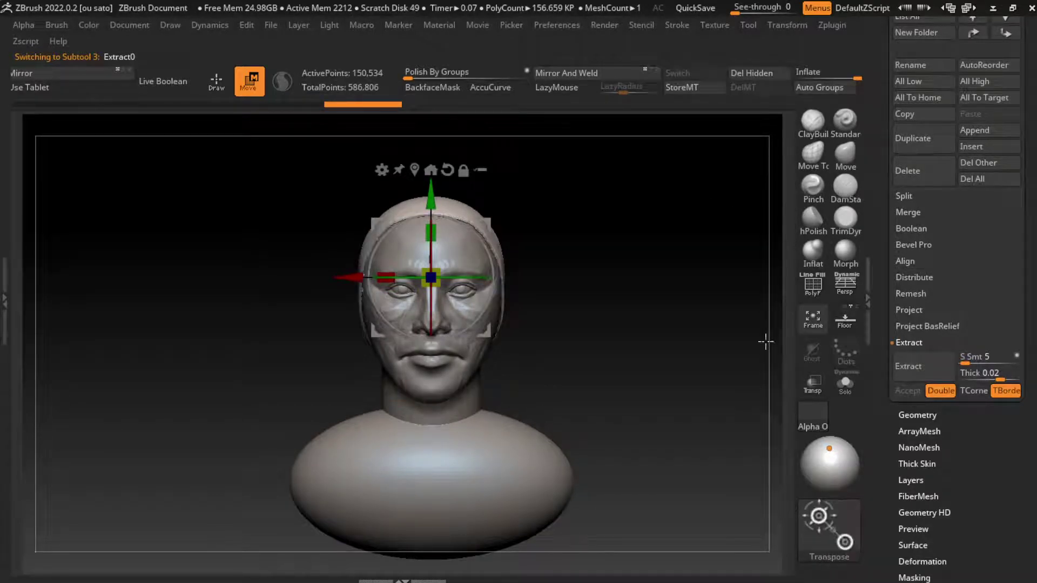
key("ctrl")
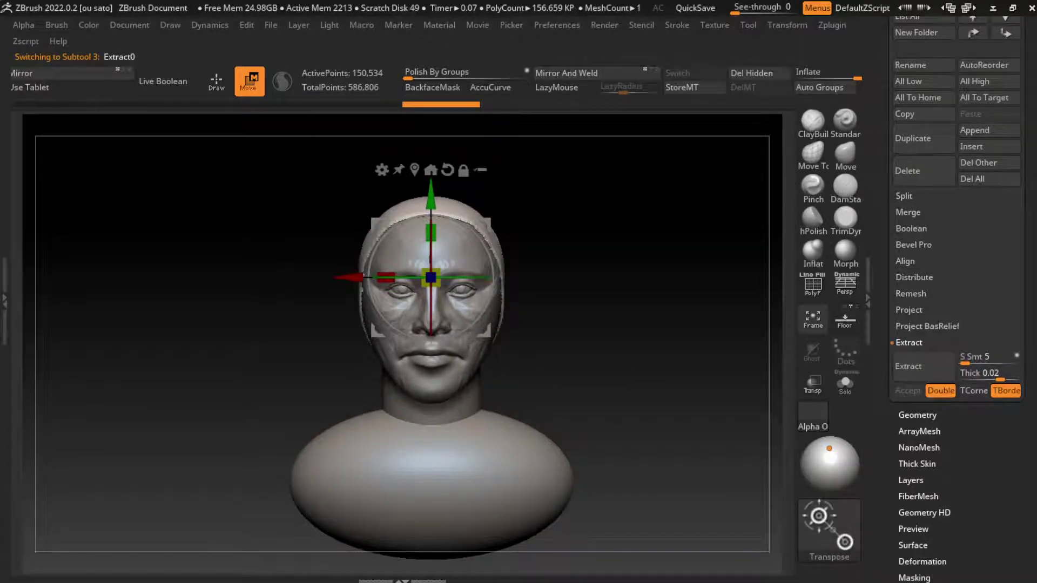
left_click(917, 415)
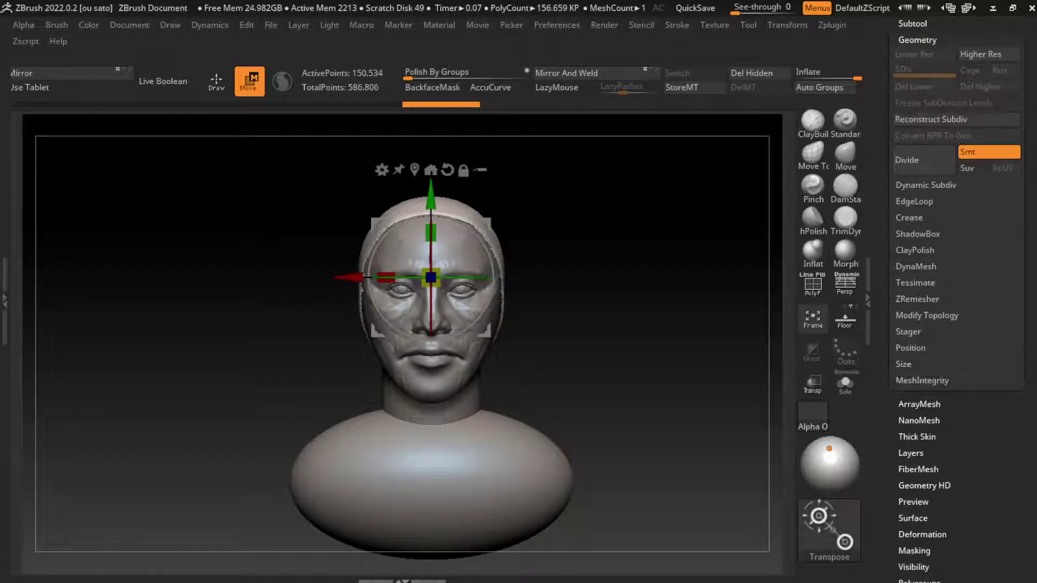
left_click(927, 315)
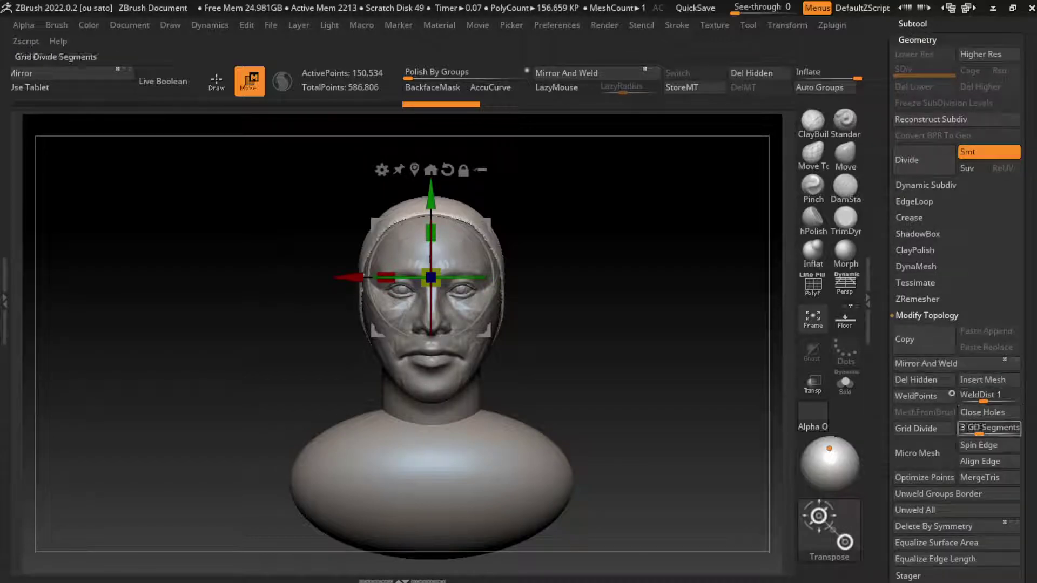
Solo the hair cap, inspect it, and display its polygroups with PolyF.
left_click(846, 383)
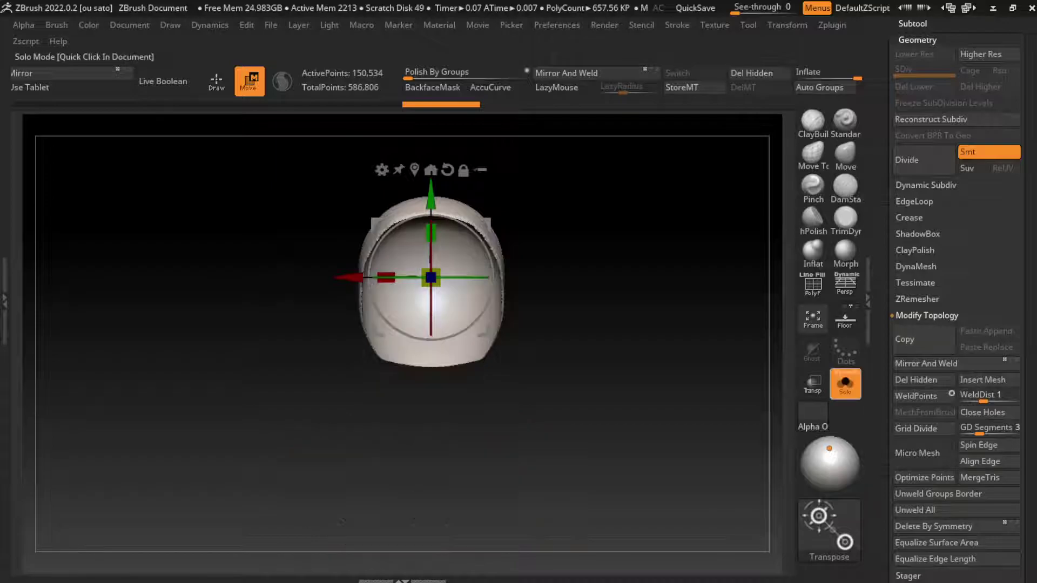
mouse_move(621, 270)
left_mouse_down("shift")
mouse_move(621, 352)
mouse_move(546, 302)
left_mouse_up("shift")
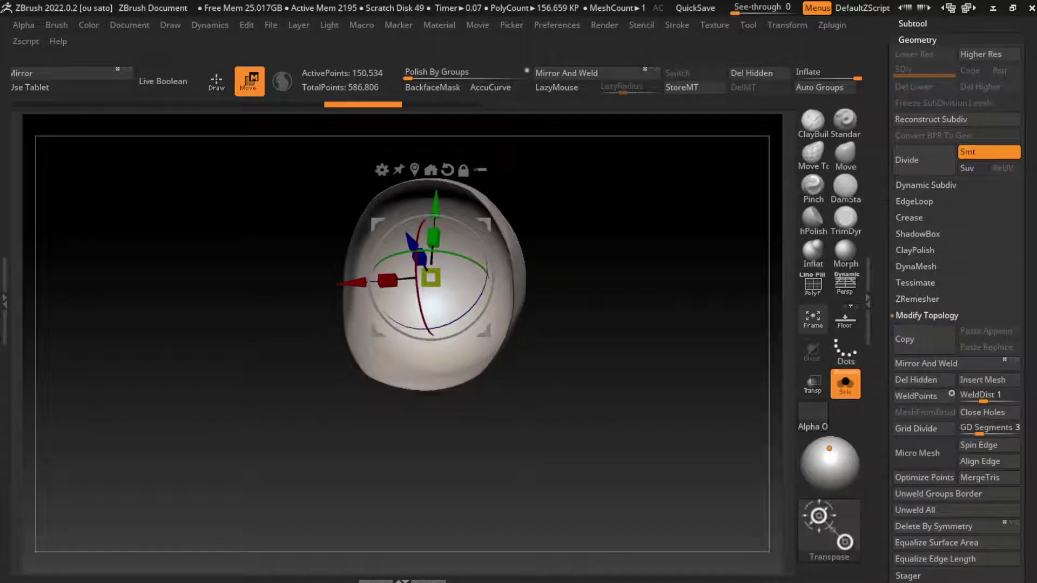
left_click_drag(621, 324, 634, 324)
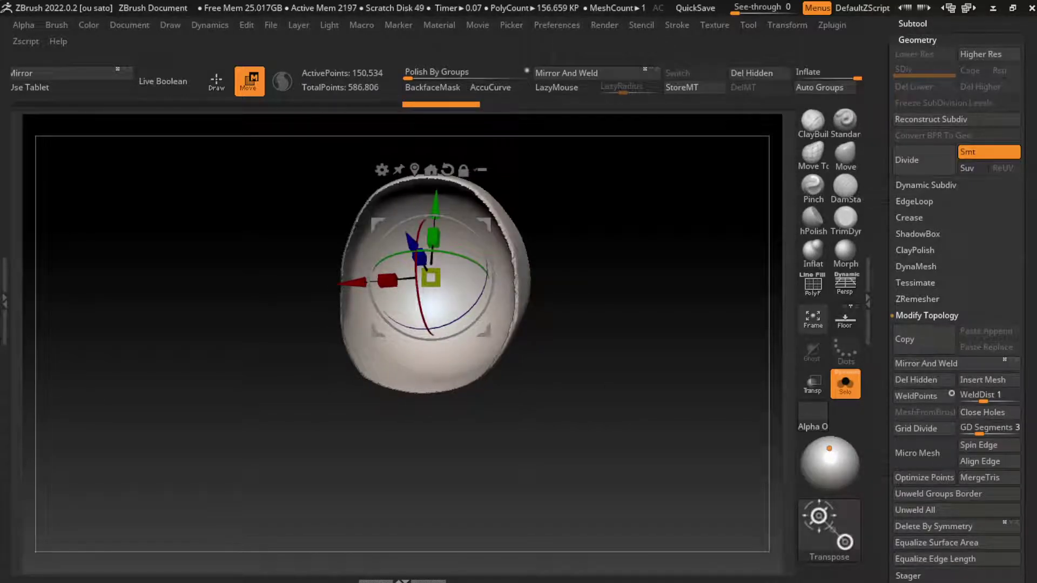
mouse_move(431, 278)
left_mouse_down()
mouse_move(528, 278)
mouse_move(430, 277)
left_mouse_up()
key("q")
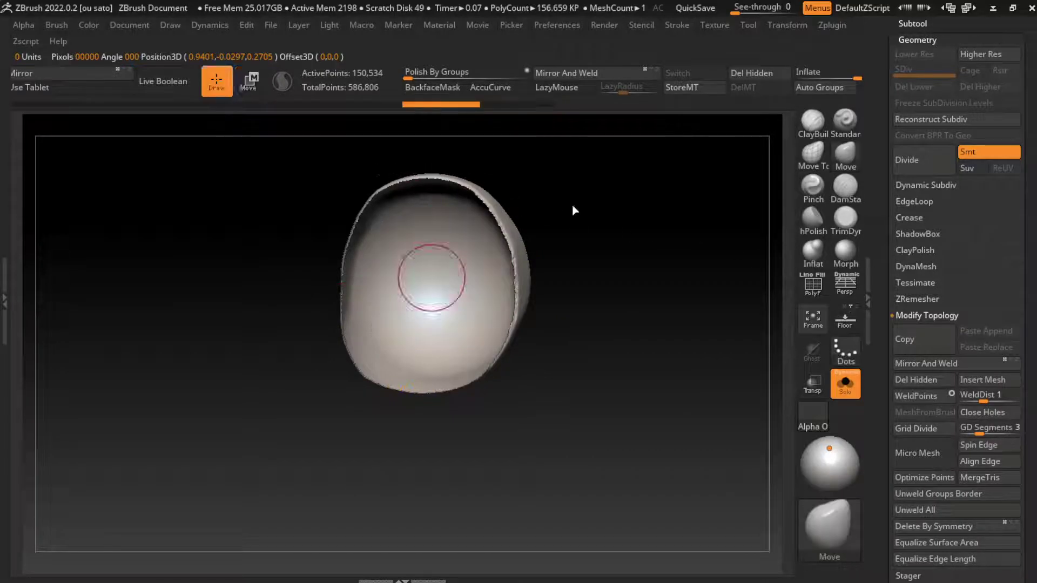
key("ctrl+shift")
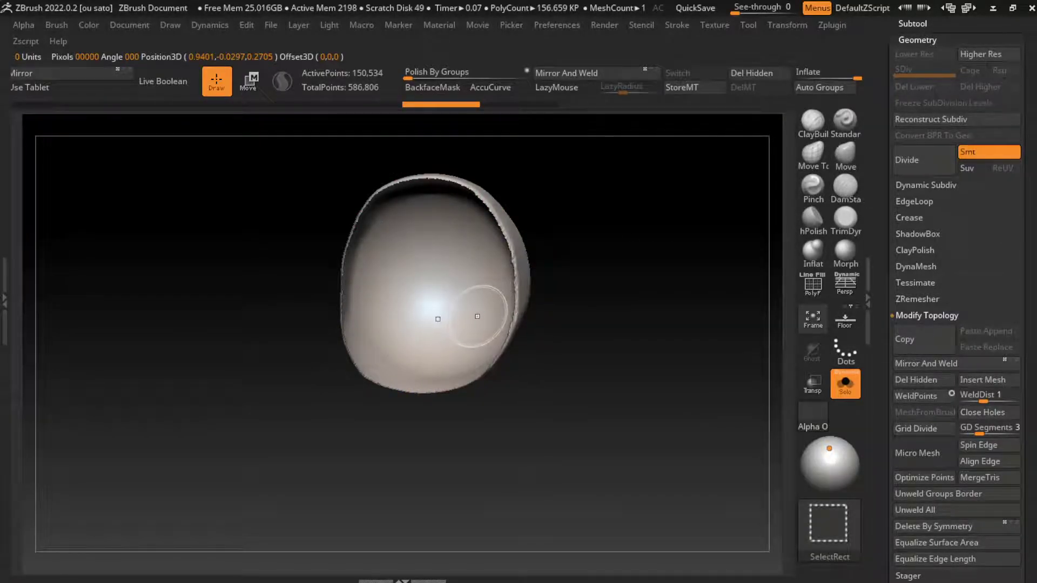
left_click(813, 285)
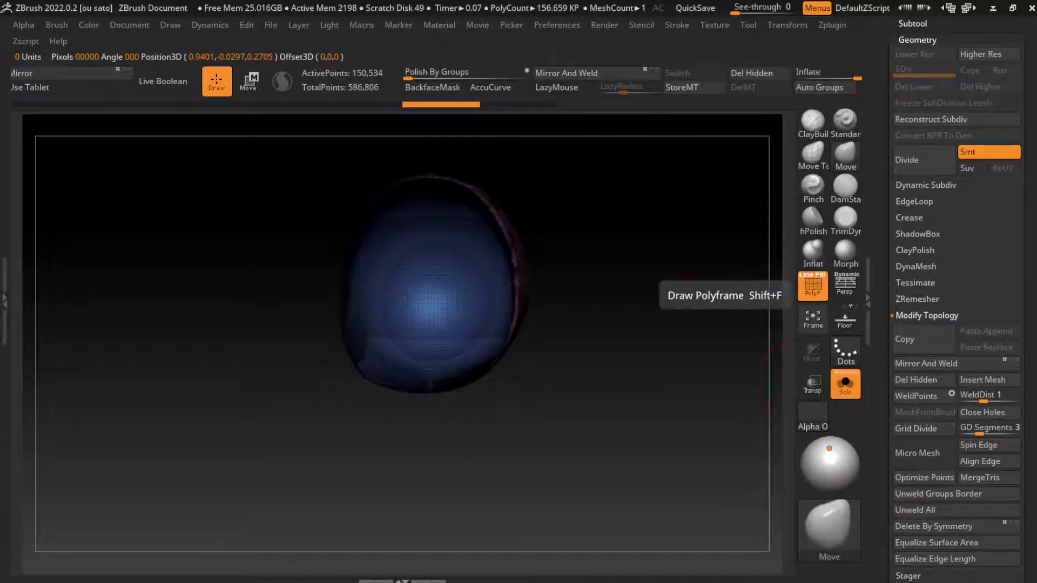
left_click_drag(589, 287, 539, 307)
scroll(539, 307, "up", 5)
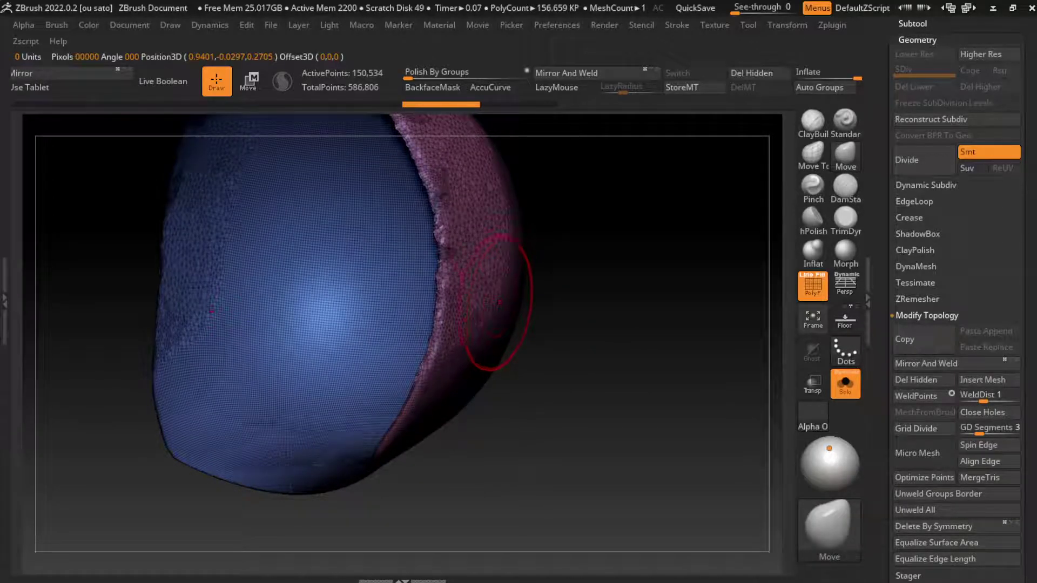
Delete the cap's hidden blue inner polygroup, close the hole, and show all subtools again.
left_click(338, 341, "ctrl+alt+shift")
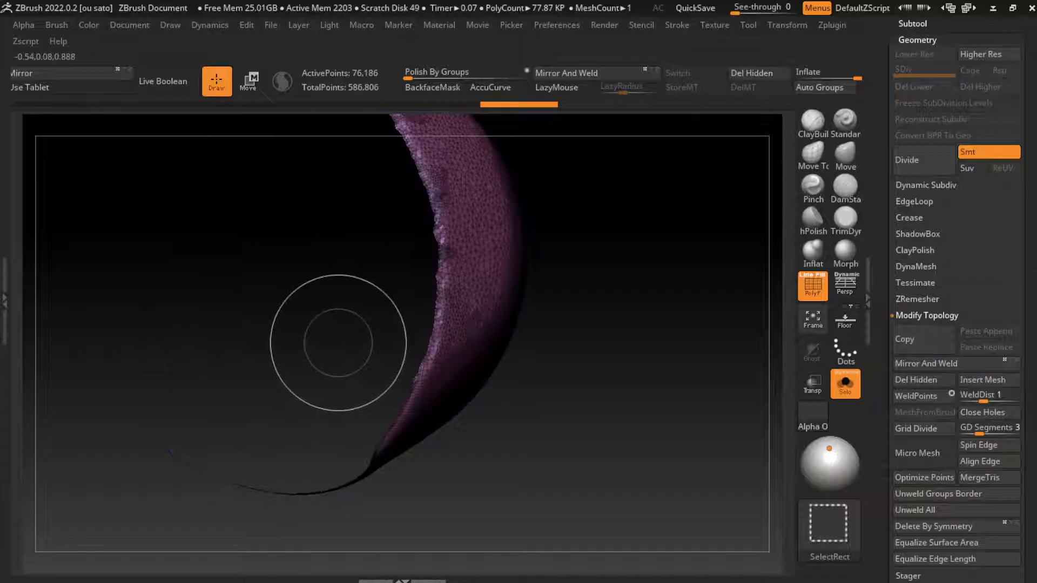
left_click(752, 73)
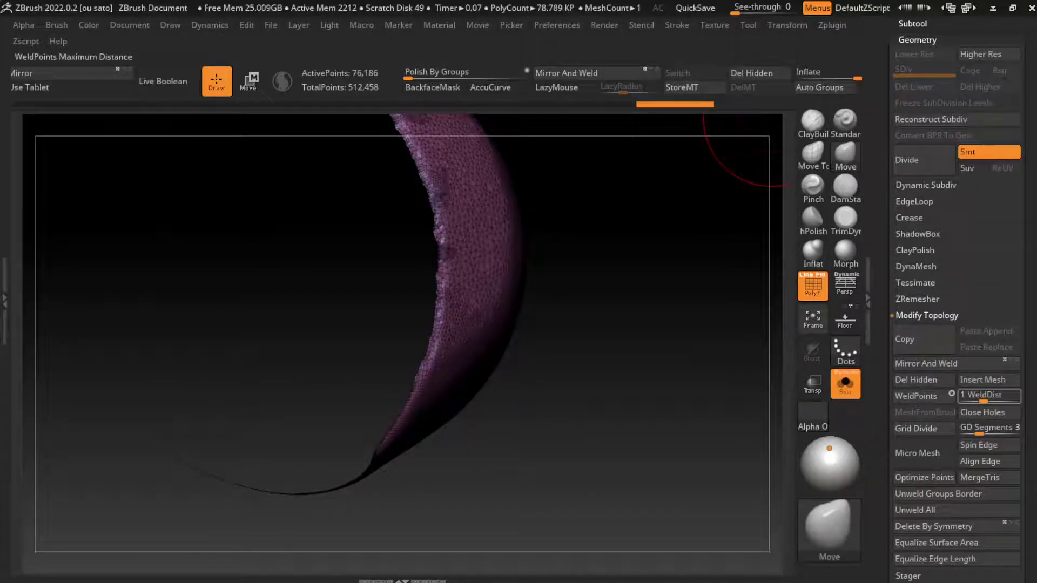
left_click(983, 412)
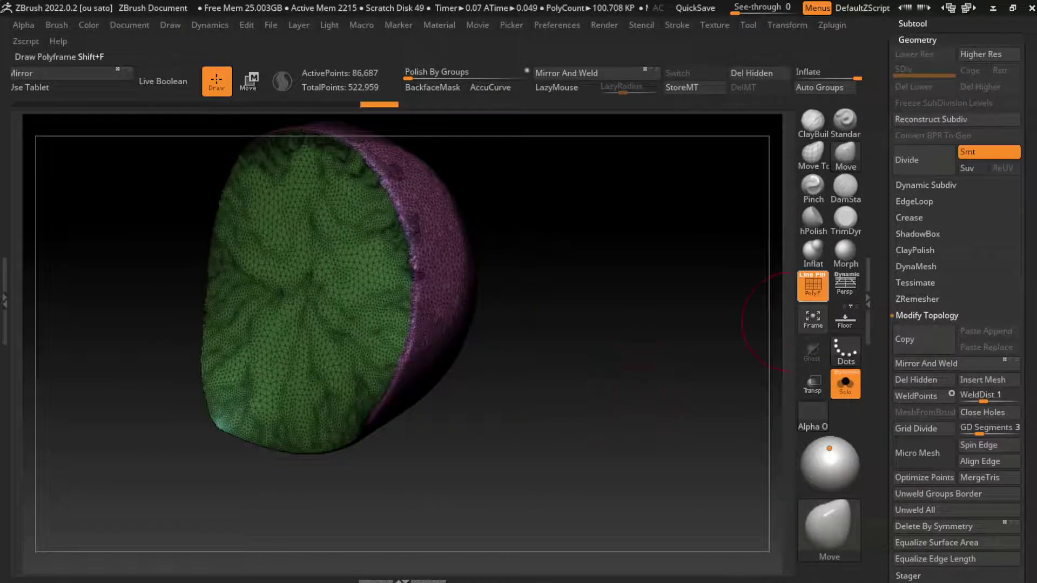
left_click(813, 284)
left_click(845, 384)
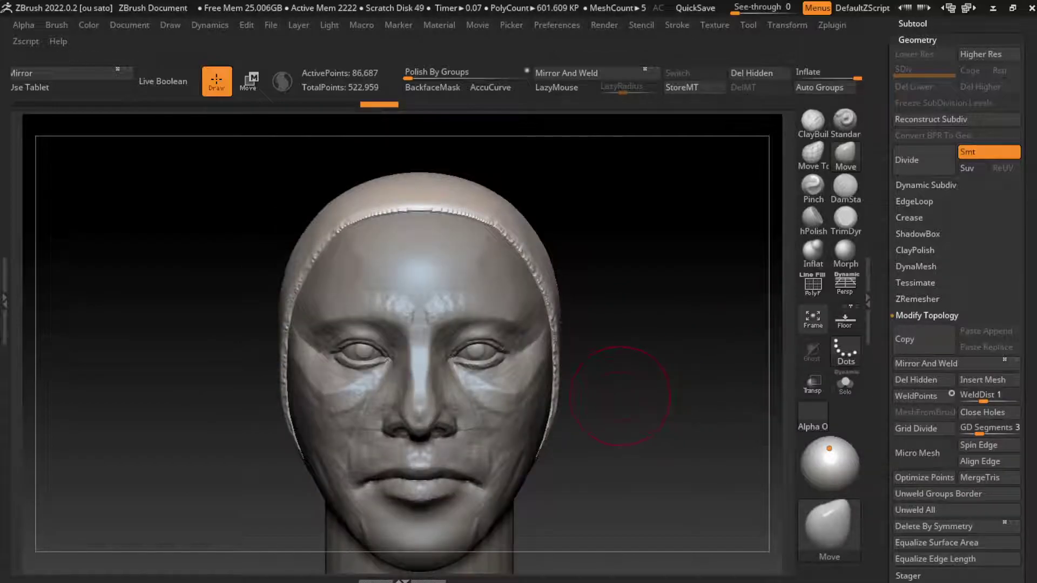
Select the head subtool and shrink the Move brush for finer work.
key("f")
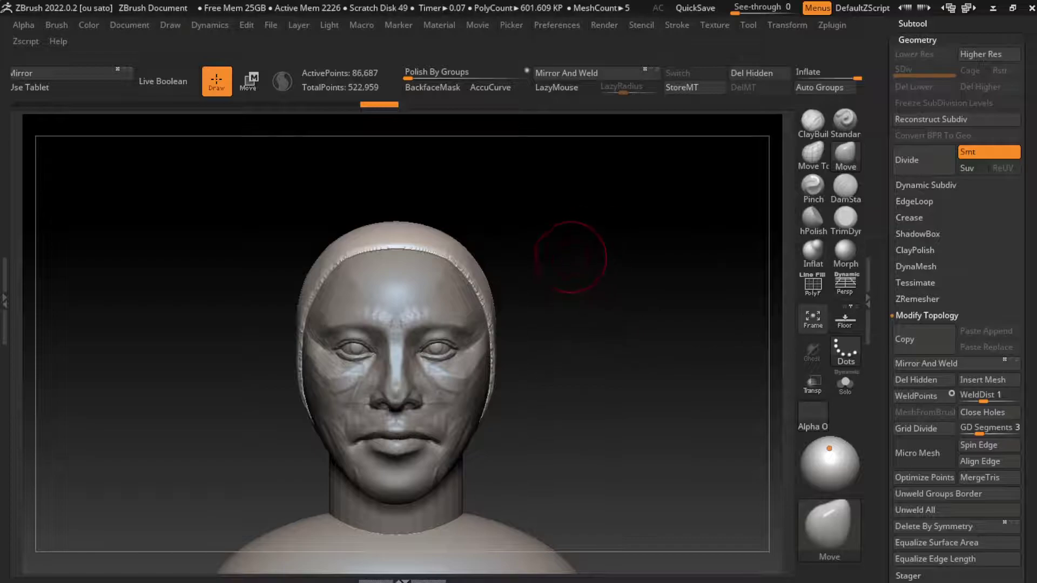
left_click(479, 339, "alt")
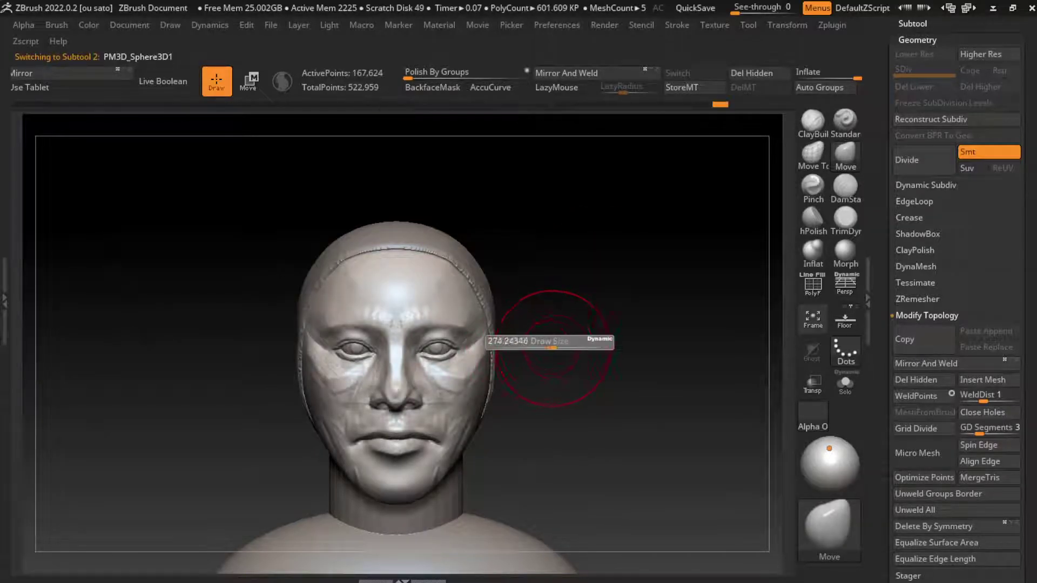
key("b")
key("Escape")
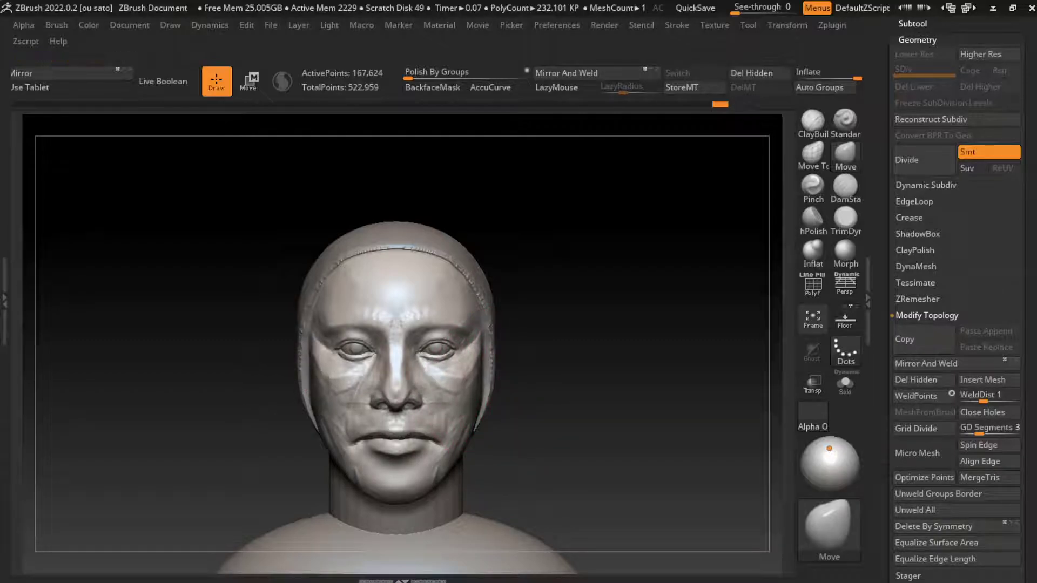
key("s")
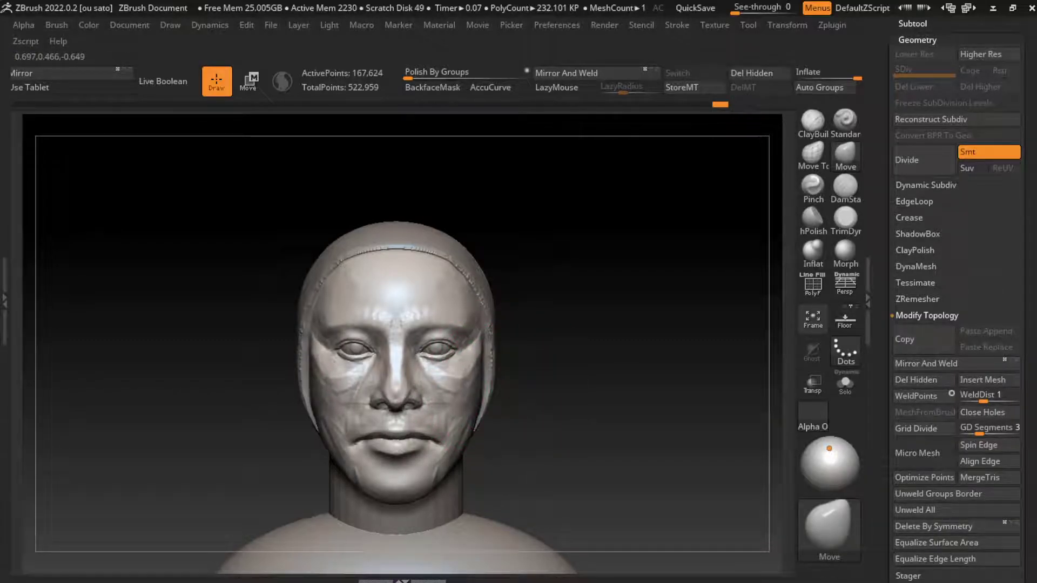
key("s")
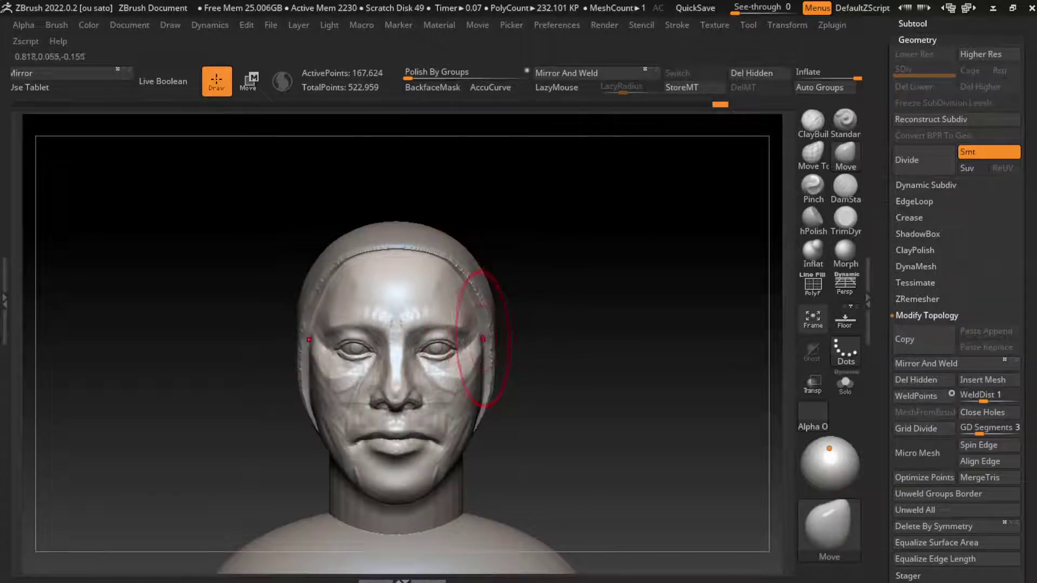
key("s")
left_click_drag(515, 372, 520, 370)
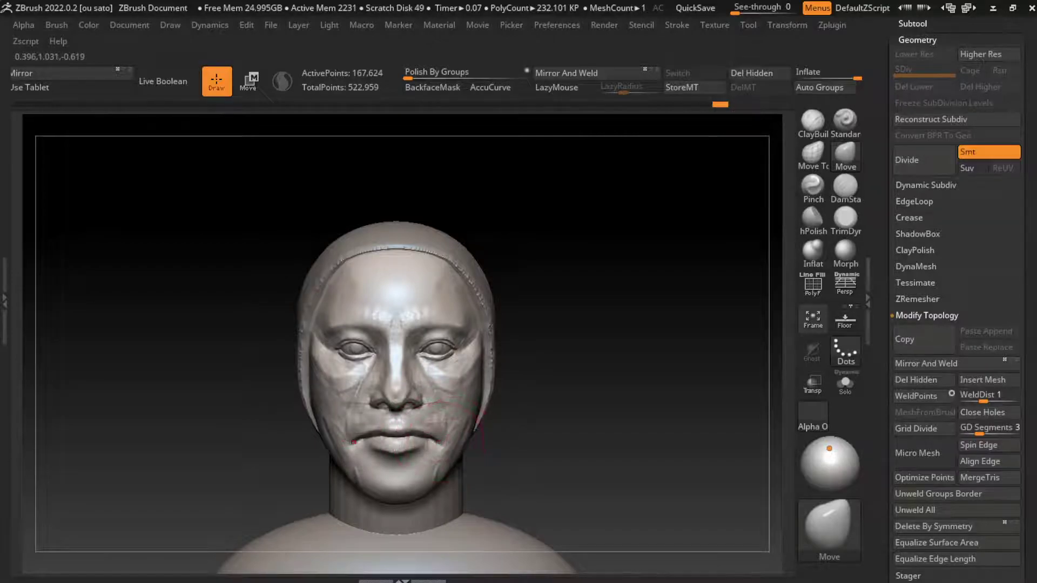
Reshape the mouth corners and jawline symmetrically on both sides.
mouse_move(447, 438)
left_mouse_down()
mouse_move(418, 443)
mouse_move(421, 484)
left_mouse_up()
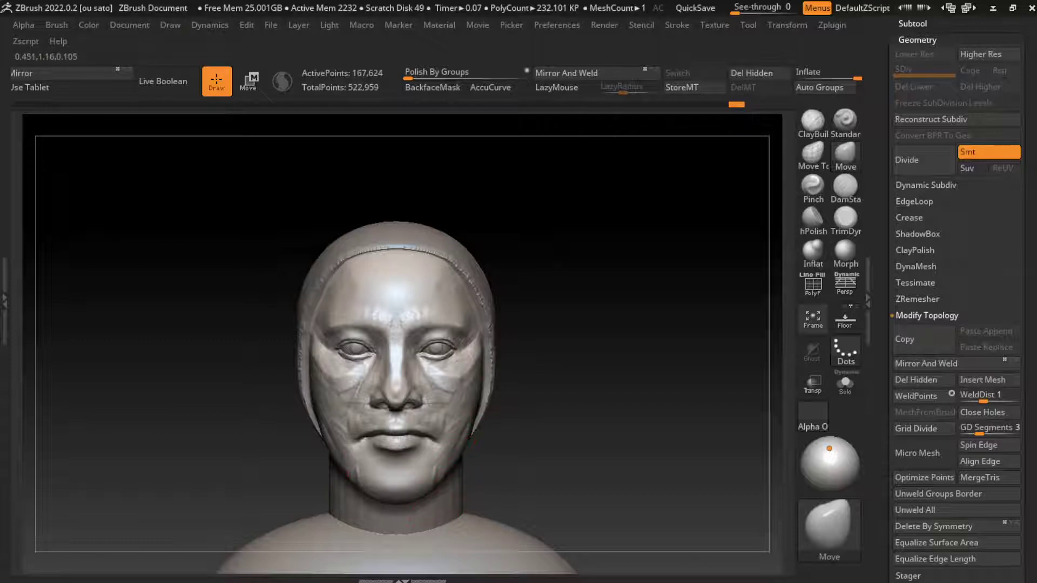
left_click_drag(451, 466, 424, 490)
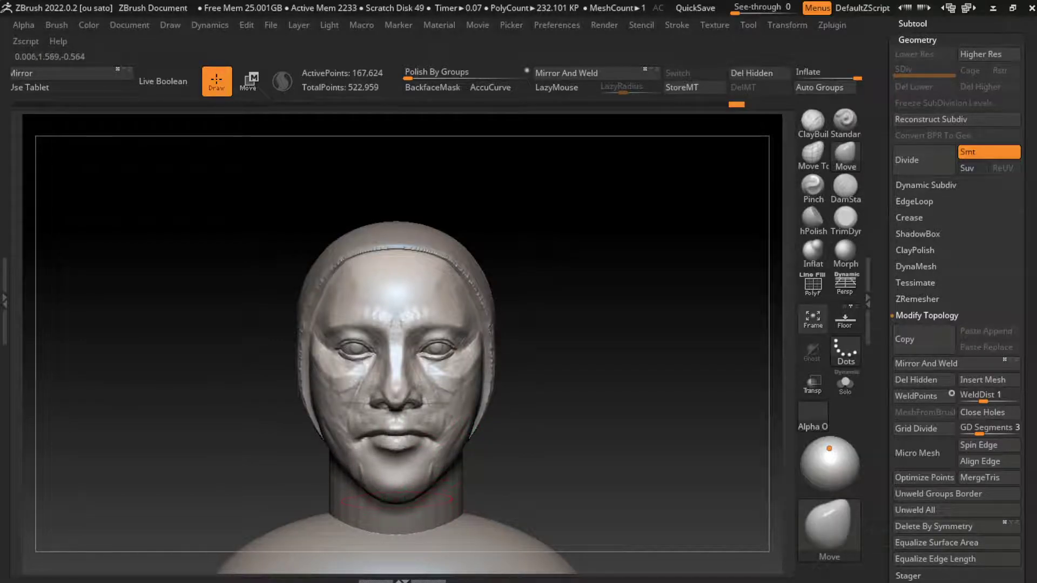
right_click_drag(396, 483, 292, 476)
Build up and smooth the jaw and chin with ClayBuildup and LazyMouse.
key("b")
key("c")
key("b")
key("l")
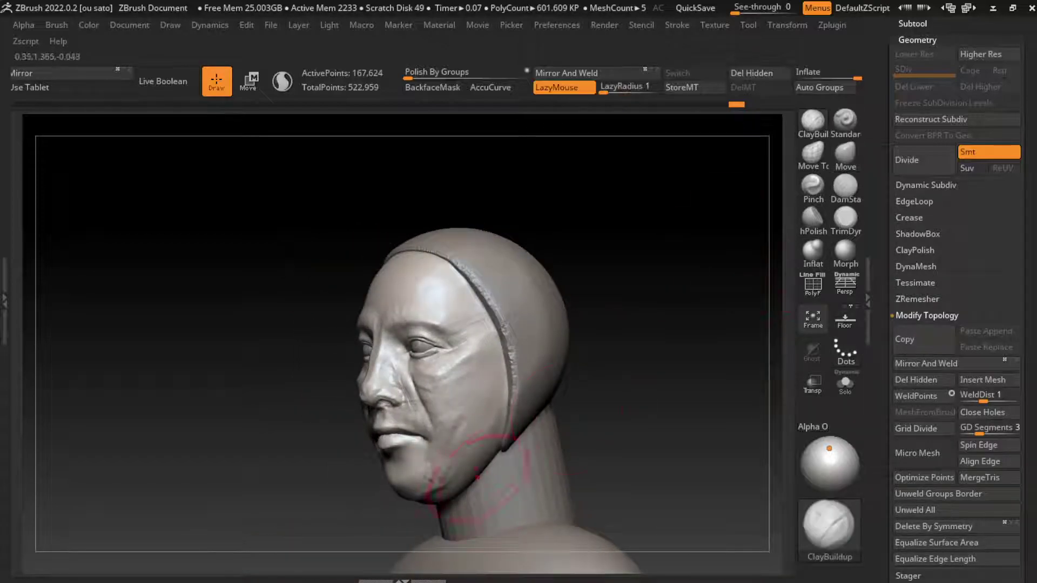
mouse_move(429, 497)
left_mouse_down("shift")
mouse_move(454, 476)
mouse_move(497, 518)
mouse_move(464, 432)
mouse_move(453, 493)
left_mouse_up("shift")
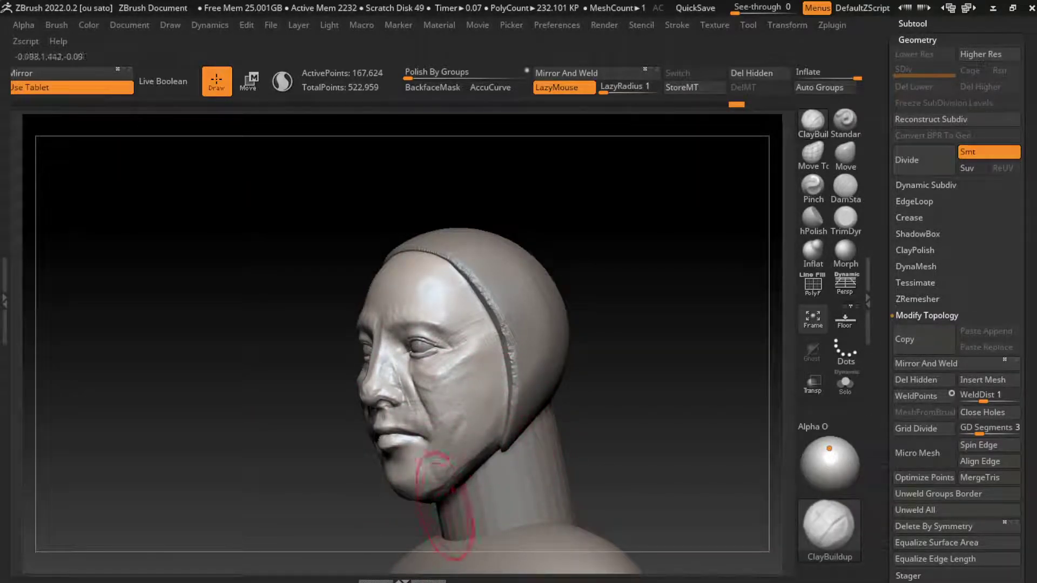
left_click_drag(637, 432, 632, 394)
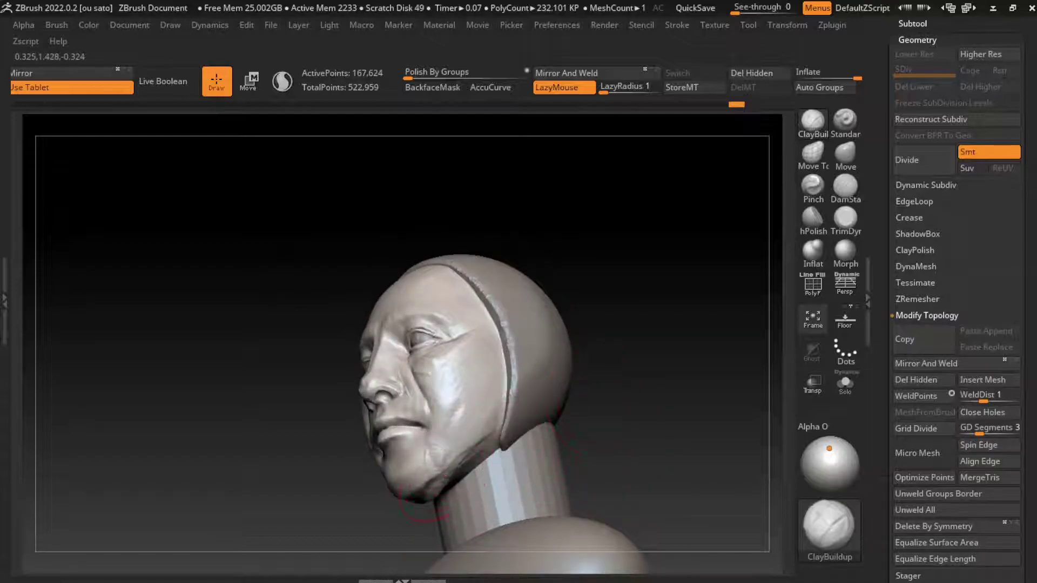
left_click_drag(424, 505, 416, 532)
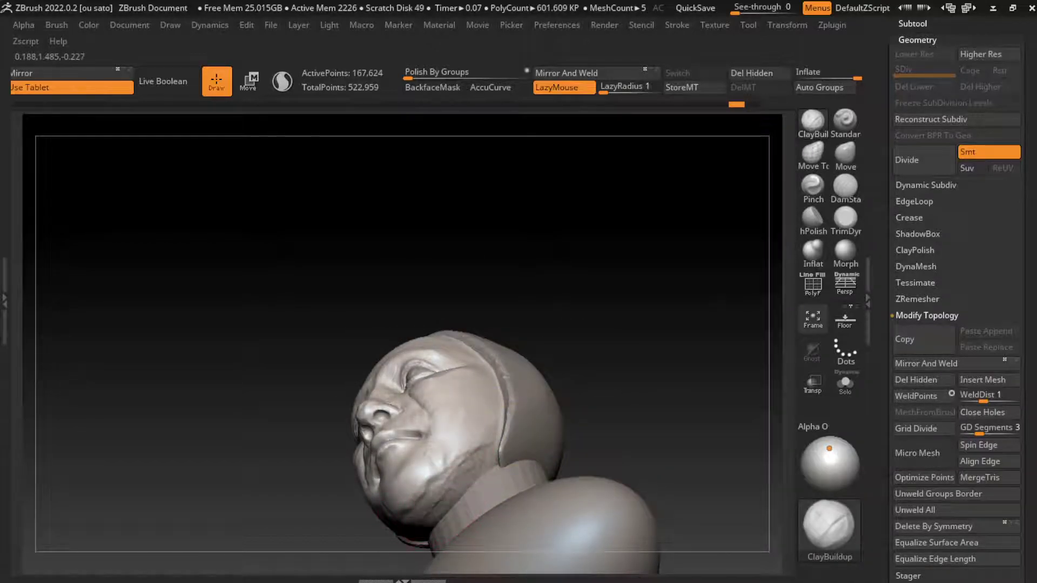
left_click_drag(479, 453, 432, 475)
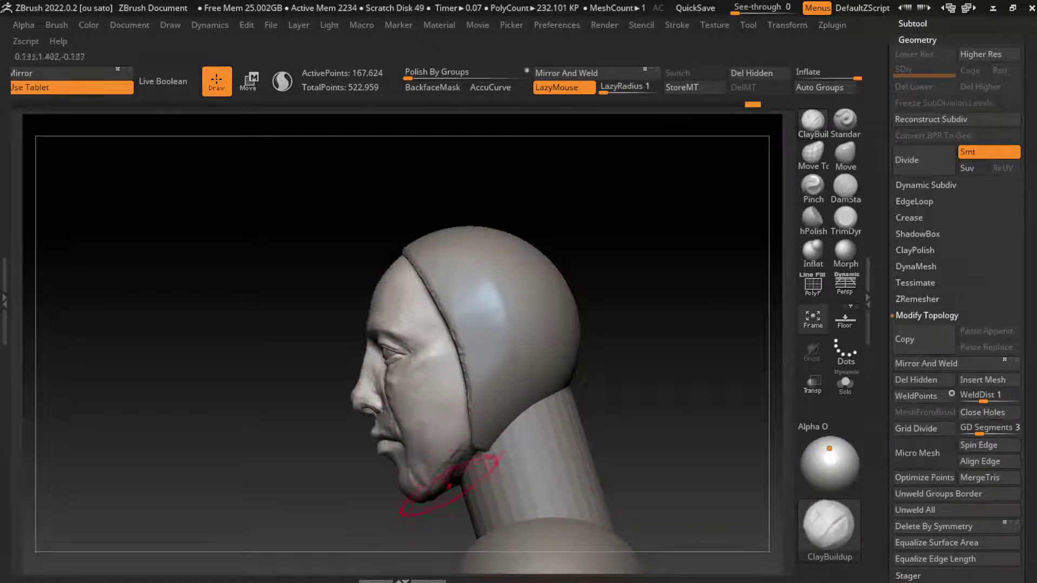
Toggle Solo to check the head alone, then face the bust forward.
left_click(845, 383)
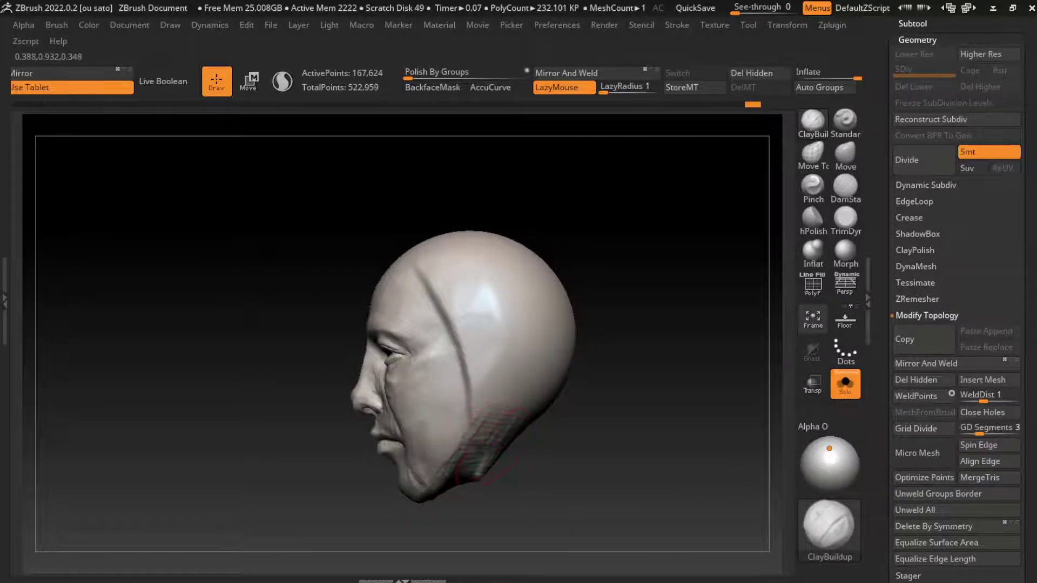
left_click_drag(442, 489, 730, 410)
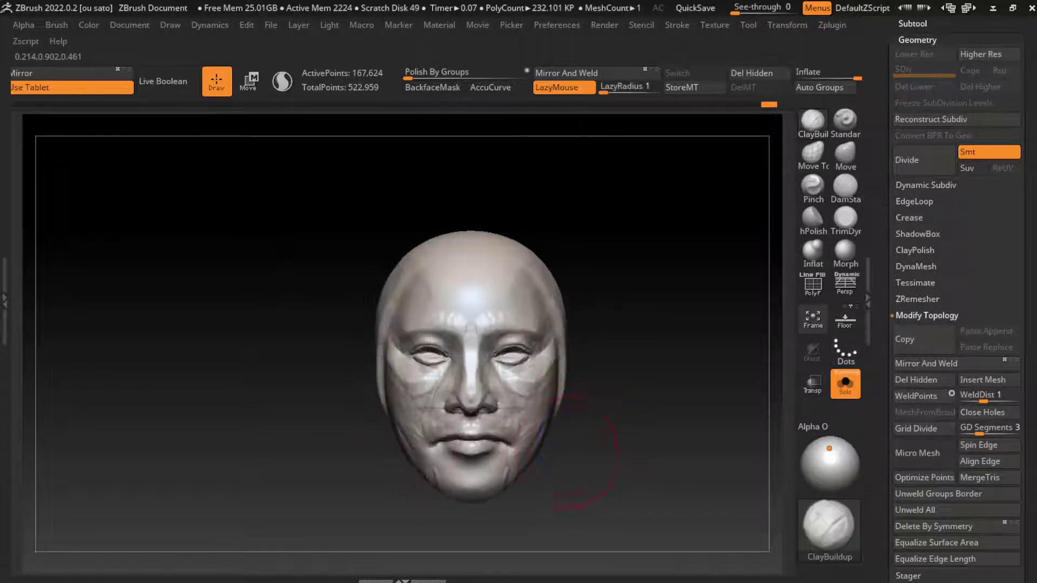
left_click(846, 383)
left_click_drag(688, 448, 664, 448)
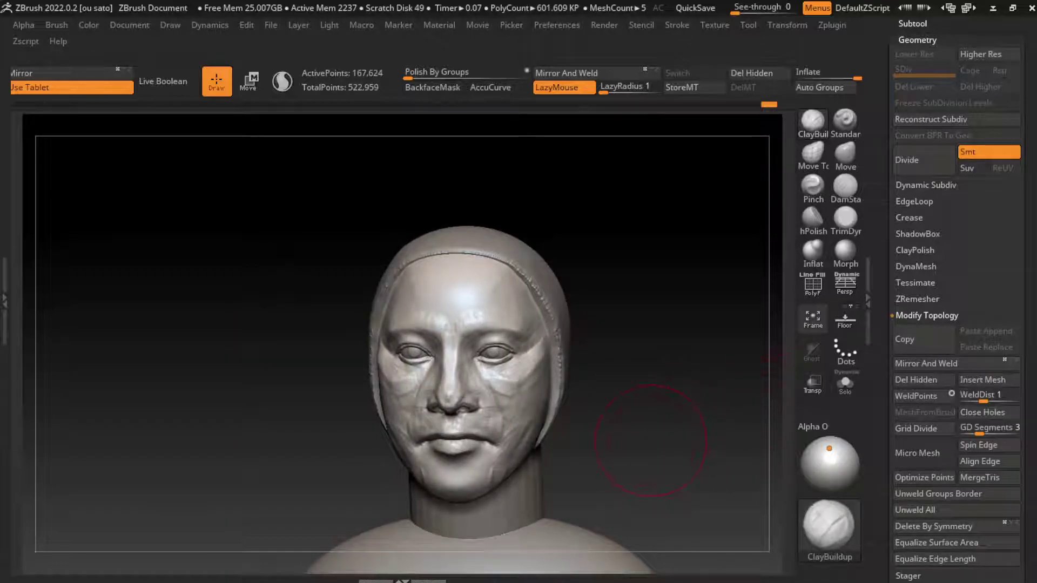
mouse_move(624, 437)
left_mouse_down()
mouse_move(631, 428)
mouse_move(559, 412)
left_mouse_up()
Shrink the brush, switch to the Move brush, and select the eyeball subtool.
key("s")
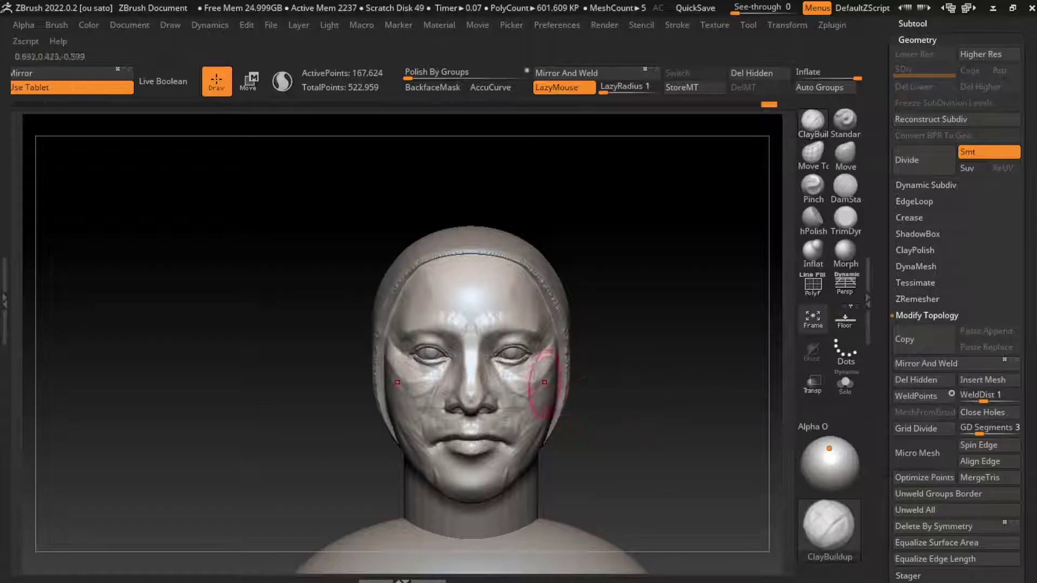
key("b")
key("m")
key("v")
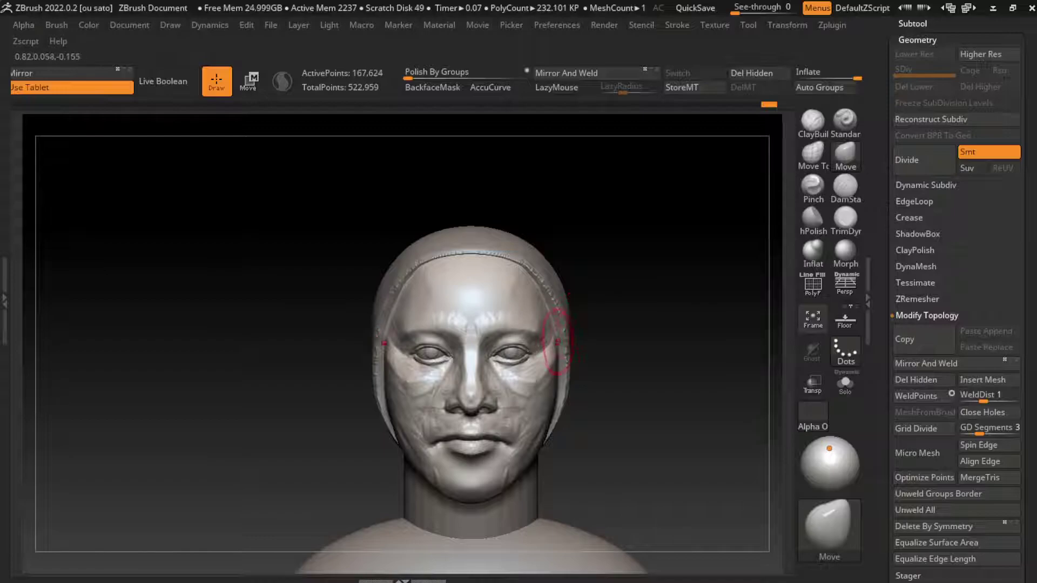
left_click(422, 346, "alt")
Shift the eyeballs slightly along X with the gizmo, then return to Draw mode.
key("w")
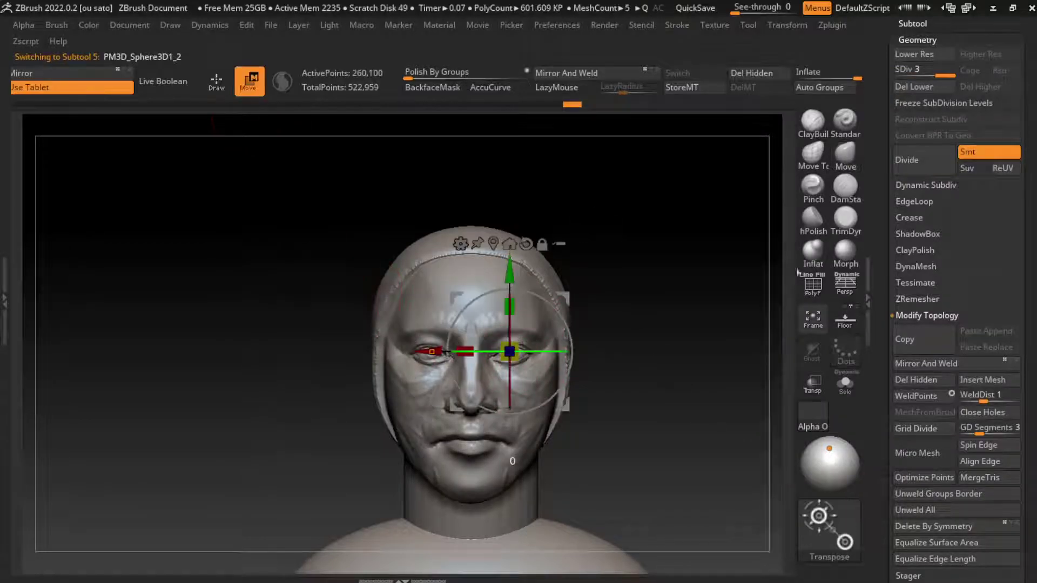
scroll(432, 351, "up", 3)
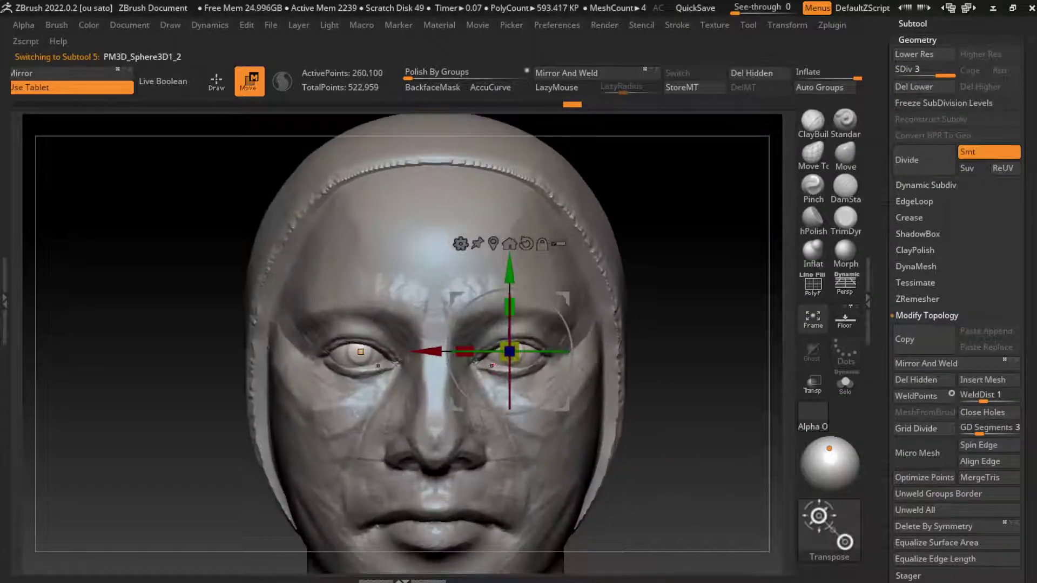
left_click_drag(432, 352, 430, 352)
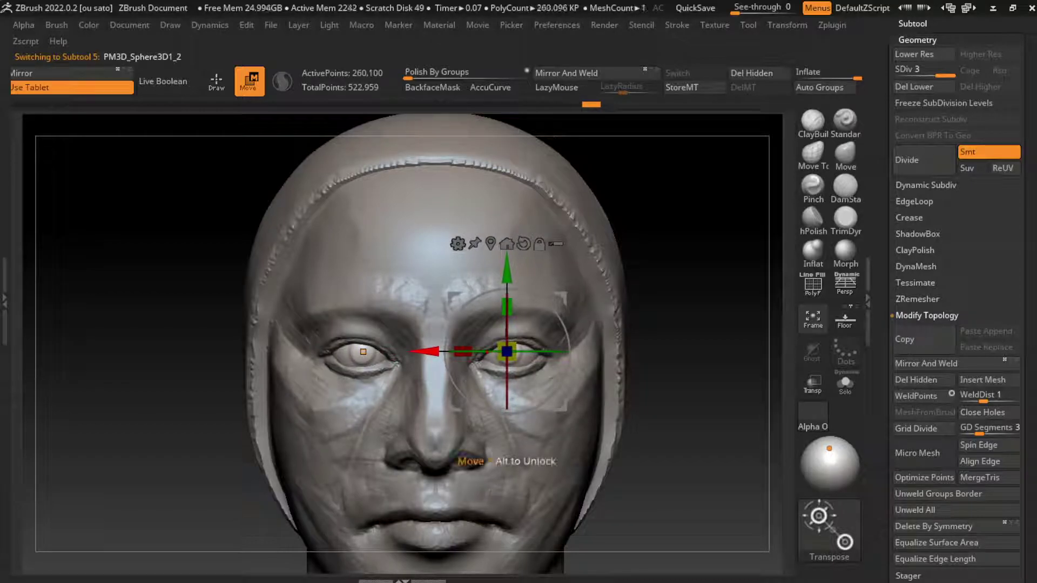
key("q")
key("f")
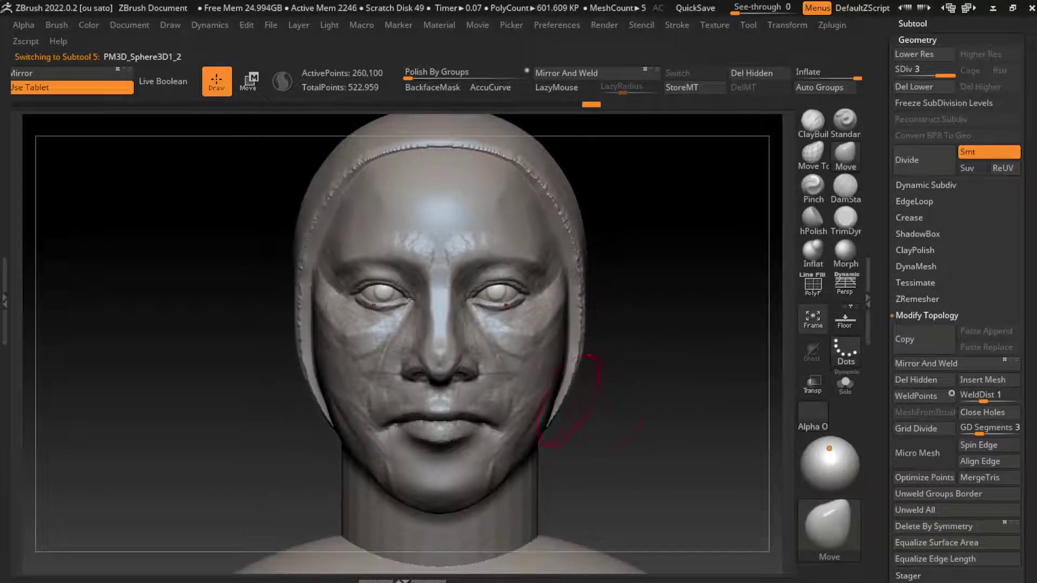
Select the head, resize the brush to about 176.8, and refine the upper-lip ridge.
left_click(479, 372, "alt")
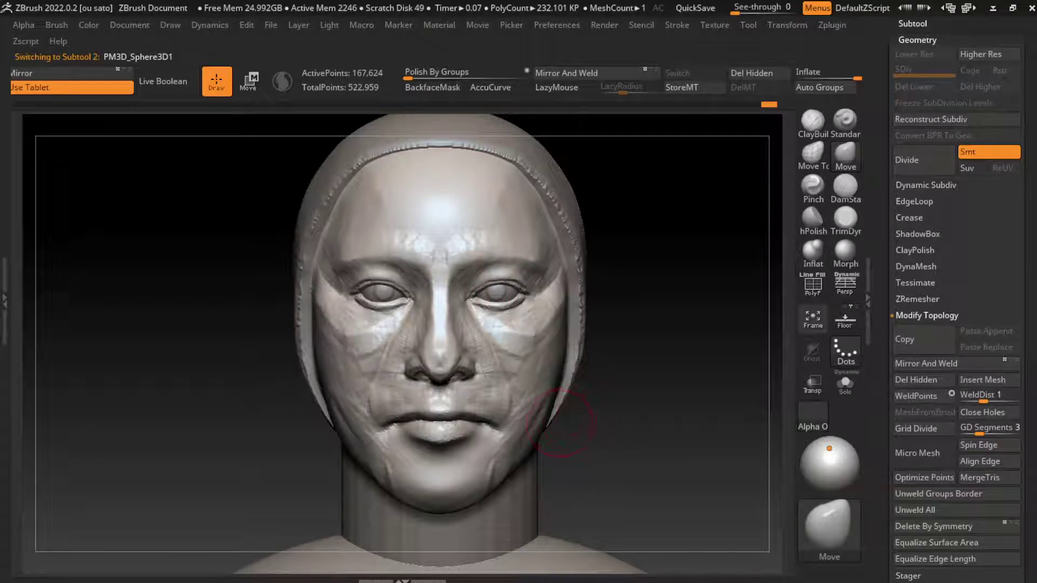
key("s")
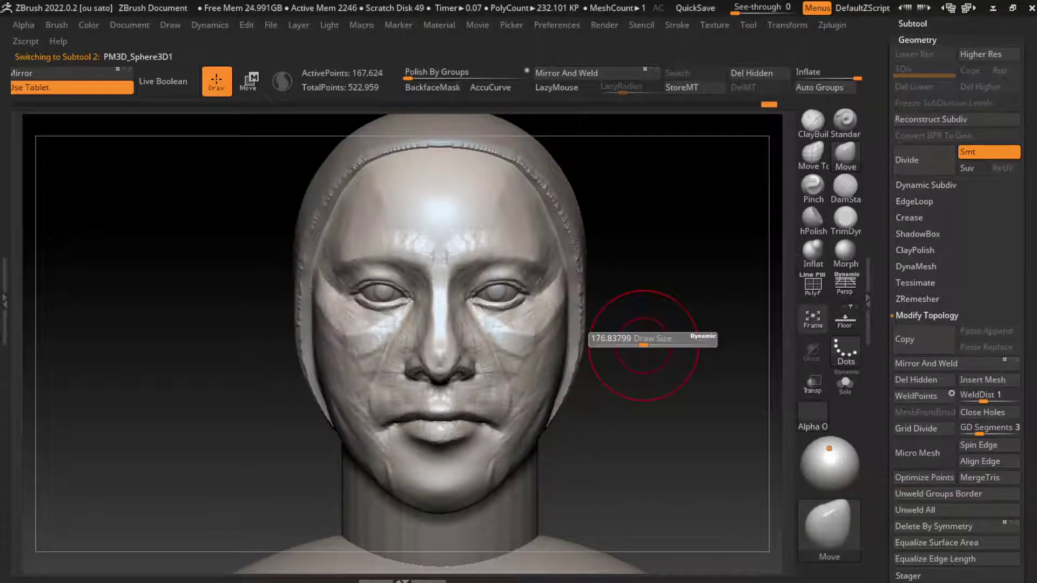
key("s")
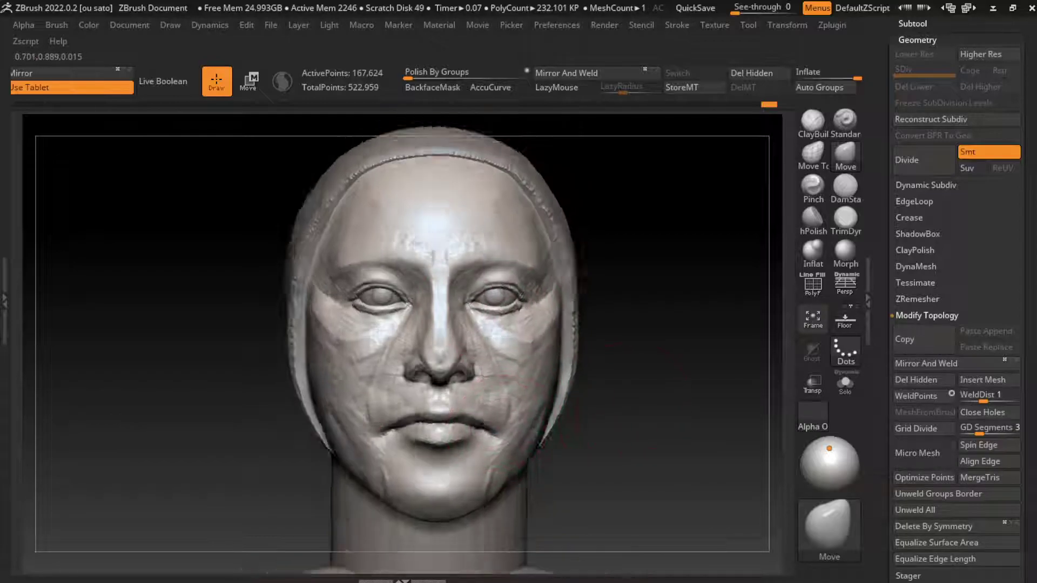
key("s")
mouse_move(630, 317)
left_mouse_down()
mouse_move(605, 338)
mouse_move(621, 311)
left_mouse_up()
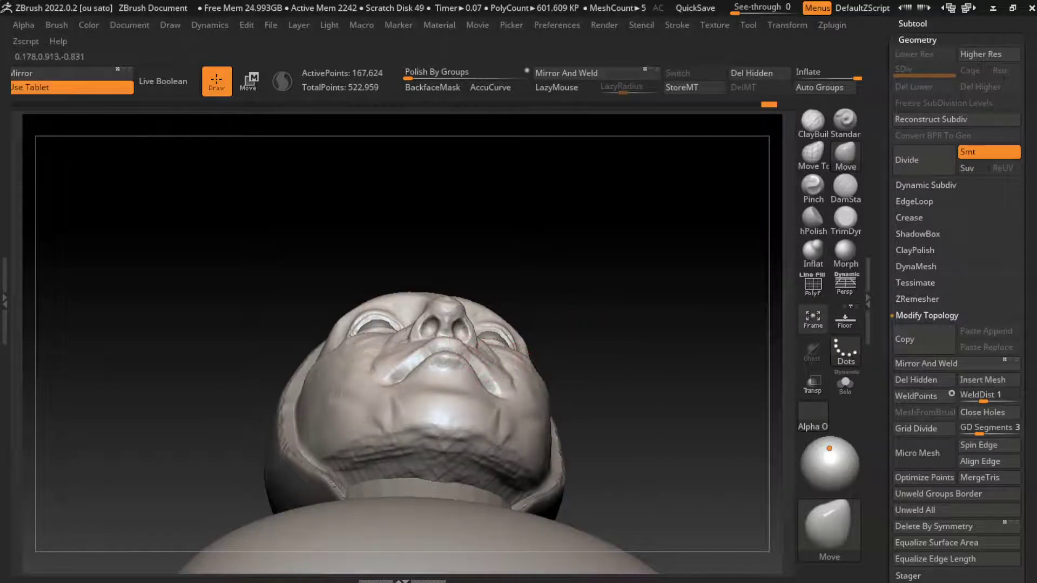
left_click_drag(403, 354, 438, 357)
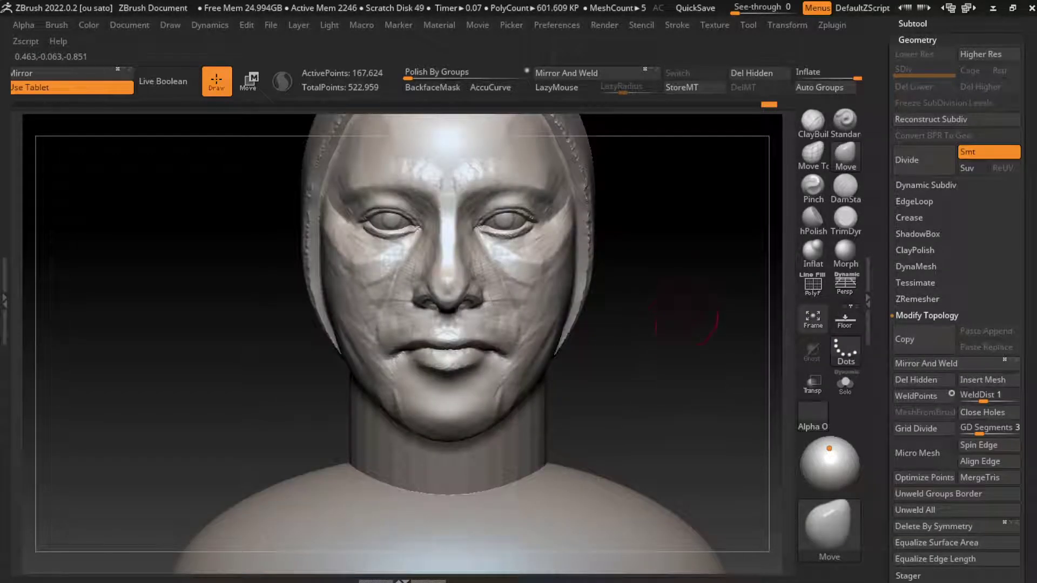
Build up the upper lip and left mouth corner with ClayBuildup, undoing a bad stroke.
left_click(812, 120)
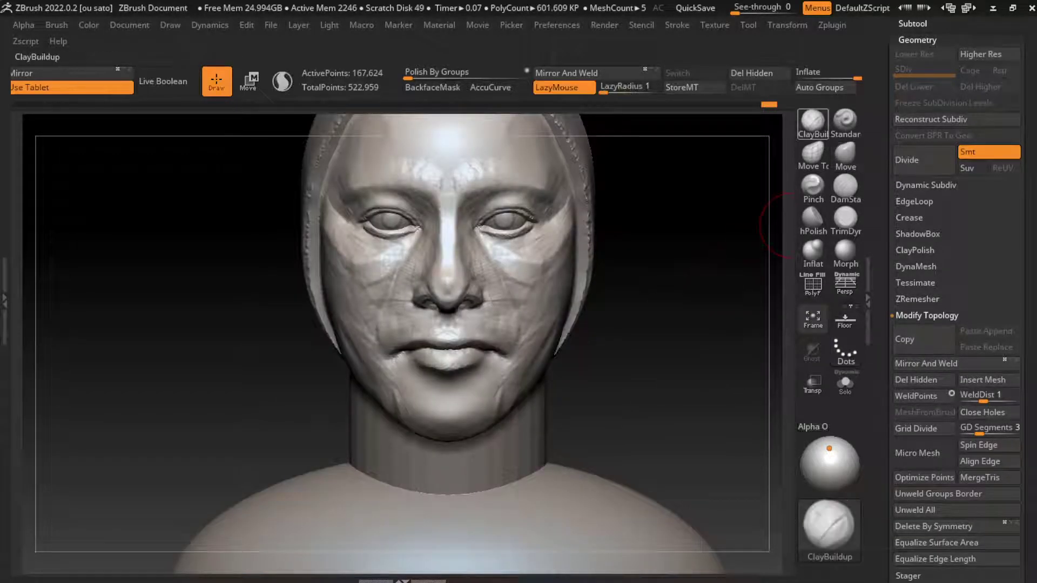
left_click_drag(447, 328, 440, 345)
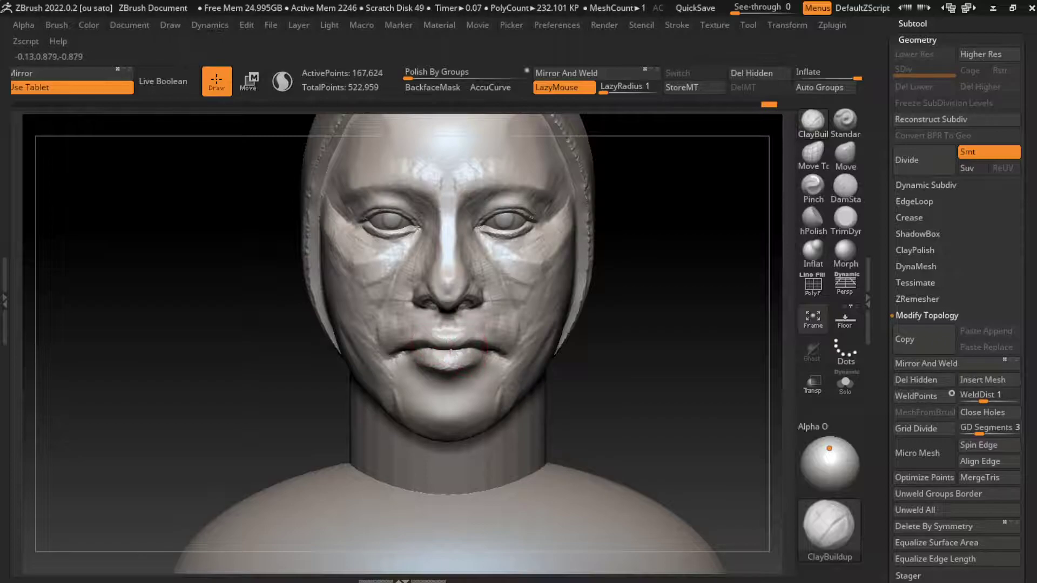
left_click_drag(411, 348, 451, 352)
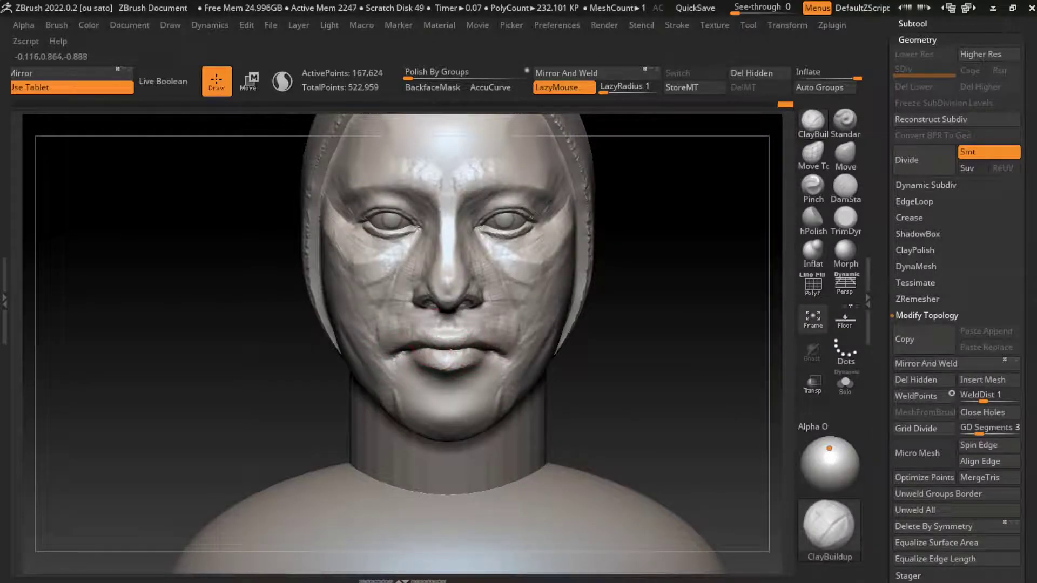
key("ctrl+z")
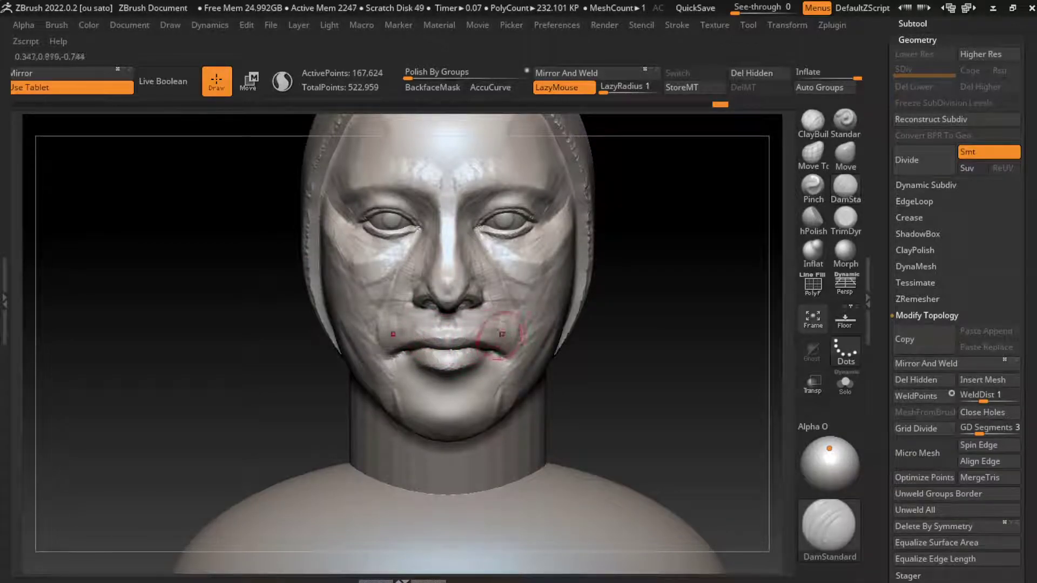
Return to a front view and enlarge the Move brush to about 344 draw size.
left_click(812, 120)
right_click_drag(490, 166, 465, 327)
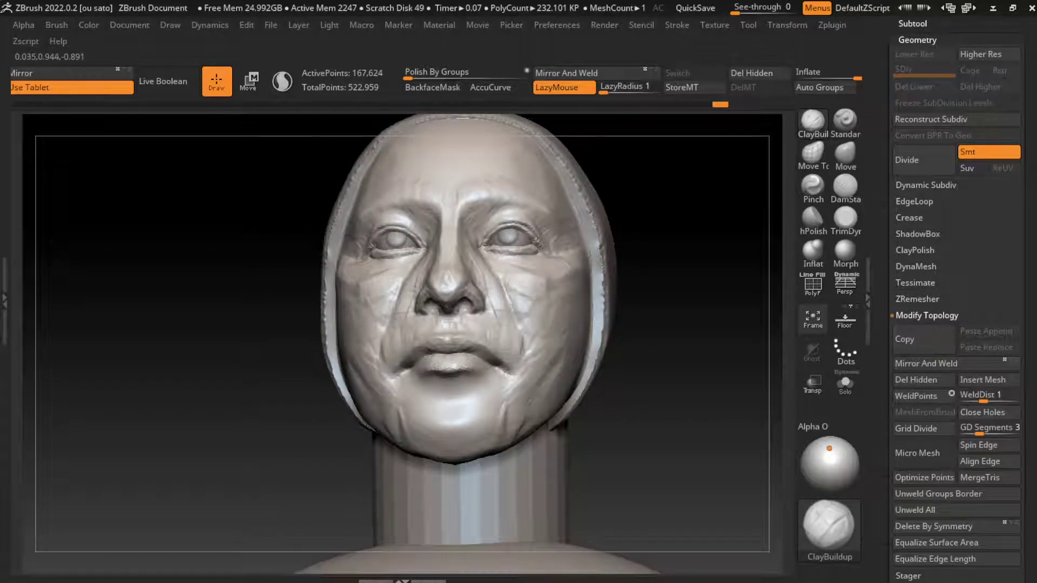
mouse_move(638, 410)
right_mouse_down()
mouse_move(641, 357)
mouse_move(620, 363)
right_mouse_up()
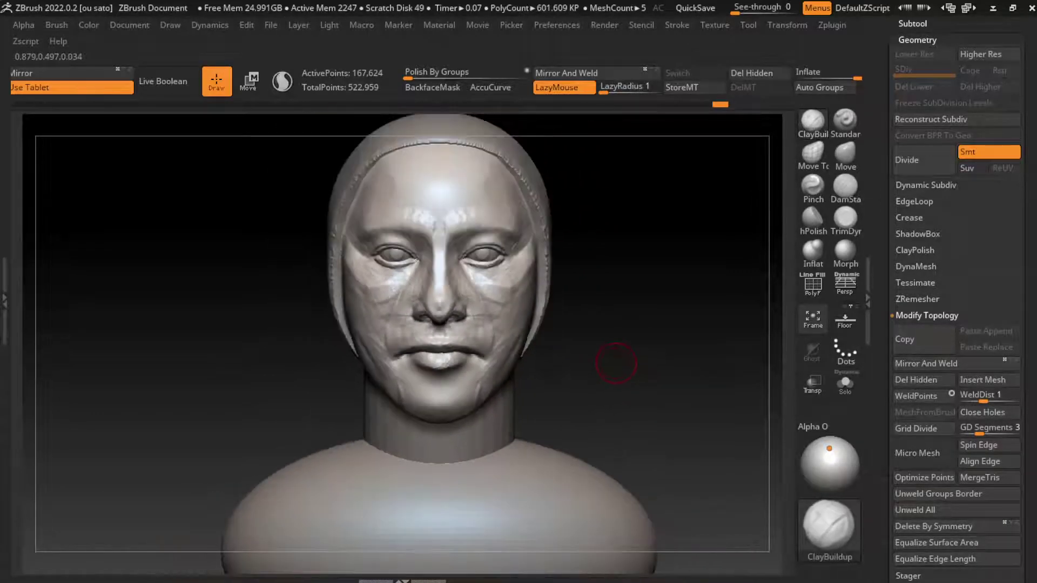
key("s")
key("s")
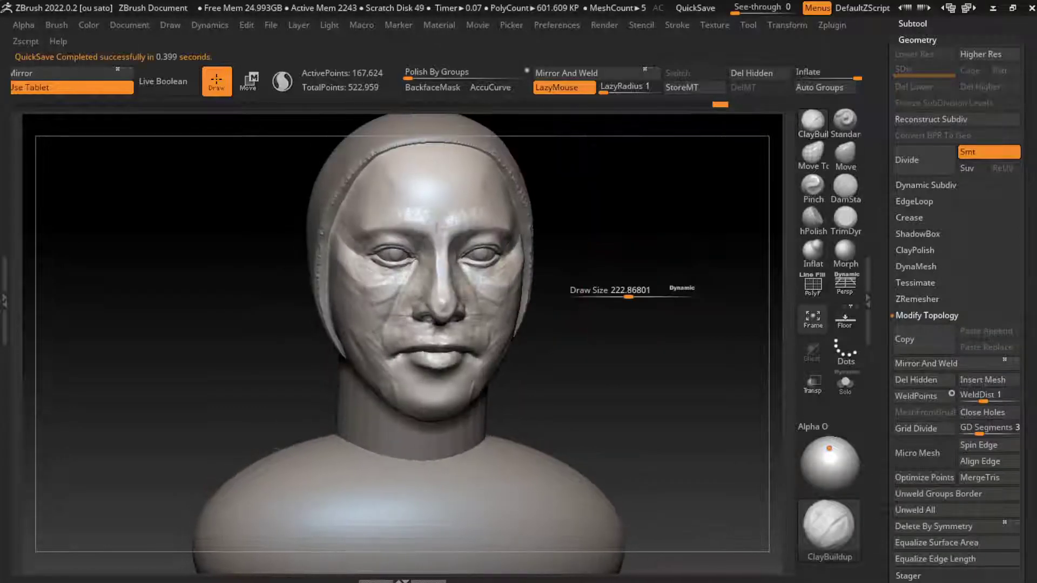
key("s")
key("s")
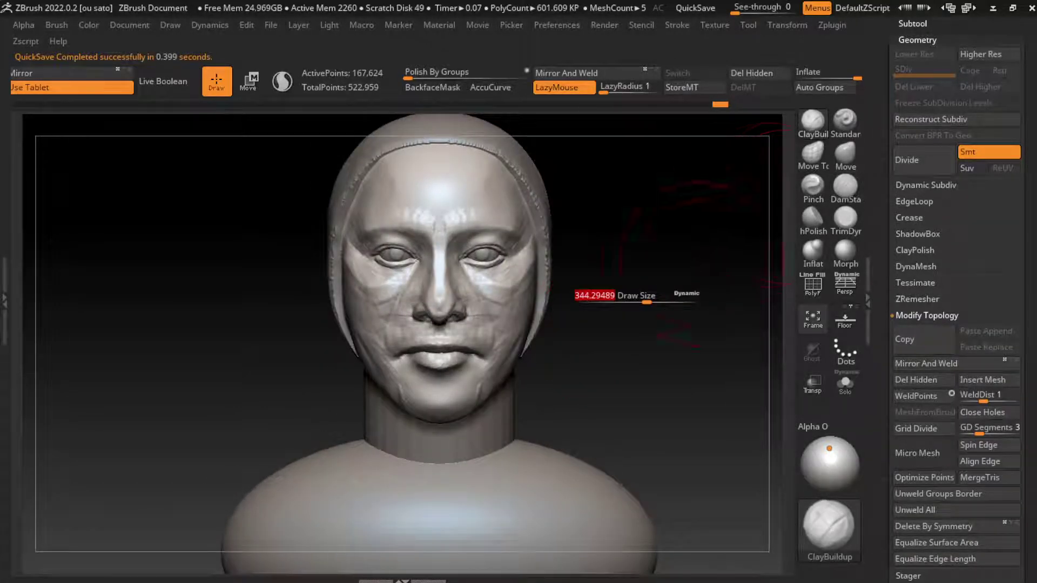
key("b")
key("m")
key("v")
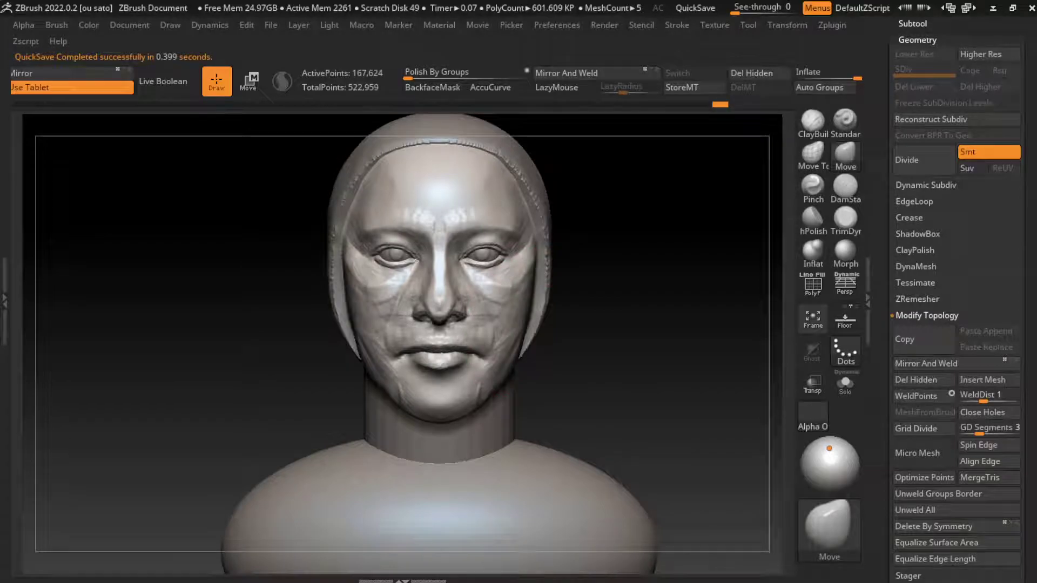
Inspect the face from several angles and mask along the right jawline.
right_click_drag(567, 292, 535, 294)
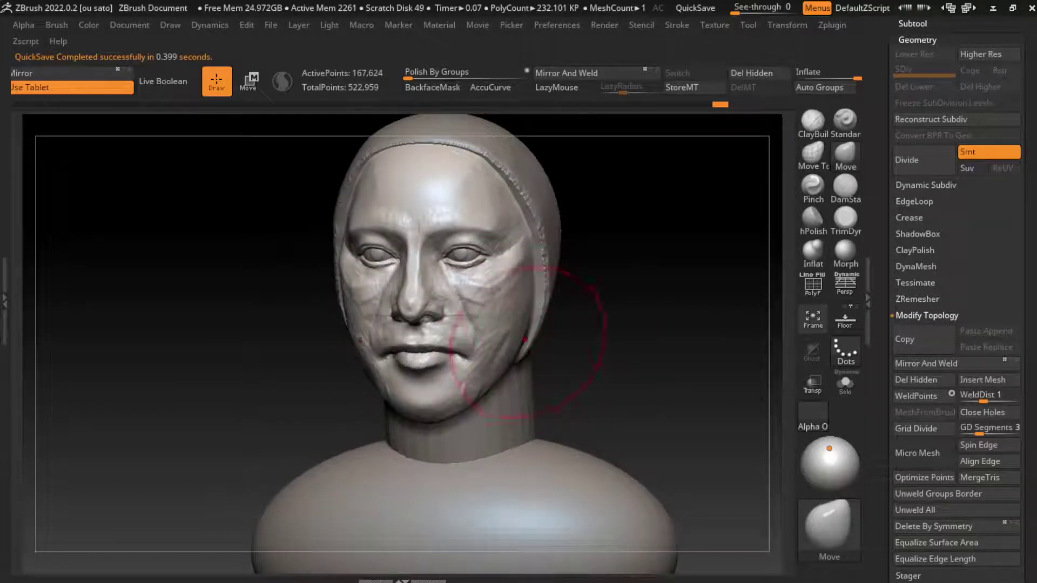
right_click_drag(525, 339, 600, 335)
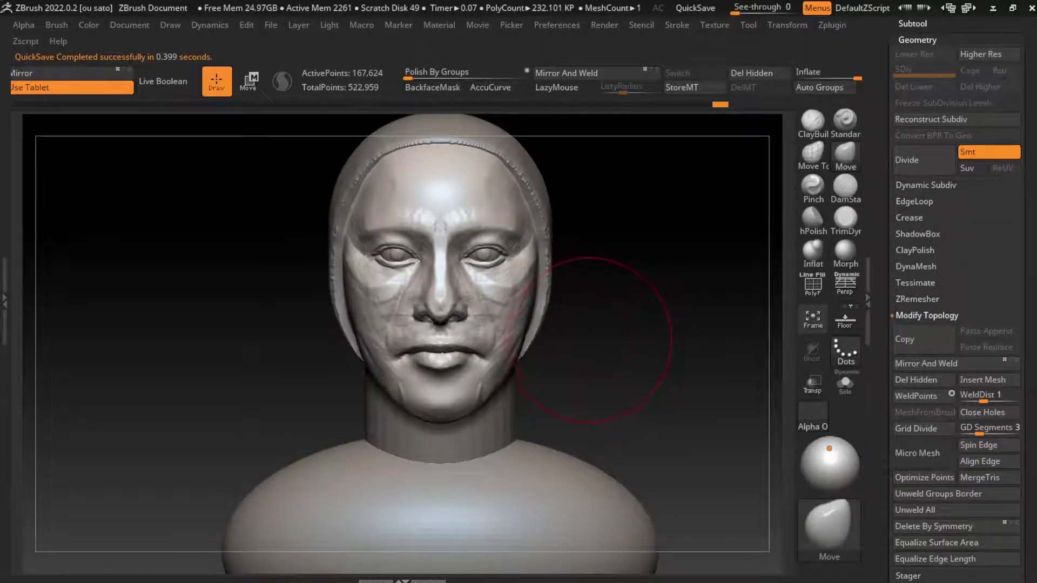
key("s")
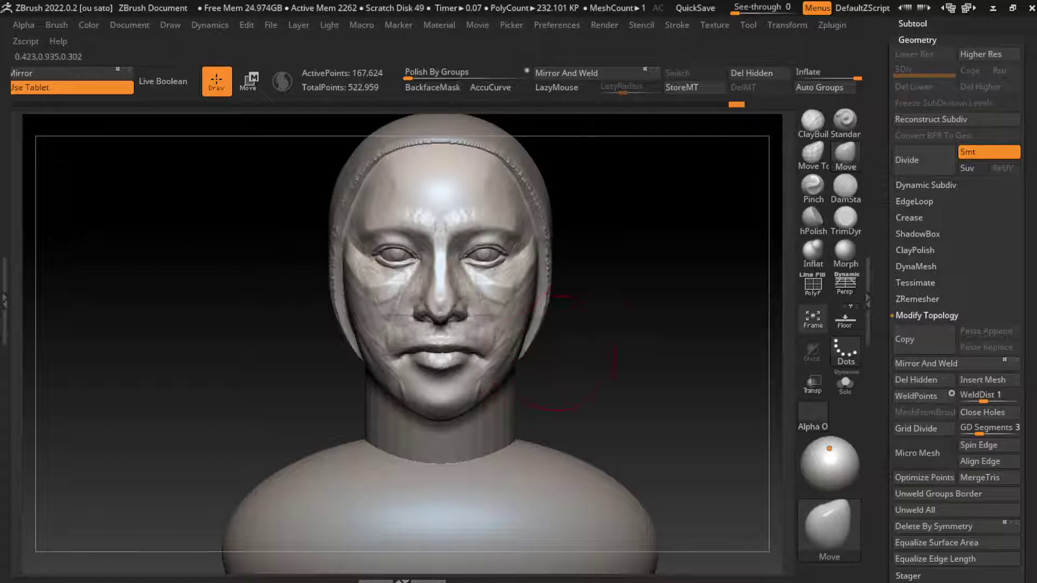
left_click(813, 122)
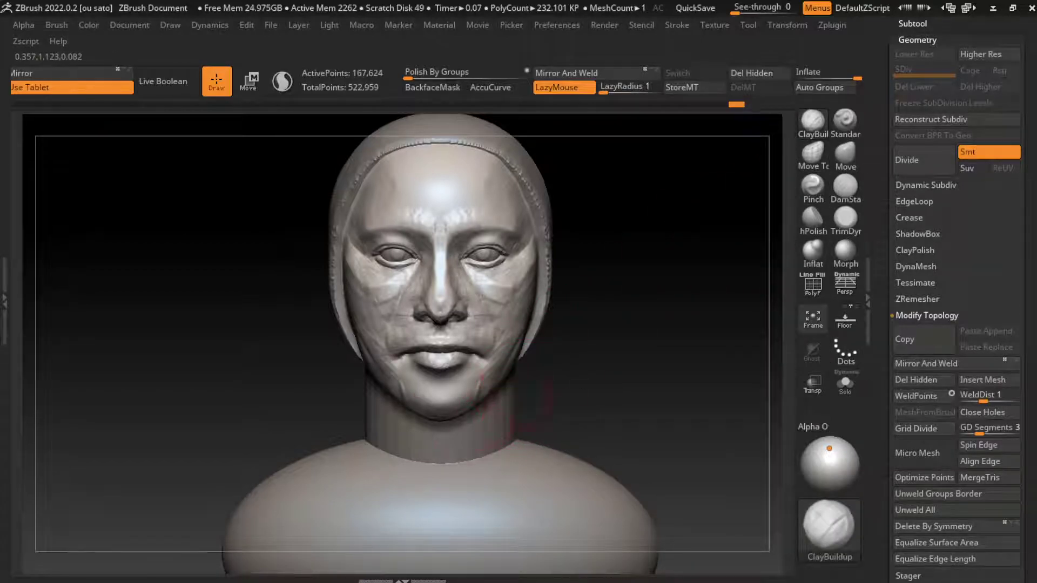
left_click_drag(543, 394, 583, 311)
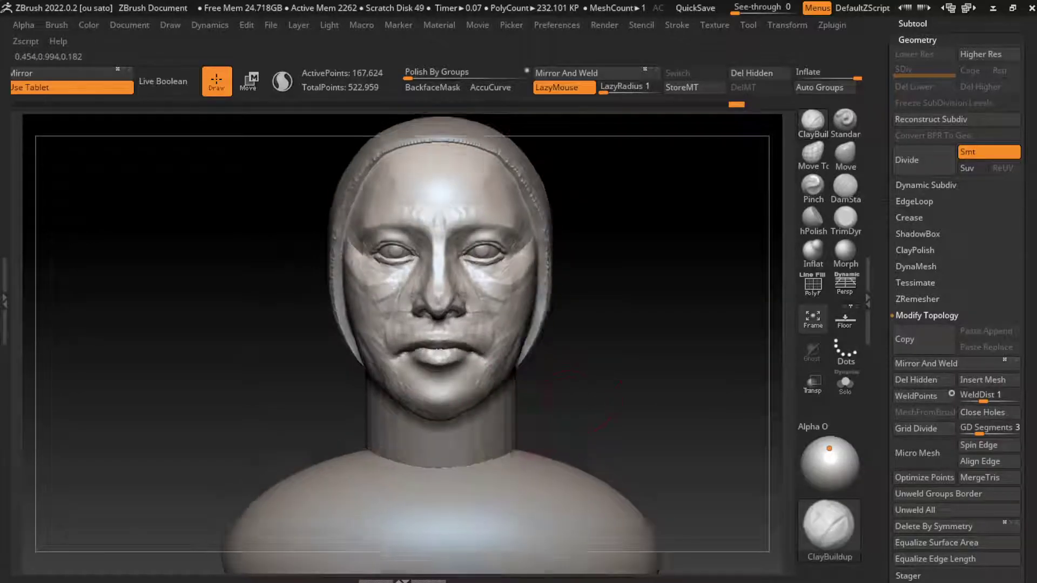
left_click_drag(535, 359, 470, 427)
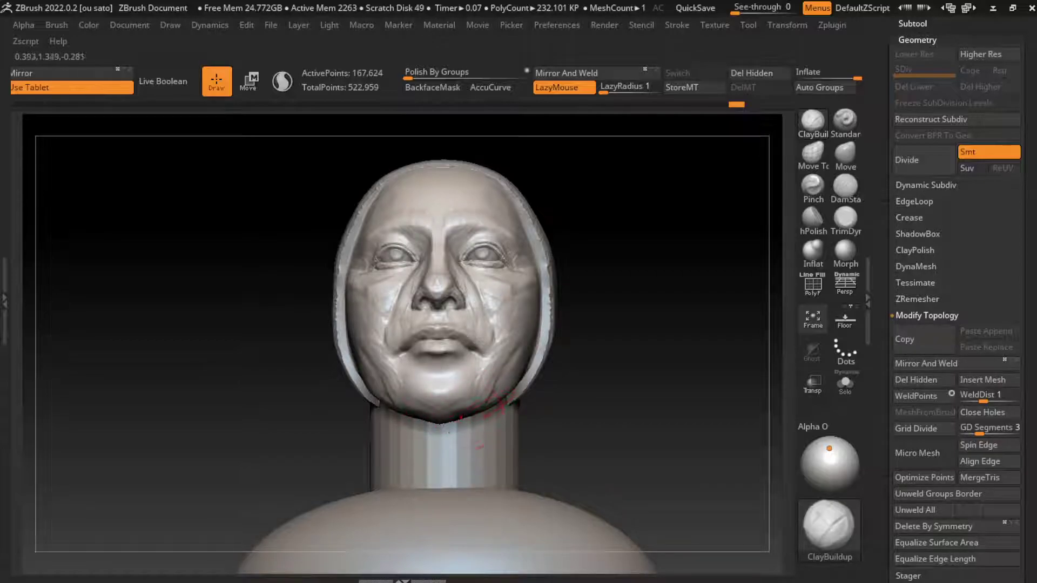
left_click_drag(535, 373, 682, 324)
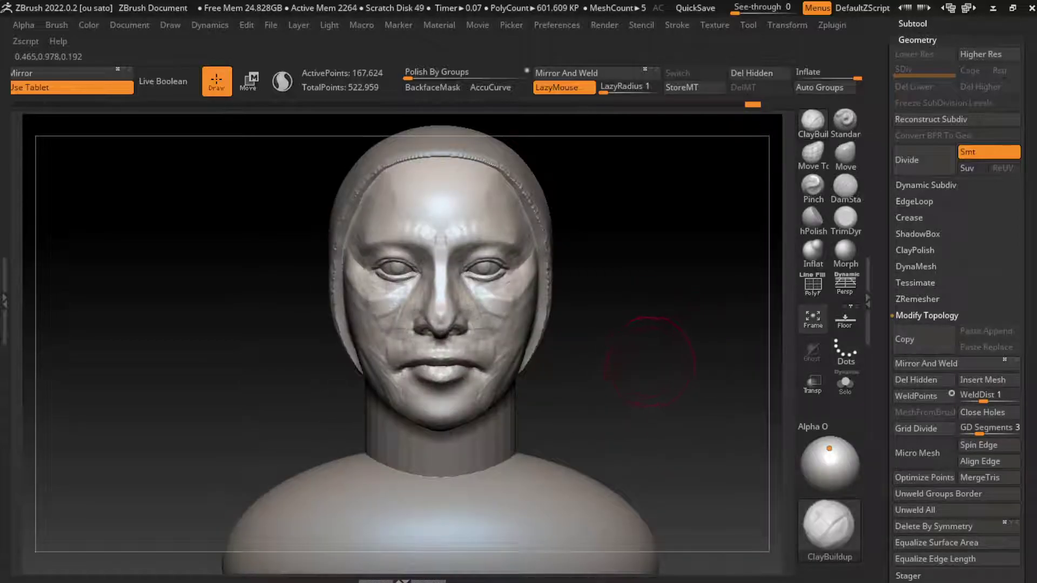
left_click_drag(648, 362, 518, 360)
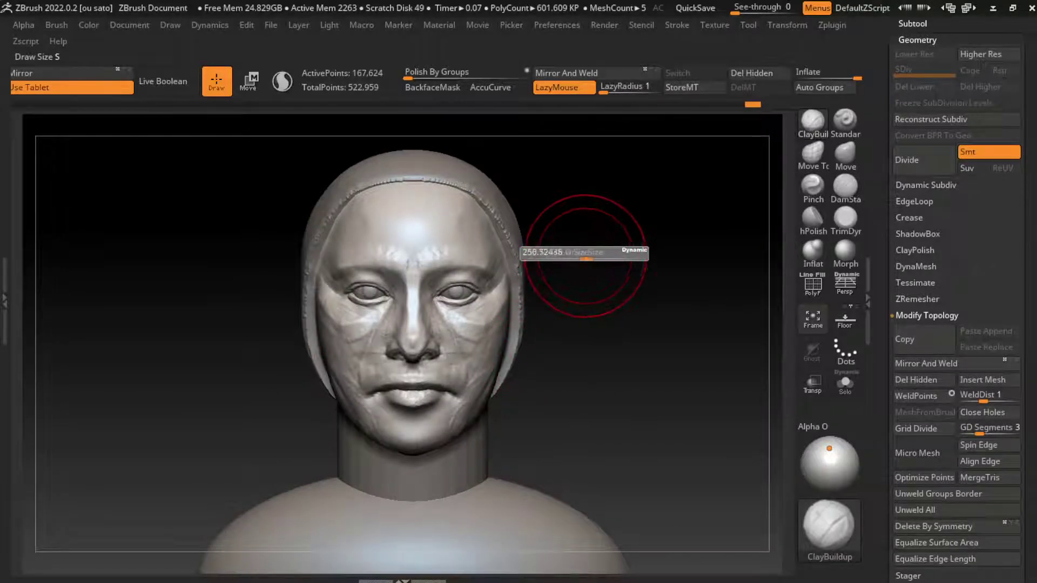
left_click(846, 156)
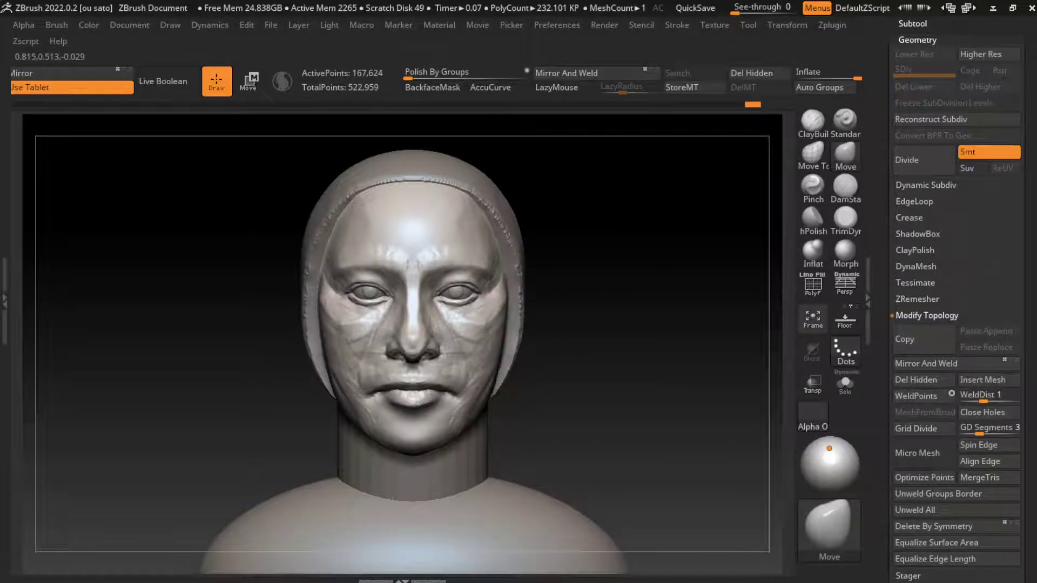
mouse_move(535, 333)
left_mouse_down()
mouse_move(586, 346)
mouse_move(598, 328)
left_mouse_up()
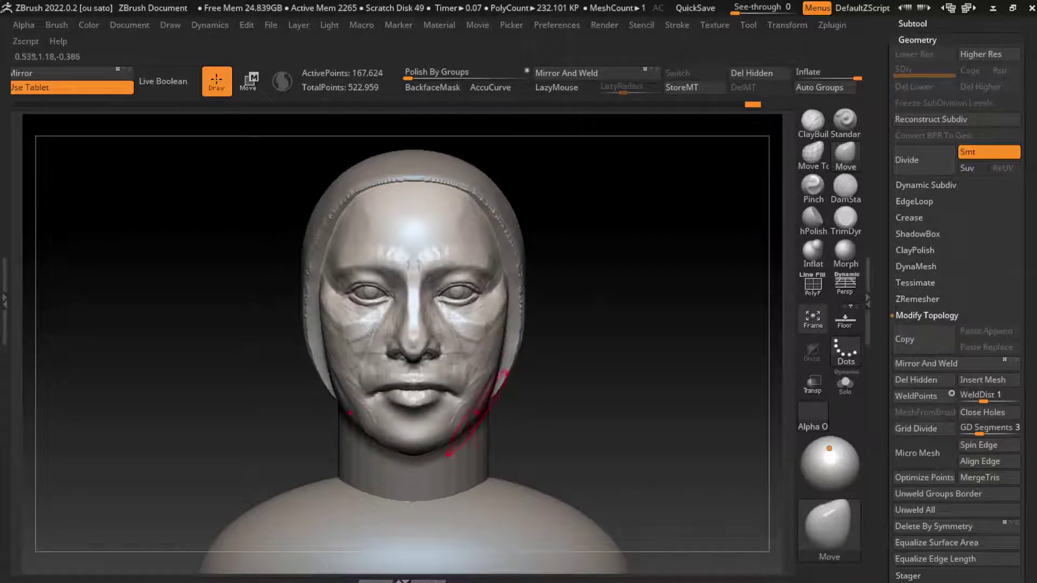
left_click_drag(449, 454, 448, 453, "ctrl")
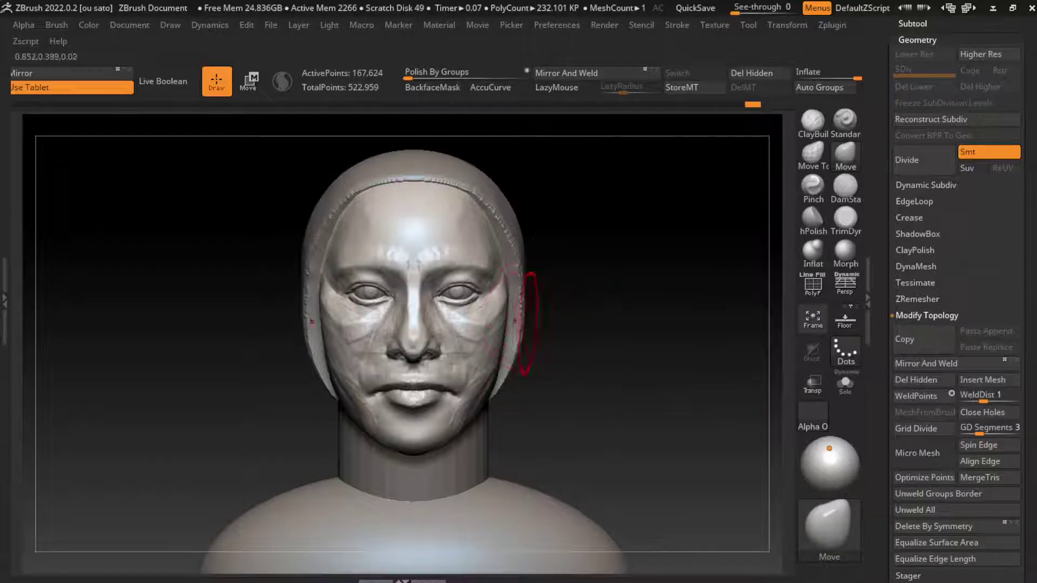
Make Extract0 the active subtool, clear the mask, and lasso-mask part of the cap.
key("alt+Down")
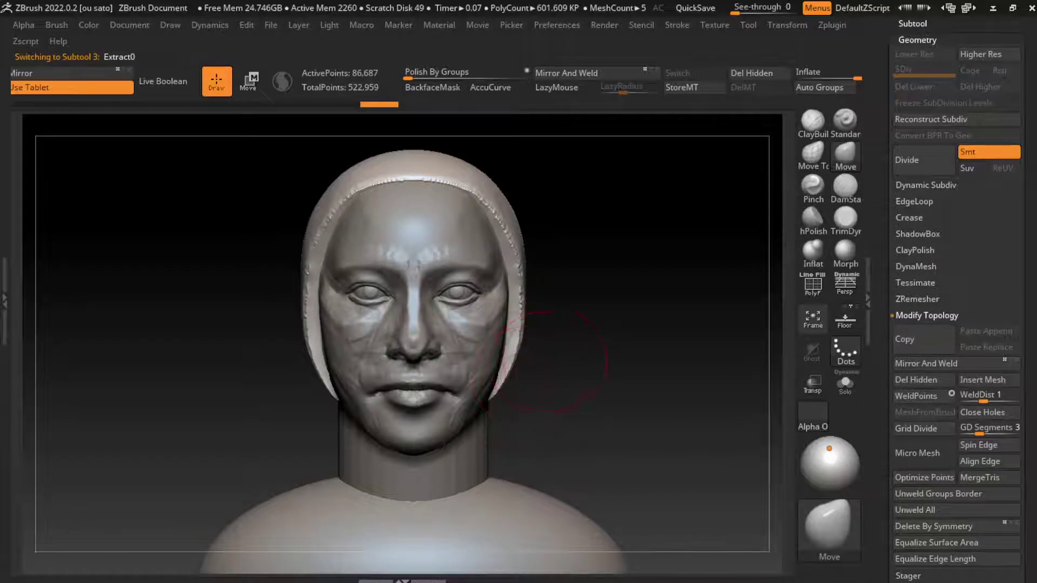
left_click_drag(551, 361, 454, 356)
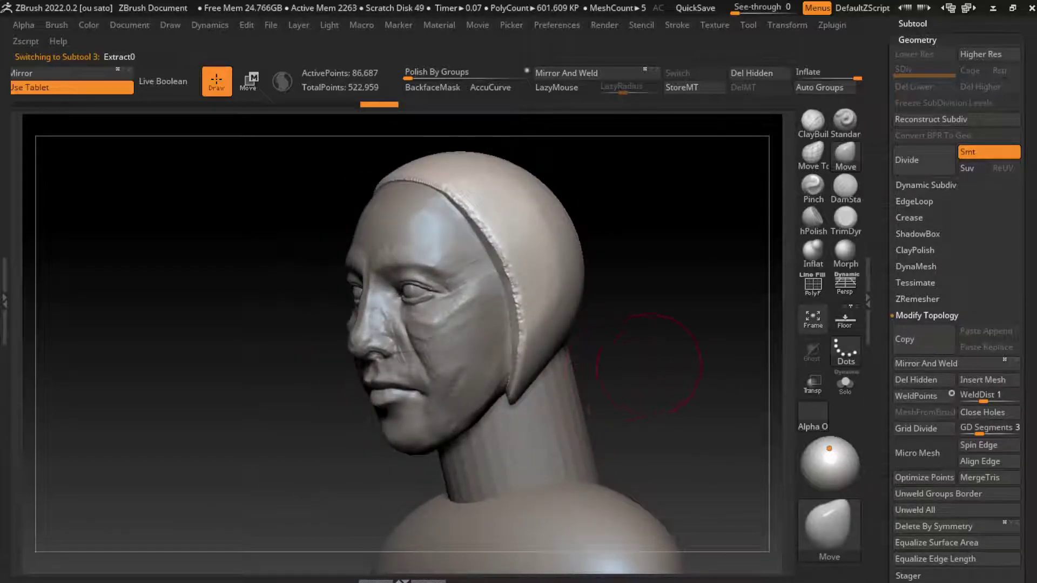
left_click_drag(653, 367, 606, 348)
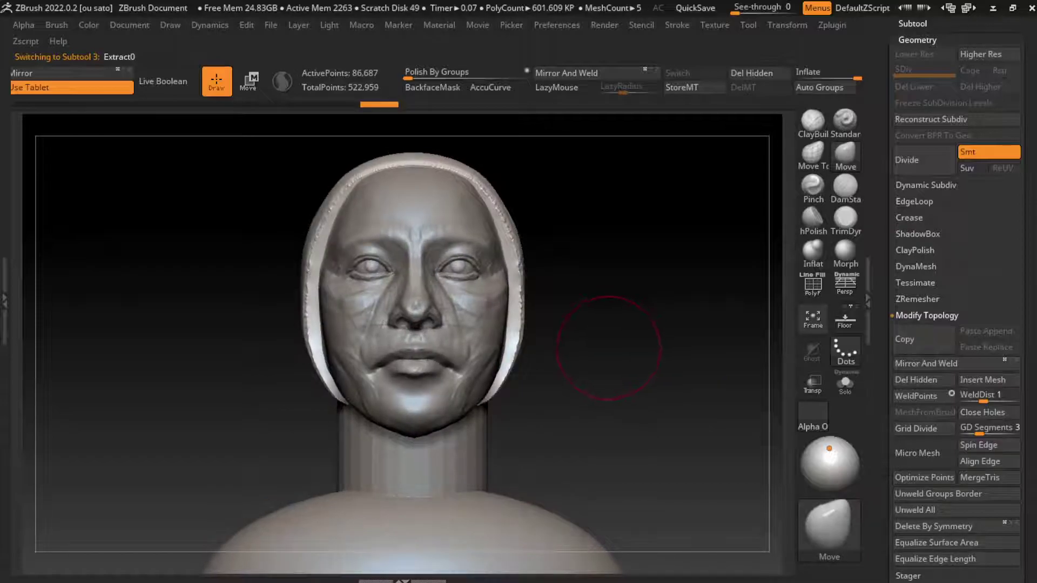
left_click(594, 329, "ctrl")
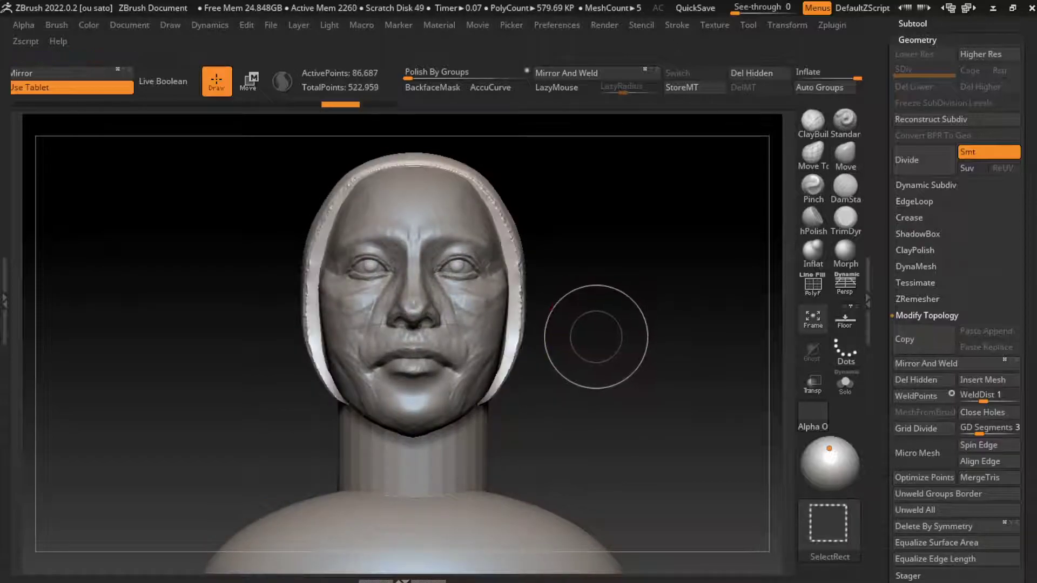
left_click_drag(216, 313, 582, 422, "ctrl")
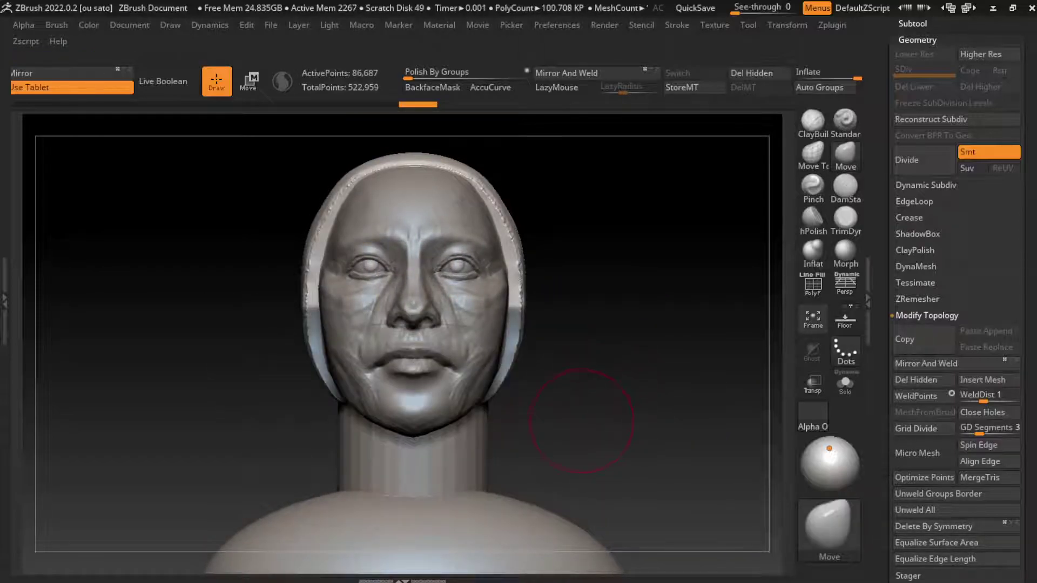
Invert the cap mask and pull its lower part down past the jaw to the shoulders.
left_click(573, 411, "ctrl")
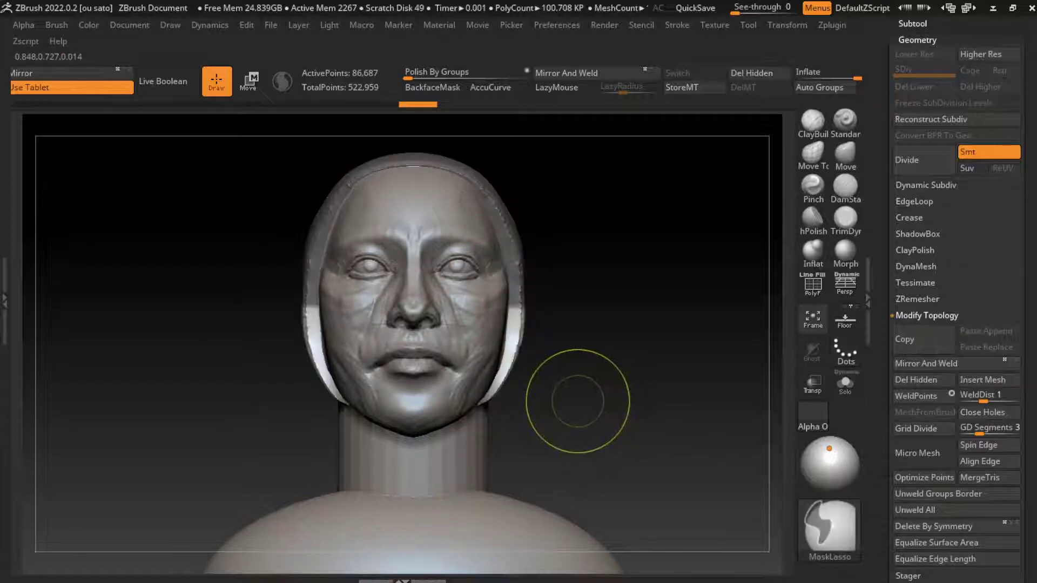
key("w")
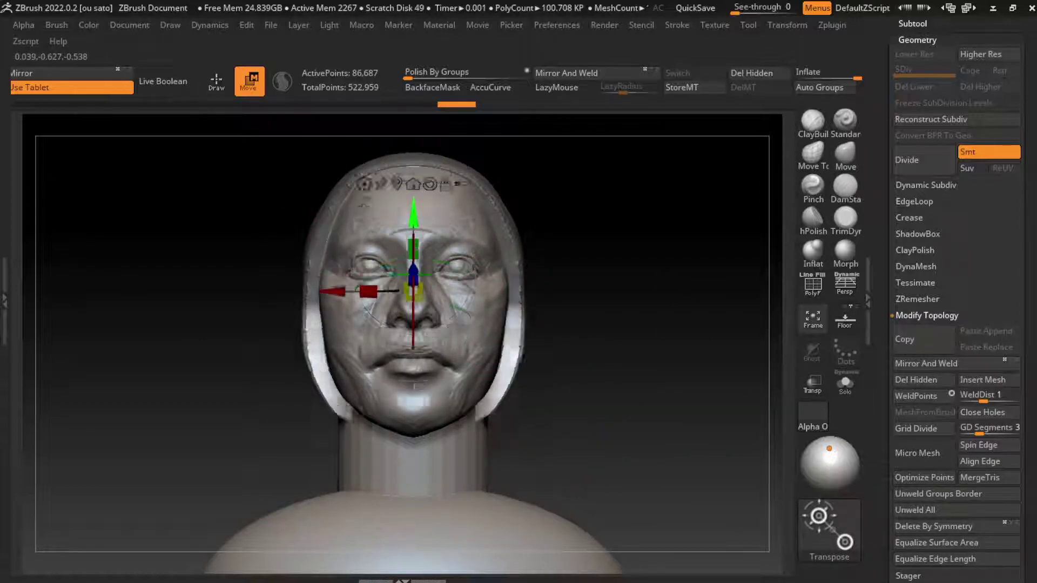
left_click_drag(412, 372, 410, 396, "alt")
left_click_drag(648, 270, 540, 270, "shift")
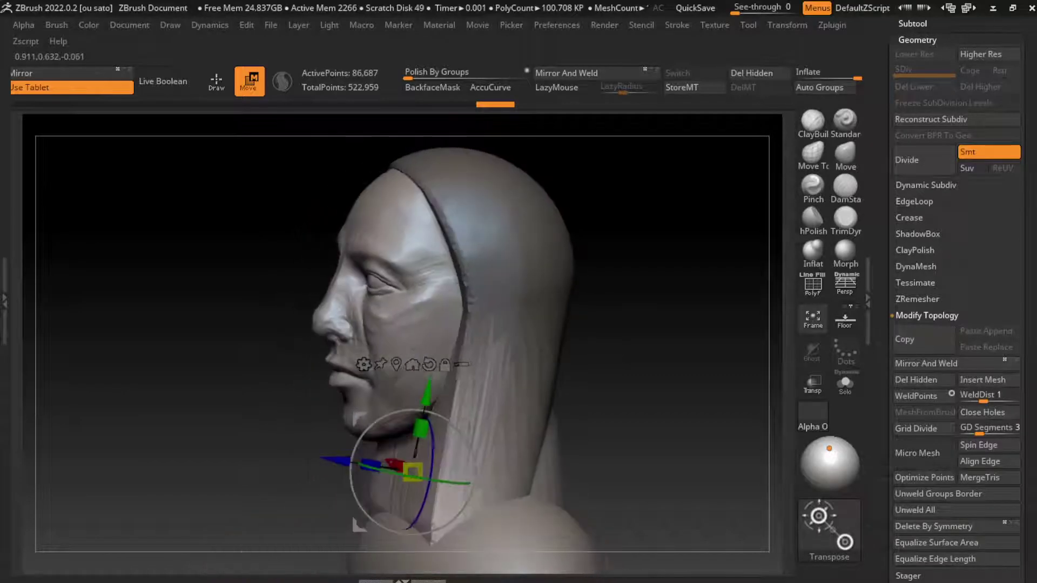
left_click_drag(427, 449, 476, 513)
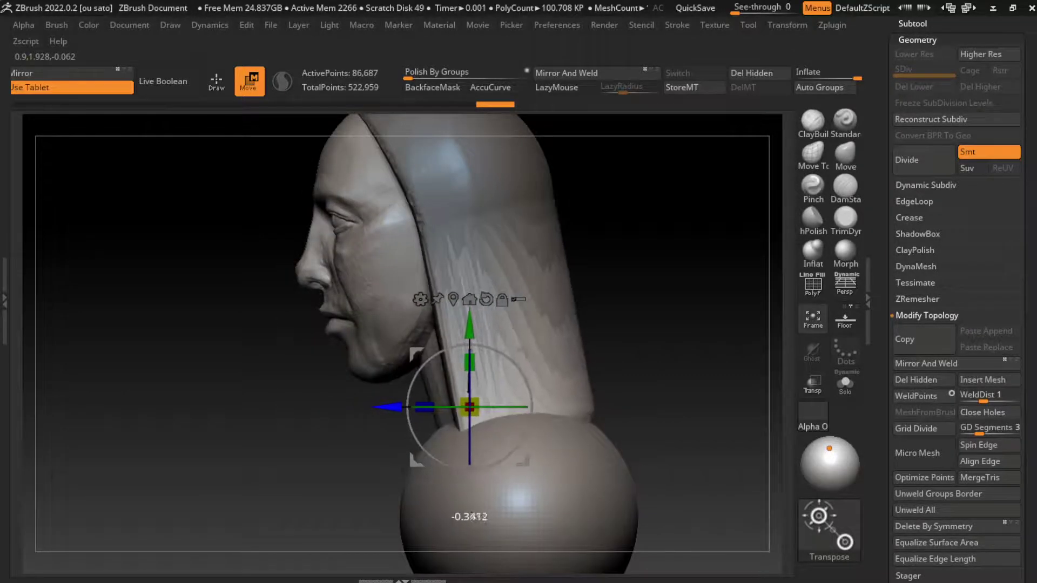
left_click_drag(162, 324, 227, 324, "shift")
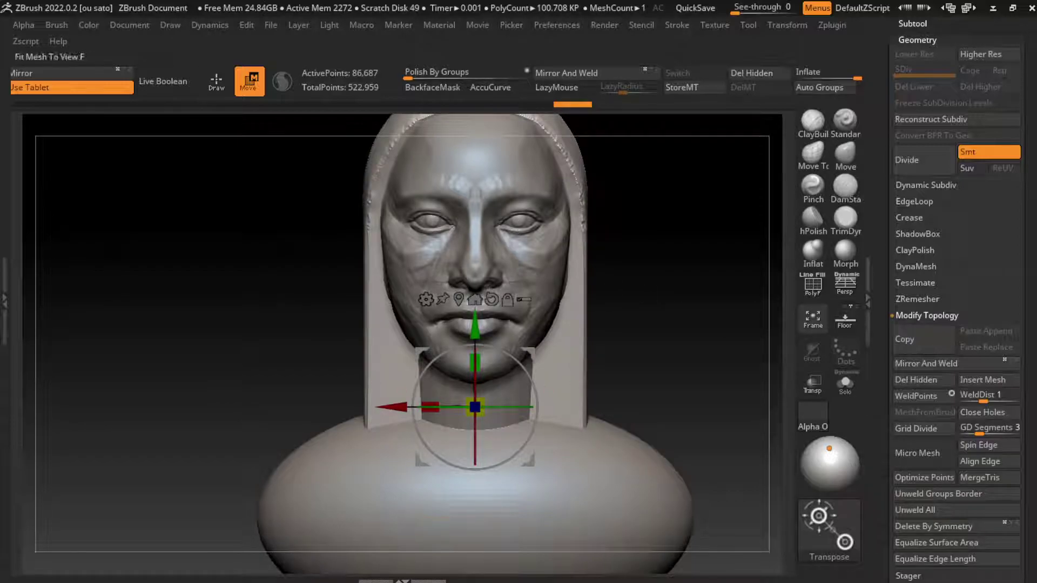
Pull the bottom of the hair outward and reshape the strands around the face.
key("q")
key("s")
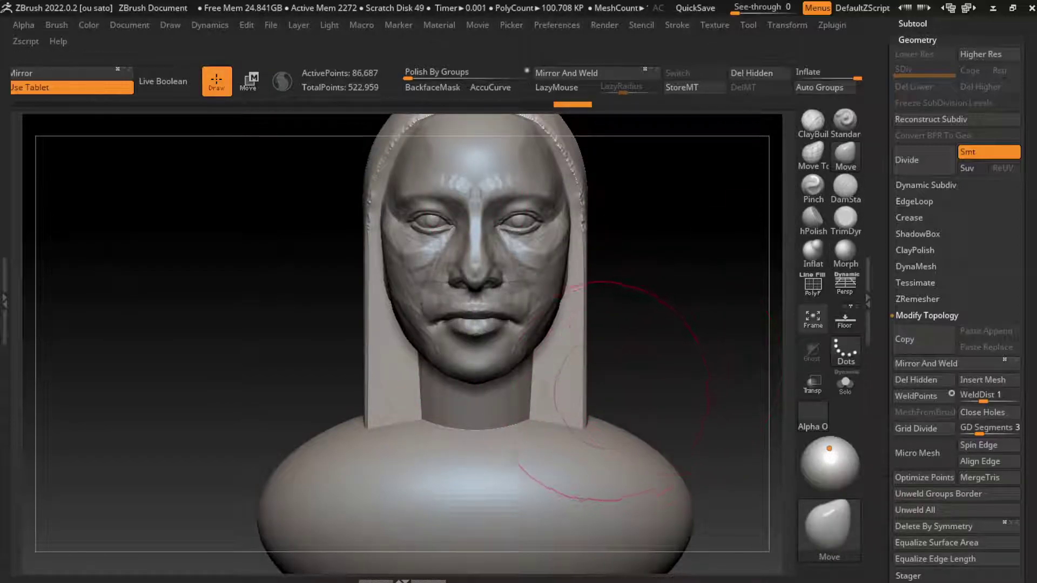
left_click_drag(591, 373, 627, 389)
left_click_drag(605, 302, 616, 335)
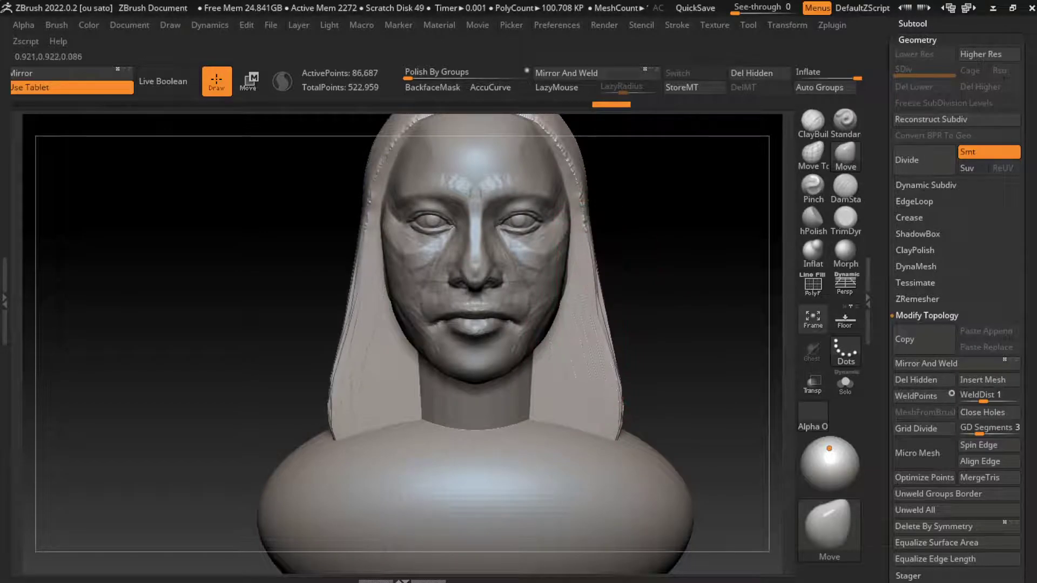
left_click_drag(664, 195, 637, 200)
From a side profile, pull the hair strands behind the face toward the face edge.
left_click_drag(243, 324, 108, 325)
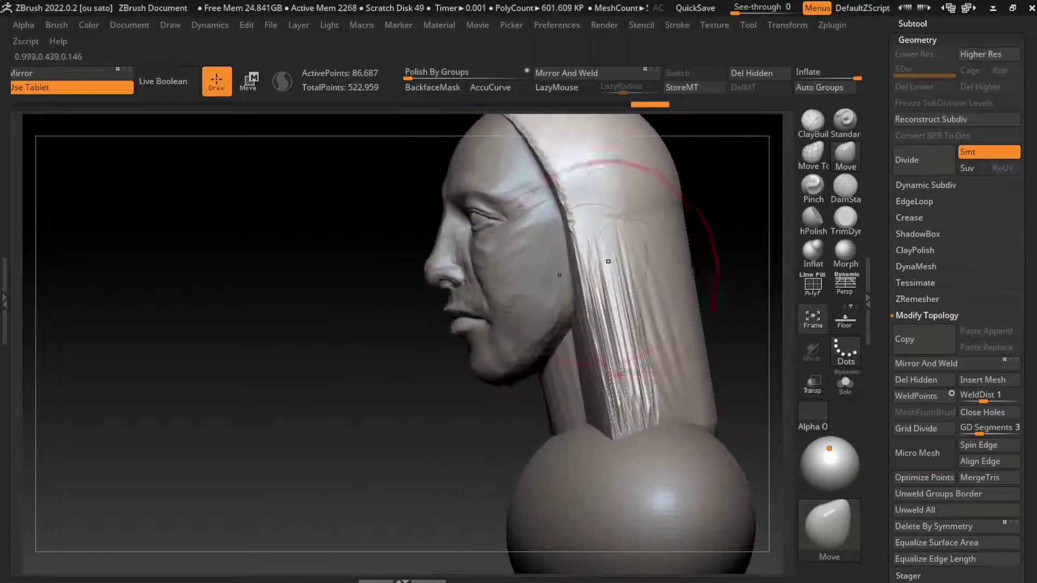
left_click_drag(600, 184, 598, 284)
mouse_move(746, 259)
left_mouse_down()
mouse_move(648, 254)
mouse_move(581, 438)
left_mouse_up()
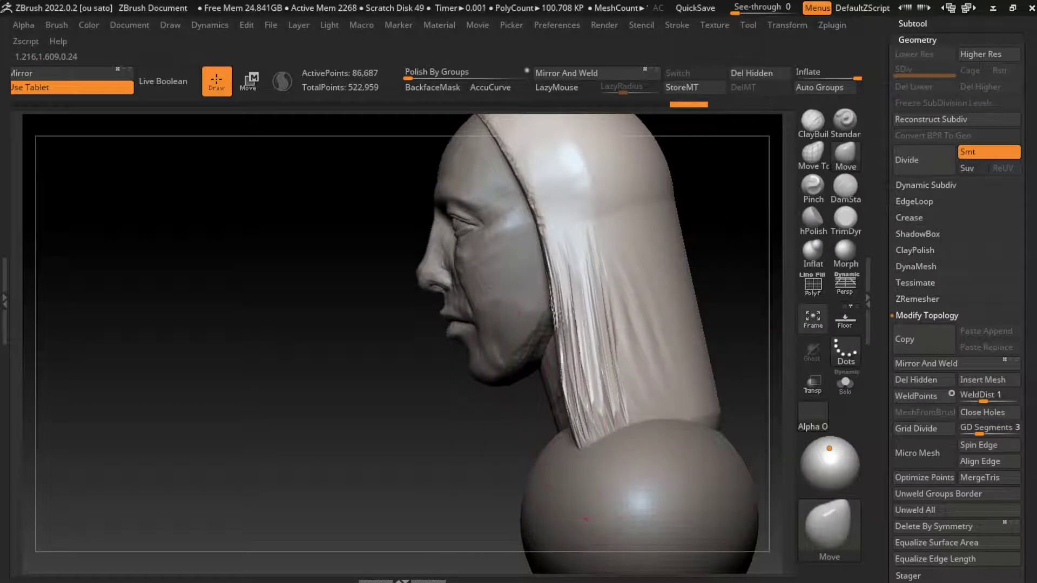
left_click_drag(595, 281, 544, 232)
left_click_drag(622, 378, 540, 432)
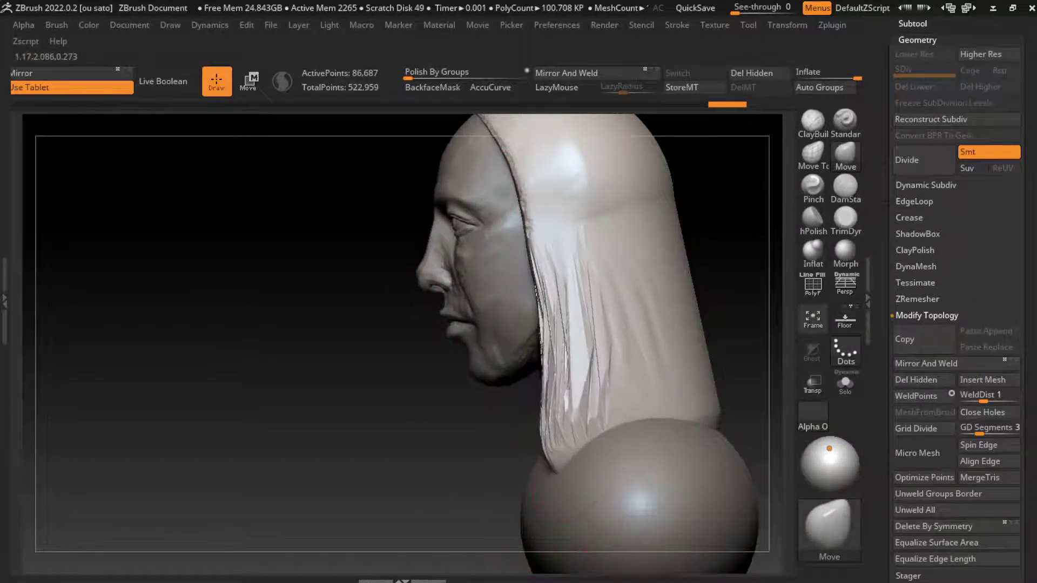
left_click_drag(594, 297, 541, 422)
left_click_drag(583, 260, 556, 351)
Smooth the forehead and temples, then push the lower hair strands outward on both sides.
left_click_drag(378, 345, 648, 346)
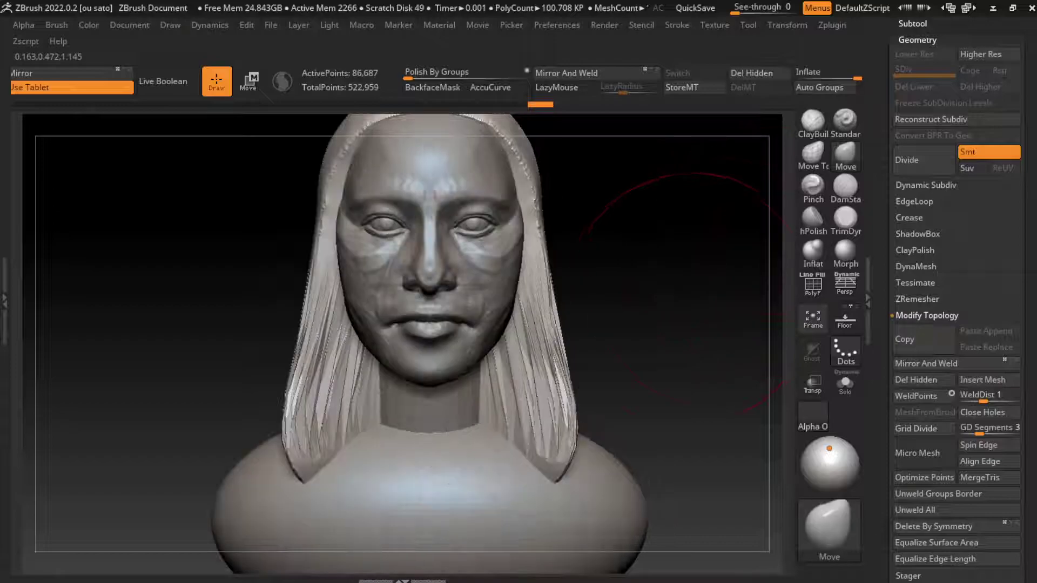
right_click_drag(646, 346, 631, 343, "ctrl")
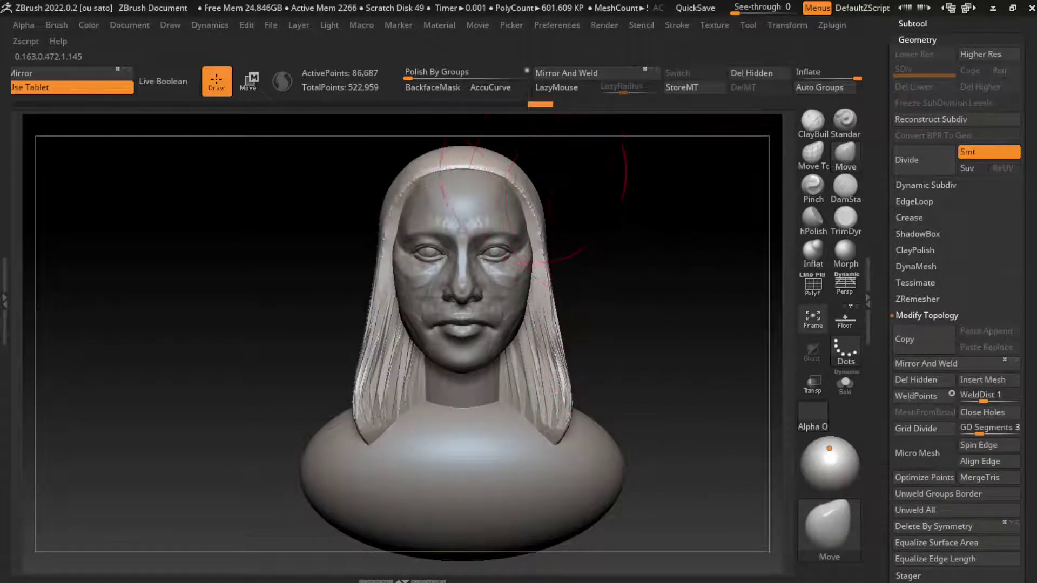
left_click_drag(535, 173, 465, 178, "shift")
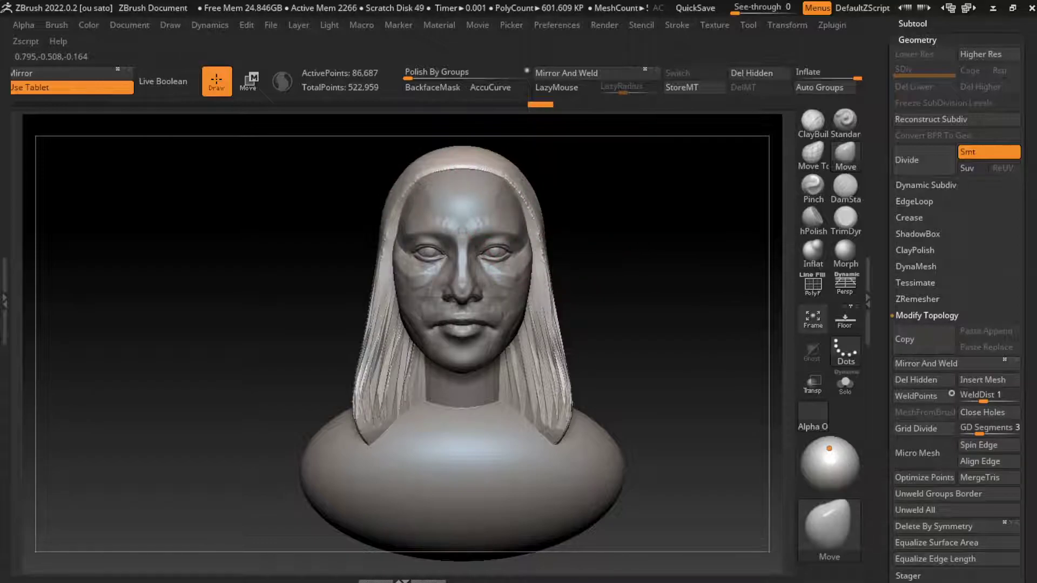
key("s")
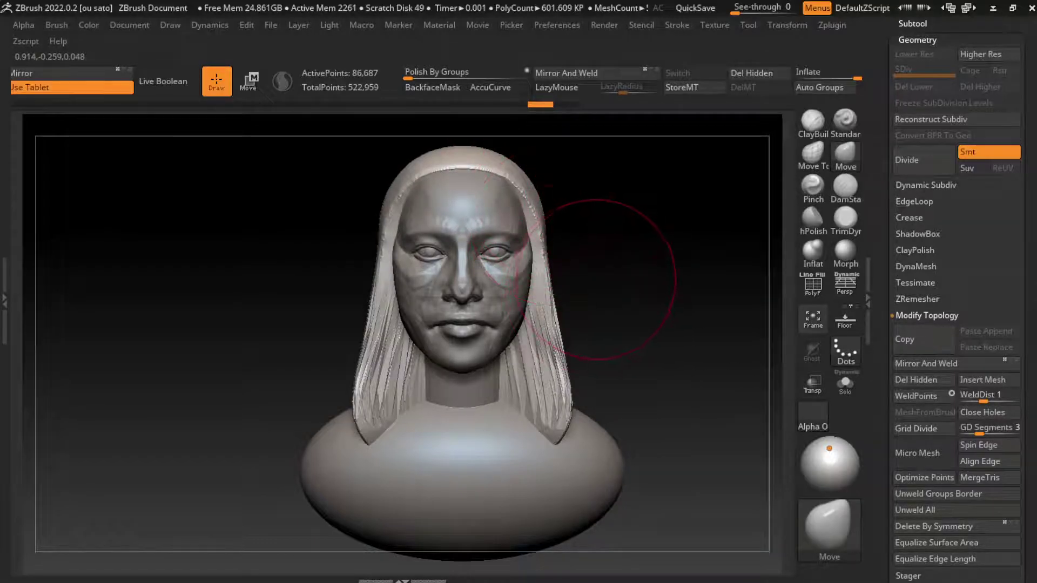
key("ctrl")
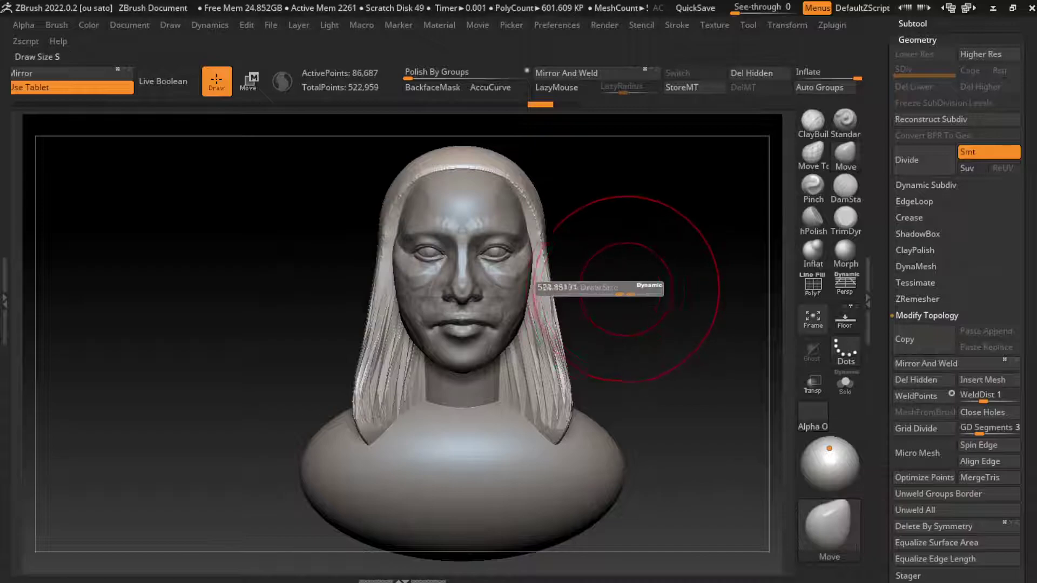
mouse_move(591, 301)
left_mouse_down()
mouse_move(589, 378)
mouse_move(630, 407)
left_mouse_up()
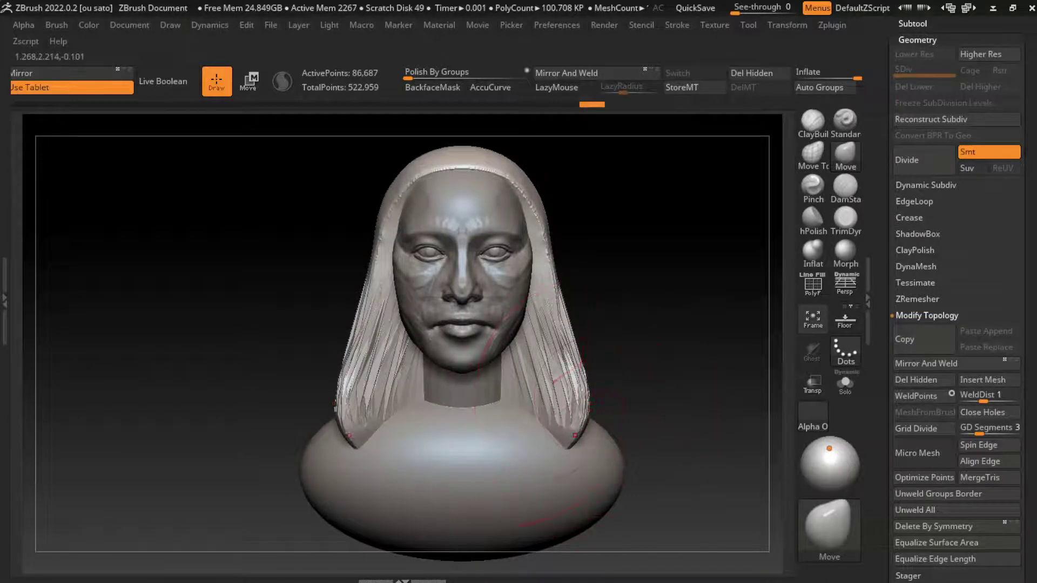
left_click_drag(575, 435, 597, 427)
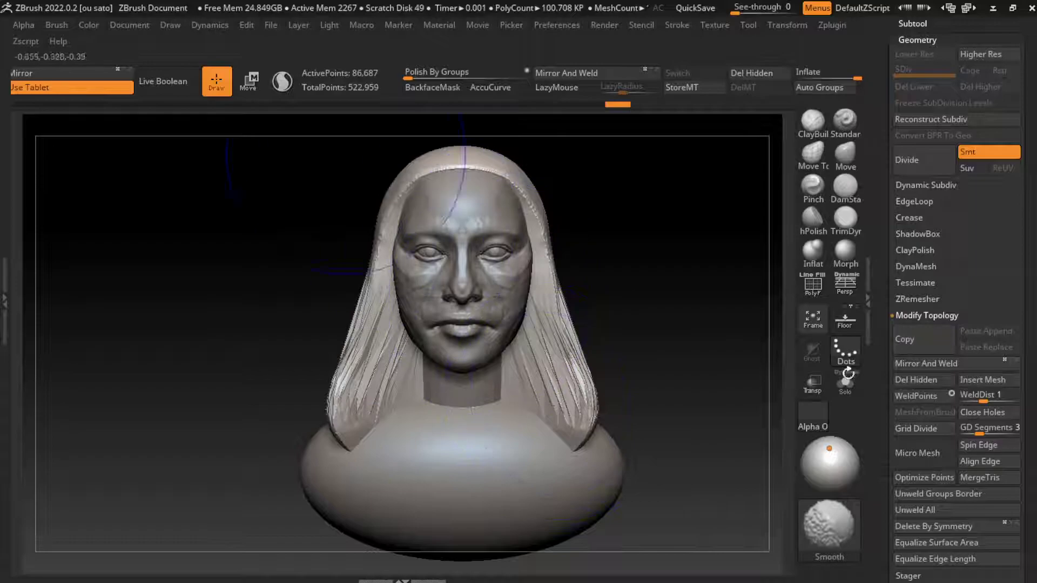
Smooth the hair strands into a flat shell, redoing the stroke at a new brush size.
left_click_drag(562, 351, 553, 300, "shift")
key("ctrl+z")
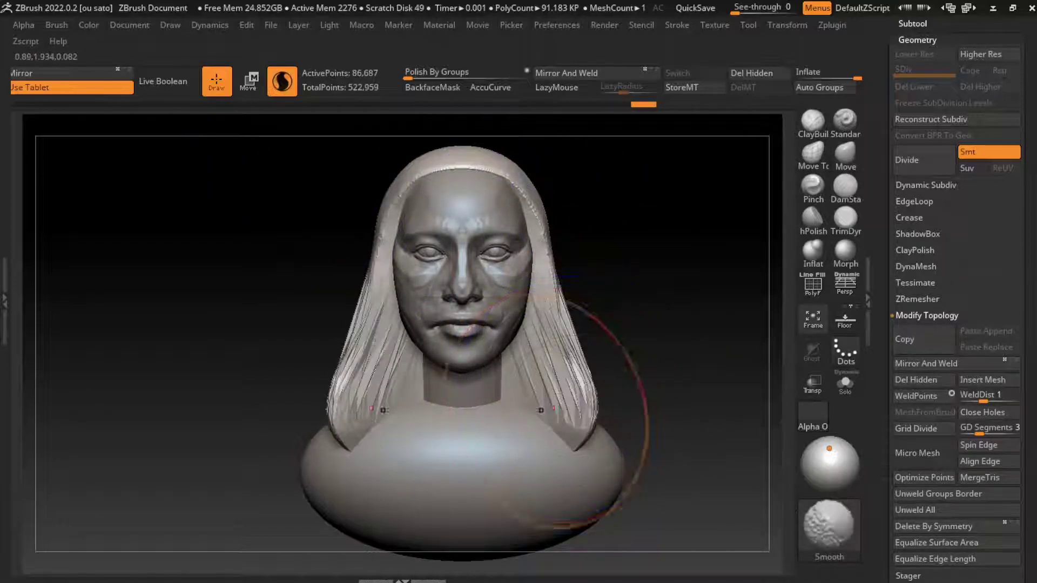
key("ctrl+z")
key("s")
left_click_drag(601, 362, 624, 294, "shift")
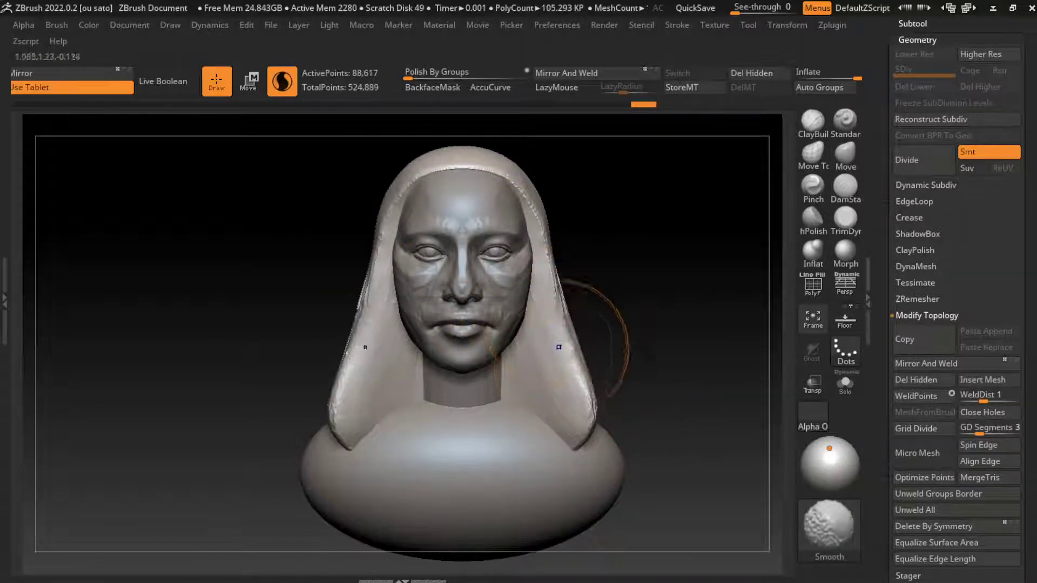
With ClayBuildup, add mirrored clay volume to the lower hair locks on both sides.
left_click(812, 120)
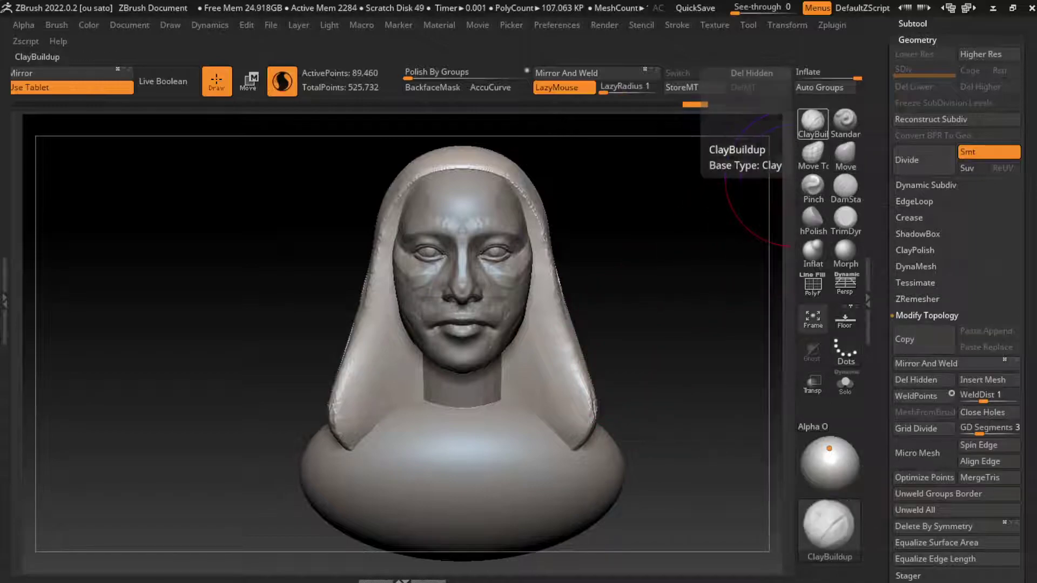
mouse_move(373, 405)
left_mouse_down()
mouse_move(378, 421)
mouse_move(392, 297)
left_mouse_up()
left_click_drag(529, 397, 540, 335)
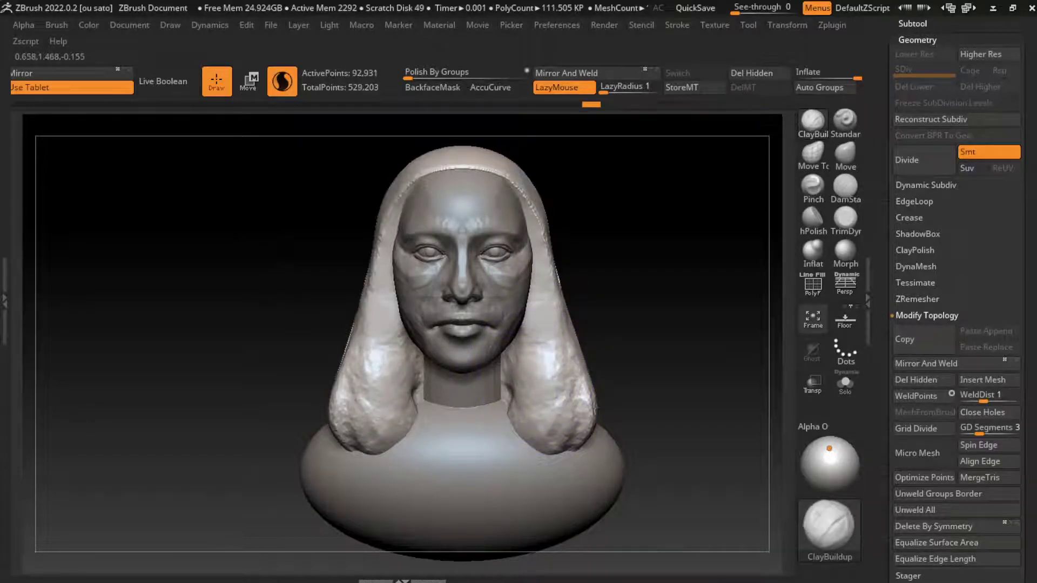
mouse_move(586, 381)
left_mouse_down()
mouse_move(574, 443)
mouse_move(546, 297)
left_mouse_up()
key("s")
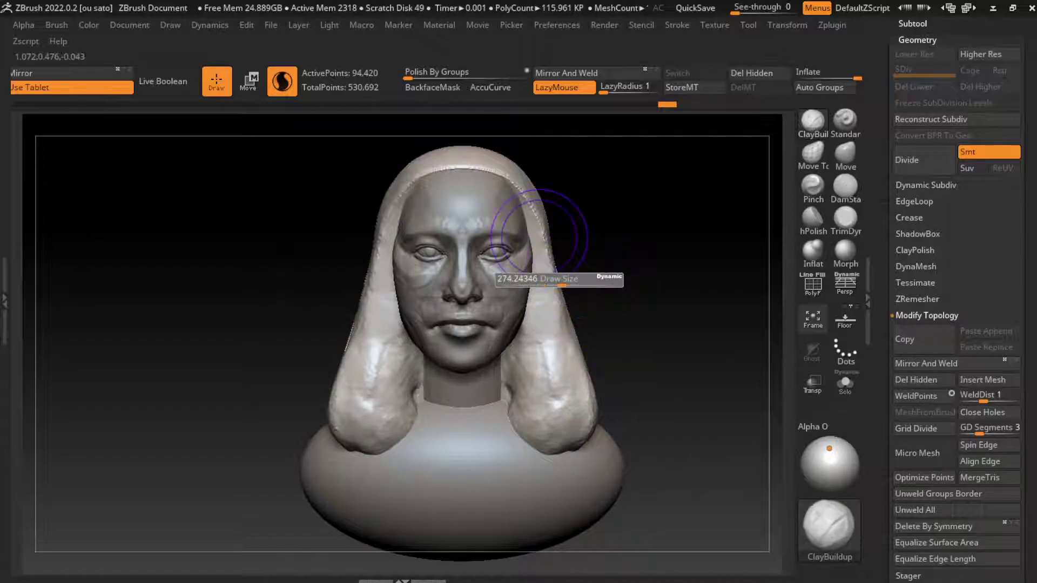
mouse_move(600, 278)
left_mouse_down()
mouse_move(575, 278)
mouse_move(522, 184)
left_mouse_up()
key("s")
Build up the hair on top of the head and shape it beside the temples and cheeks.
left_click_drag(538, 238, 510, 162)
left_click_drag(675, 243, 713, 246)
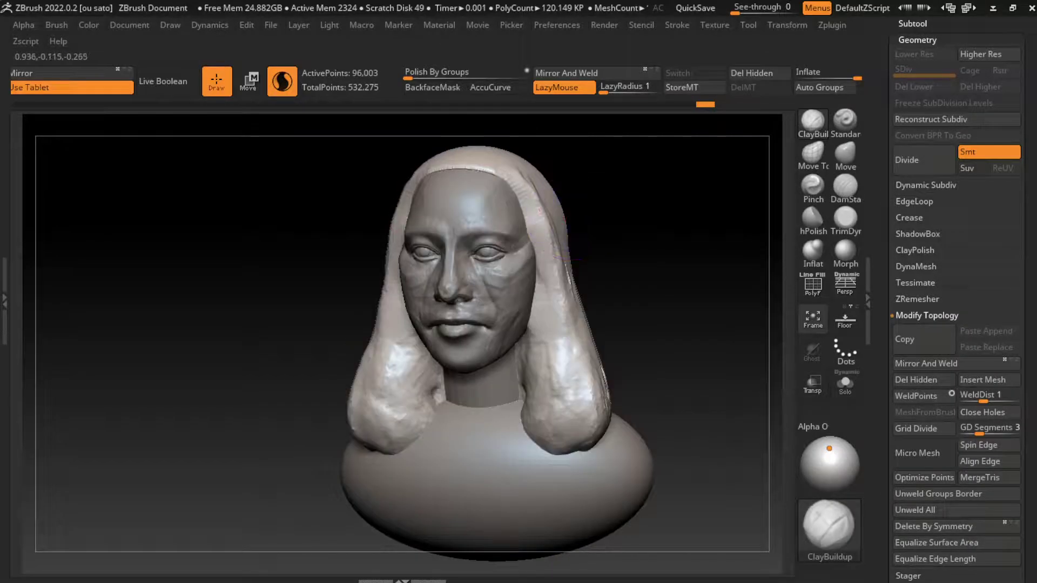
left_click_drag(565, 254, 540, 216)
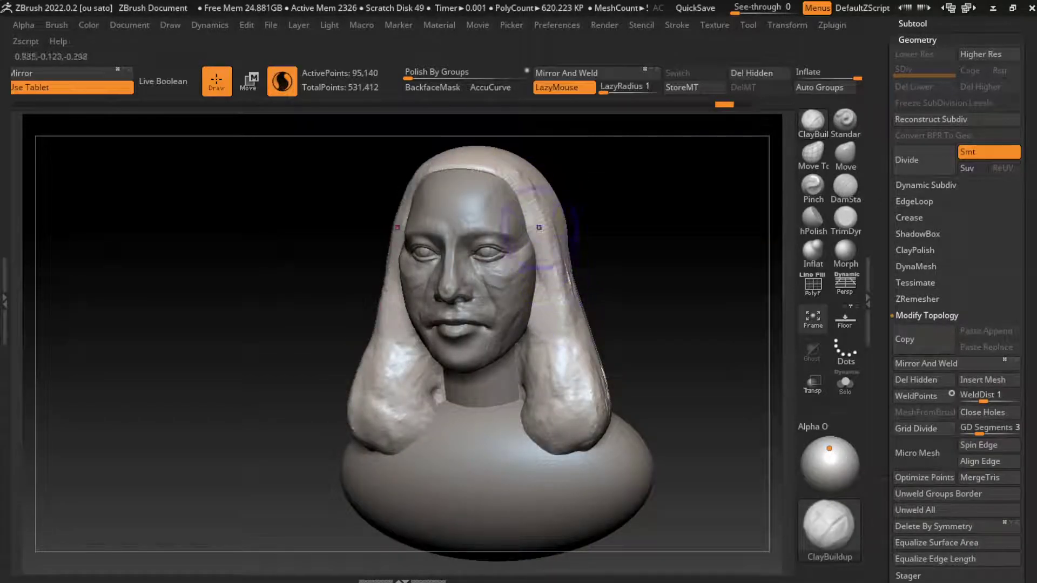
left_click_drag(546, 340, 541, 197)
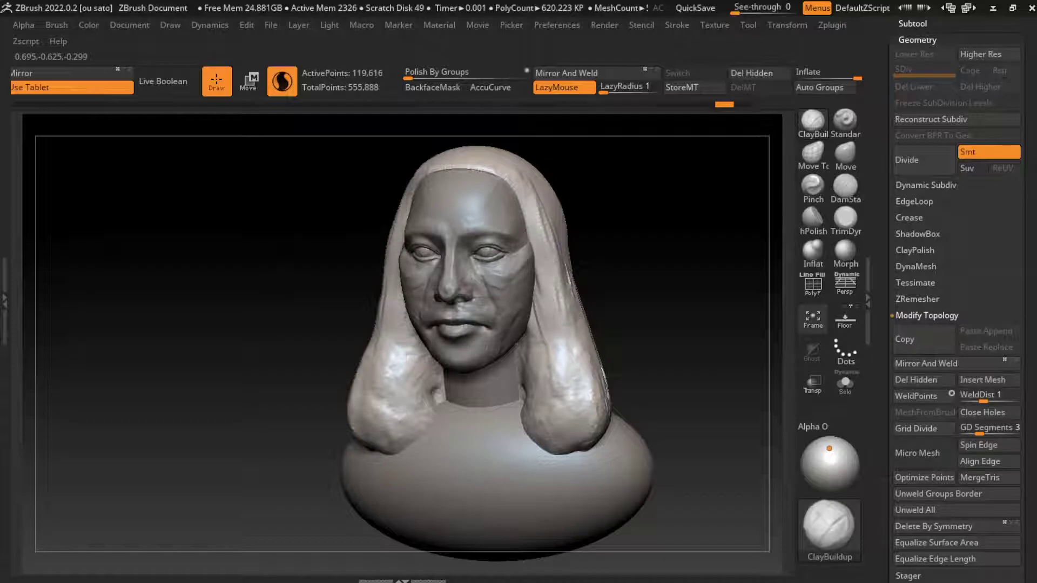
left_click_drag(567, 281, 542, 205)
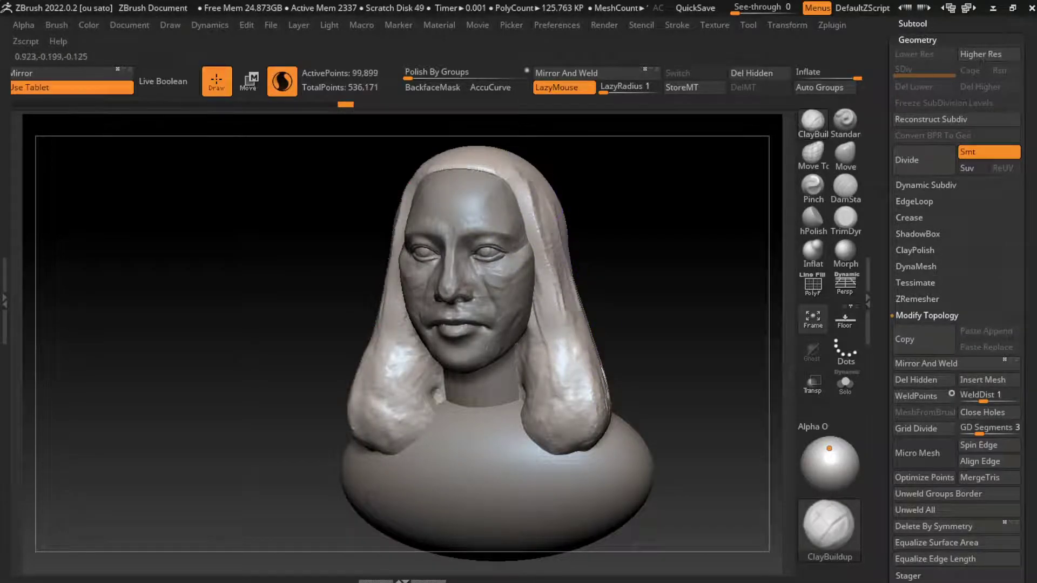
Sculpt the hair beside the left cheek and temple.
key("ctrl+shift+z")
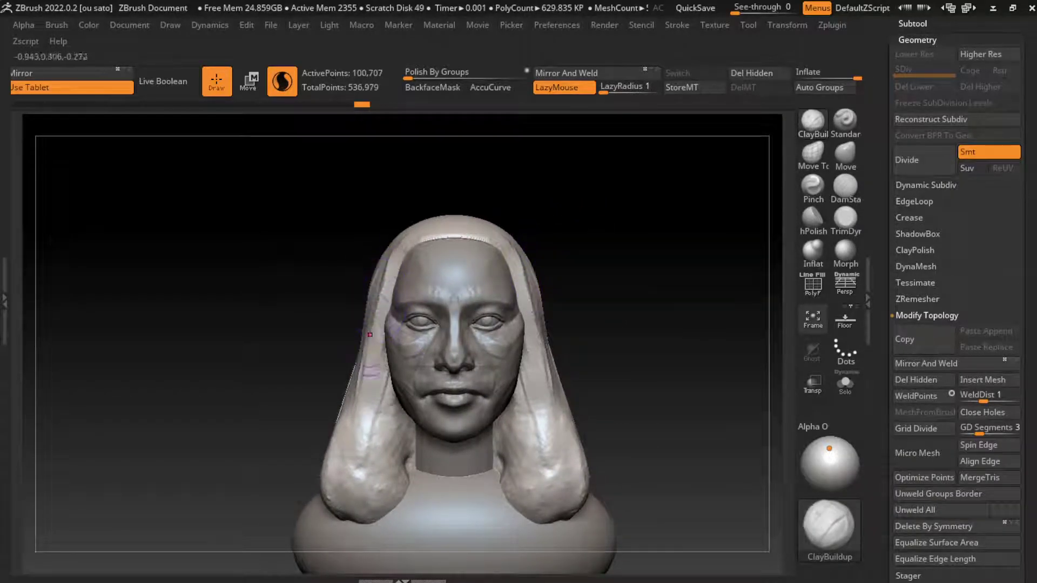
left_click_drag(380, 270, 373, 348)
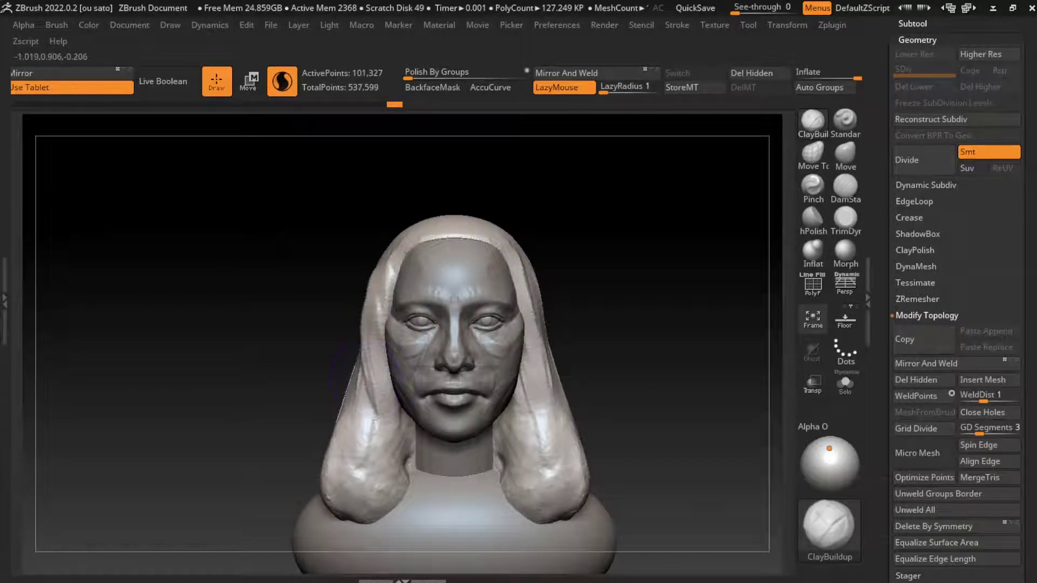
left_click_drag(373, 378, 354, 373)
right_click_drag(335, 378, 373, 378)
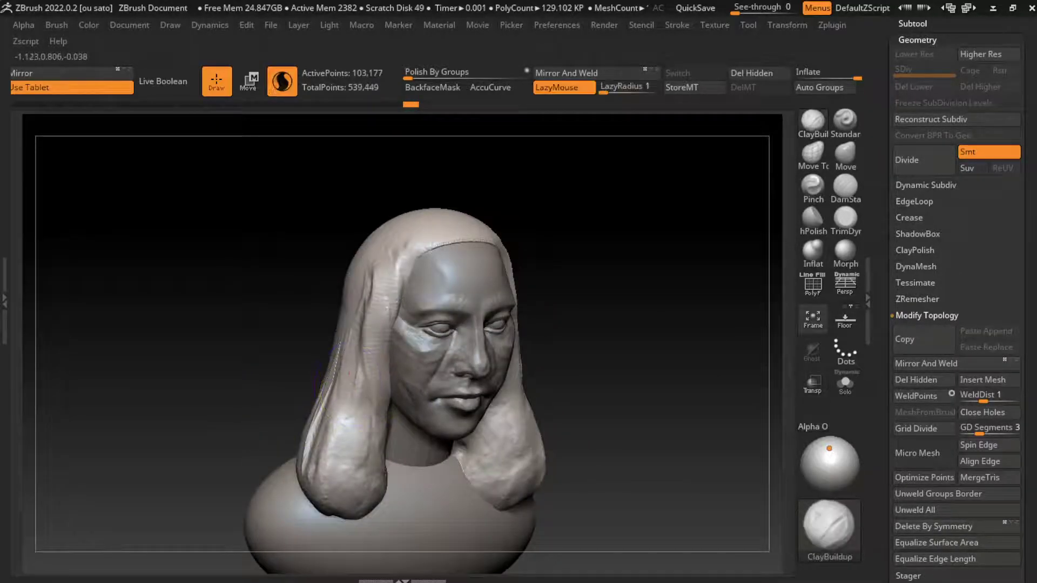
left_click_drag(354, 324, 345, 410)
left_click_drag(354, 303, 346, 400)
right_click_drag(622, 324, 578, 281)
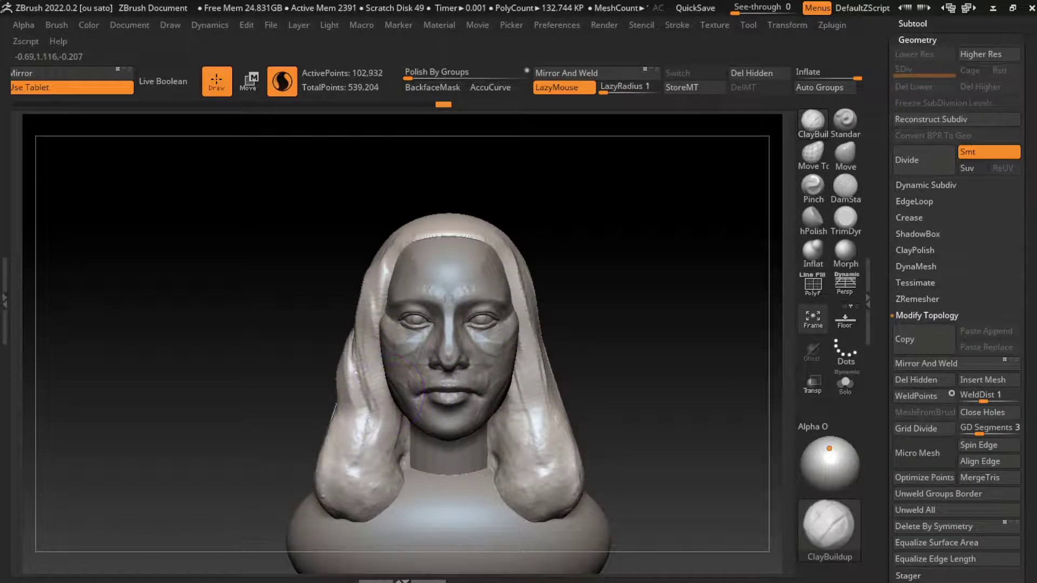
Build up the lower-left hair lock and add wave detail to it.
left_click_drag(378, 421, 362, 486)
mouse_move(389, 448)
left_mouse_down()
mouse_move(373, 508)
mouse_move(373, 486)
left_mouse_up()
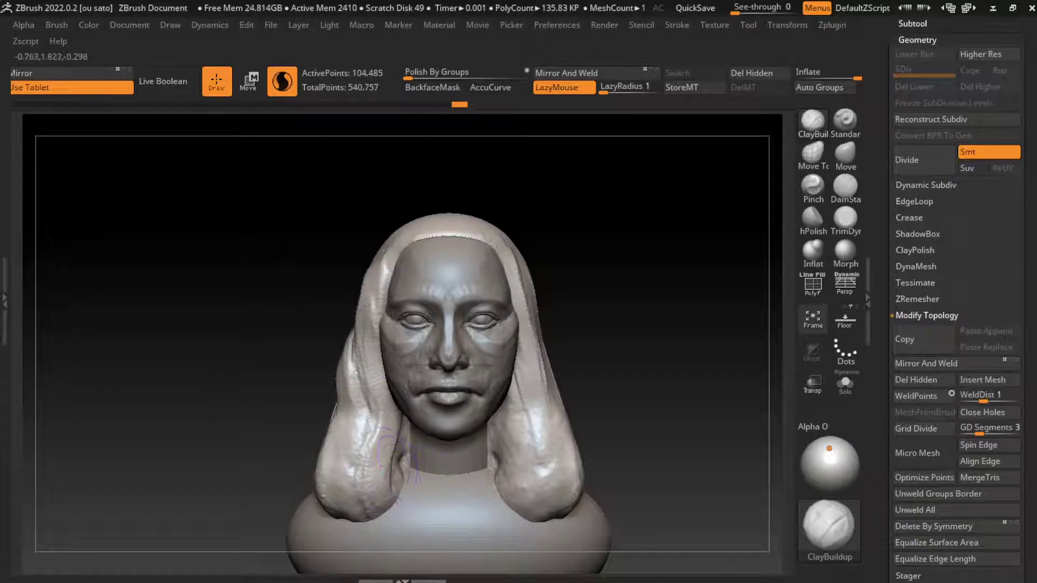
left_click_drag(388, 432, 373, 492)
mouse_move(385, 435)
left_mouse_down()
mouse_move(378, 475)
mouse_move(404, 483)
left_mouse_up()
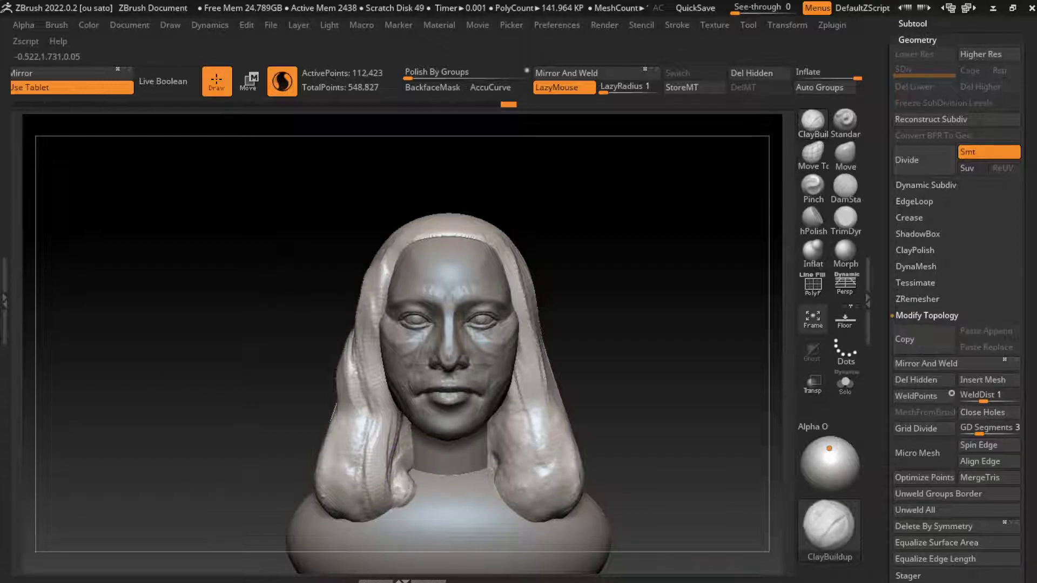
left_click_drag(373, 432, 410, 497)
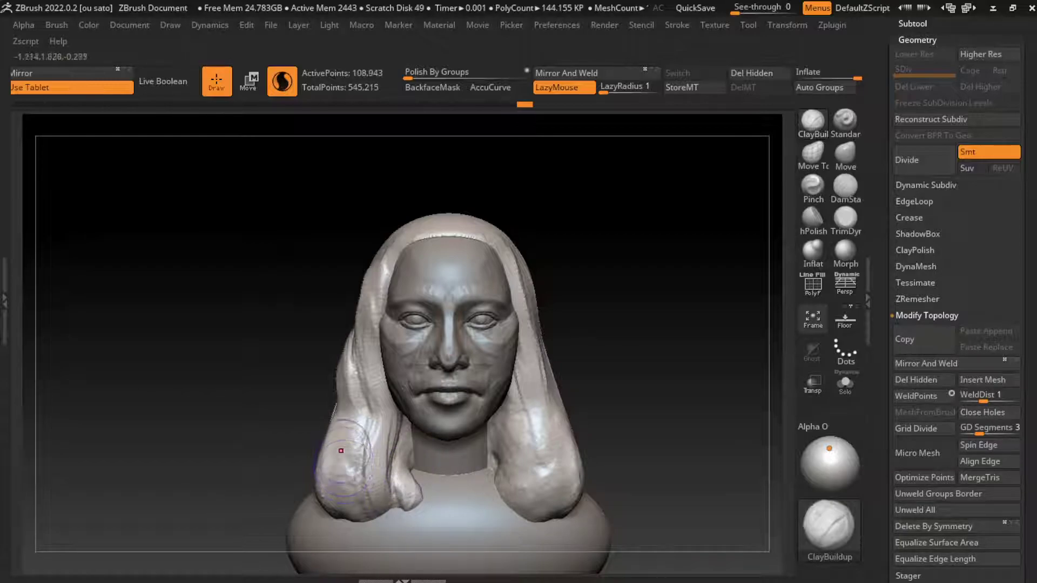
left_click_drag(356, 422, 346, 513)
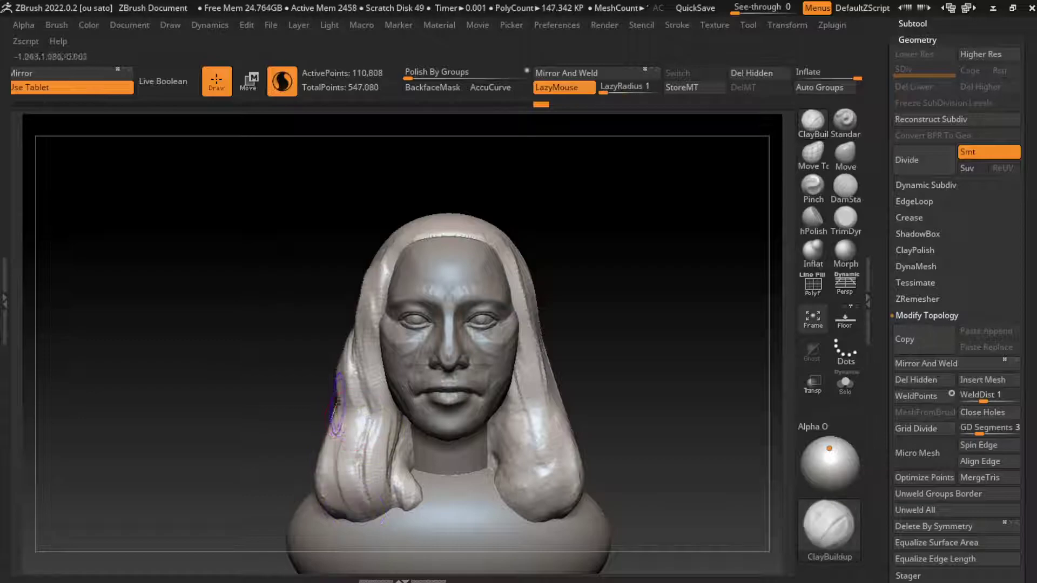
left_click_drag(341, 427, 378, 486)
left_click_drag(356, 432, 346, 502)
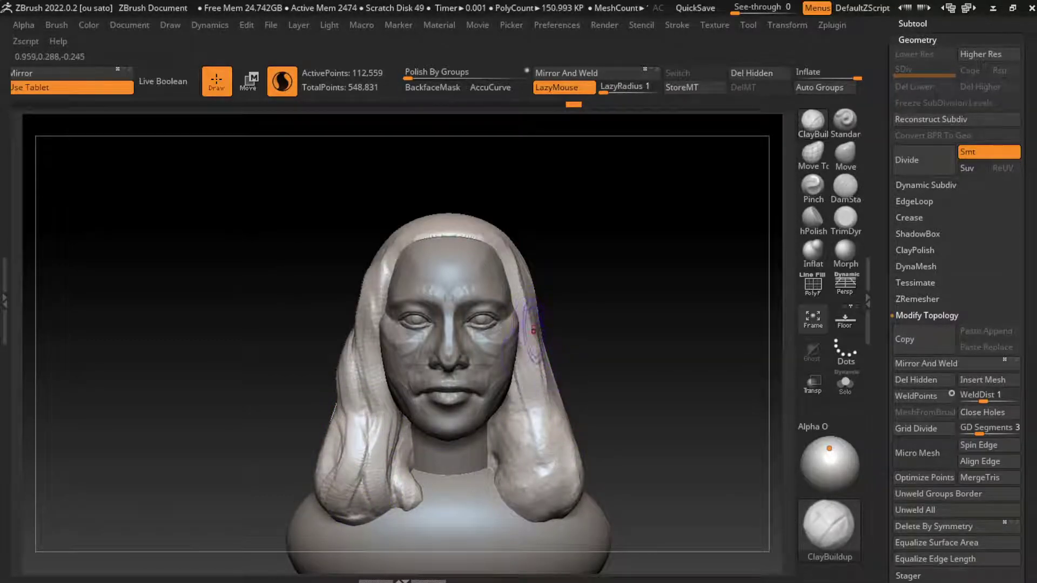
Carve strand grooves down the middle, outer edge and top of the right hair lock.
left_click_drag(533, 330, 540, 443)
mouse_move(524, 394)
left_mouse_down()
mouse_move(514, 410)
mouse_move(529, 519)
mouse_move(546, 499)
left_mouse_up()
left_click_drag(521, 457, 505, 511)
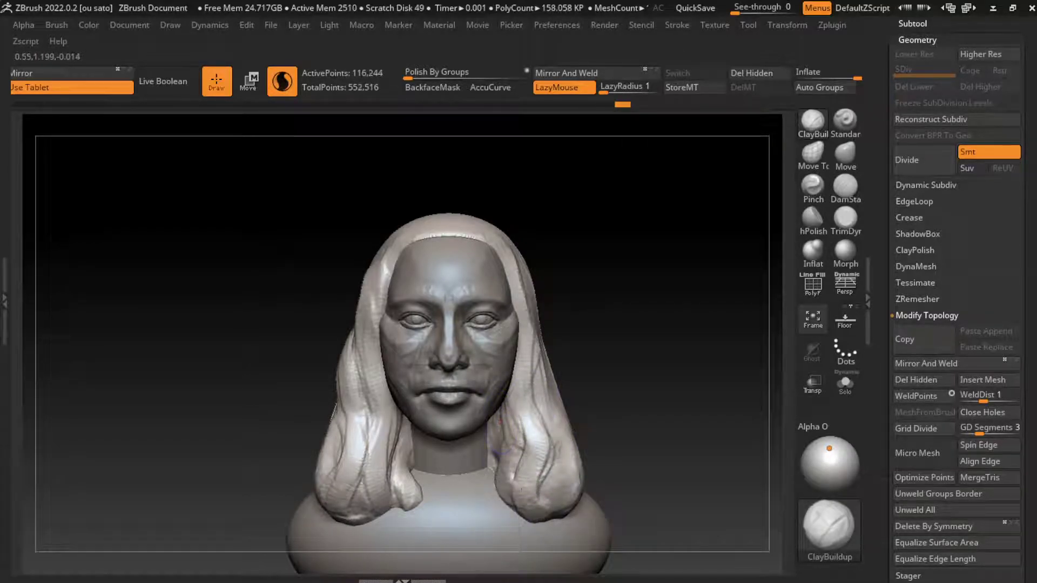
left_click_drag(513, 410, 511, 494)
left_click_drag(528, 343, 519, 514)
left_click_drag(546, 378, 562, 502)
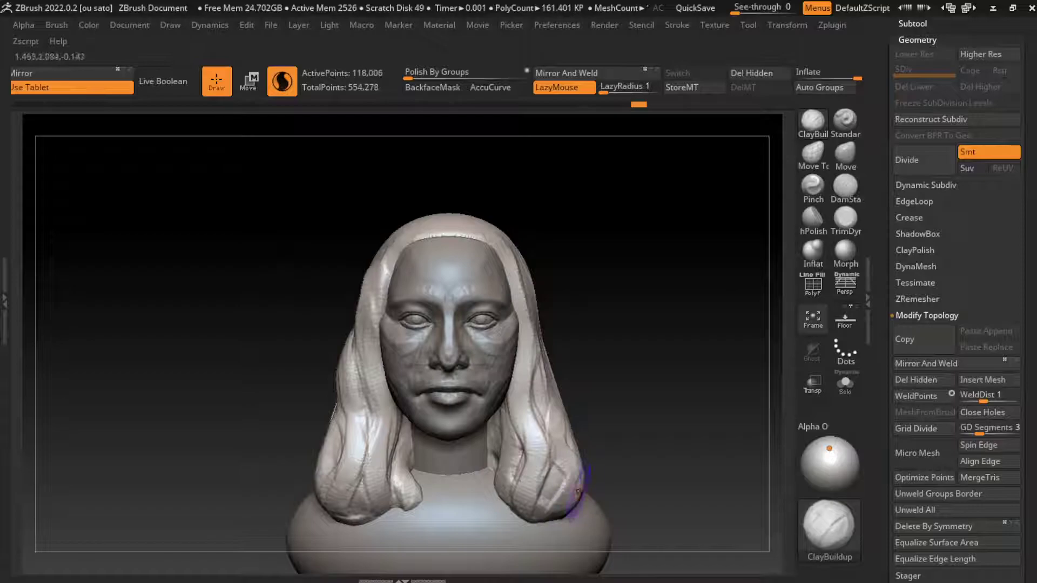
left_click_drag(561, 416, 557, 505)
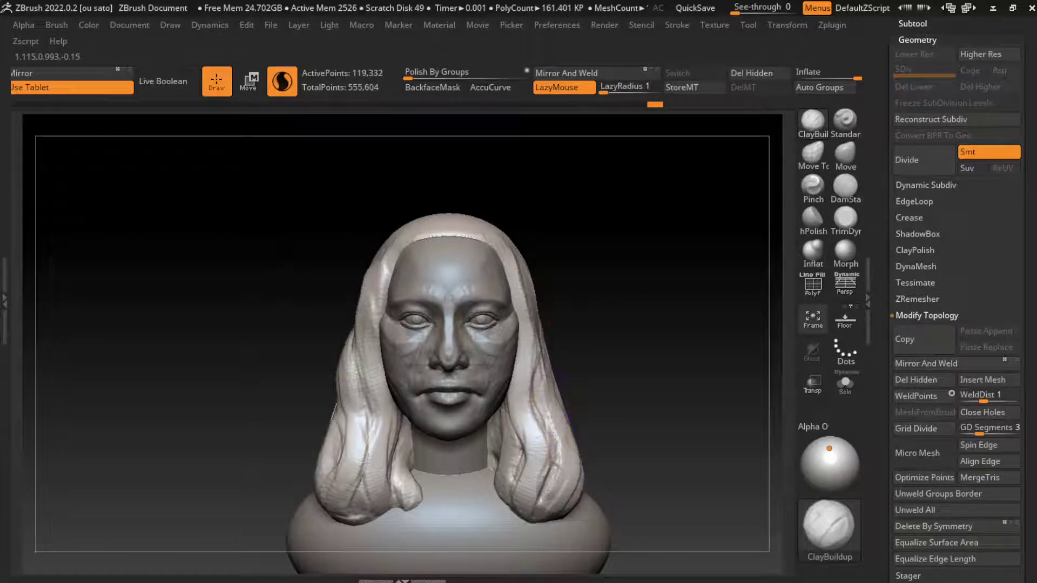
left_click_drag(534, 318, 546, 384)
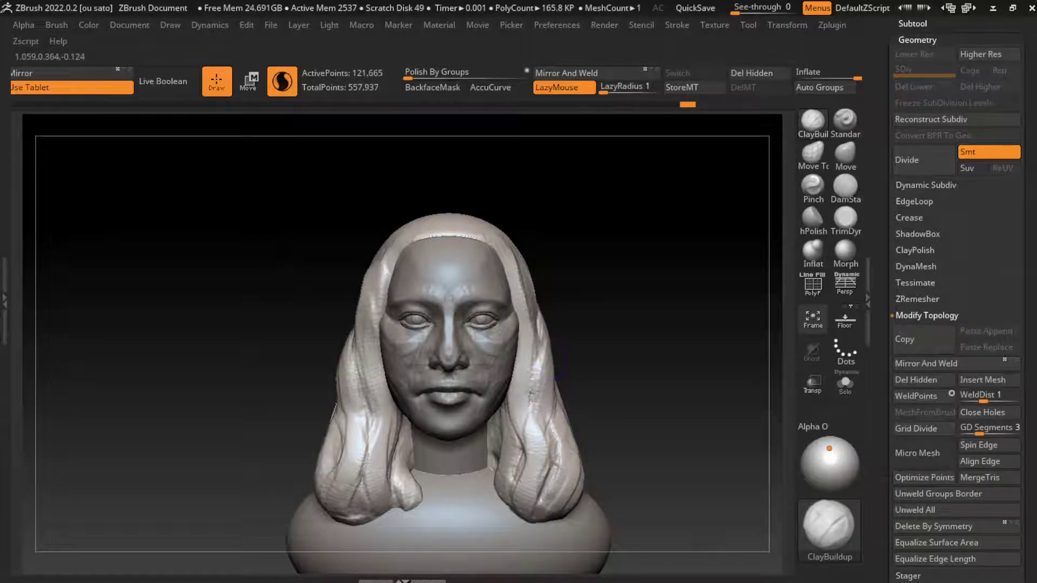
left_click_drag(514, 262, 527, 318)
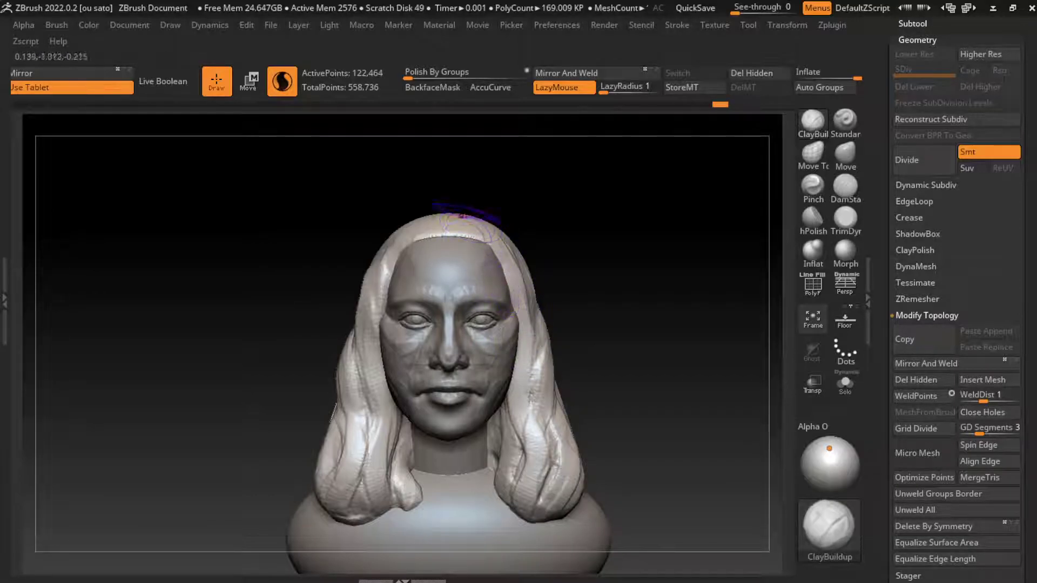
Cut a sharp DamStandard crease along the hair parting line from a top-down view.
key("ctrl+z")
left_click(846, 187)
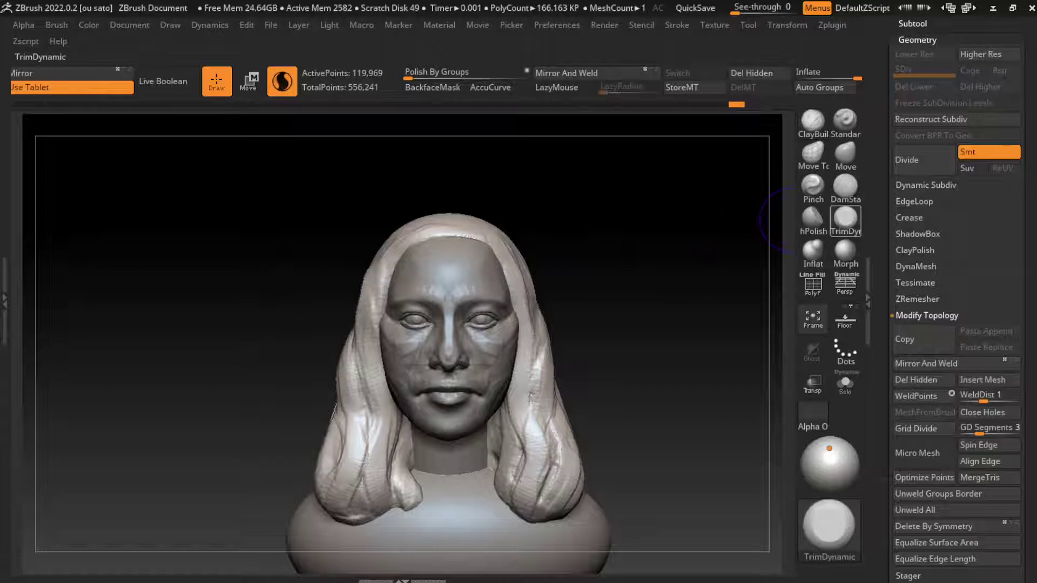
left_click_drag(702, 178, 476, 259)
left_click_drag(595, 157, 540, 178)
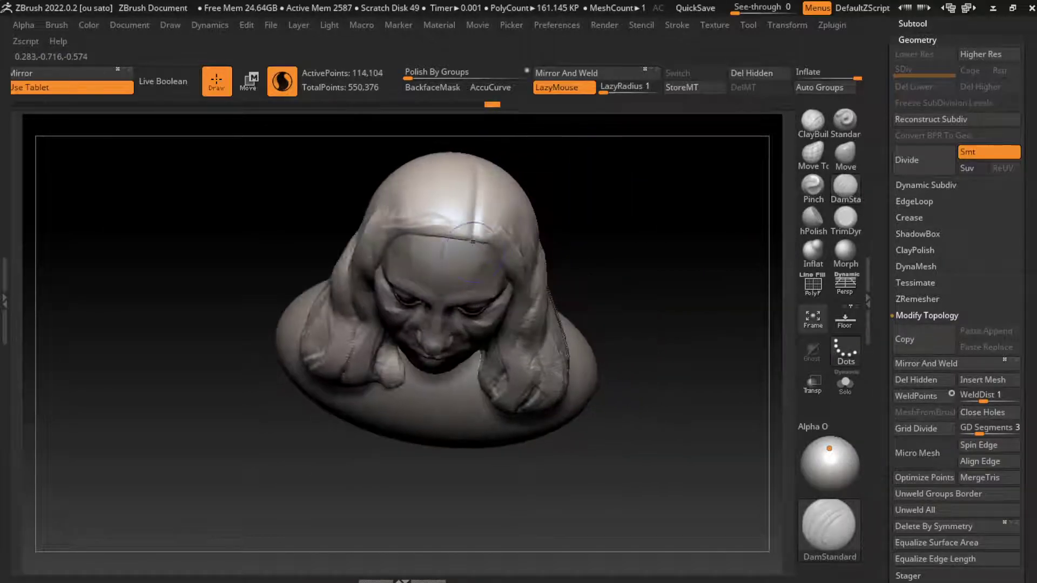
left_click_drag(475, 173, 476, 232)
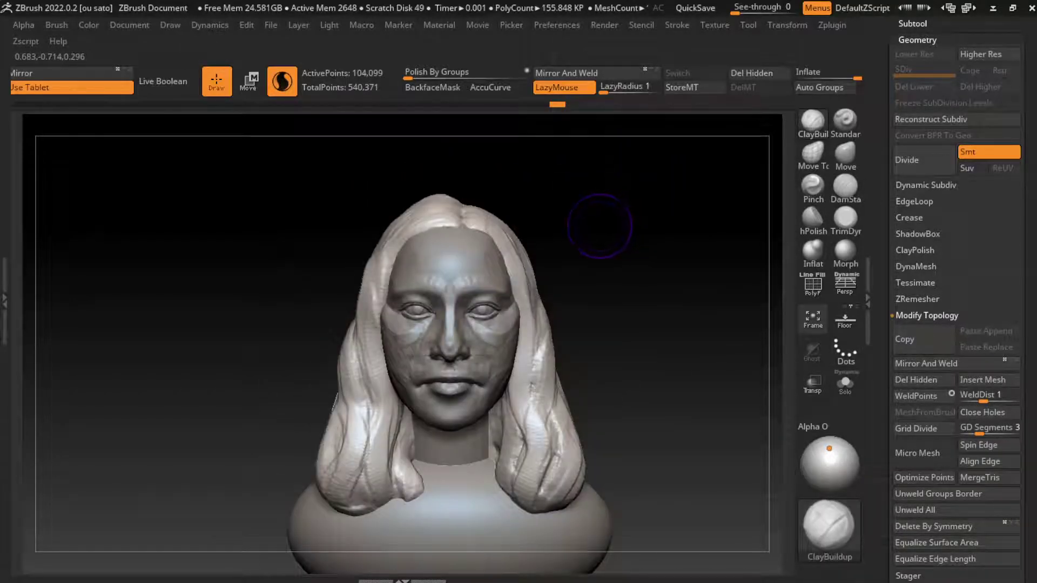
With the Move brush, rotate the head to inspect it from side, top and front.
key("b")
key("m")
key("v")
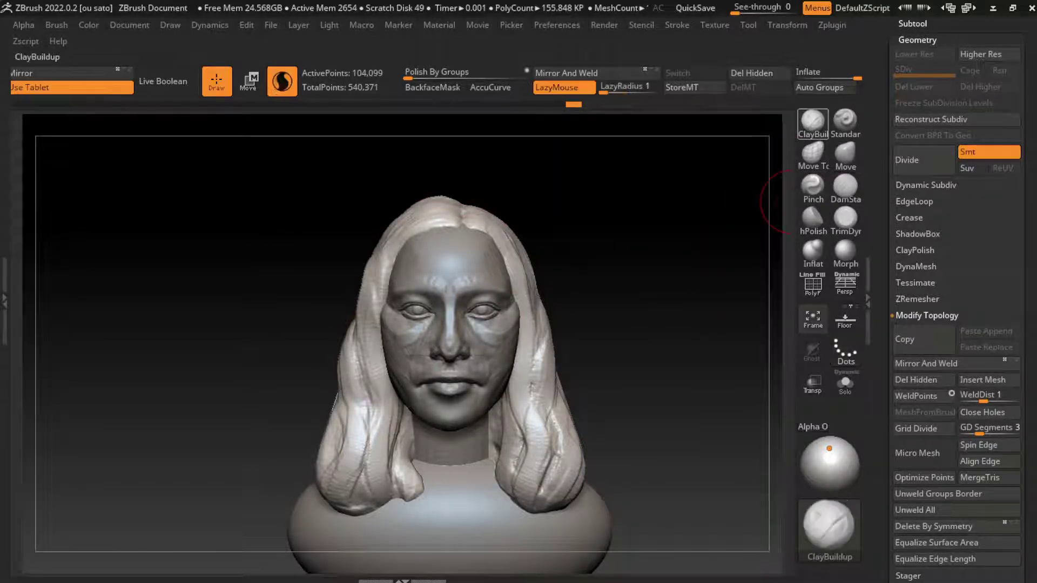
left_click_drag(767, 173, 660, 231, "shift")
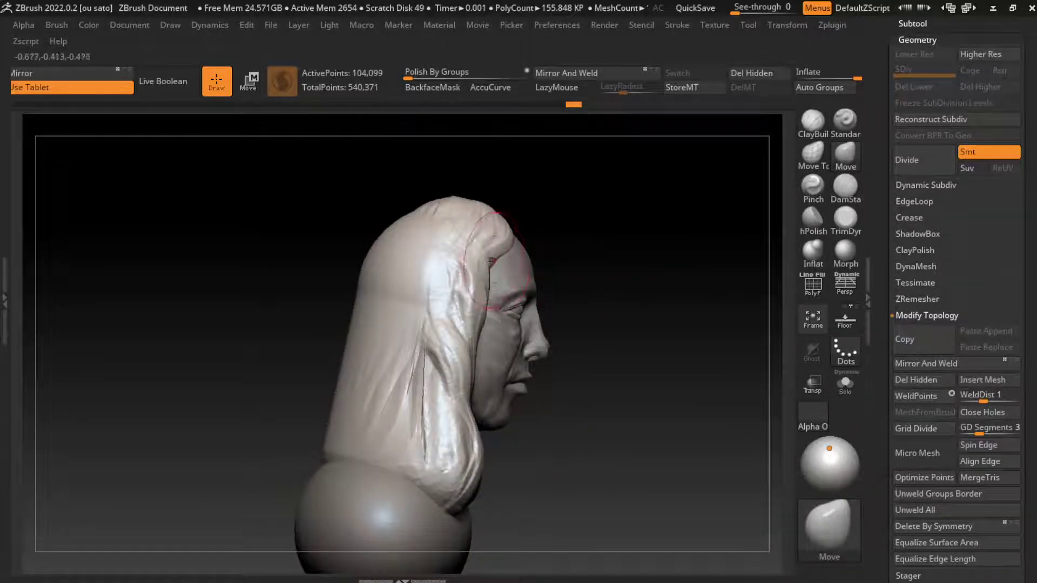
mouse_move(659, 231)
left_mouse_down("shift")
mouse_move(691, 192)
mouse_move(708, 232)
left_mouse_up("shift")
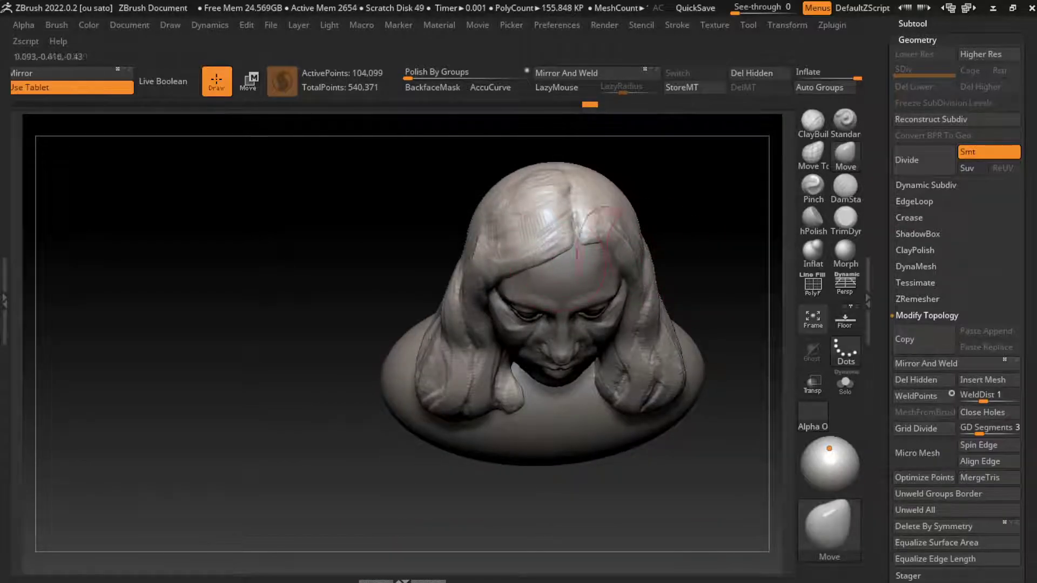
left_click_drag(702, 227, 694, 193, "shift")
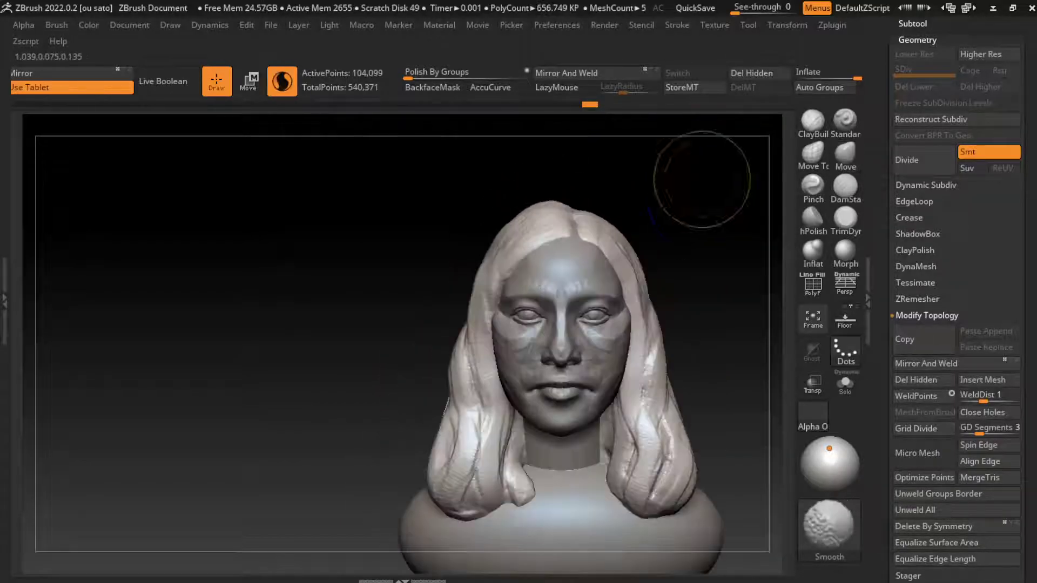
left_click_drag(690, 260, 690, 273)
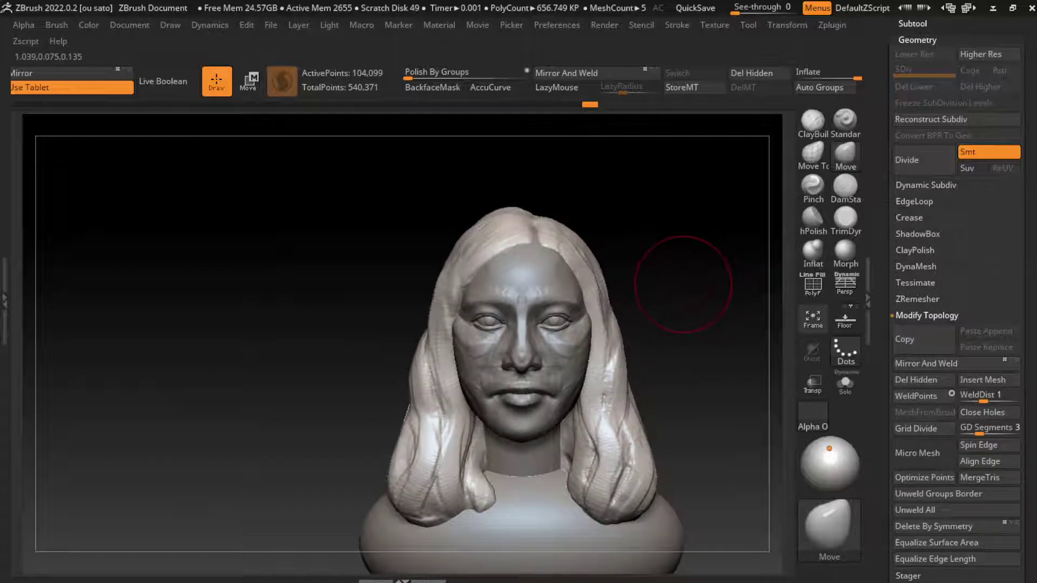
Build up hair over the forehead with an enlarged ClayBuildup brush.
left_click(813, 121)
key("s")
left_click(610, 276)
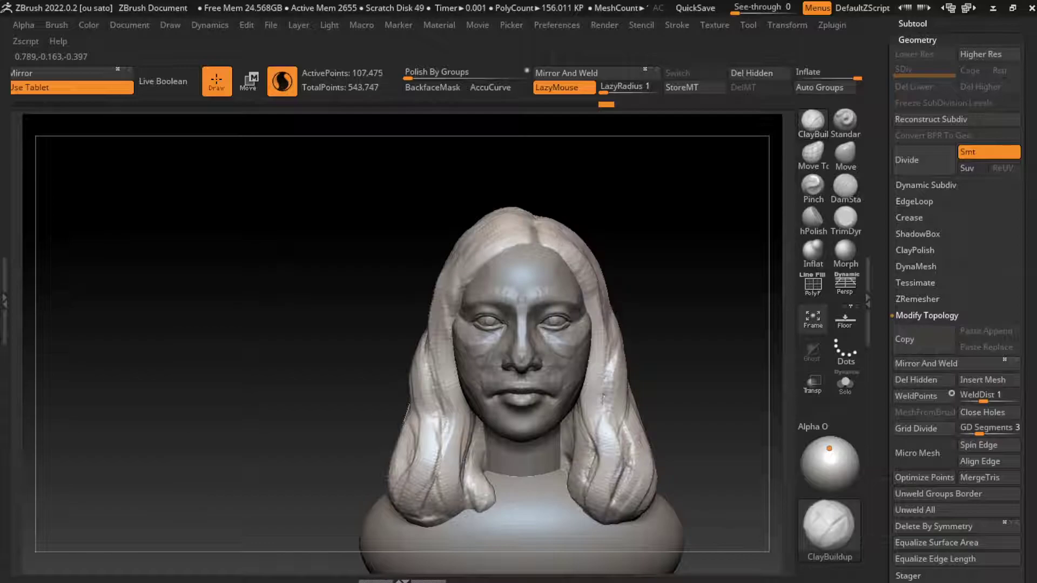
left_click_drag(546, 241, 581, 271)
left_click_drag(659, 227, 578, 268)
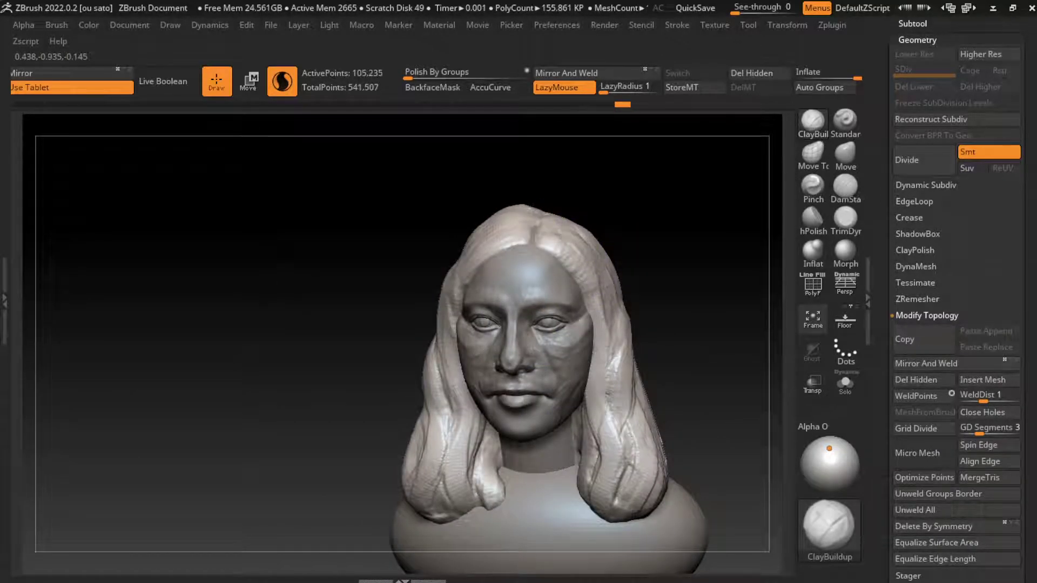
left_click_drag(702, 302, 670, 363)
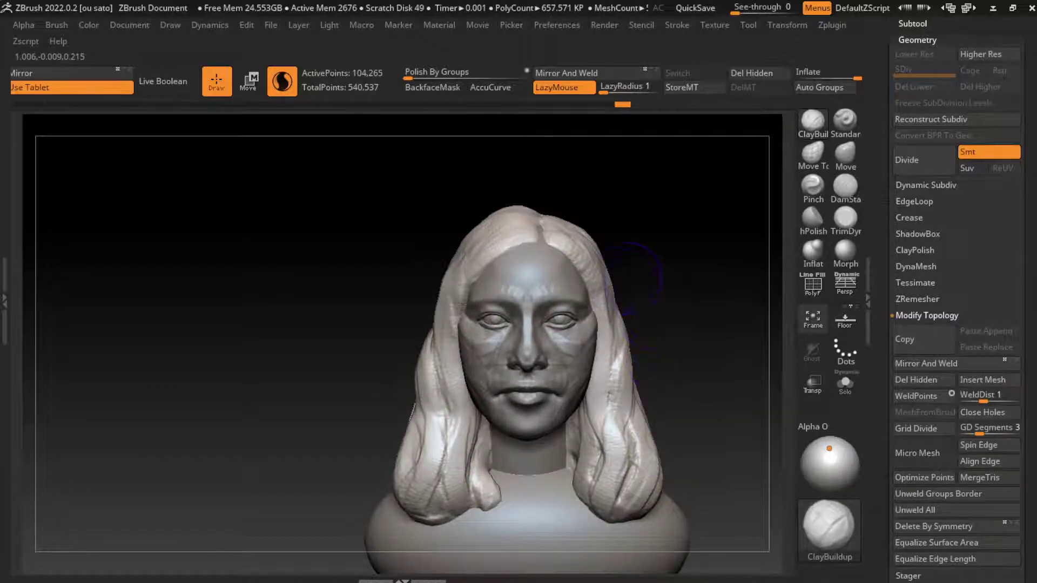
Build up the hair on the right side, upper left and top of the head.
left_click_drag(618, 319, 629, 435)
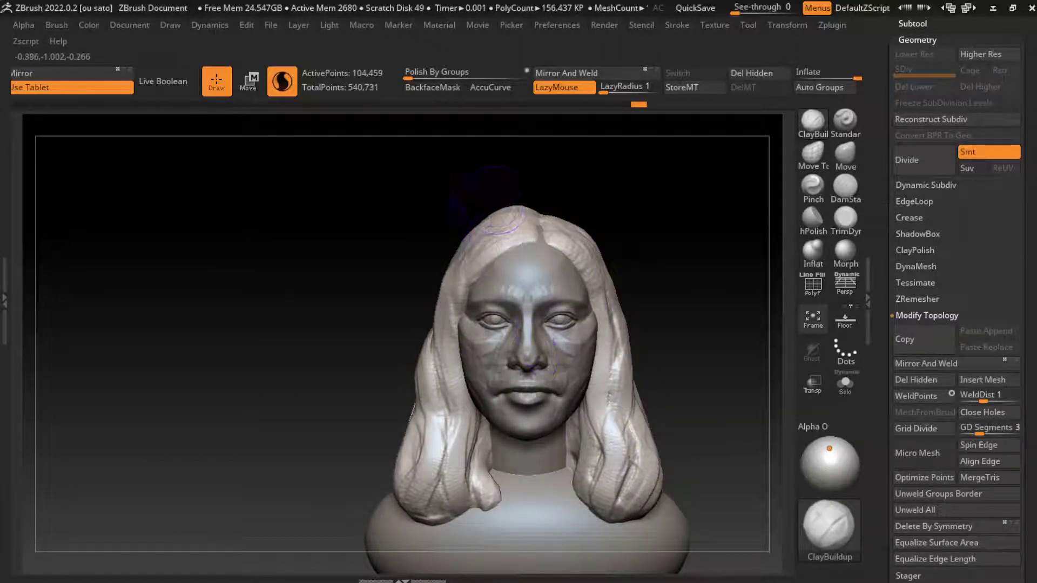
left_click_drag(477, 261, 489, 281)
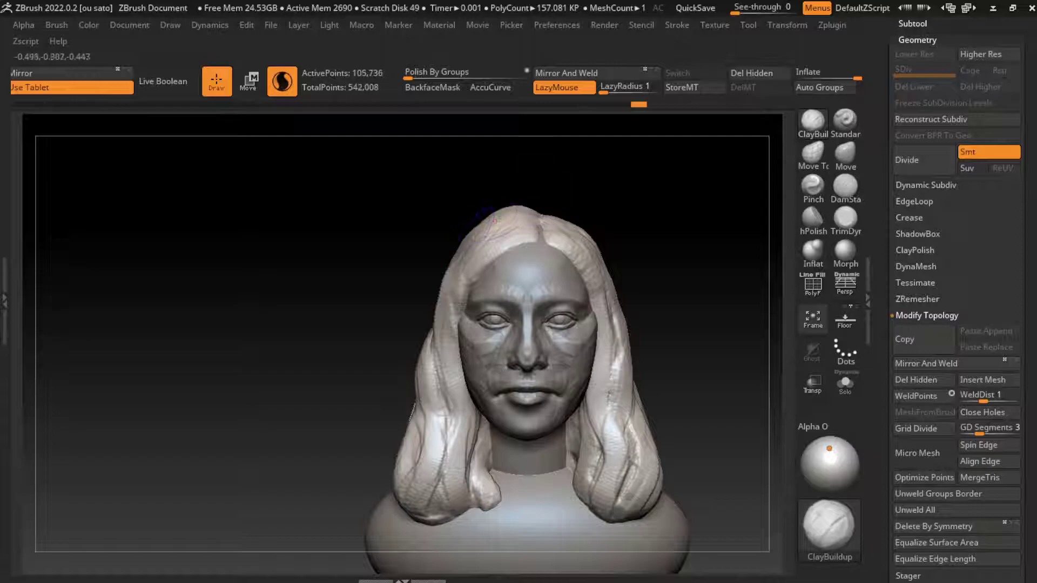
left_click_drag(576, 230, 480, 265)
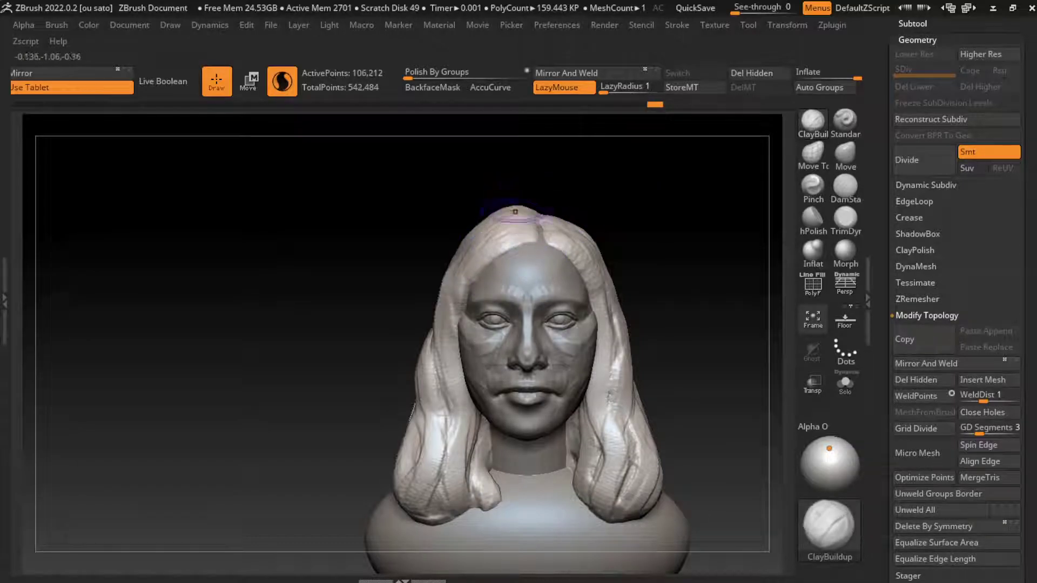
left_click_drag(515, 212, 464, 299)
Carve a DamStandard strand line on the left side, undoing the extra clay strokes there.
left_click(846, 187)
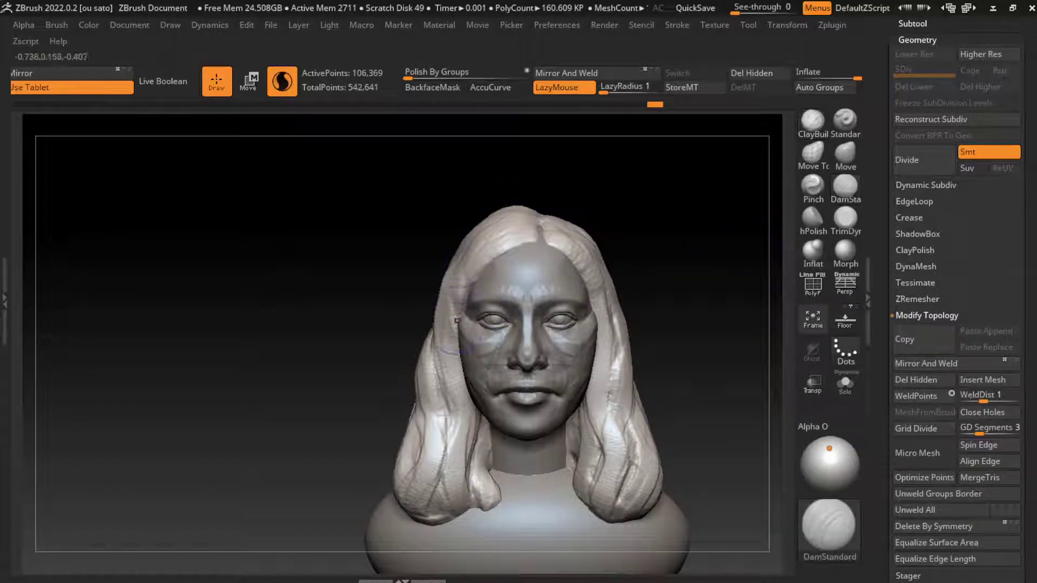
left_click_drag(456, 259, 458, 357)
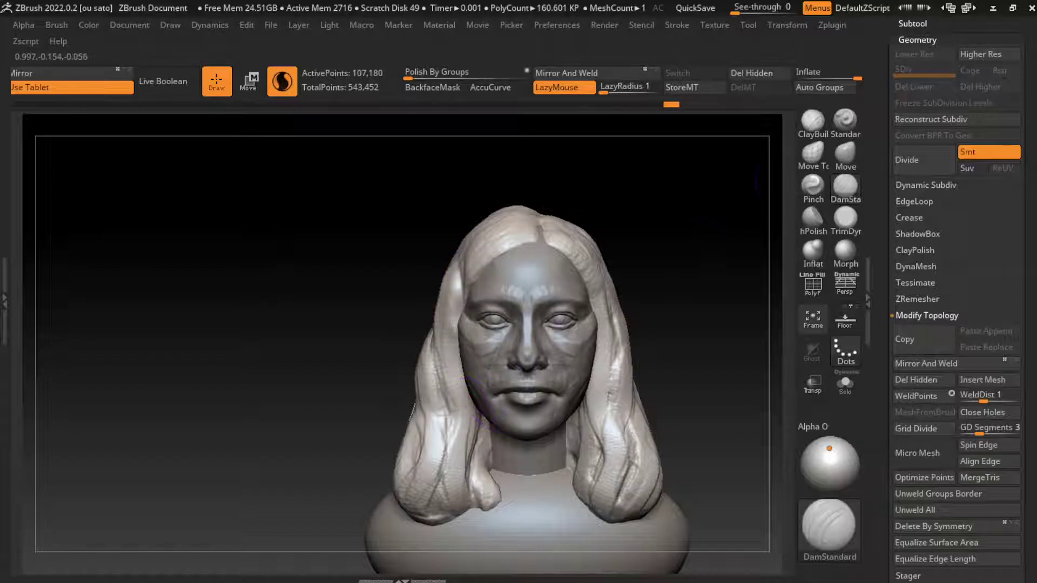
key("b")
key("c")
key("b")
left_click_drag(457, 281, 446, 343)
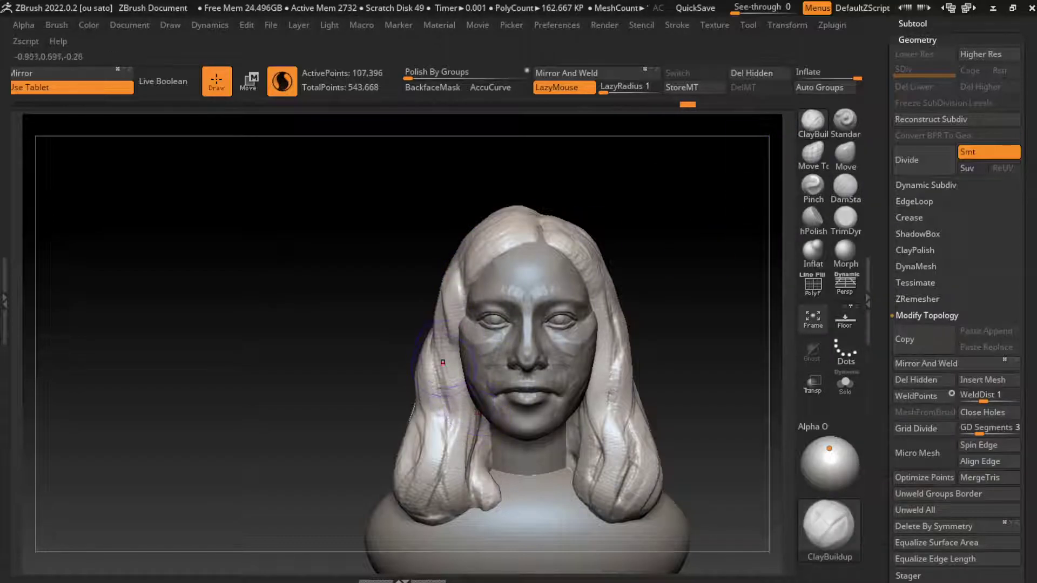
key("ctrl+z")
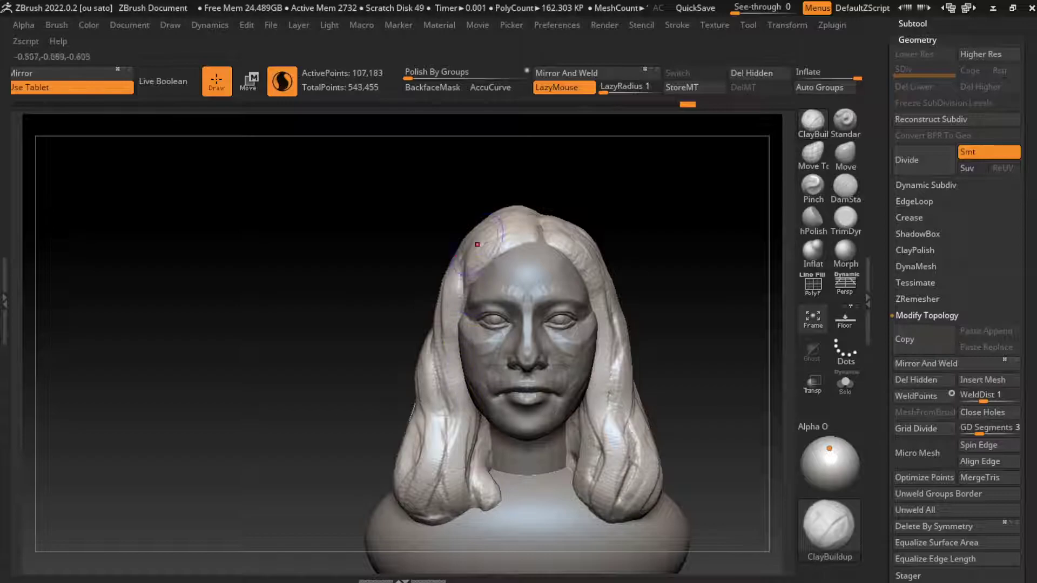
key("ctrl+z")
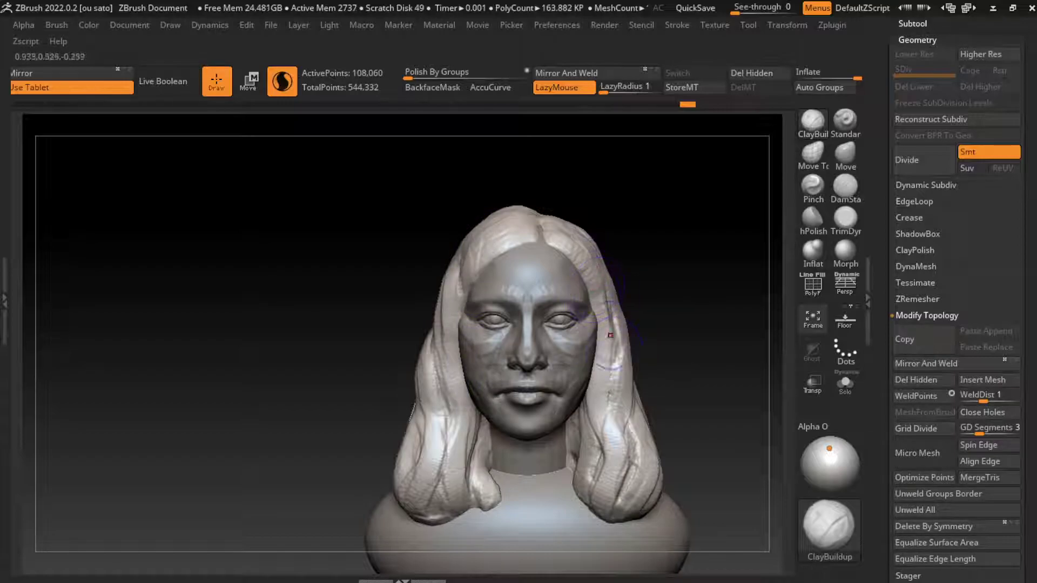
With LazyMouse on, build up hair at the parting, right side and right temple.
mouse_move(648, 232)
left_mouse_down("shift")
mouse_move(657, 225)
mouse_move(605, 324)
mouse_move(605, 426)
left_mouse_up("shift")
key("l")
left_click_drag(573, 224, 578, 264)
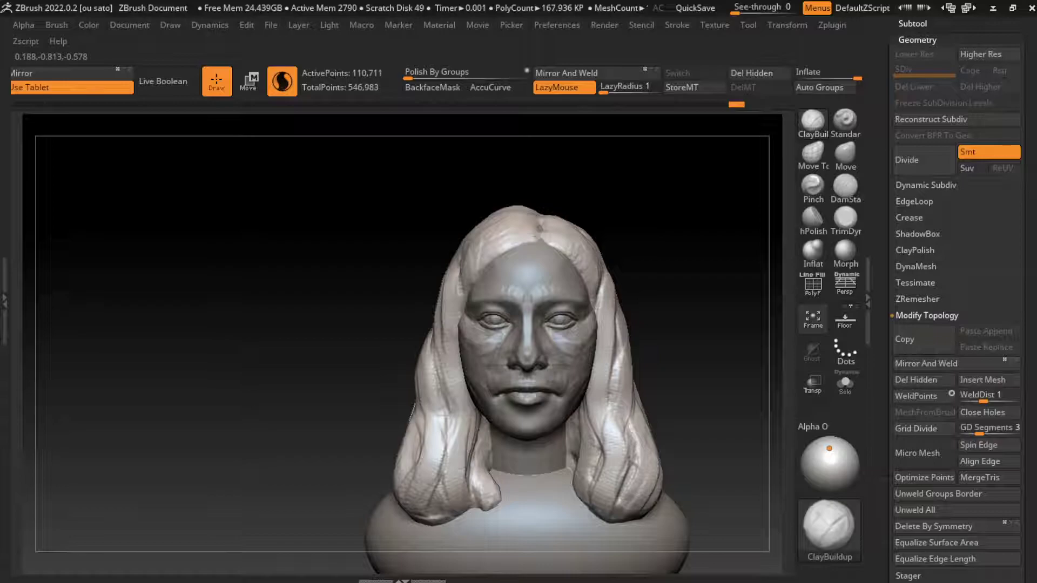
left_click_drag(540, 226, 575, 238)
left_click_drag(607, 315, 604, 276)
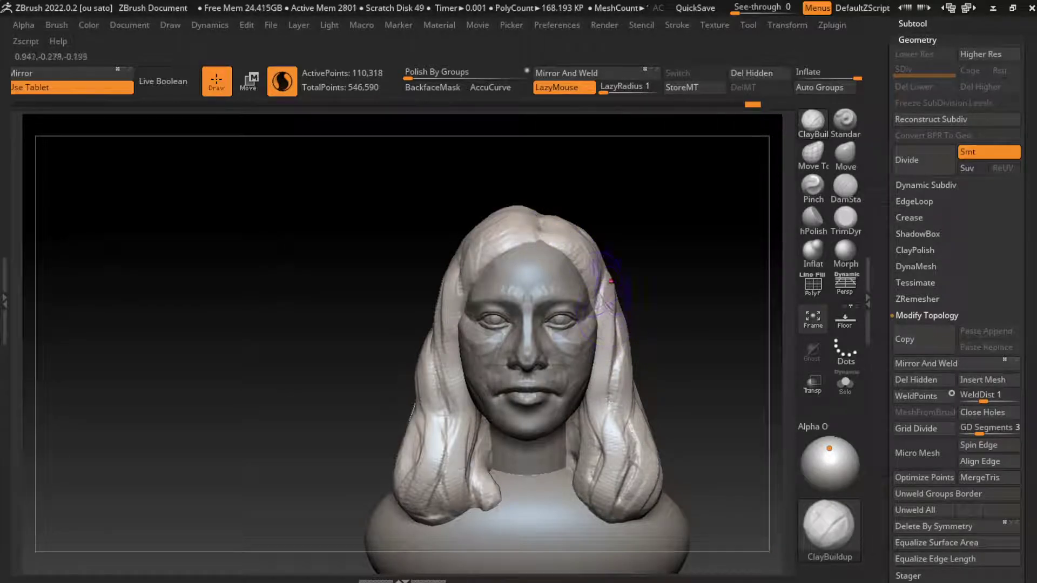
left_click_drag(540, 227, 586, 260)
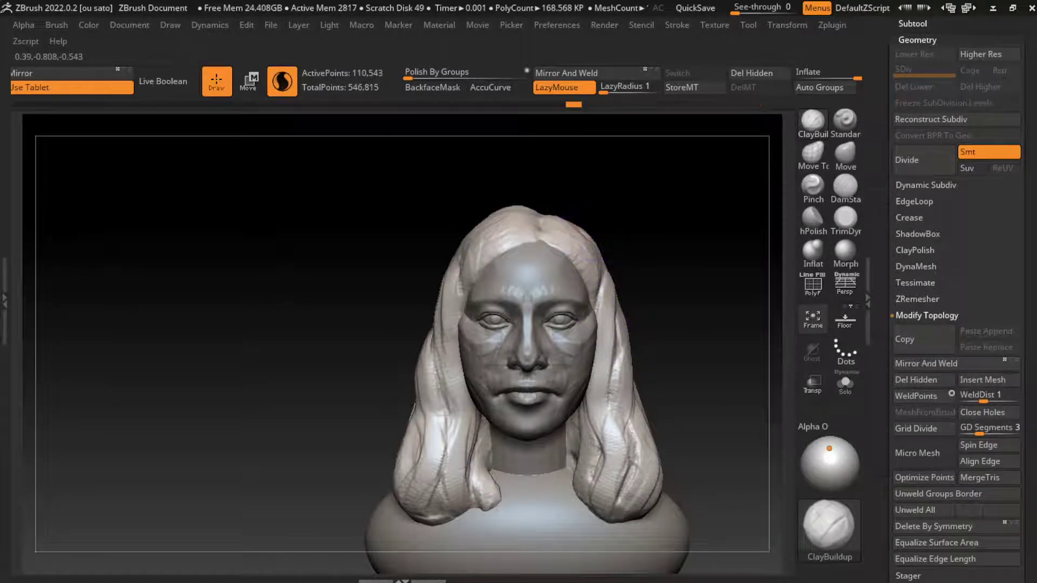
Select the face subtool and place the transform gizmo near the left eye.
left_click(599, 378, "alt")
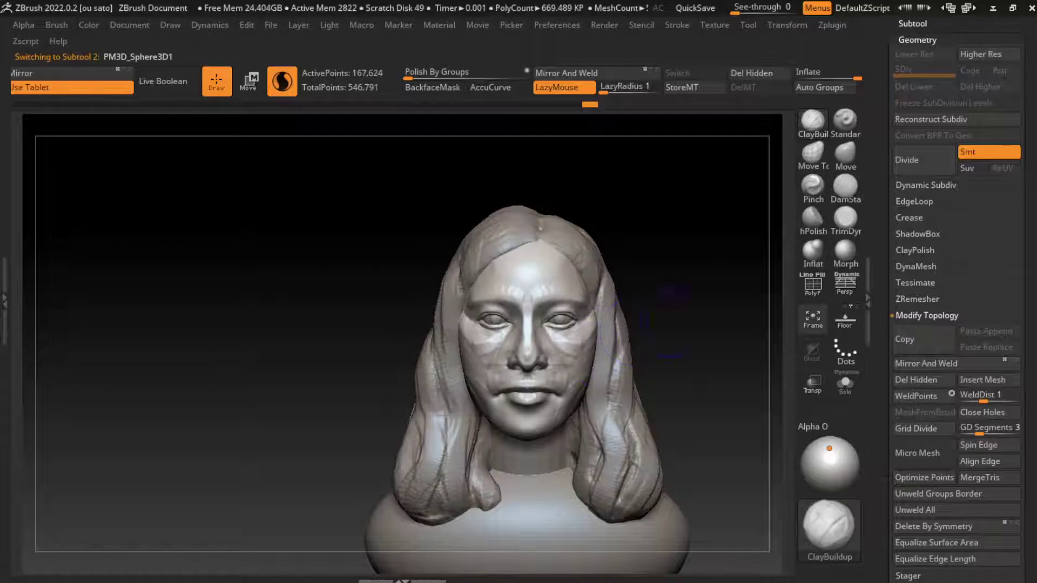
left_click(846, 154)
key("s")
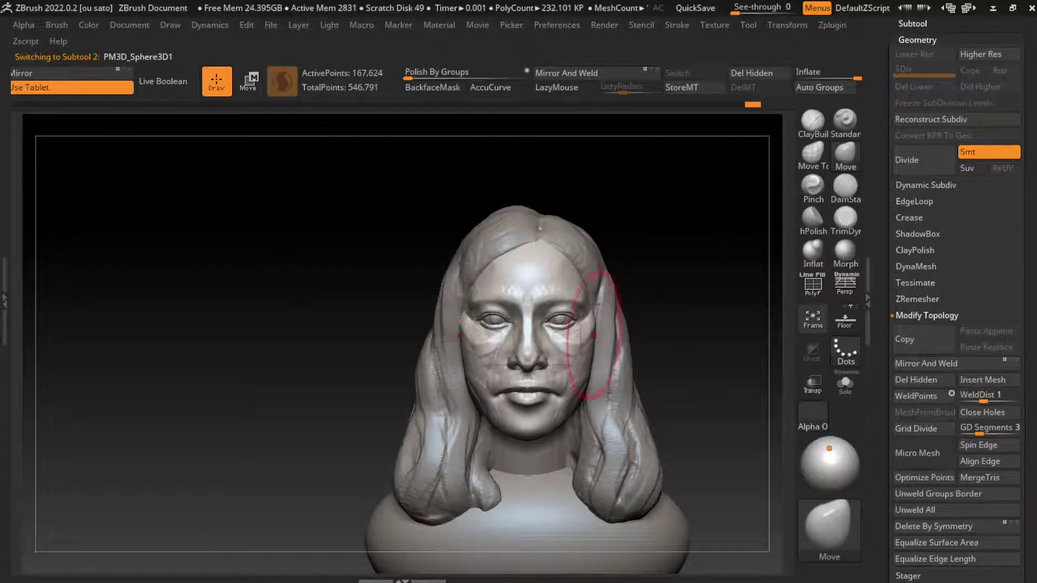
left_click(570, 324, "alt")
right_click_drag(570, 320, 570, 303, "ctrl")
key("w")
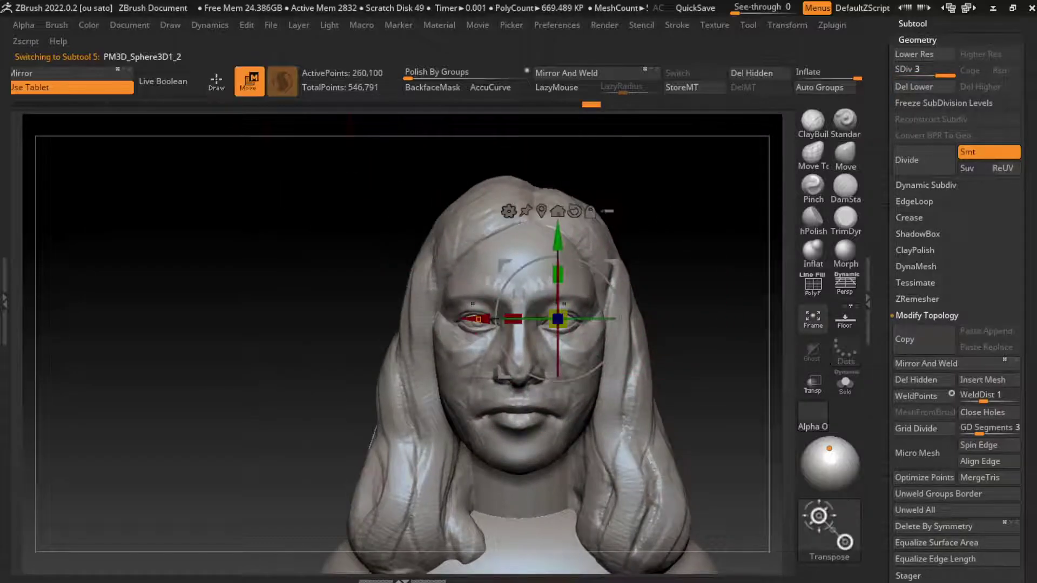
left_click_drag(537, 313, 479, 318, "alt")
right_click_drag(558, 318, 611, 319, "ctrl")
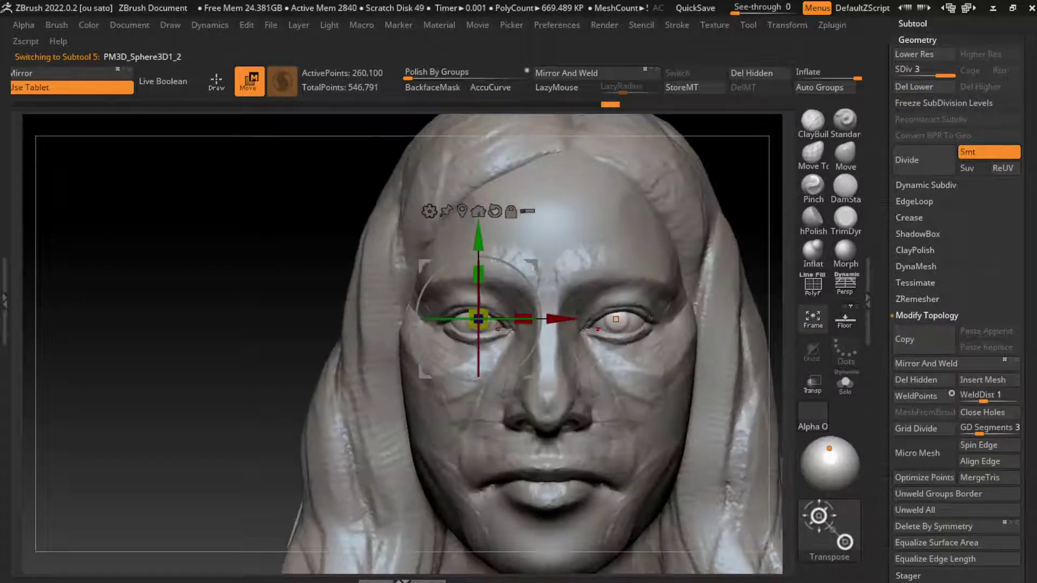
Close the mouth into a slight smile and reshape the lips and chin crease.
left_click(611, 319, "alt")
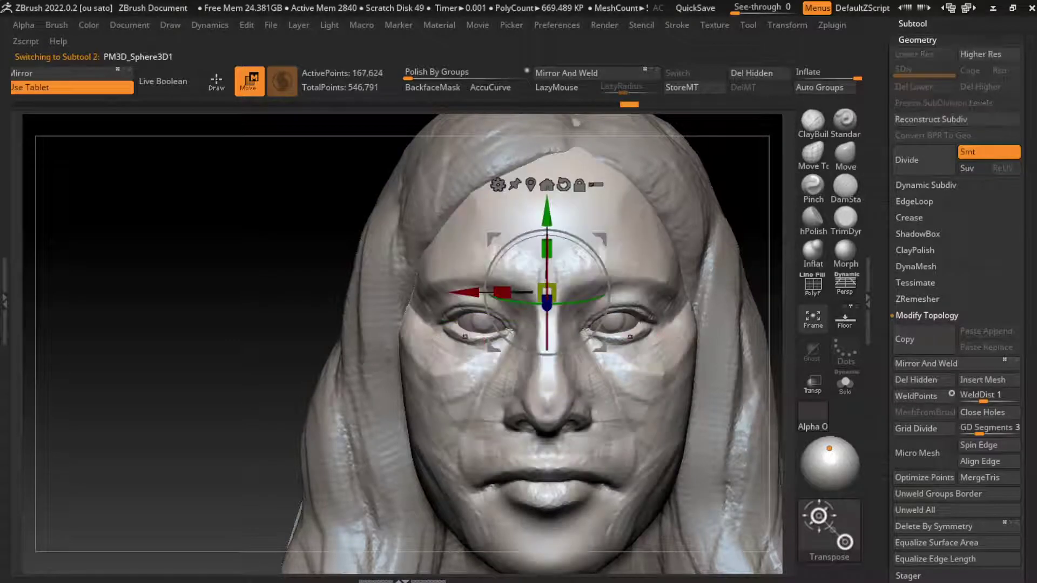
key("q")
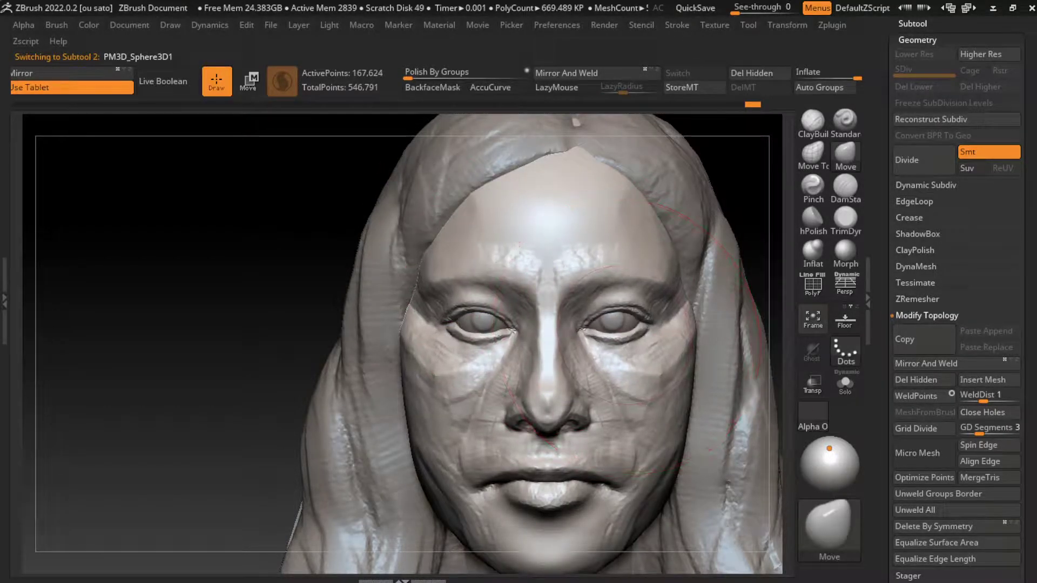
right_click_drag(623, 336, 540, 340)
right_click_drag(621, 340, 684, 227, "ctrl")
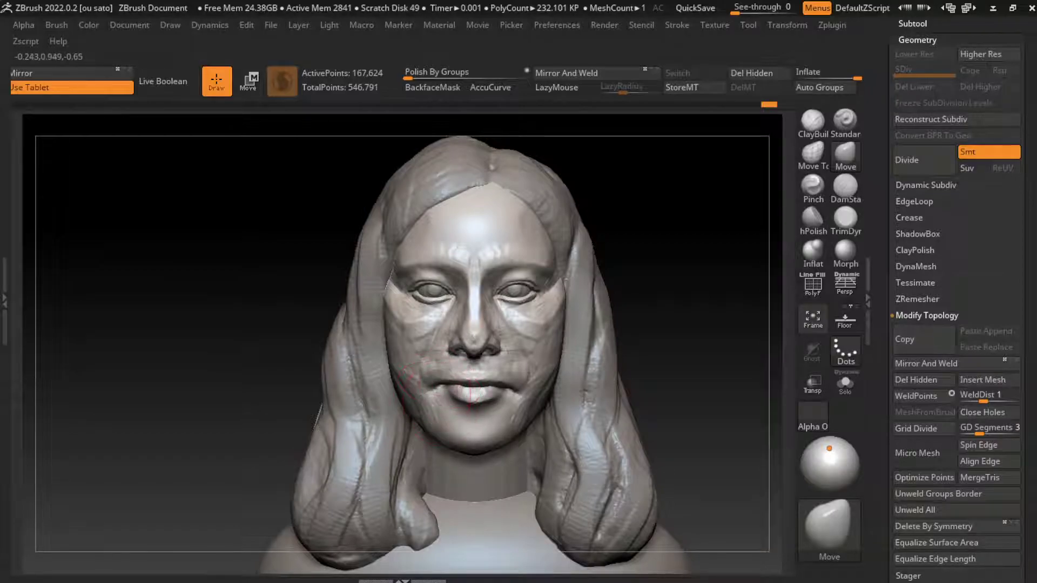
left_click_drag(463, 412, 443, 419)
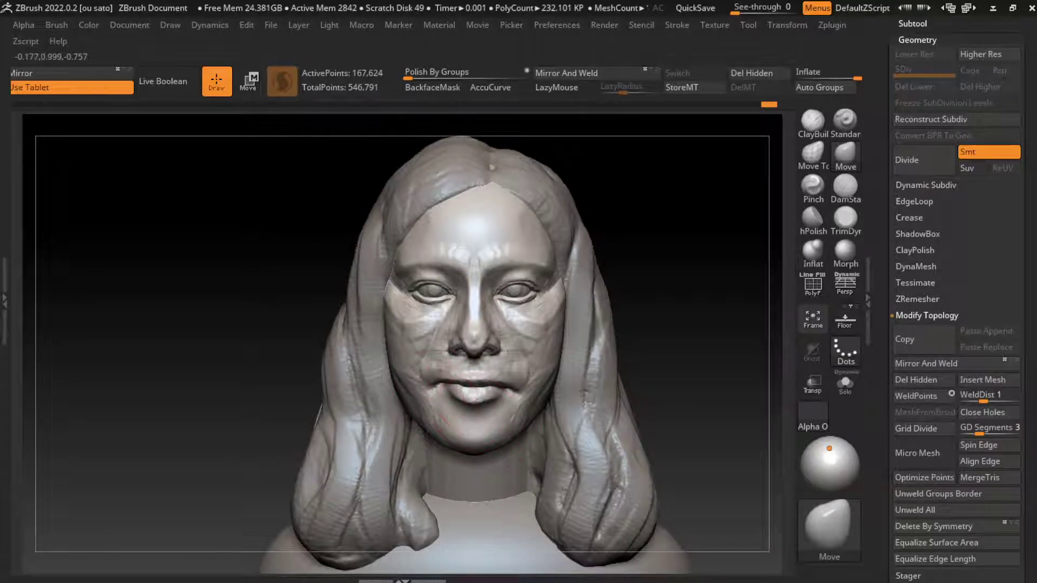
left_click_drag(486, 390, 499, 413)
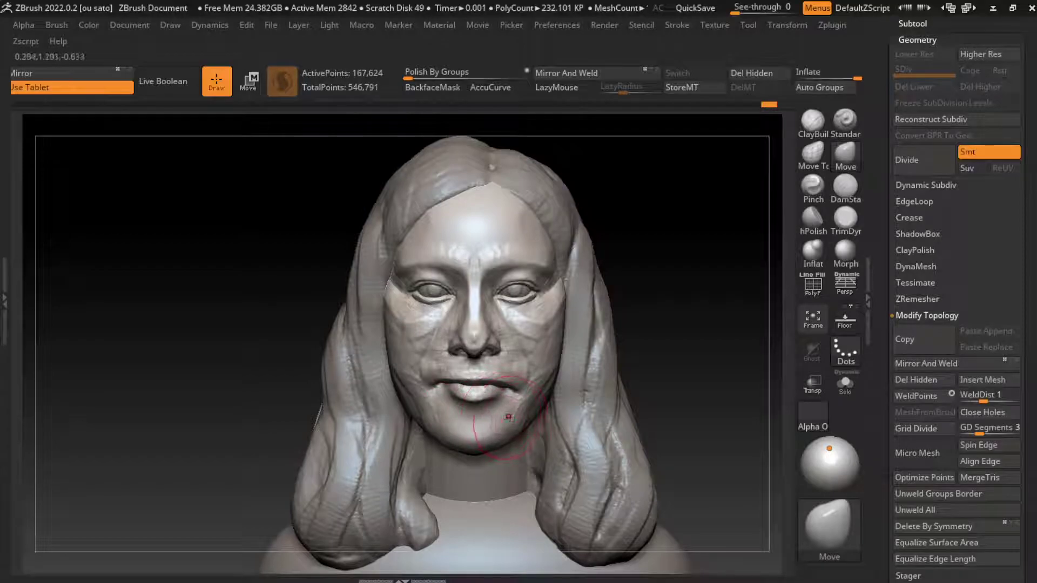
left_click_drag(494, 381, 470, 394)
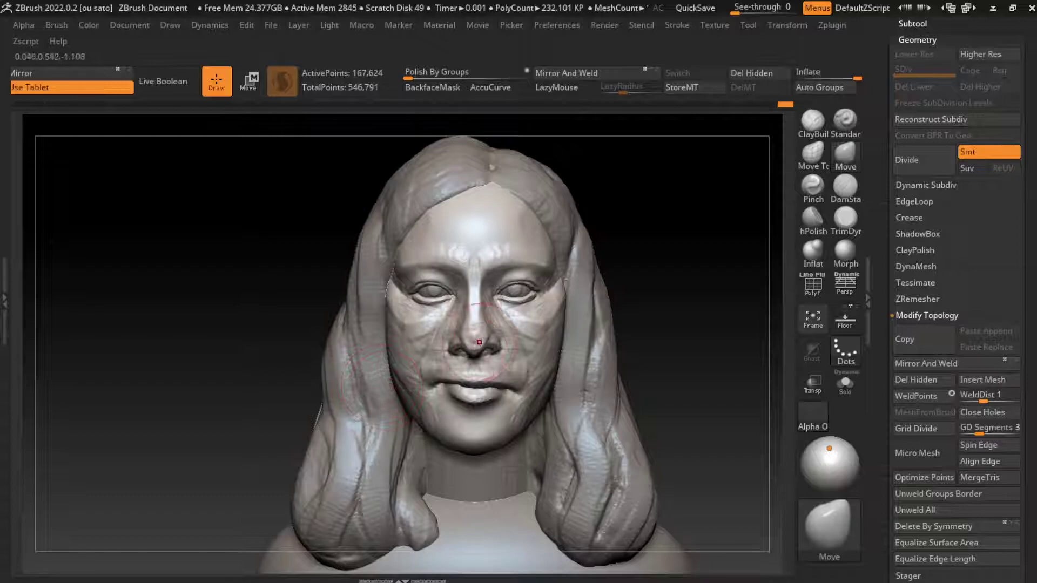
Select the eyeball subtool and reposition the right eye with the Transpose Move gizmo.
left_click(518, 286, "alt")
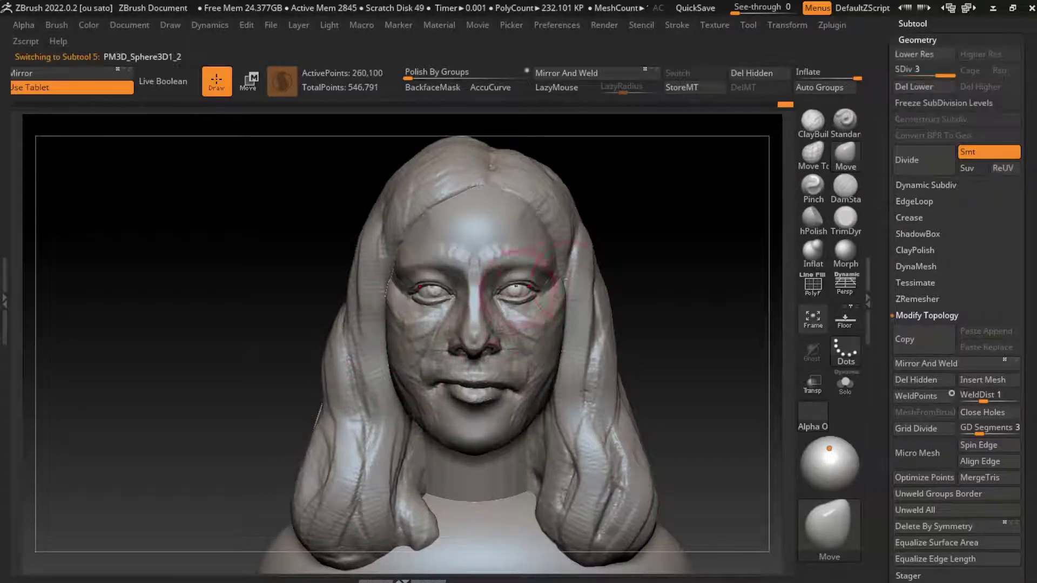
left_click_drag(348, 278, 466, 359, "ctrl")
left_click(276, 373, "ctrl")
key("w")
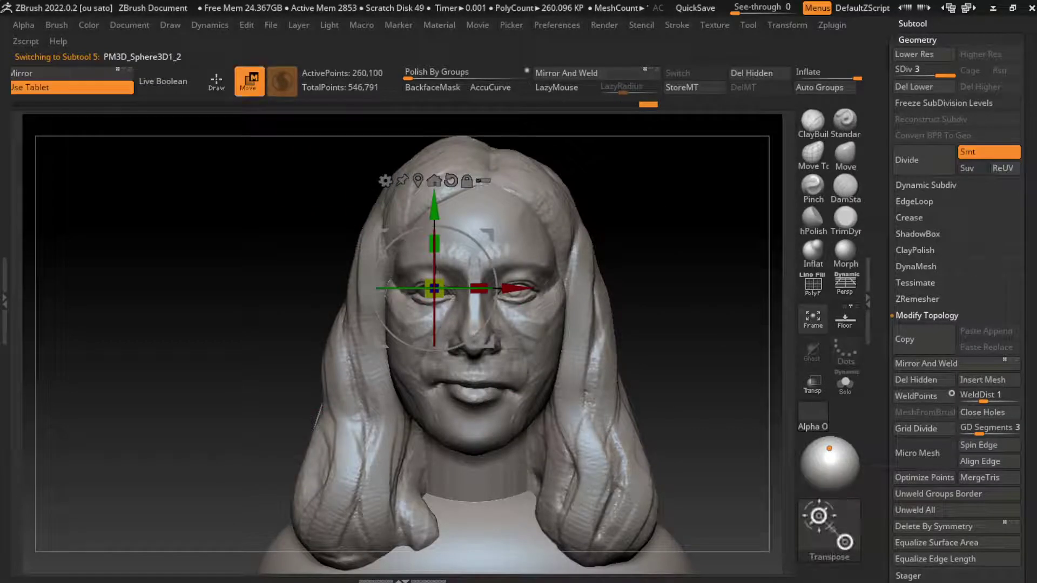
left_click_drag(434, 288, 513, 288, "alt")
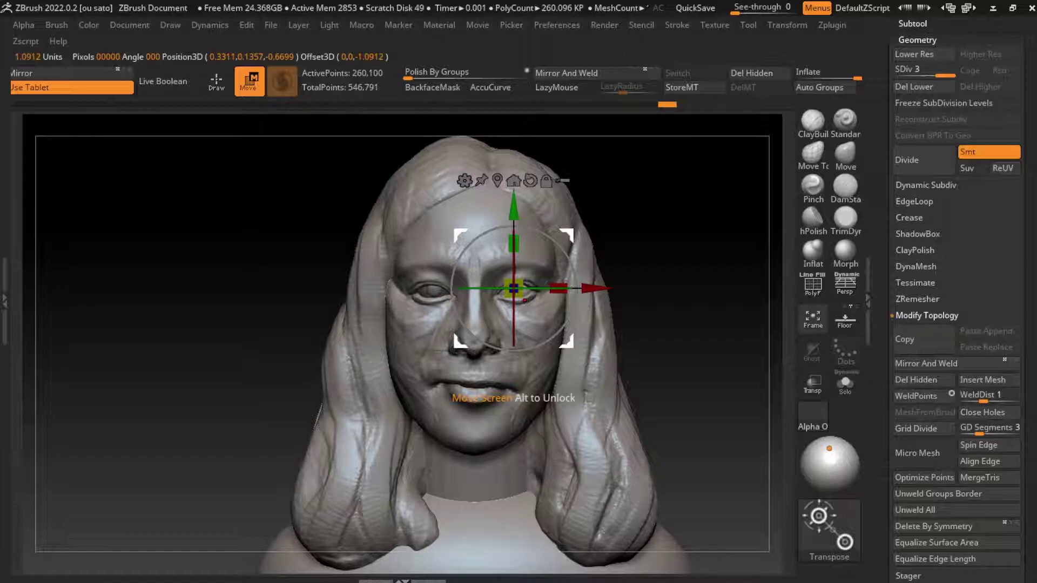
key("q")
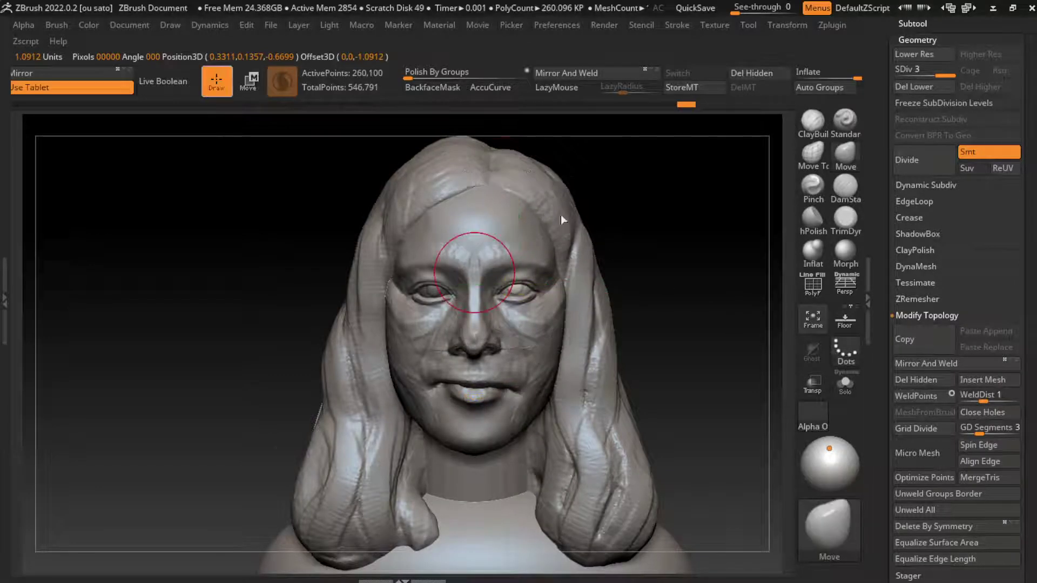
Recentre the gizmo on the left eye and reposition it within its socket.
key("w")
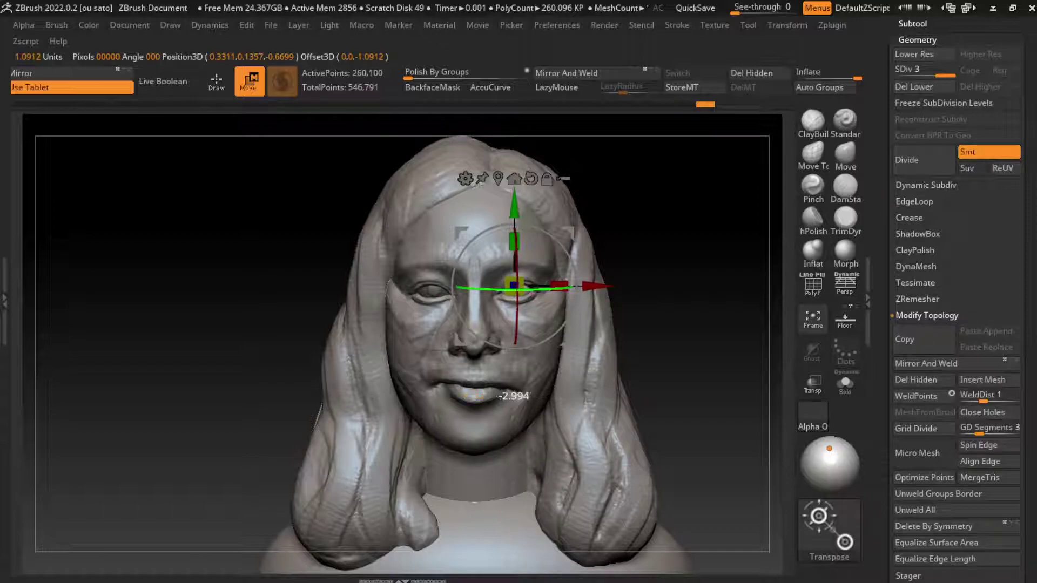
key("q")
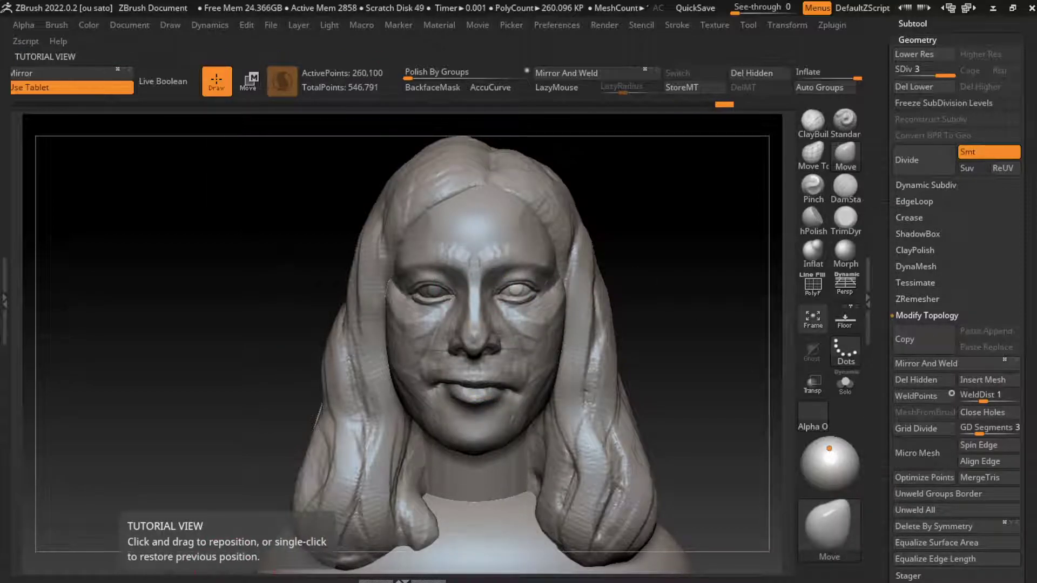
key("w")
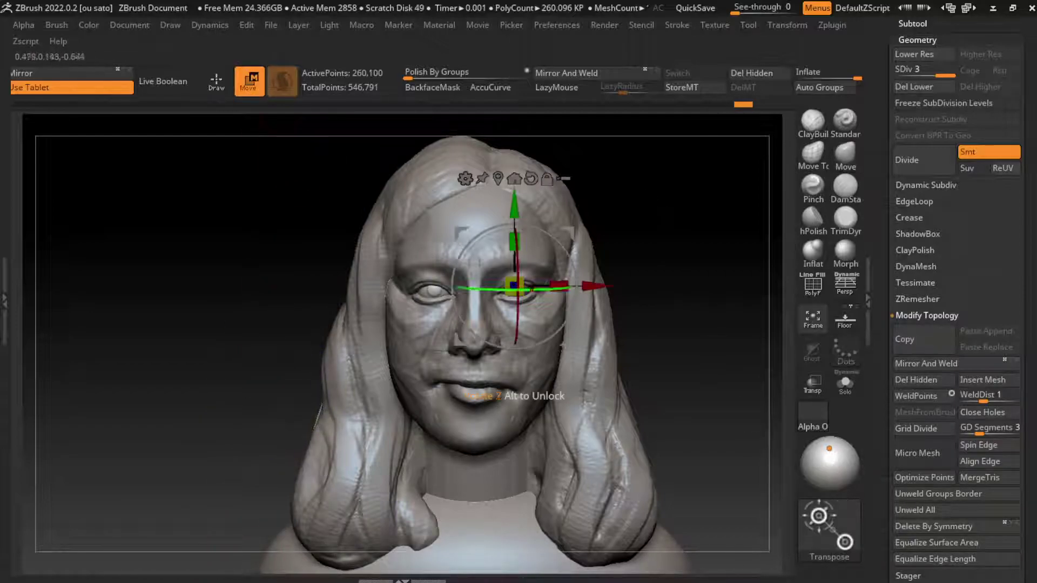
left_click(433, 287)
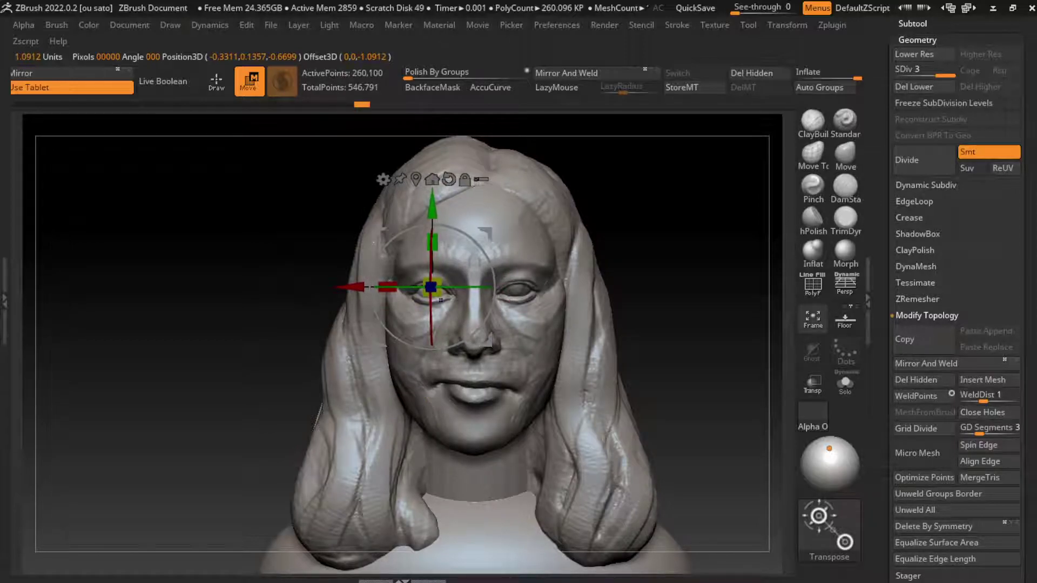
key("q")
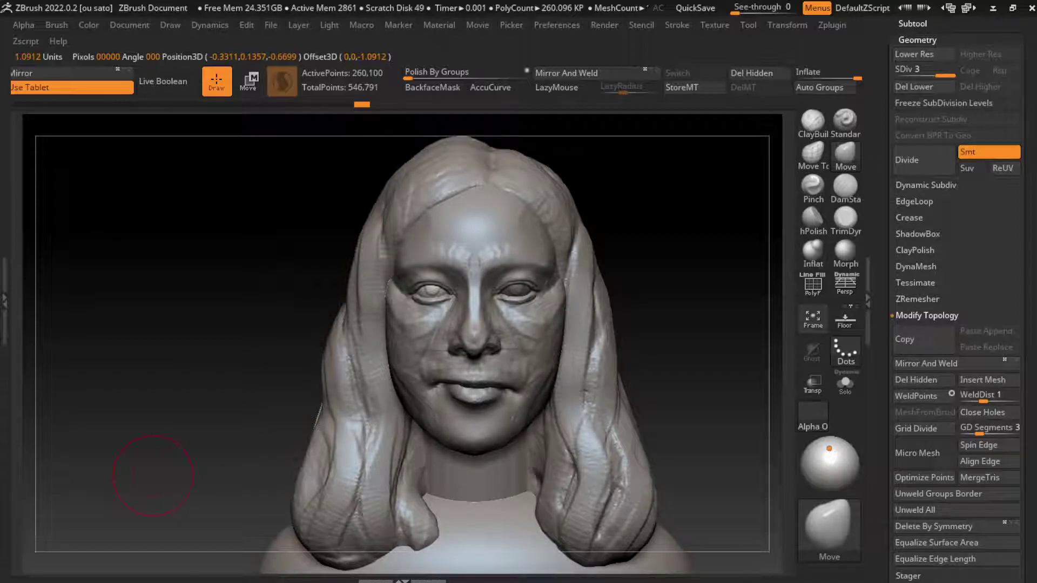
Return to the head subtool and carve a DamStandard crease under the right eye.
left_click(530, 474, "alt")
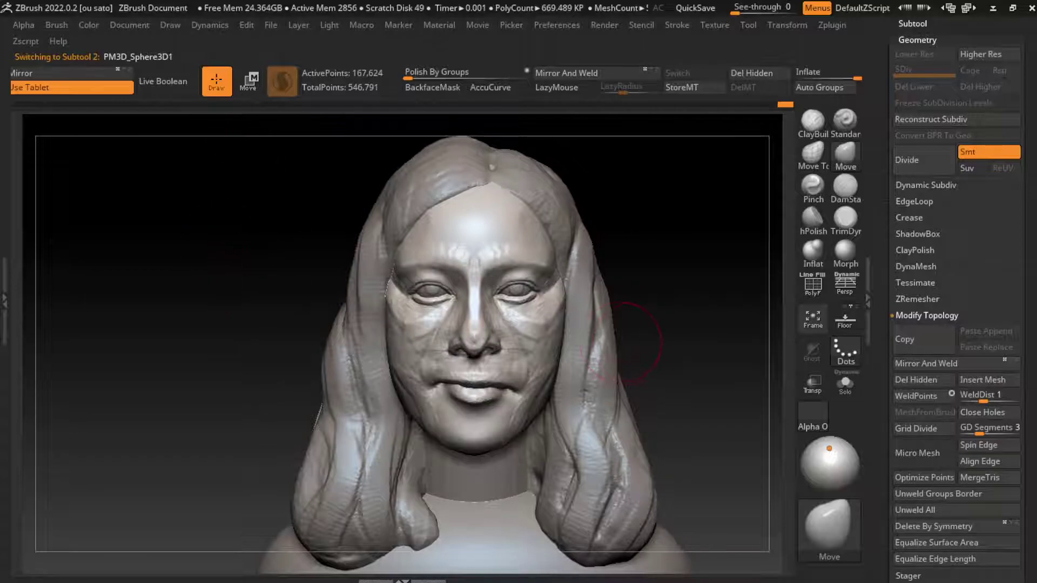
left_click(845, 218)
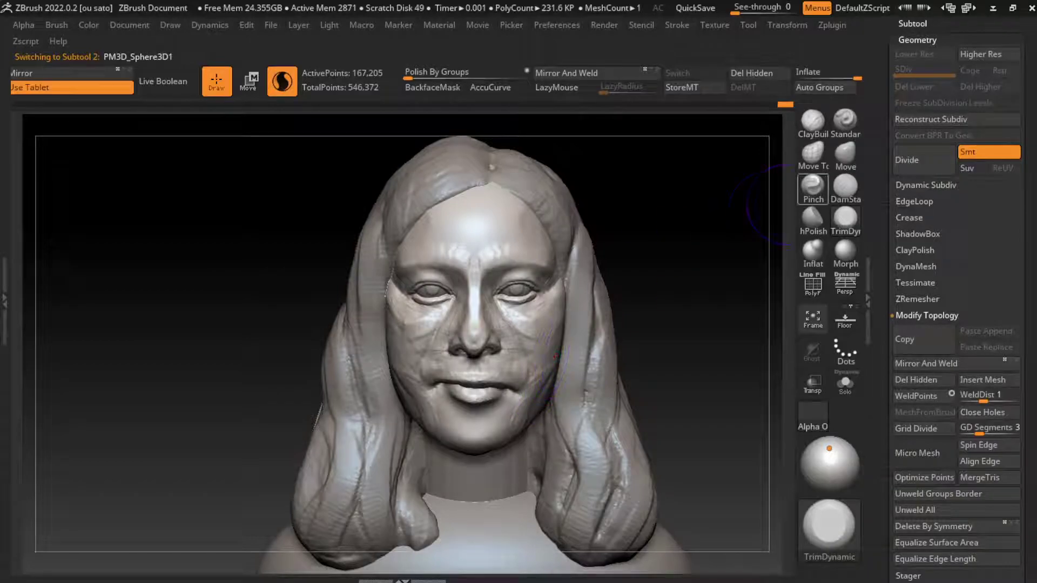
left_click(845, 186)
left_click_drag(548, 300, 541, 316)
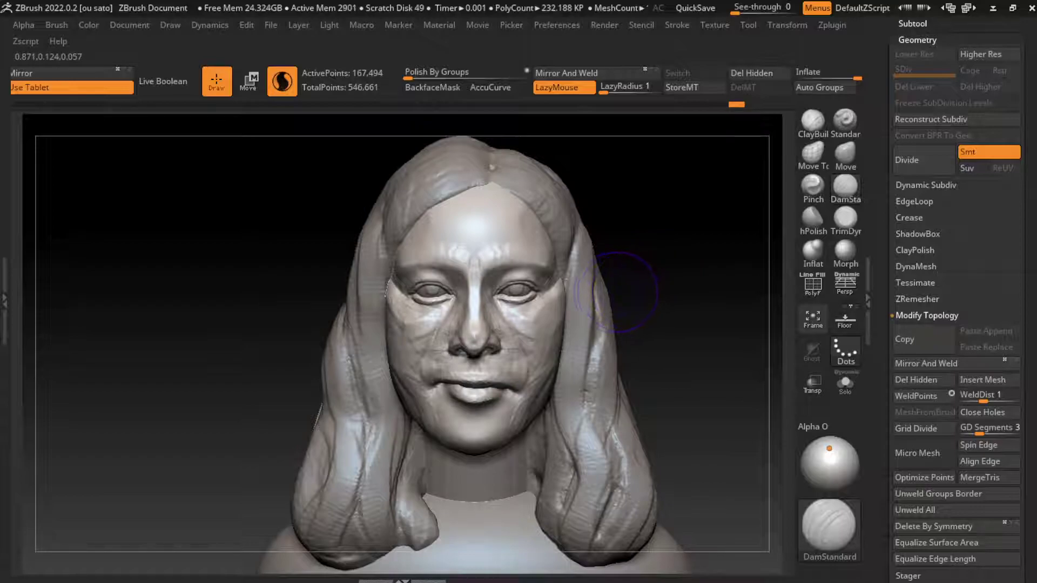
Flatten the right cheek along the hair edge and the chin area with TrimDynamic.
left_click(845, 218)
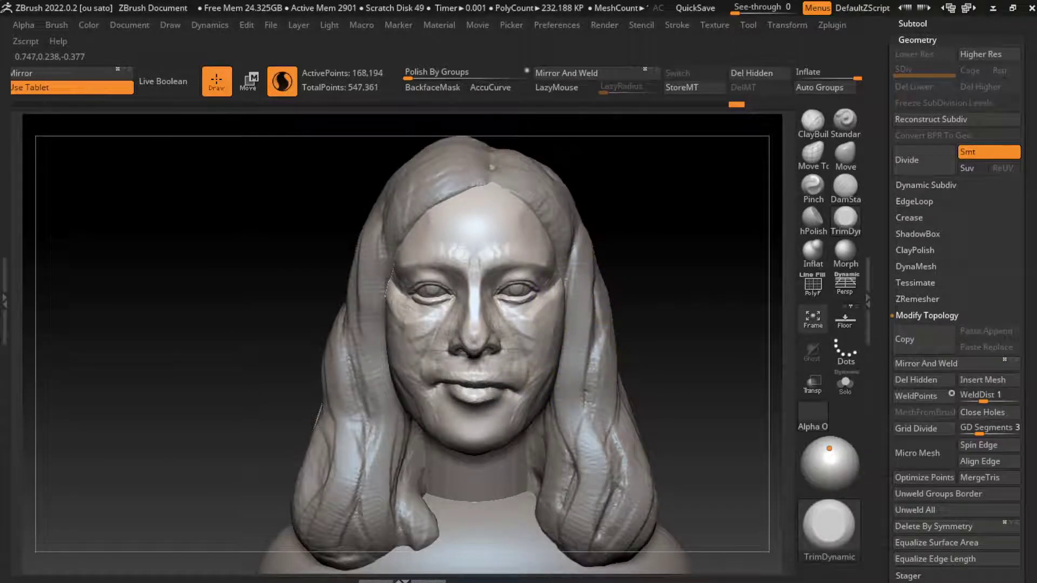
left_click_drag(559, 316, 565, 343)
left_click_drag(470, 535, 459, 519)
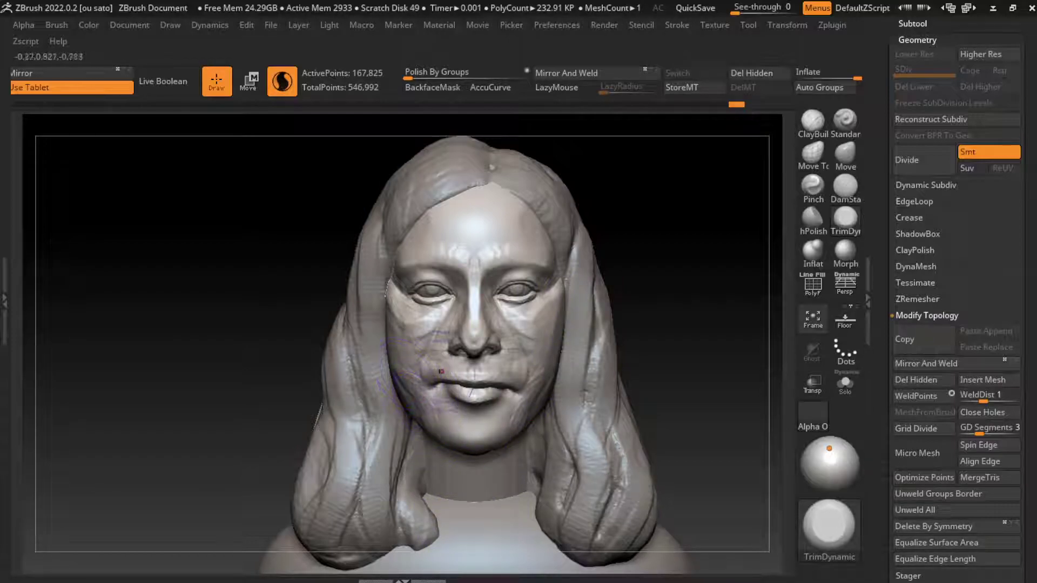
Build up the left temple, cheek and jaw with ClayBuildup.
key("b")
key("c")
key("b")
left_click_drag(385, 299, 389, 258)
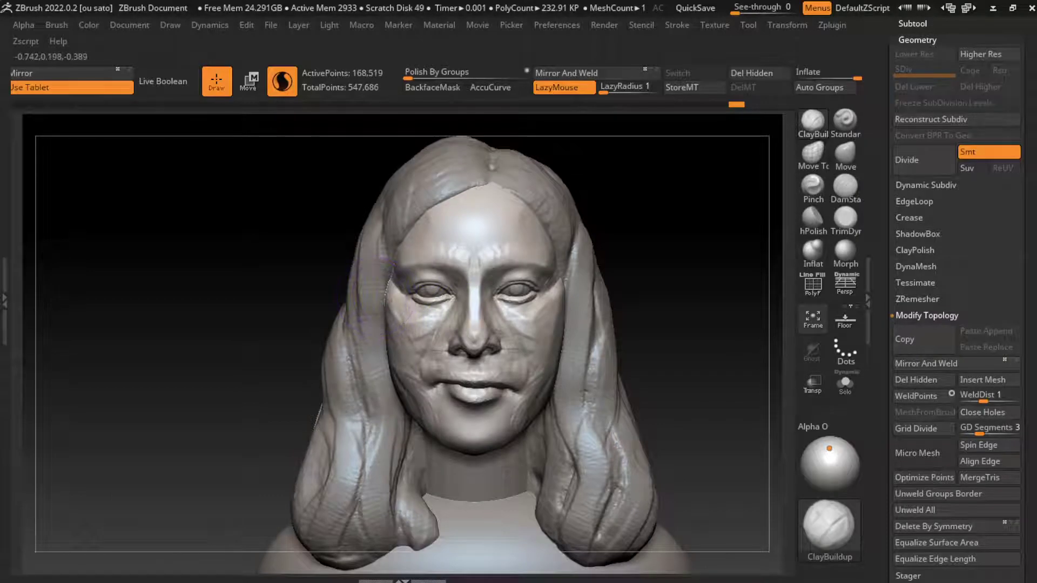
left_click_drag(390, 354, 424, 464)
left_click_drag(390, 351, 416, 394)
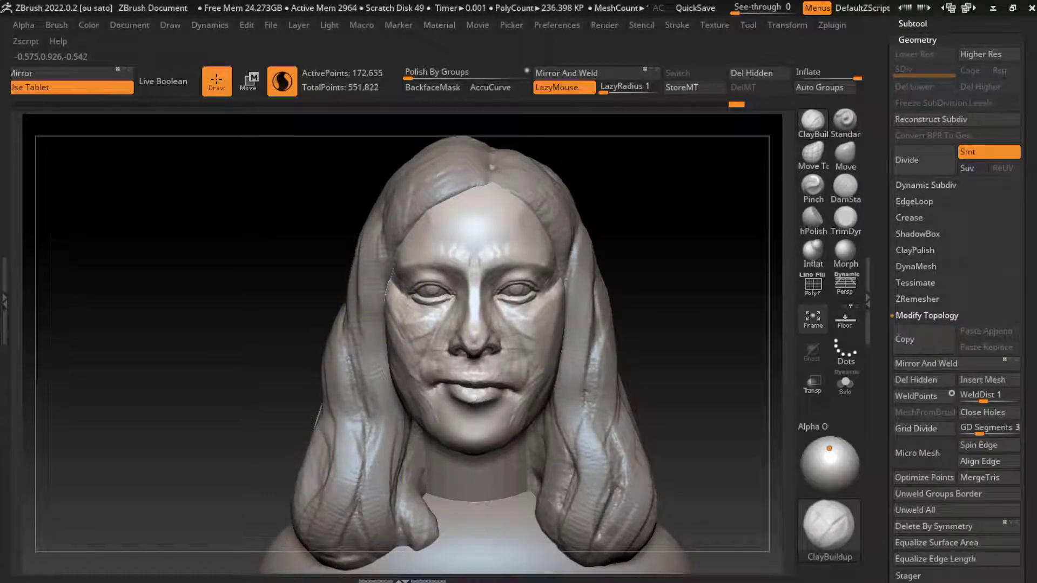
Plane the hair by the right temple and forehead flatter with TrimDynamic.
key("b")
key("t")
key("d")
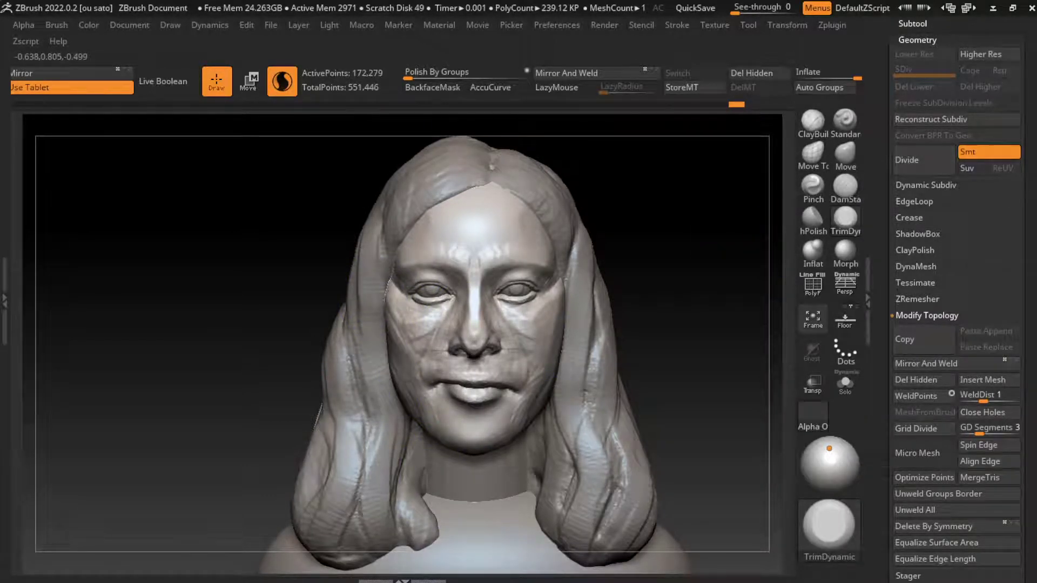
mouse_move(418, 383)
left_mouse_down()
mouse_move(540, 451)
mouse_move(589, 438)
left_mouse_up()
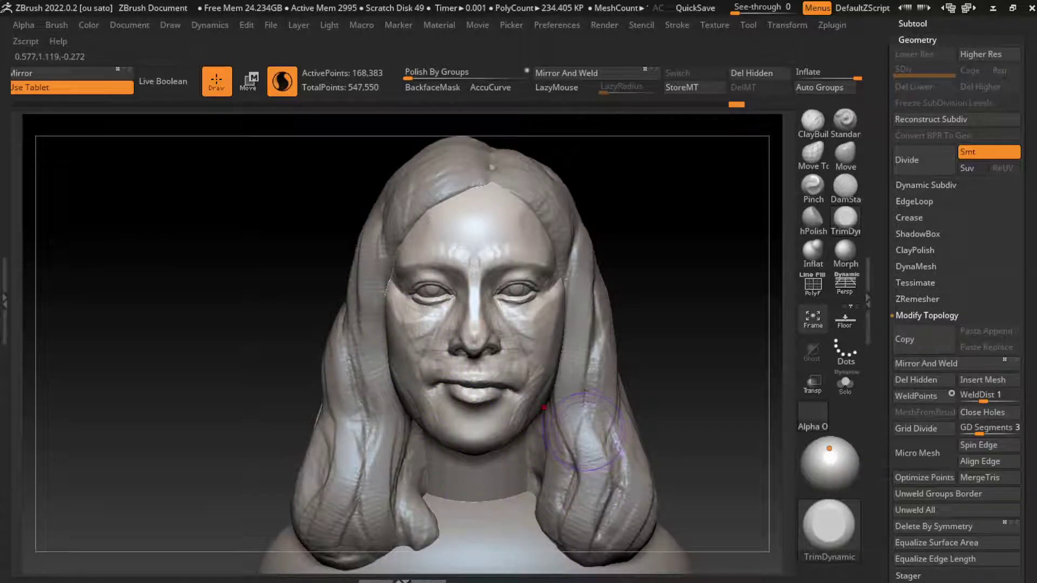
left_click_drag(604, 357, 621, 201)
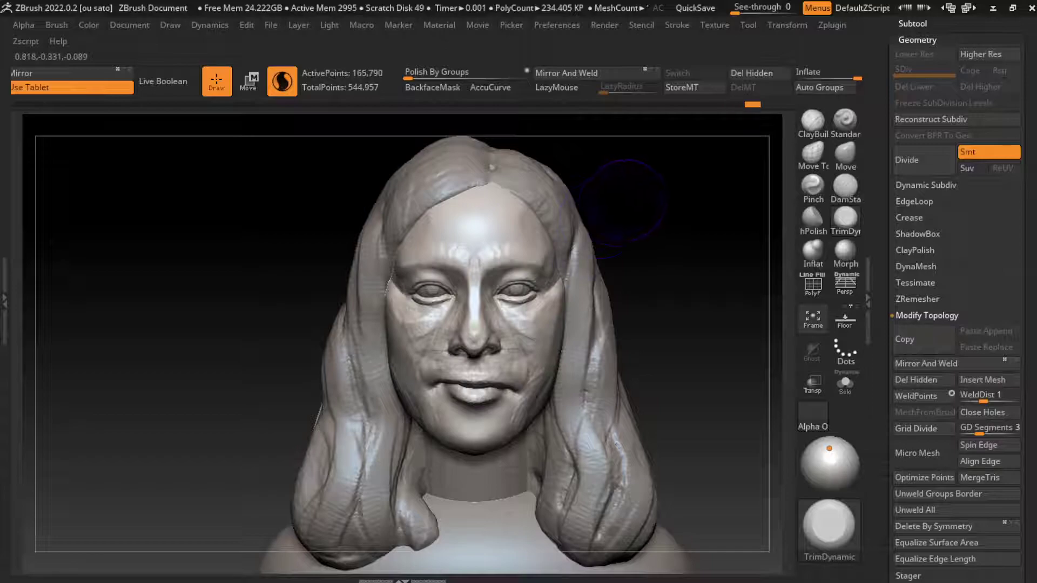
mouse_move(557, 246)
left_mouse_down()
mouse_move(575, 232)
mouse_move(561, 270)
mouse_move(544, 204)
mouse_move(557, 303)
left_mouse_up()
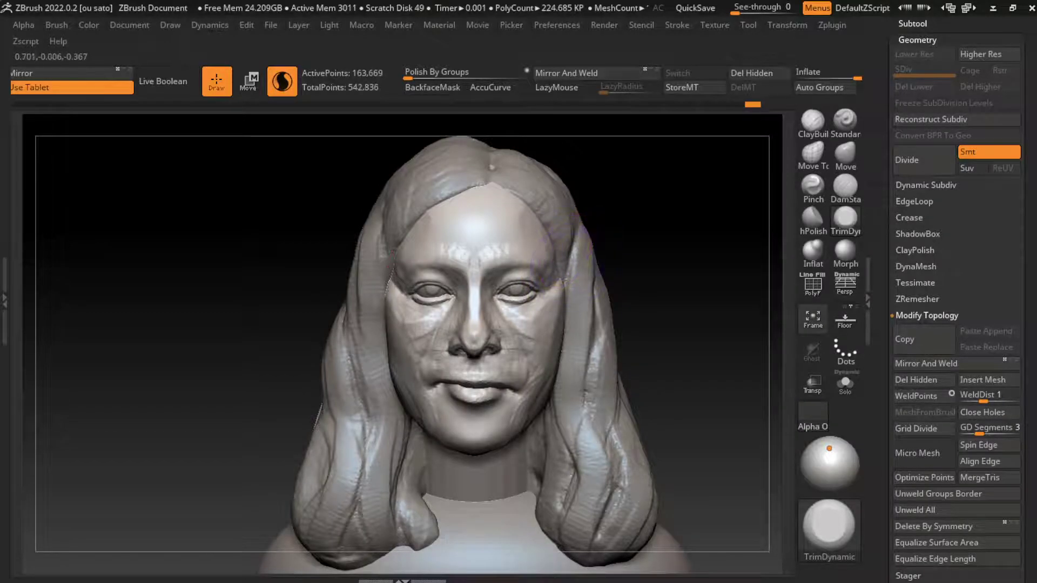
mouse_move(535, 237)
left_mouse_down()
mouse_move(573, 284)
mouse_move(624, 223)
left_mouse_up()
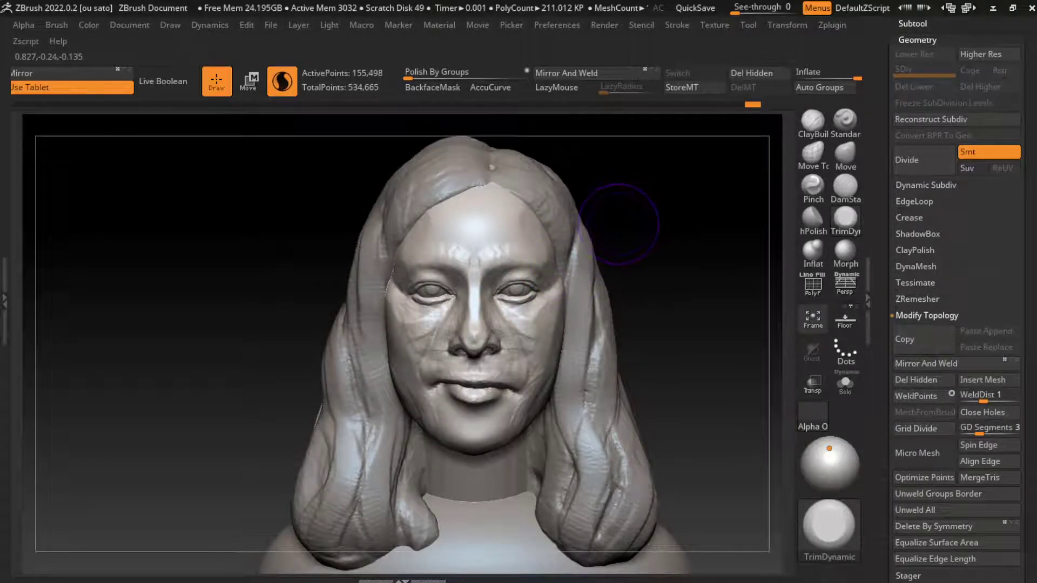
mouse_move(533, 178)
left_mouse_down()
mouse_move(540, 249)
mouse_move(578, 296)
left_mouse_up()
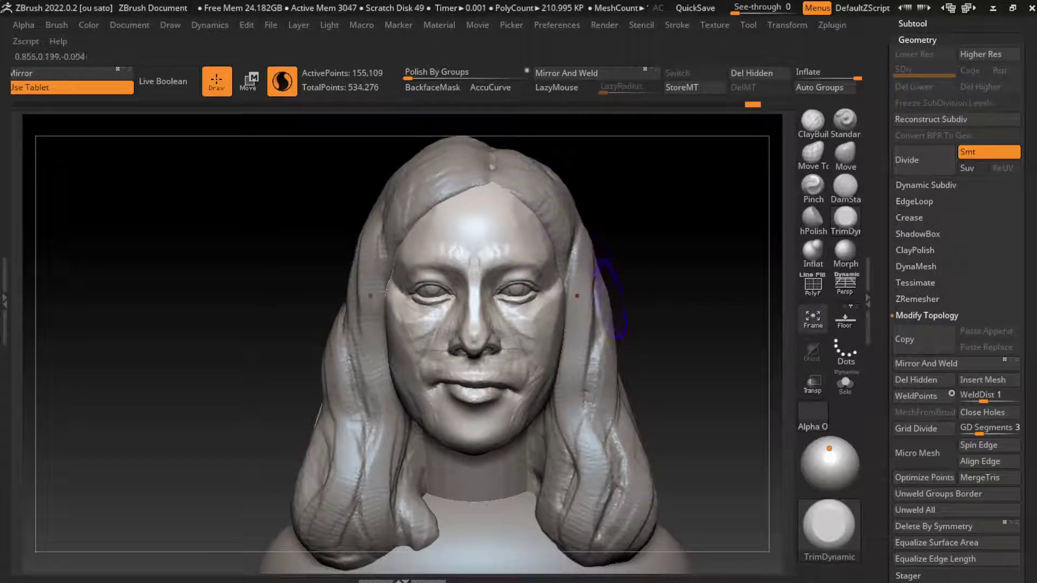
Set the brush draw size to 50.
type("s")
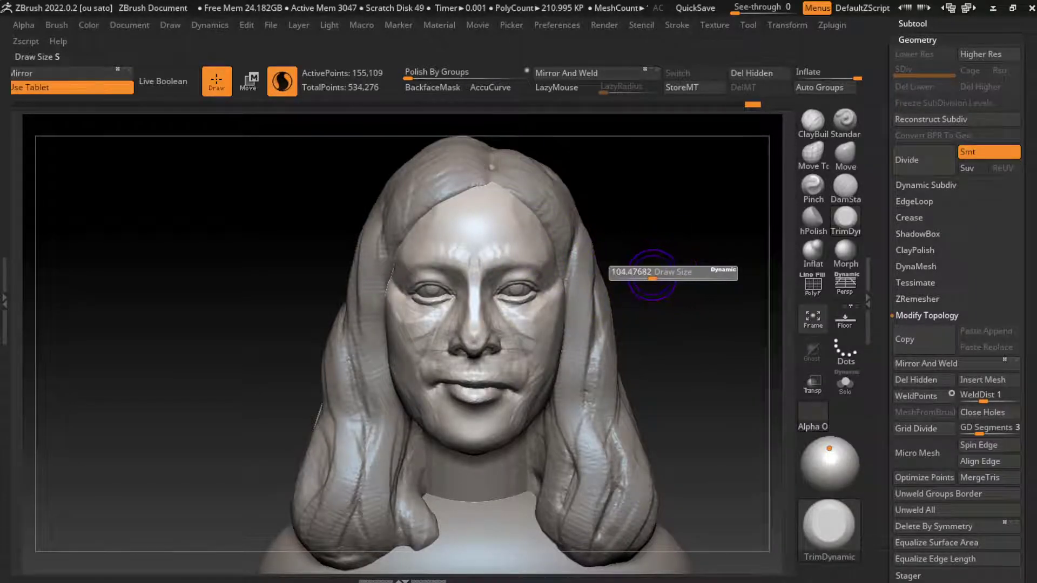
type("50")
key("Return")
left_click(846, 155)
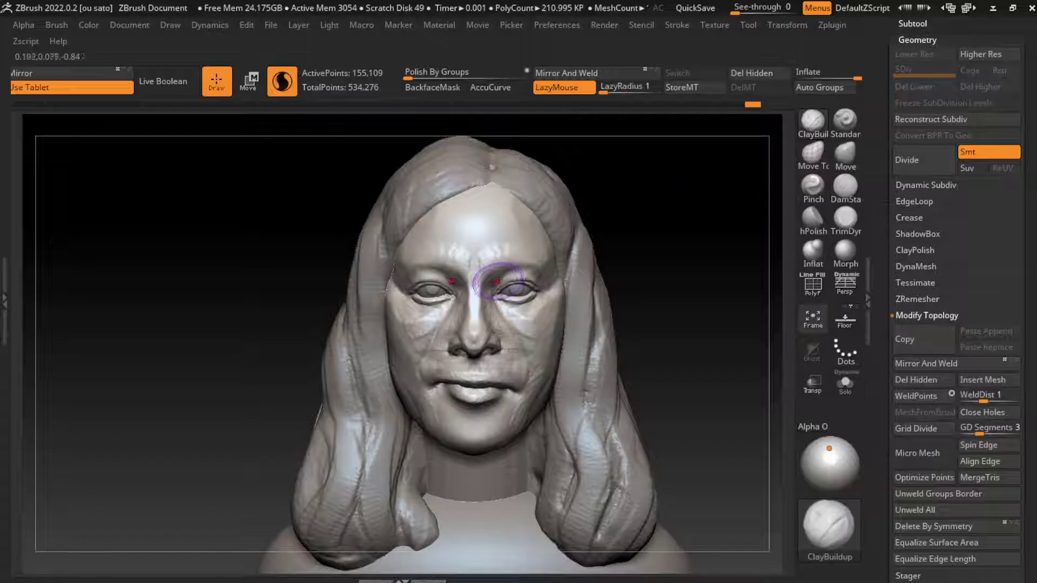
Build up clay on the cheek beside the nose, the chin and near the left nostril.
left_click(813, 122)
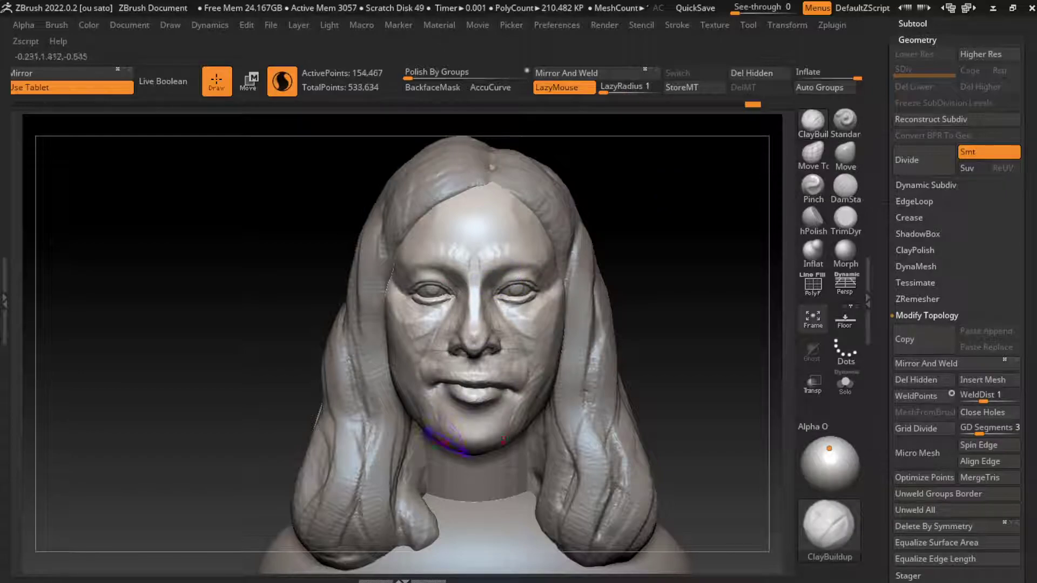
mouse_move(540, 303)
left_mouse_down()
mouse_move(505, 330)
mouse_move(488, 302)
left_mouse_up()
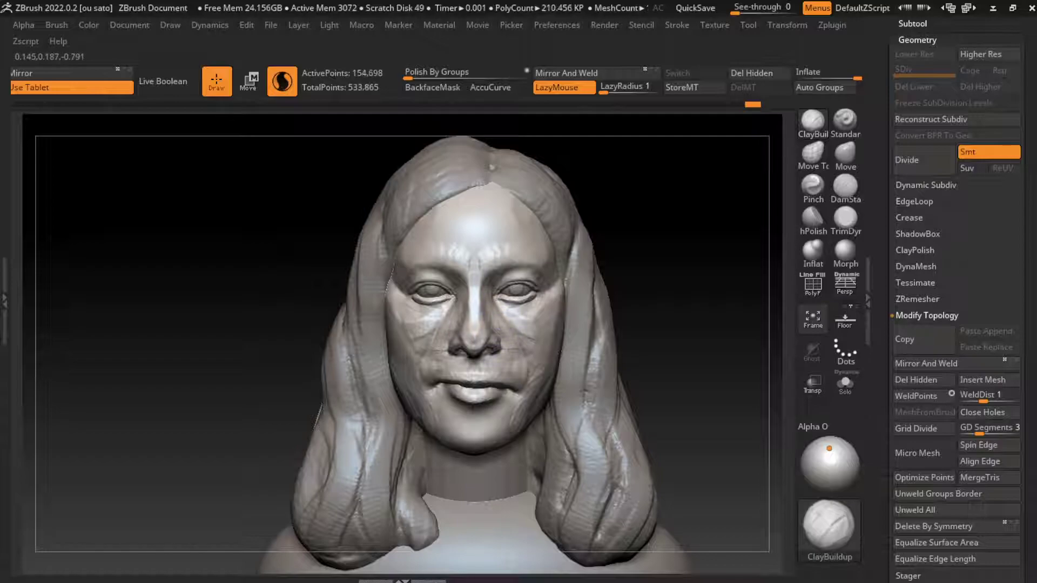
left_click_drag(505, 319, 516, 352)
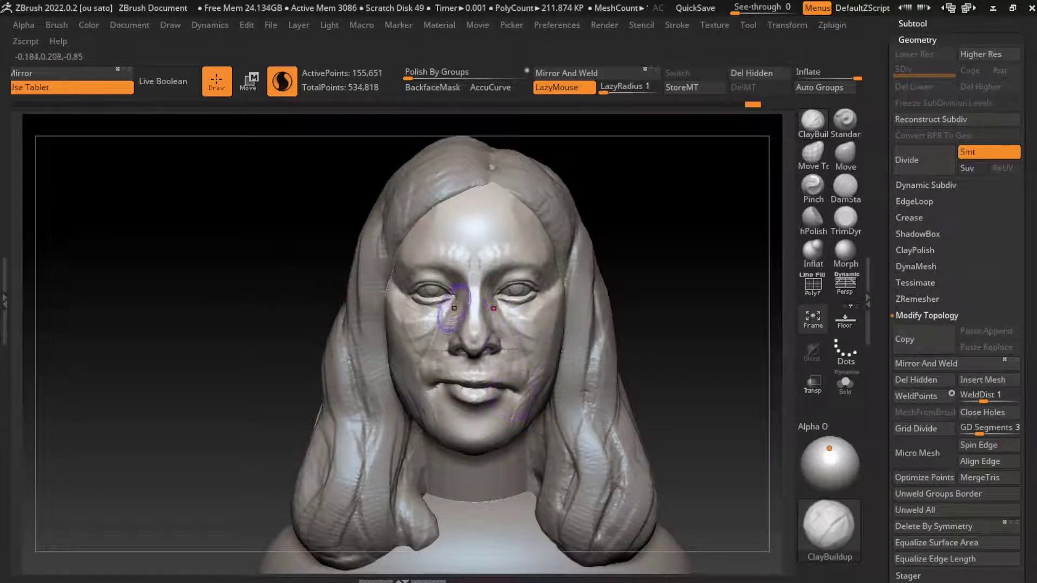
left_click_drag(468, 318, 438, 365)
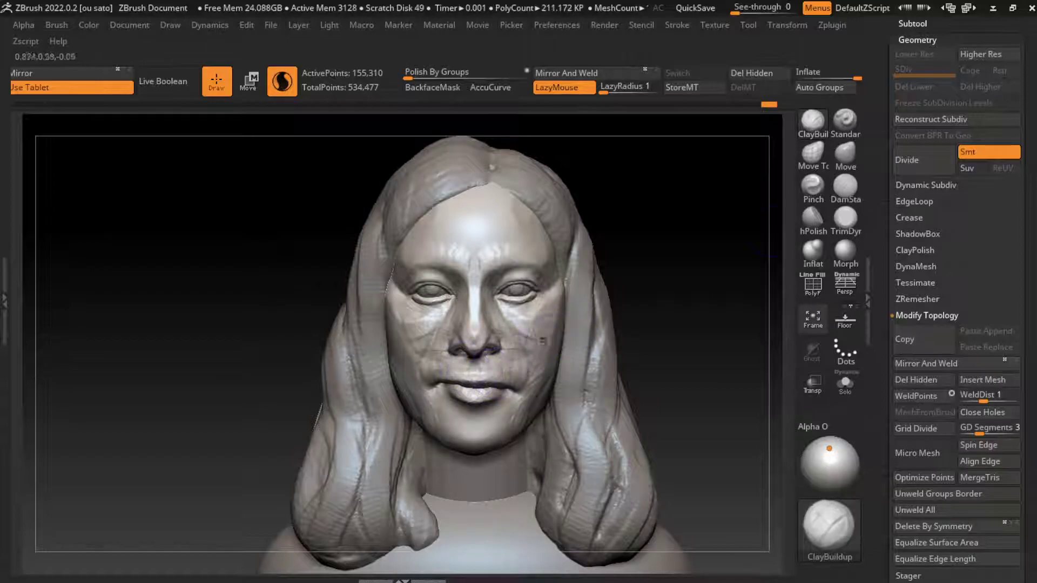
left_click(846, 156)
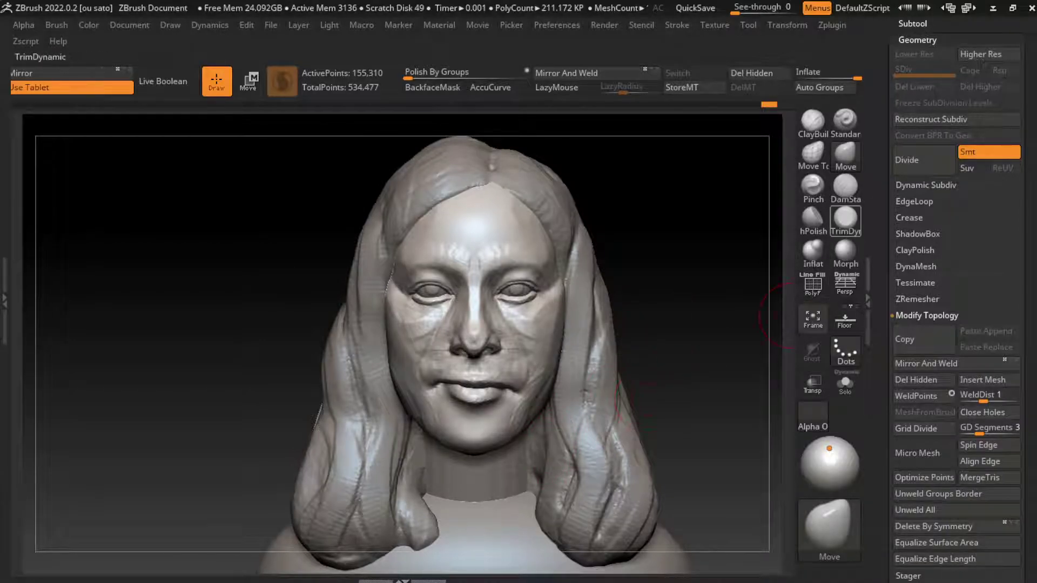
Carve DamStandard creases along the jawline and chin, flattening right jaw to chin with TrimDynamic.
left_click(846, 187)
left_click_drag(434, 422, 499, 442)
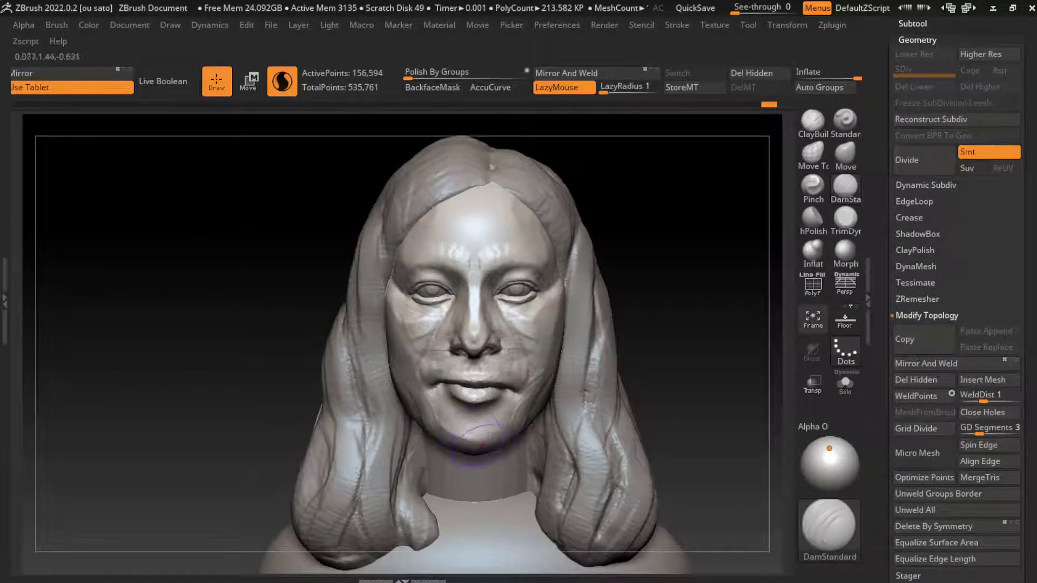
left_click(846, 219)
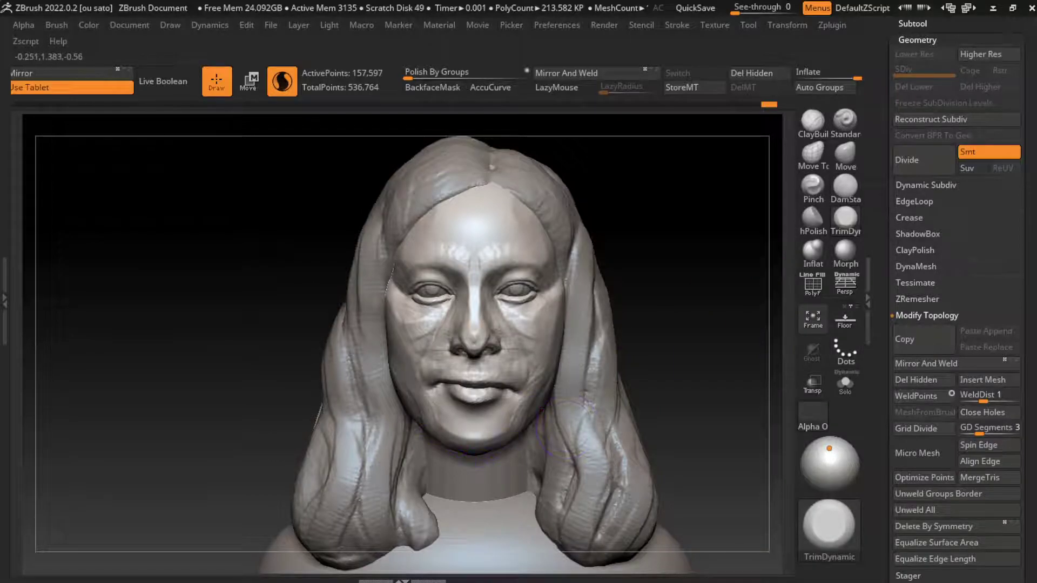
mouse_move(561, 432)
left_mouse_down()
mouse_move(475, 446)
mouse_move(518, 438)
mouse_move(474, 442)
mouse_move(500, 433)
left_mouse_up()
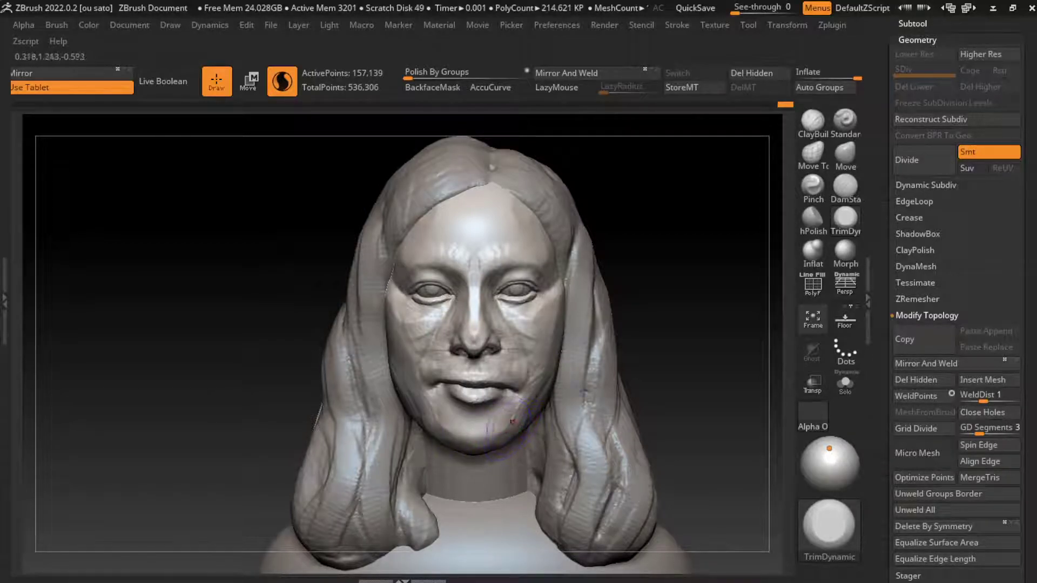
left_click(846, 186)
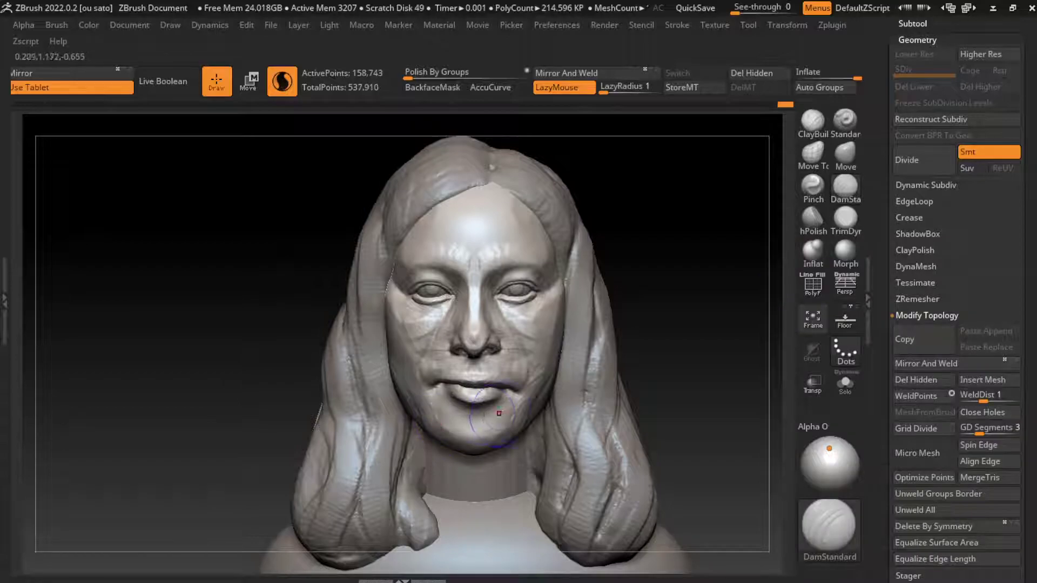
mouse_move(469, 429)
left_mouse_down()
mouse_move(502, 413)
mouse_move(534, 420)
left_mouse_up()
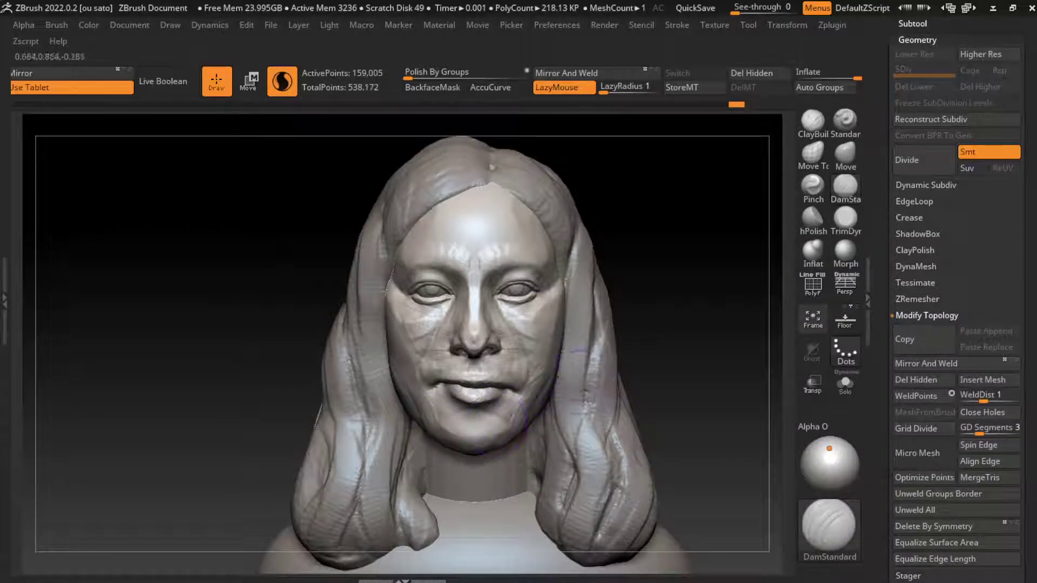
Build up the chin, both cheeks and right jaw with ClayBuildup, then pick Move.
left_click(812, 120)
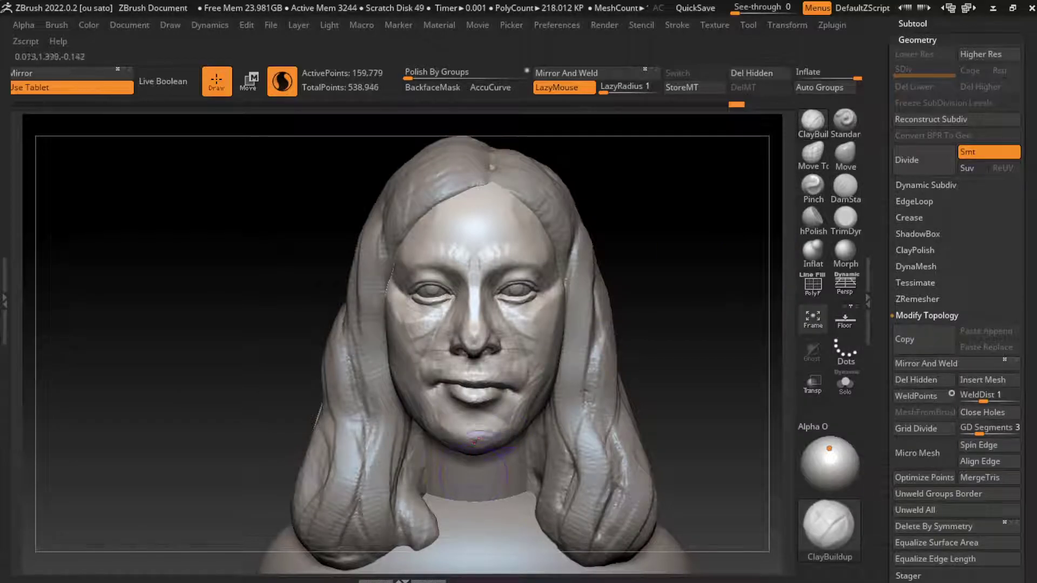
mouse_move(475, 437)
left_mouse_down()
mouse_move(510, 404)
mouse_move(478, 455)
mouse_move(436, 400)
left_mouse_up()
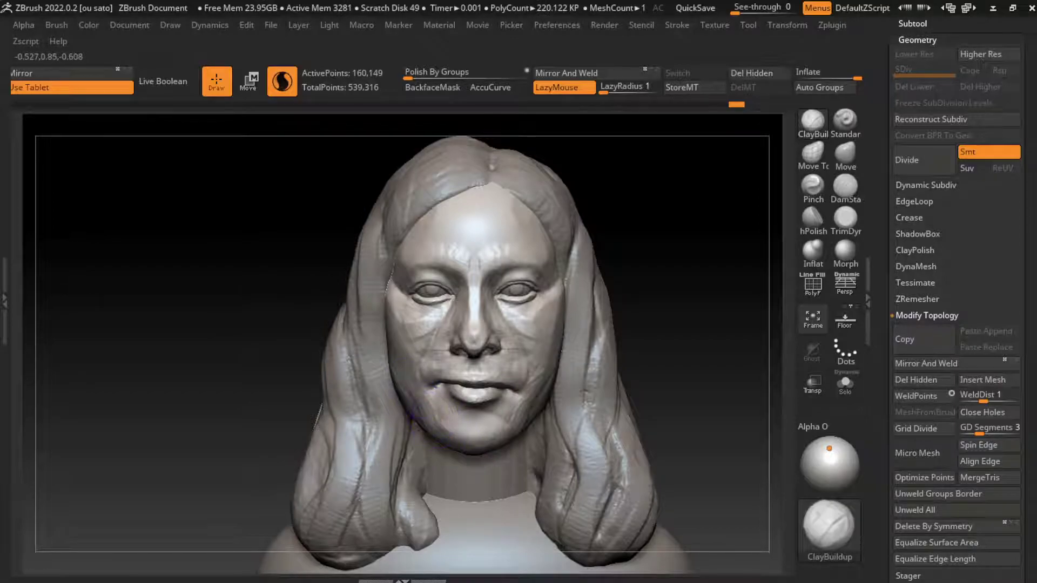
mouse_move(413, 362)
left_mouse_down()
mouse_move(430, 397)
mouse_move(405, 403)
left_mouse_up()
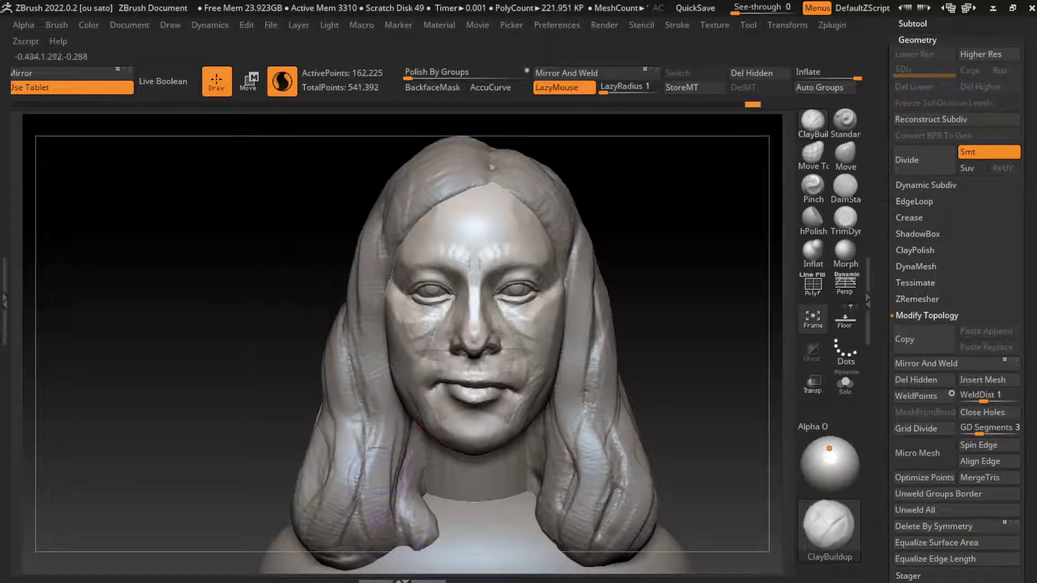
left_click_drag(449, 446, 417, 397)
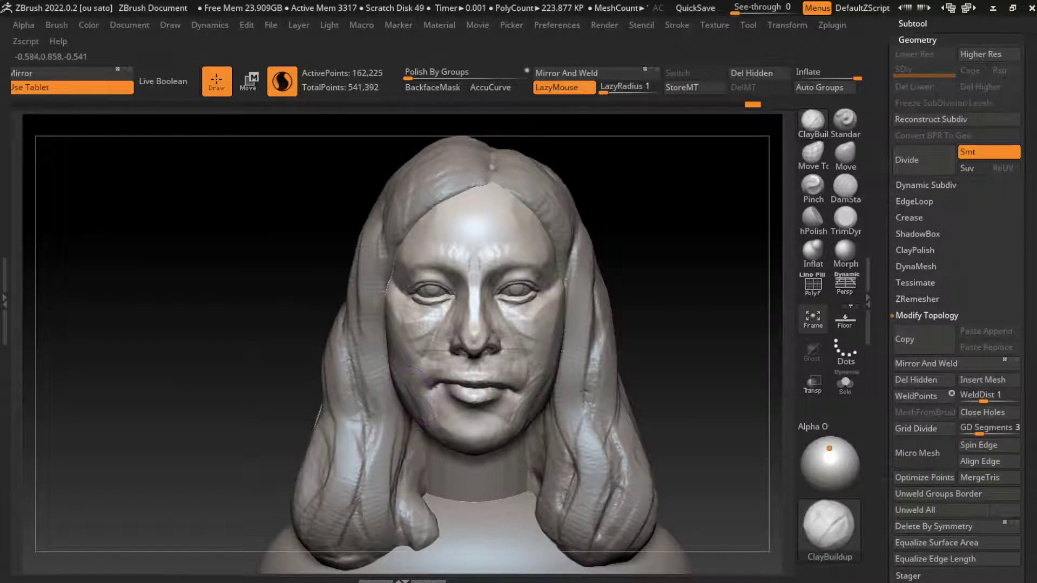
mouse_move(508, 424)
left_mouse_down()
mouse_move(543, 426)
mouse_move(562, 381)
left_mouse_up()
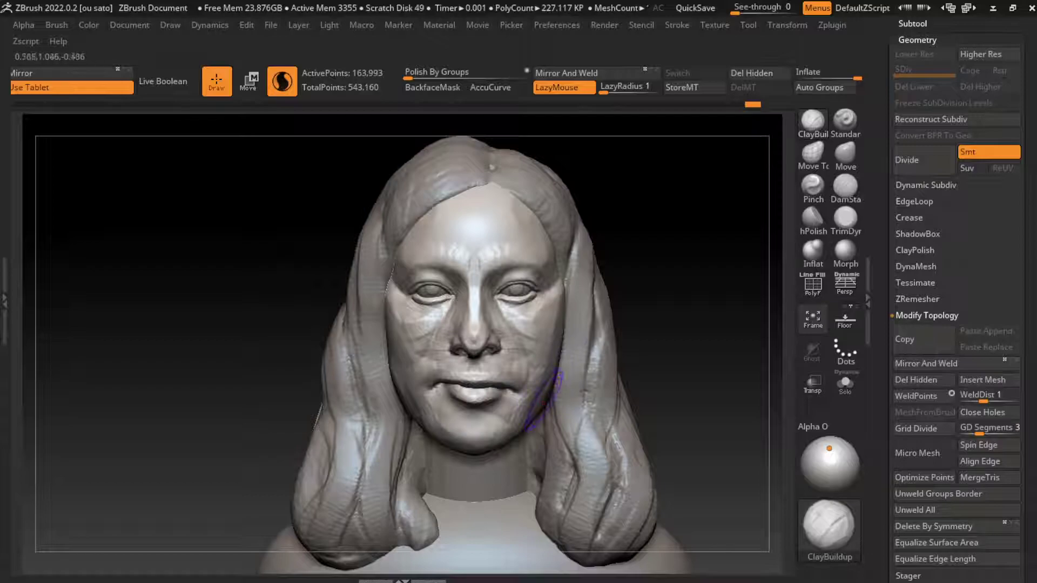
key("b")
key("m")
key("v")
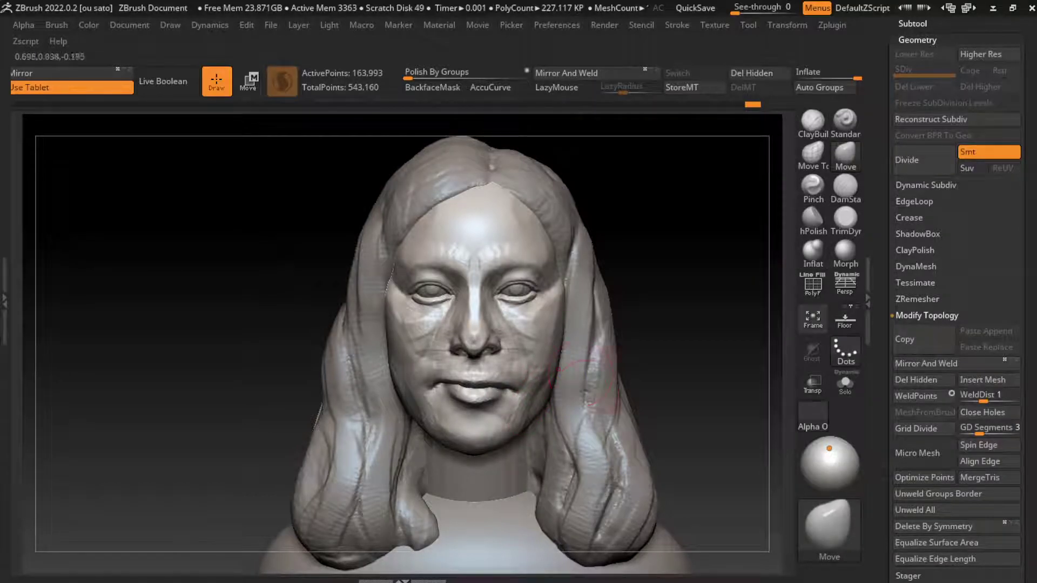
Rotate the head back to front view, select ClayBuildup, and undo the last stroke.
left_click_drag(682, 365, 546, 399)
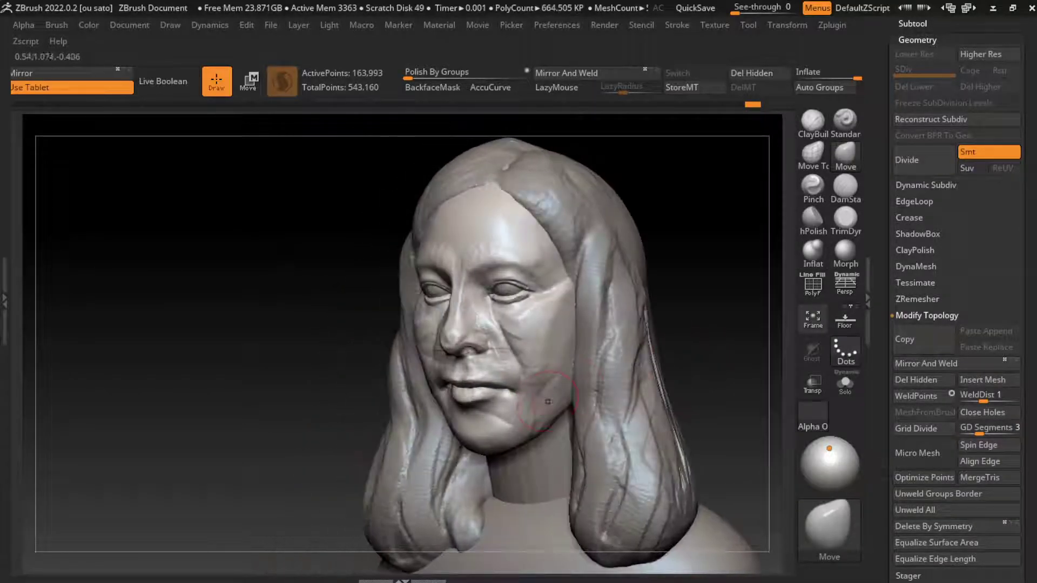
left_click_drag(671, 297, 682, 345)
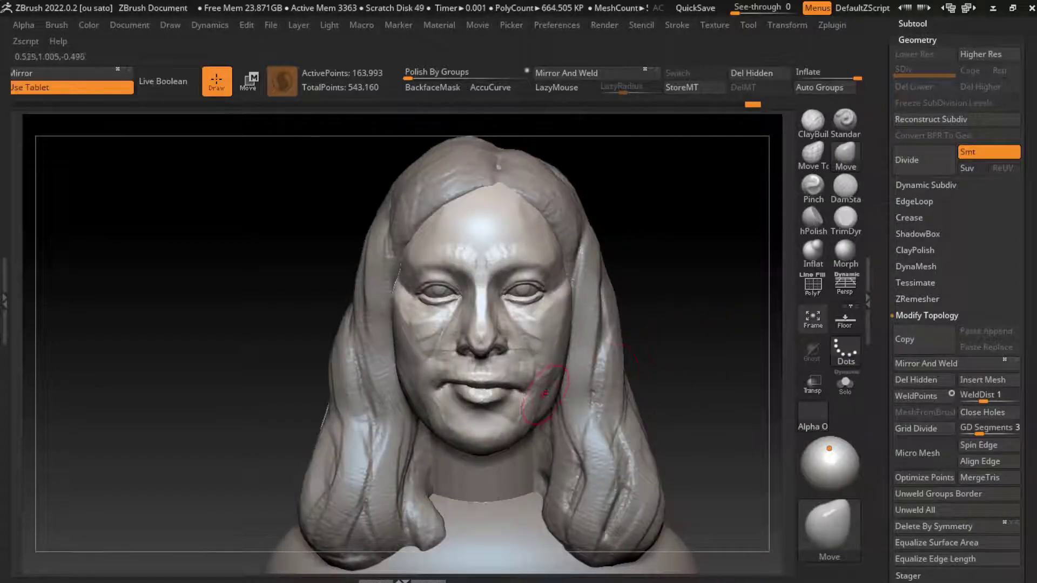
key("b")
key("c")
key("b")
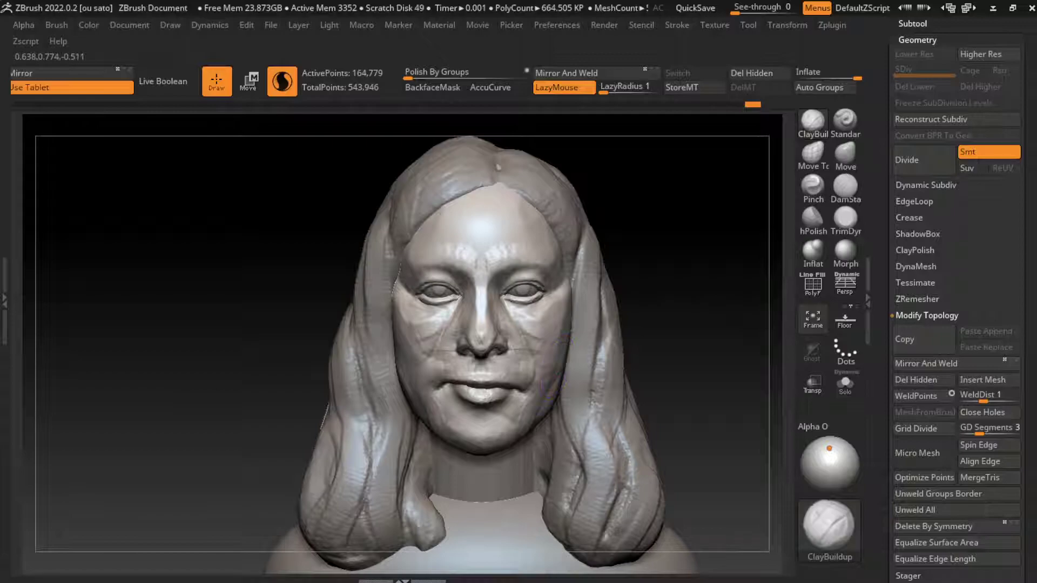
key("ctrl+z")
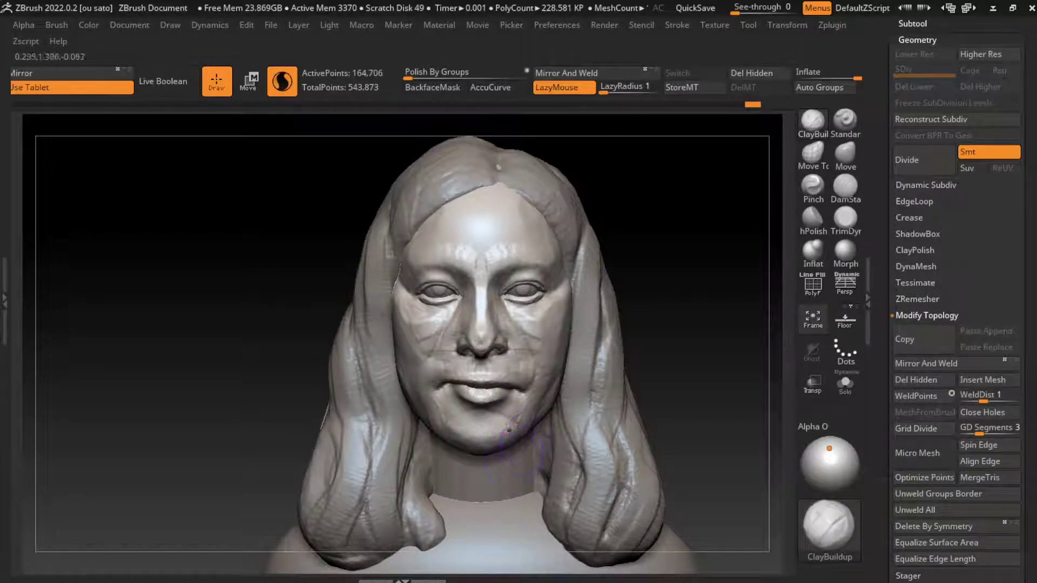
Build up the lower right chin, jaw and neck, and reshape the chin and lower lip.
left_click_drag(494, 453, 540, 414)
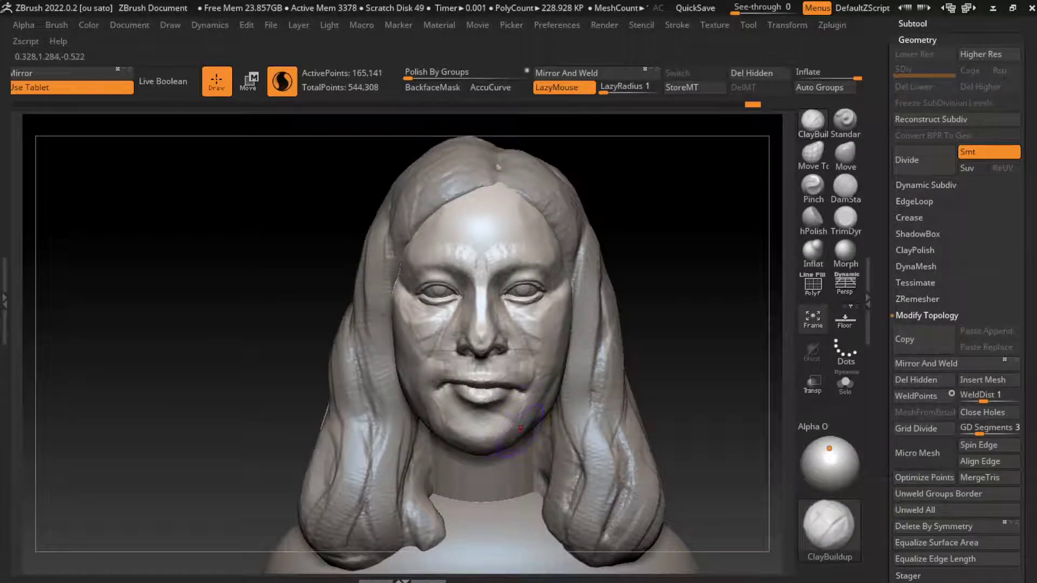
left_click_drag(476, 389, 486, 303)
left_click_drag(162, 378, 162, 335)
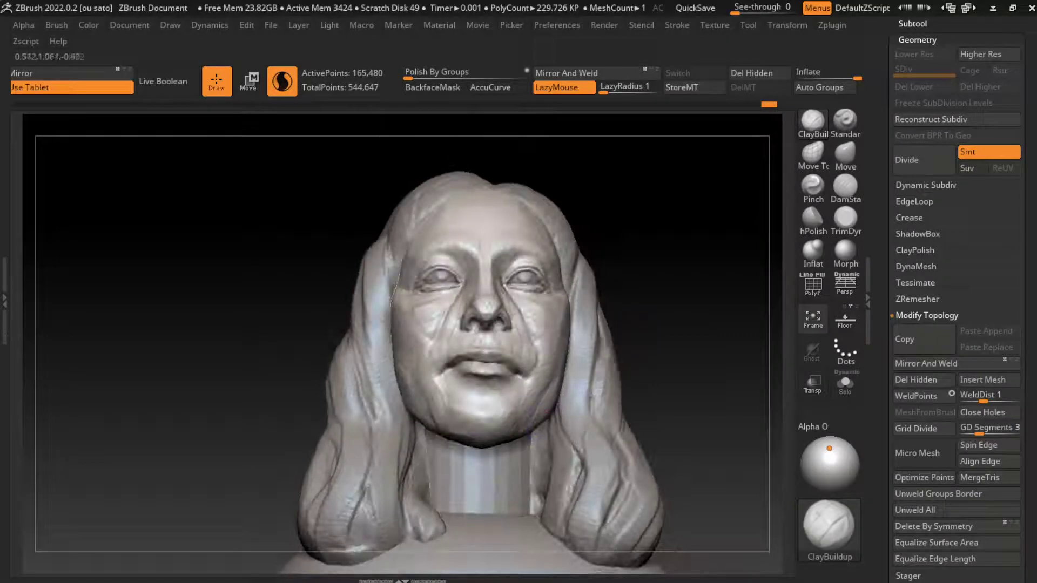
left_click_drag(529, 419, 535, 416)
left_click_drag(702, 378, 702, 411)
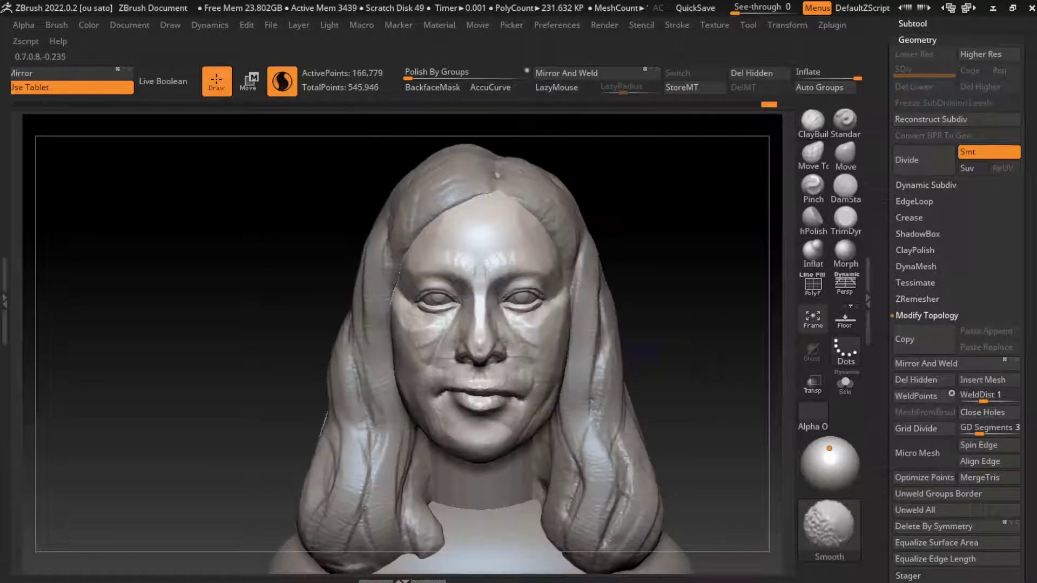
left_click_drag(494, 541, 440, 534)
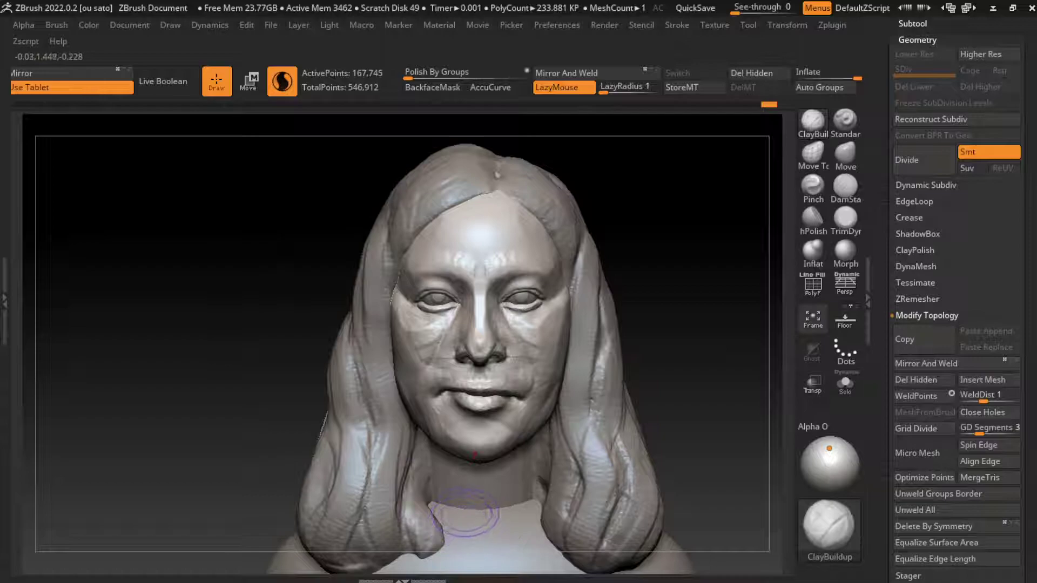
left_click_drag(511, 440, 489, 435)
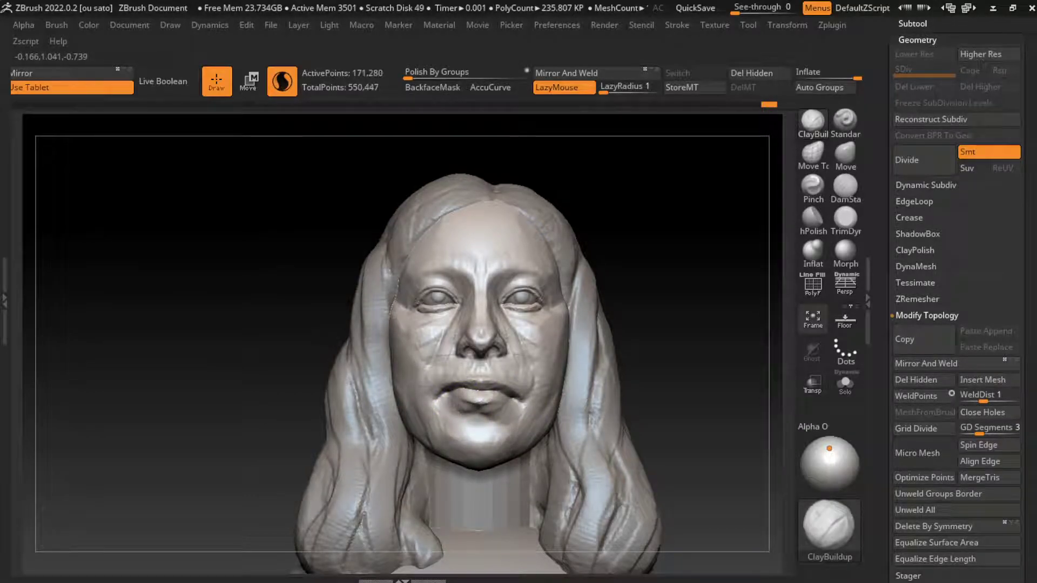
mouse_move(456, 408)
left_mouse_down()
mouse_move(438, 421)
mouse_move(483, 421)
mouse_move(475, 427)
left_mouse_up()
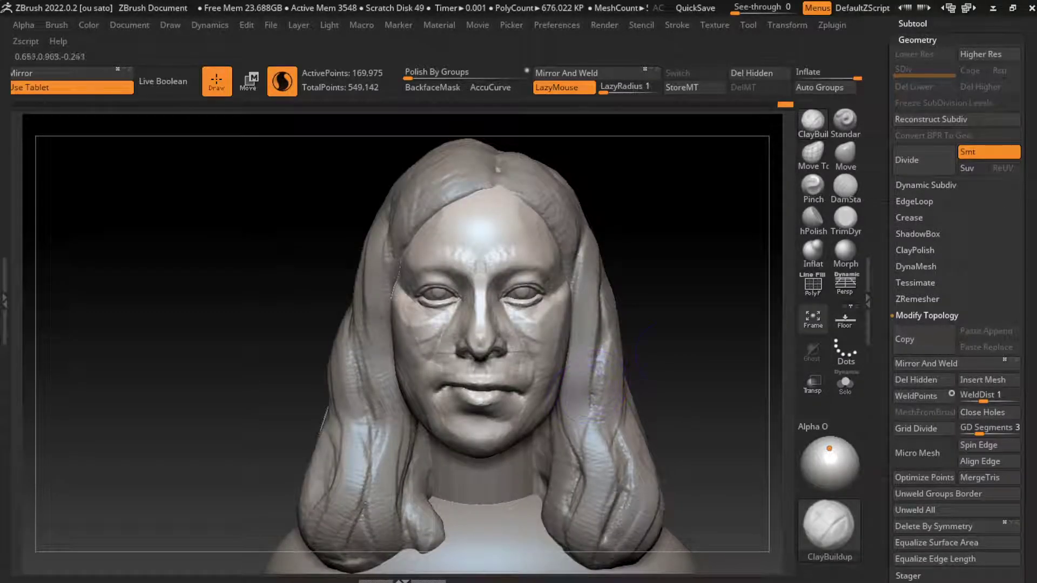
Mark the cheek, build up the chin below the lip, and flatten the lower lip.
left_click(845, 186)
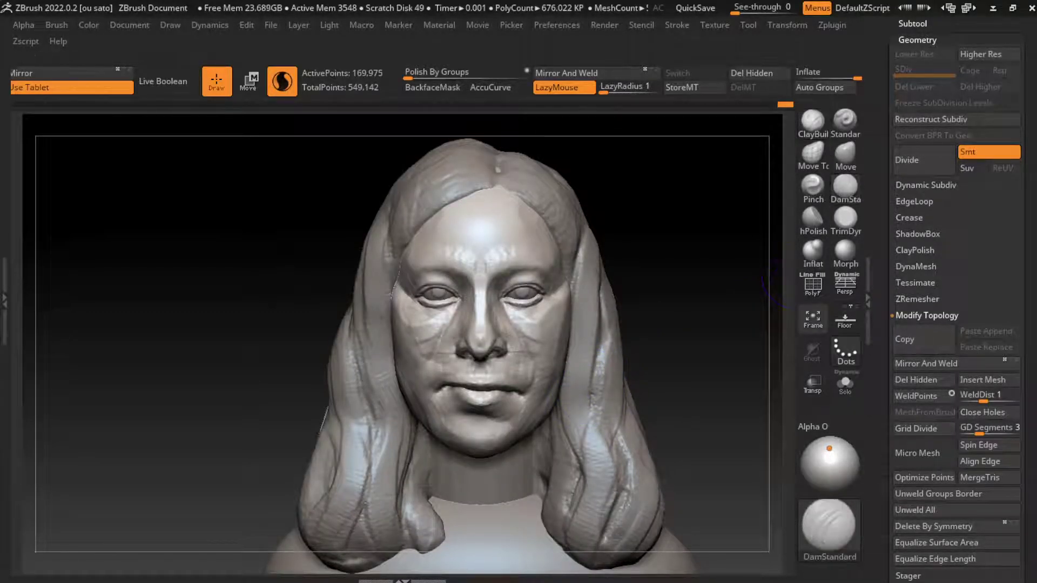
left_click(524, 400)
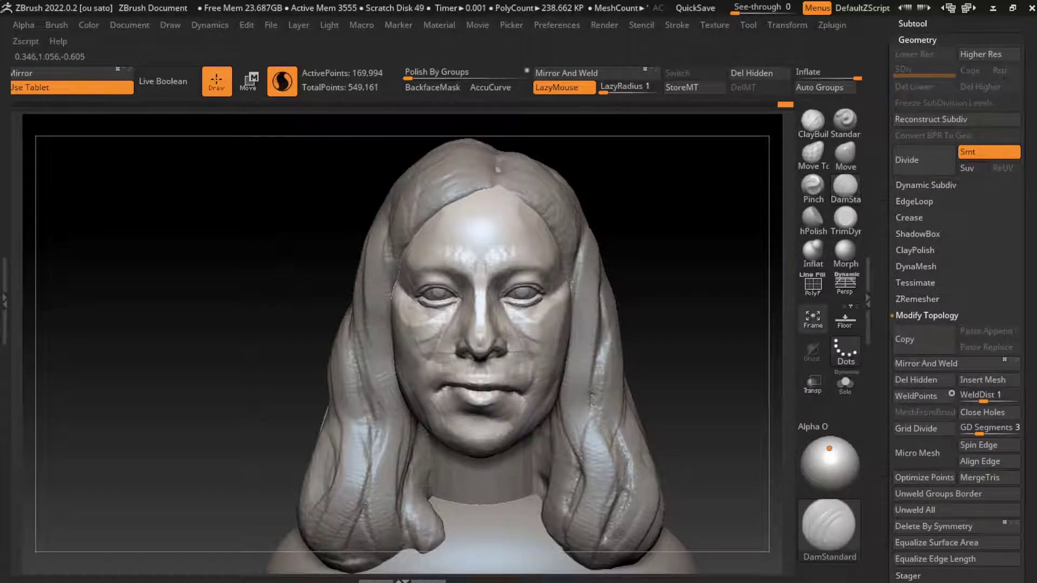
left_click(813, 122)
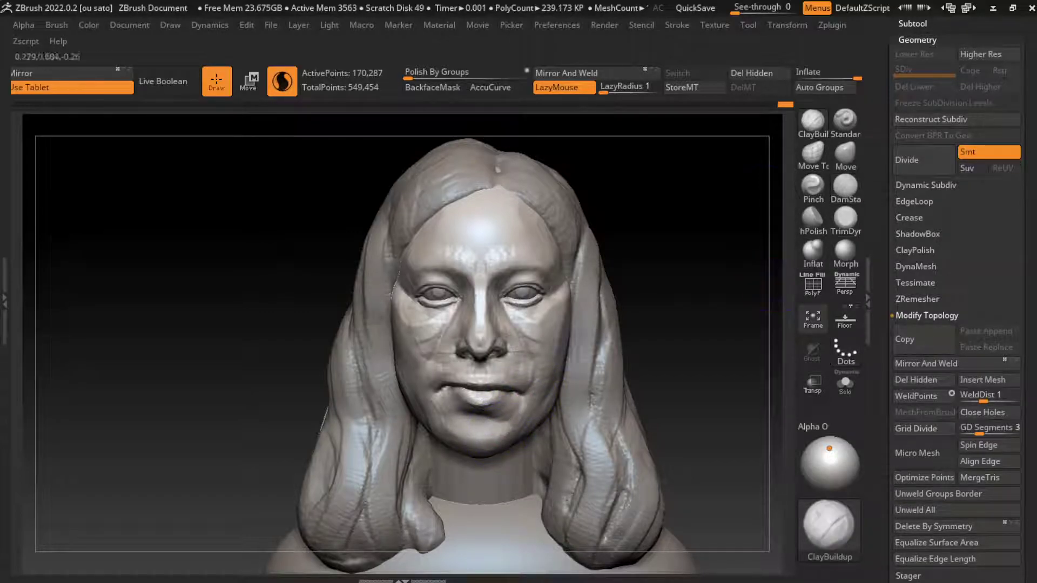
left_click_drag(518, 413, 486, 419)
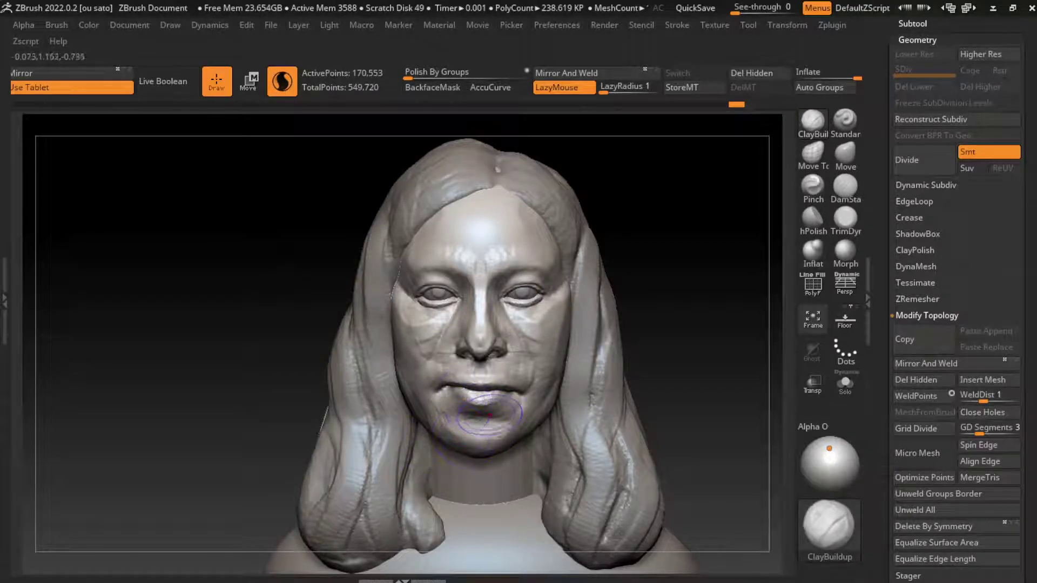
left_click(845, 219)
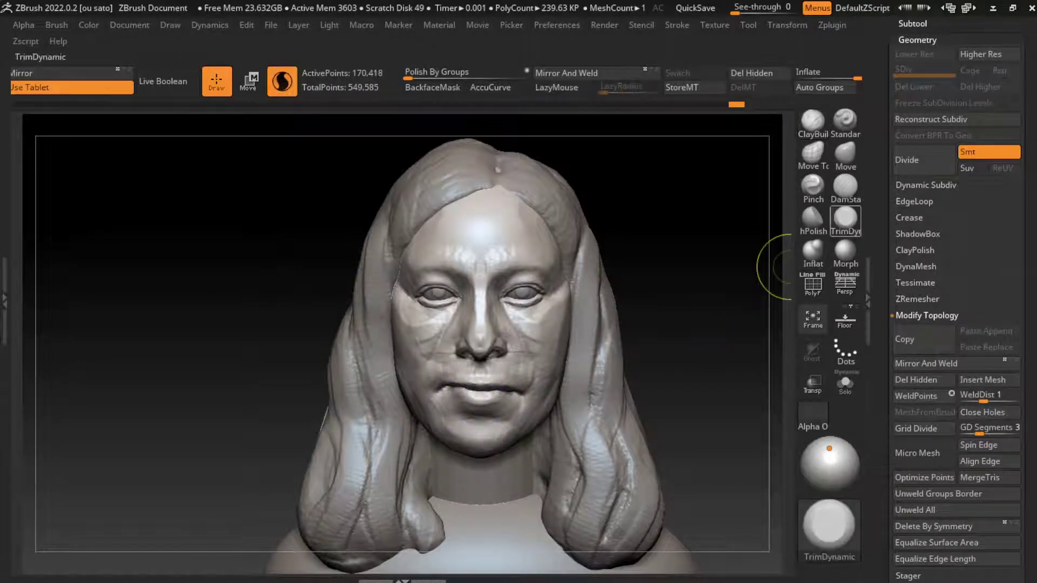
mouse_move(486, 418)
left_mouse_down()
mouse_move(513, 408)
mouse_move(454, 405)
mouse_move(486, 418)
mouse_move(470, 421)
left_mouse_up()
Carve DamStandard creases on the chin and near the mouth corners.
key("b")
key("c")
key("b")
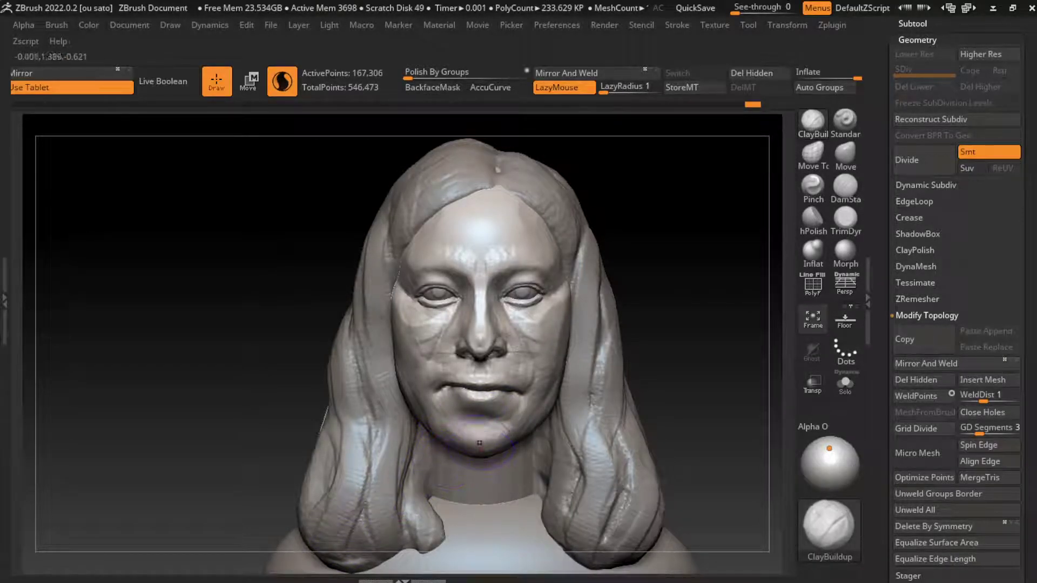
key("b")
key("d")
key("s")
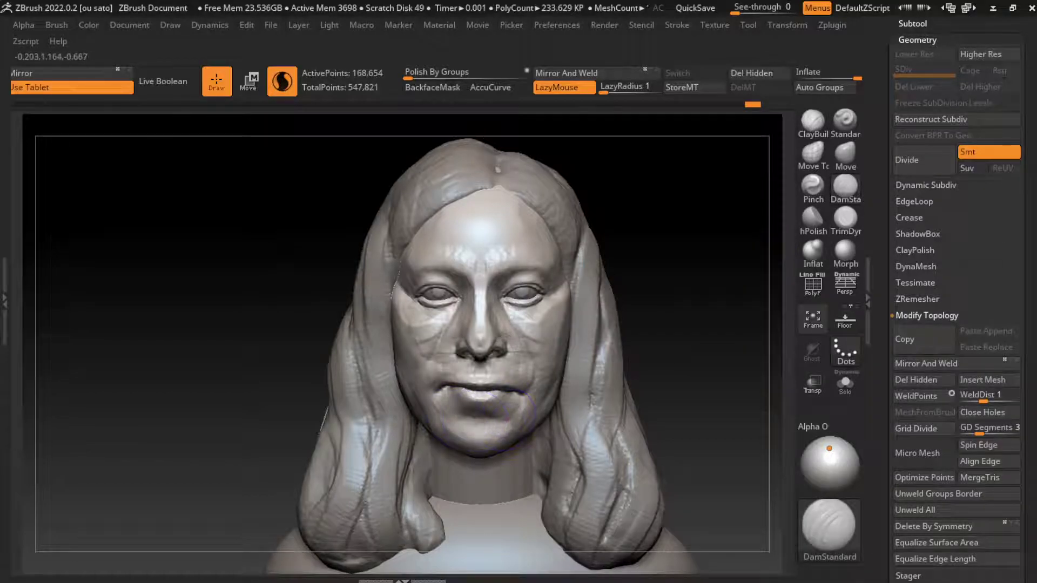
left_click_drag(489, 416, 472, 426)
left_click_drag(465, 378, 438, 370)
Switch back to ClayBuildup and turn the head to a three-quarter view.
key("b")
key("c")
key("b")
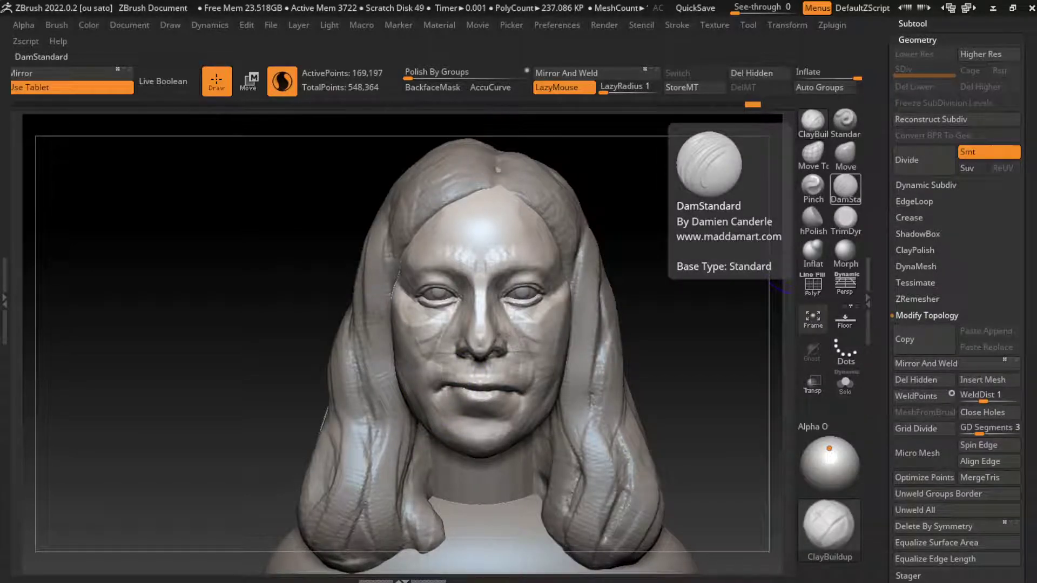
key("b")
key("Escape")
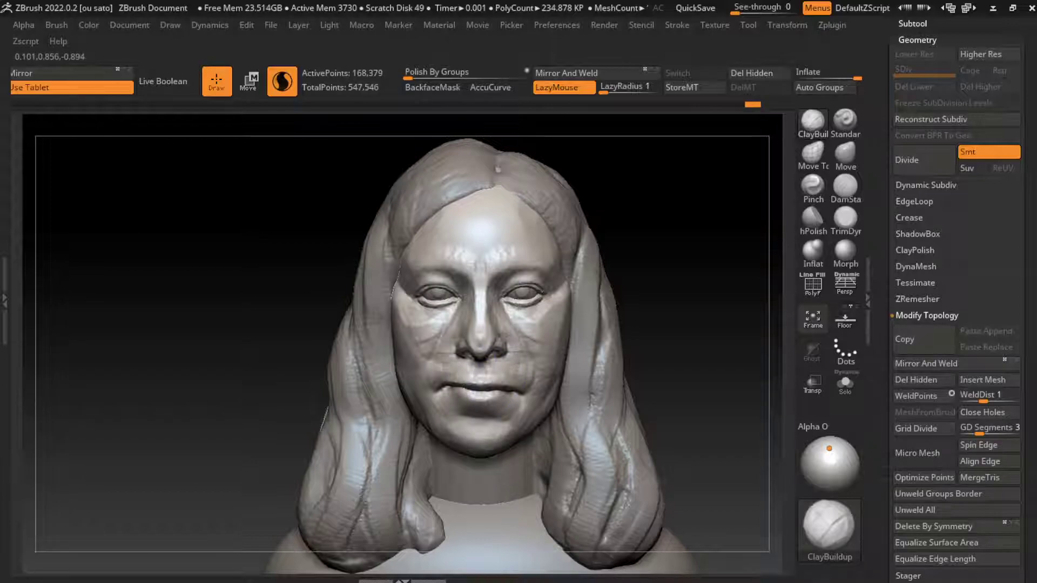
mouse_move(646, 324)
left_mouse_down()
mouse_move(504, 382)
mouse_move(502, 346)
left_mouse_up()
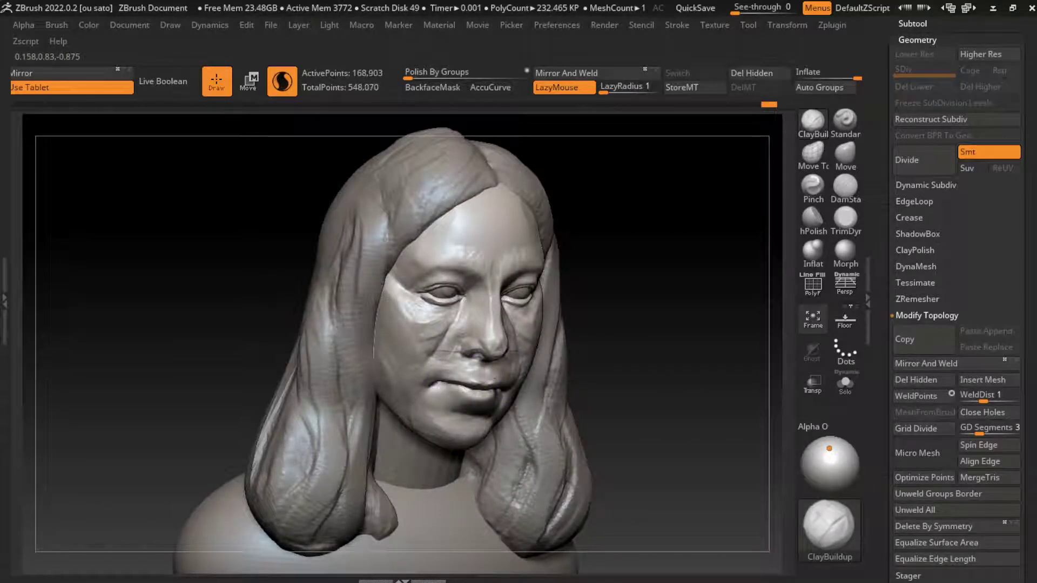
Zoom in and build up the upper lip, mouth corner and cheek beside the nose.
key("s")
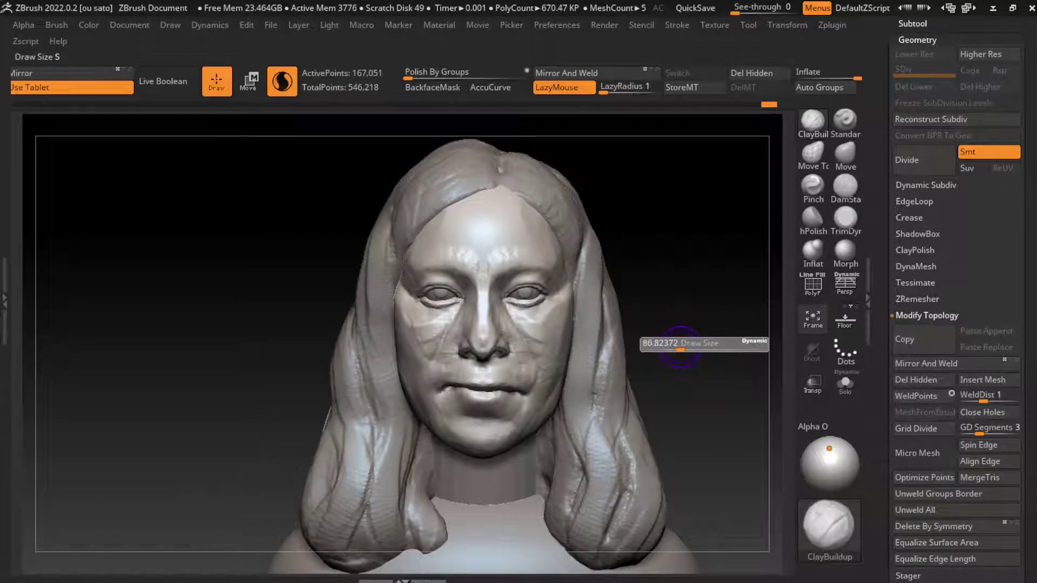
scroll(486, 345, "up", 3)
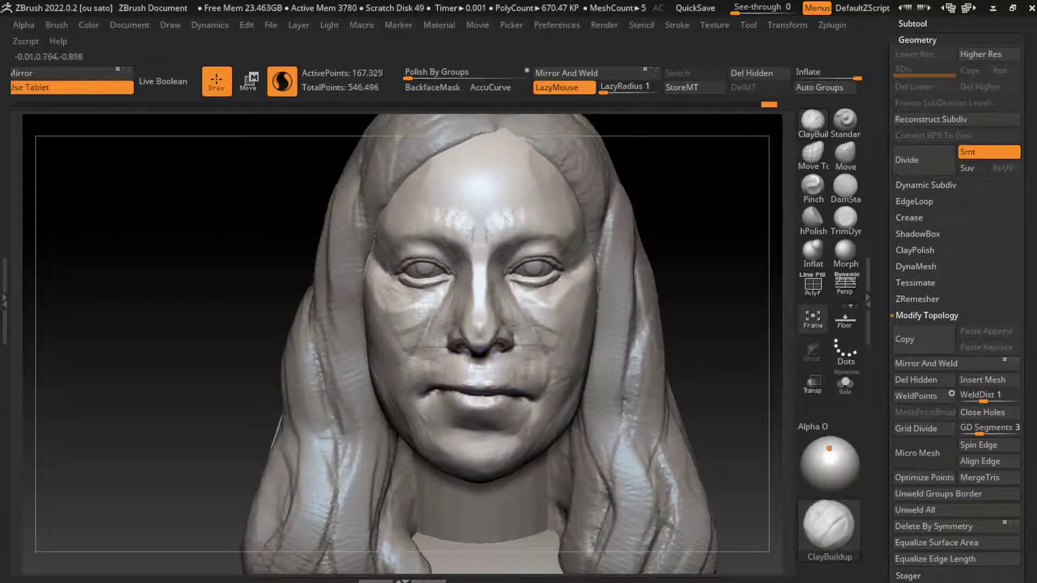
mouse_move(495, 380)
left_mouse_down()
mouse_move(519, 373)
mouse_move(486, 367)
mouse_move(508, 373)
left_mouse_up()
left_click_drag(713, 324, 675, 319)
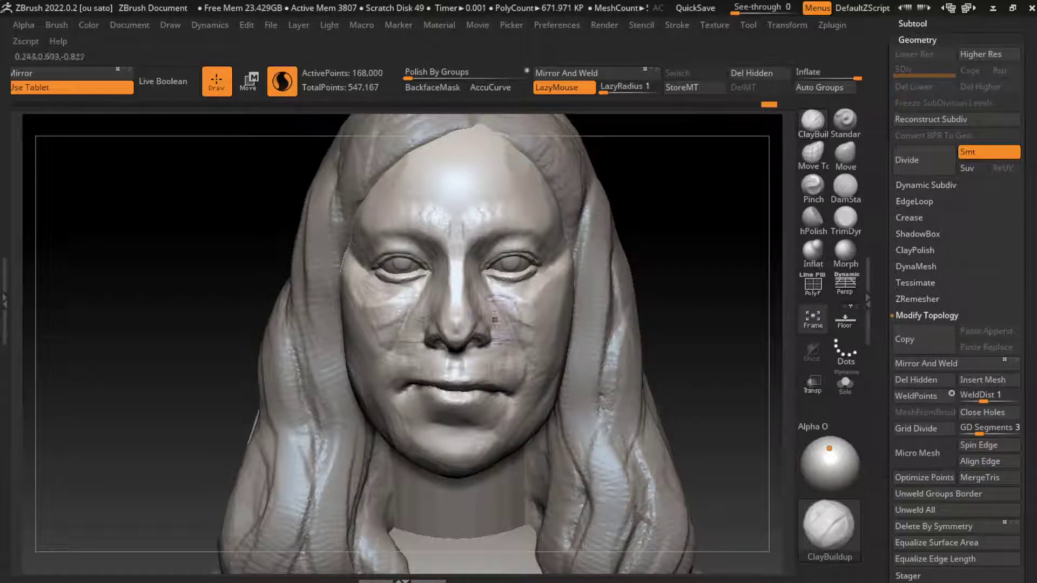
left_click_drag(489, 303, 516, 311)
mouse_move(502, 345)
left_mouse_down()
mouse_move(517, 361)
mouse_move(503, 308)
mouse_move(526, 324)
mouse_move(510, 331)
mouse_move(514, 367)
mouse_move(526, 306)
left_mouse_up()
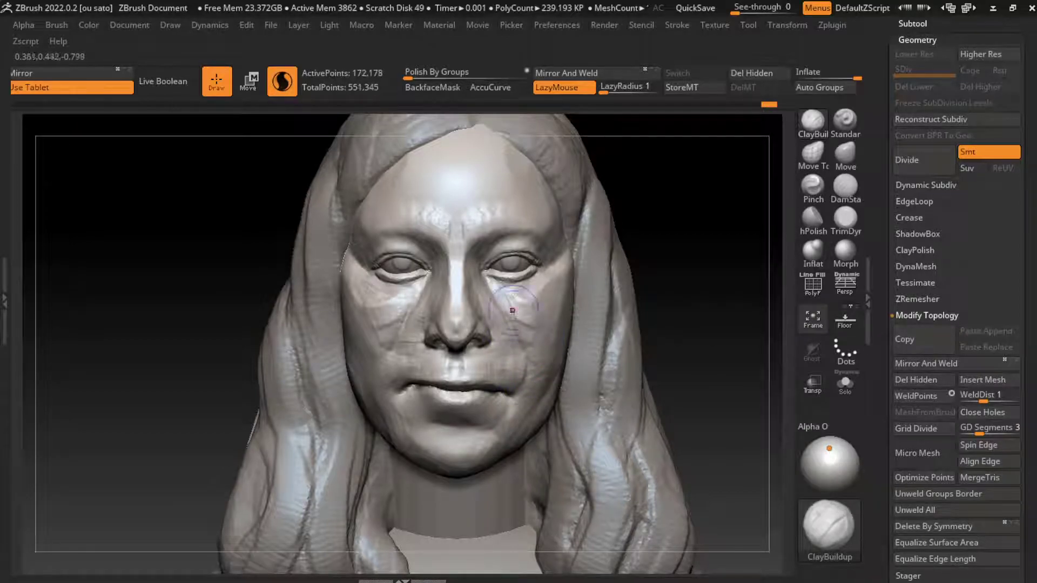
Carve DamStandard creases into the cheek beside the nose under the right eye.
left_click(845, 186)
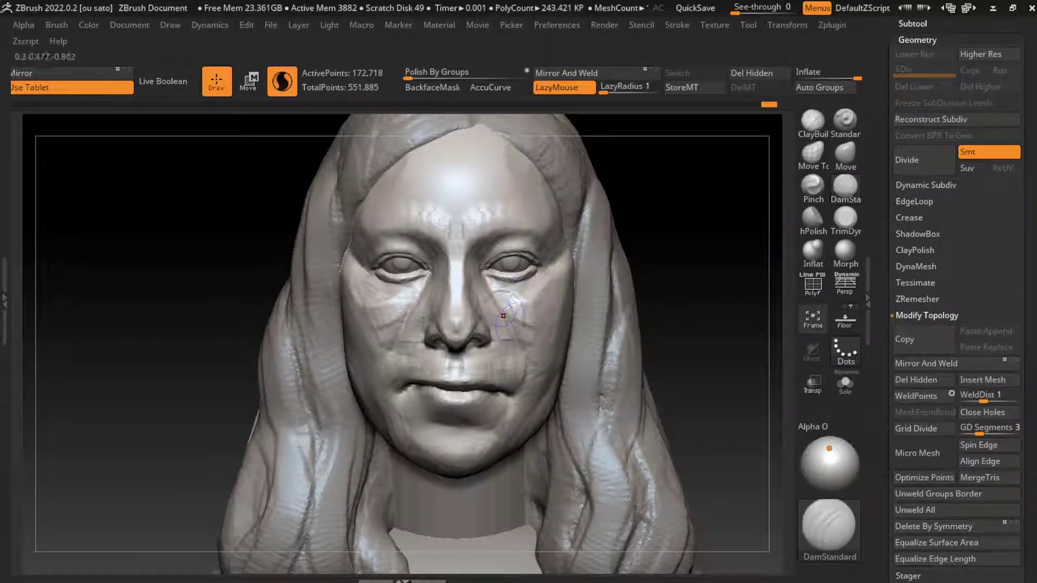
left_click_drag(546, 265, 521, 303)
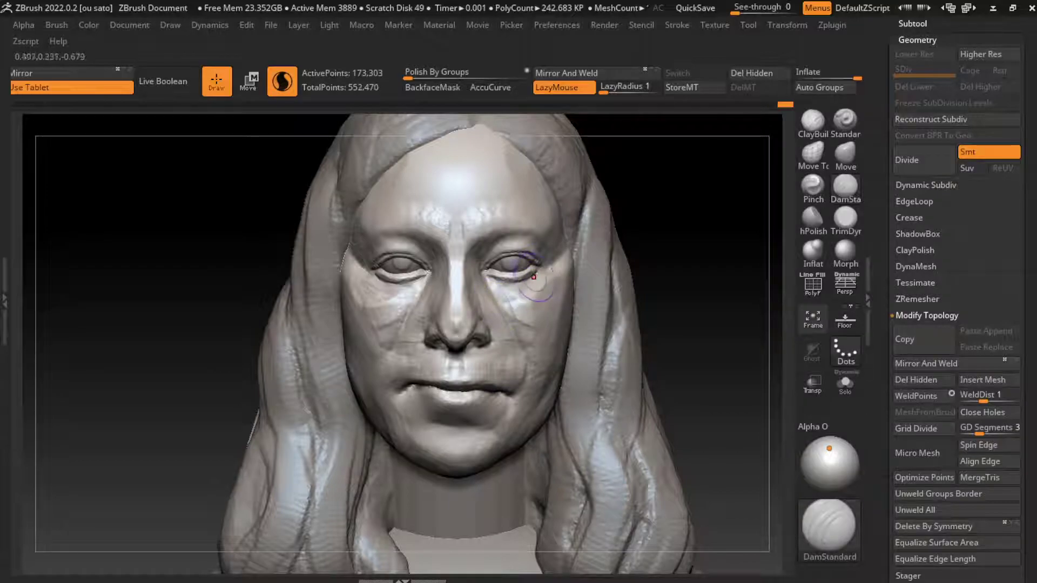
left_click_drag(545, 266, 527, 298)
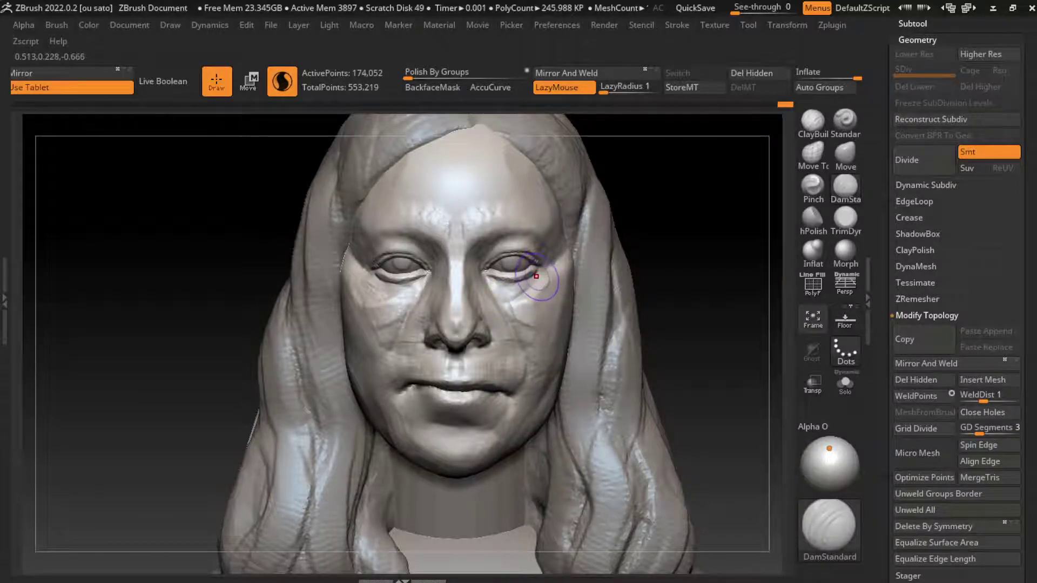
left_click_drag(556, 265, 522, 300)
left_click_drag(557, 268, 524, 299)
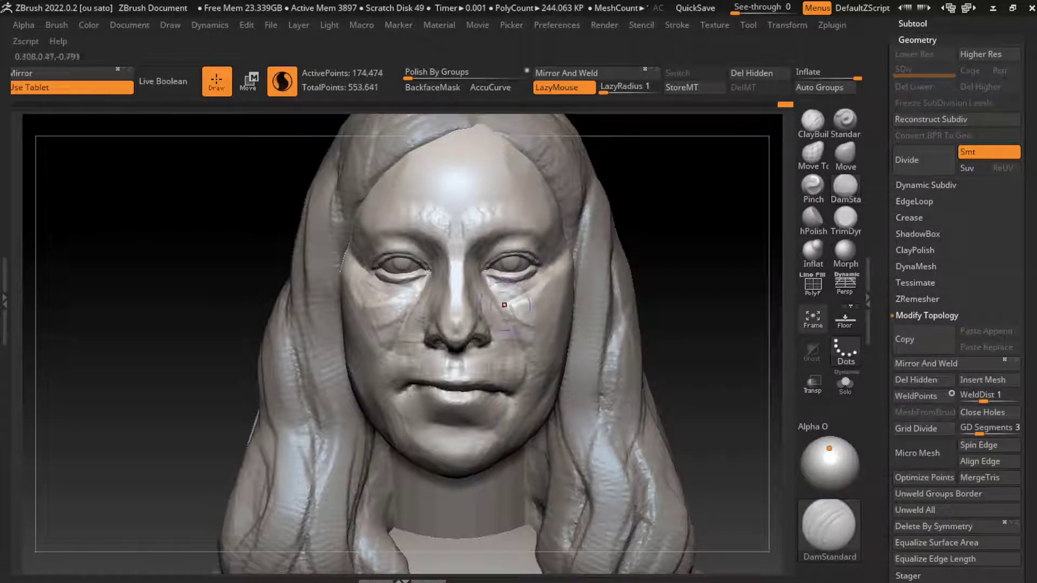
Alternate ClayBuildup and DamStandard strokes to build up and crease the cheek below the right eye.
left_click(812, 120)
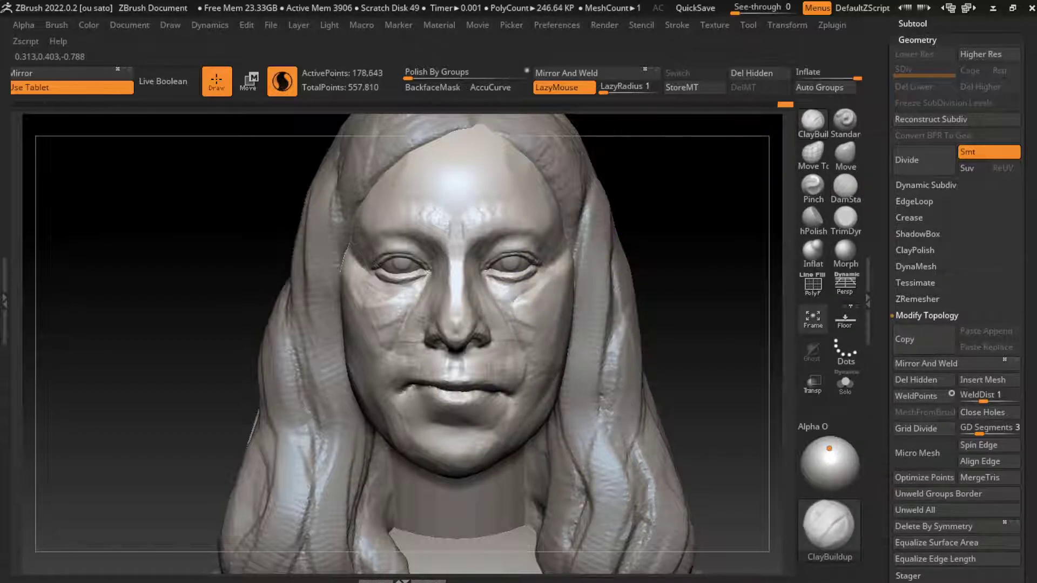
left_click_drag(518, 287, 511, 322)
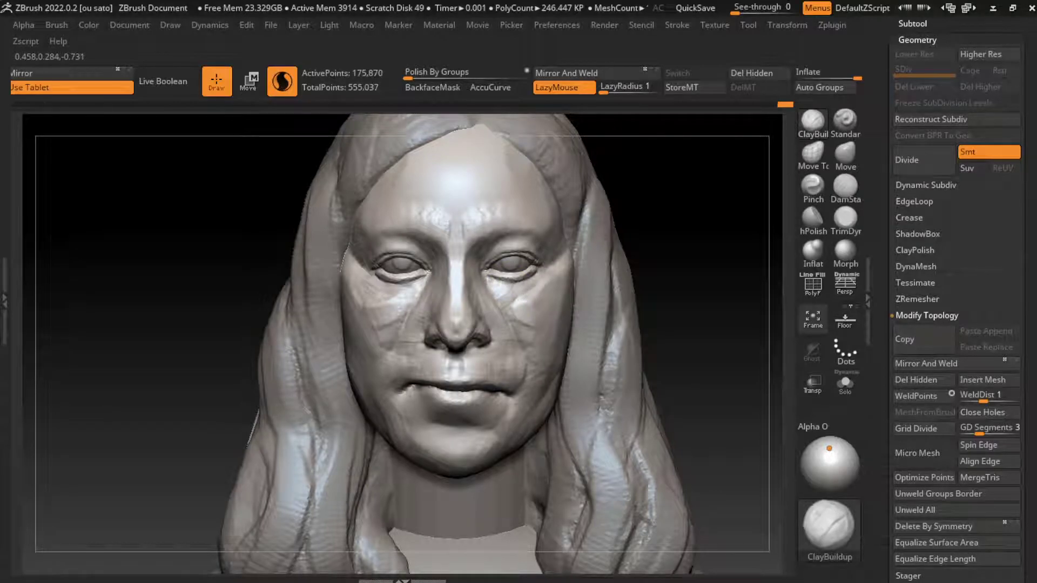
mouse_move(535, 283)
left_mouse_down()
mouse_move(527, 306)
mouse_move(542, 299)
left_mouse_up()
left_click(846, 187)
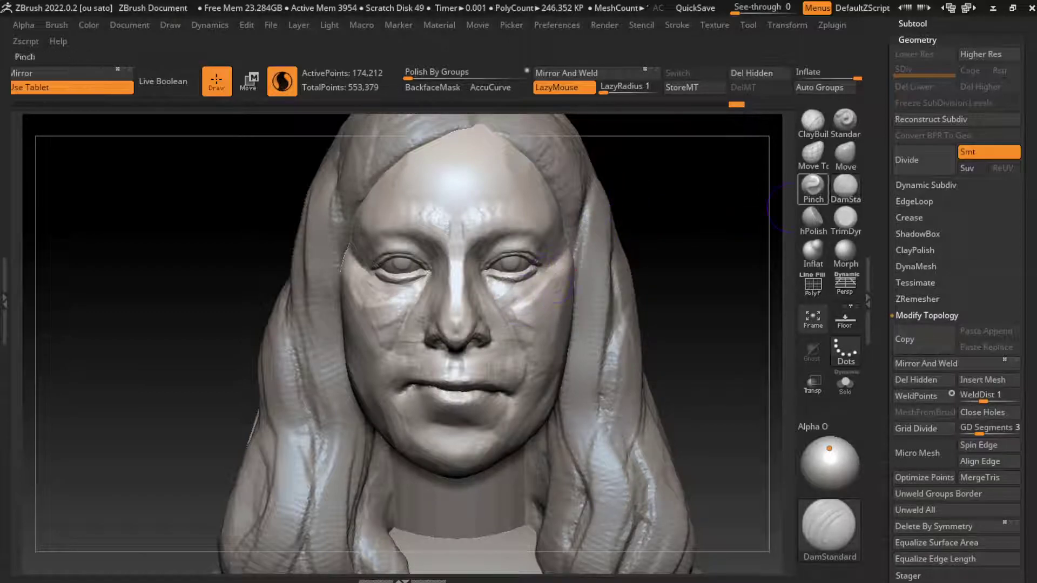
key("b")
key("Escape")
left_click_drag(503, 300, 544, 285)
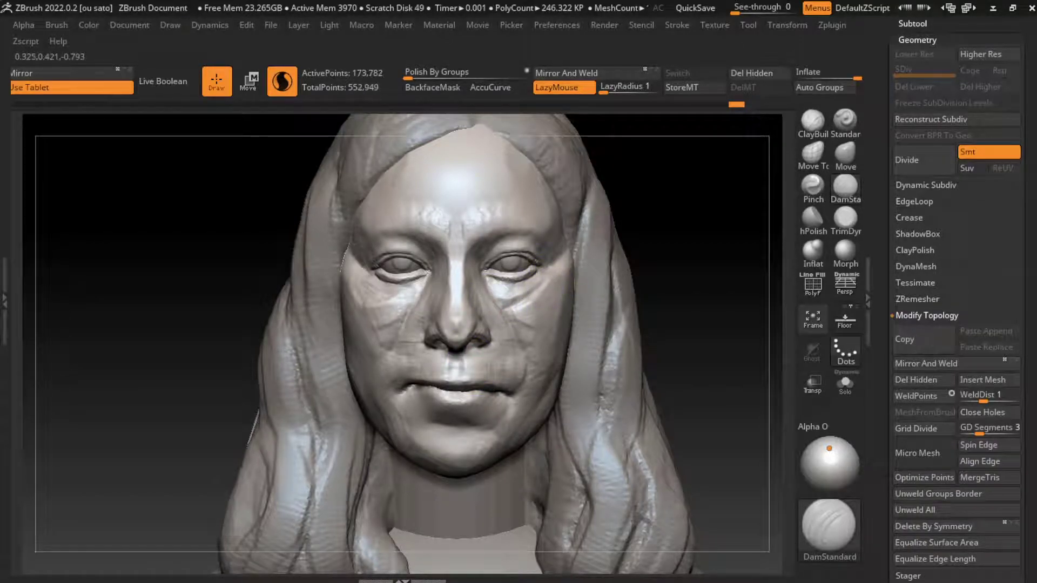
key("b")
key("c")
key("b")
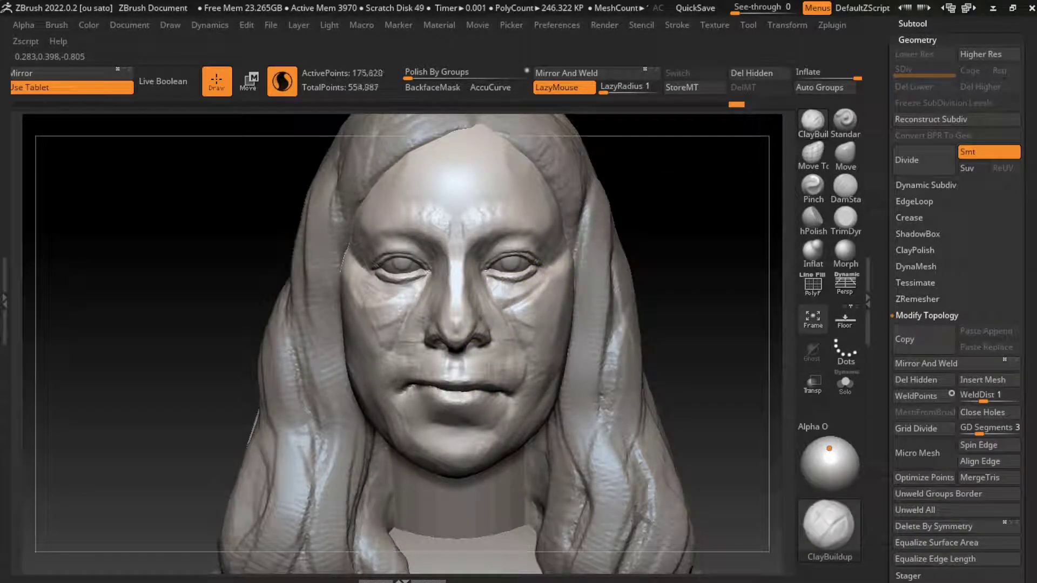
mouse_move(562, 265)
left_mouse_down()
mouse_move(541, 302)
mouse_move(505, 323)
mouse_move(556, 292)
mouse_move(514, 324)
mouse_move(532, 346)
mouse_move(516, 346)
left_mouse_up()
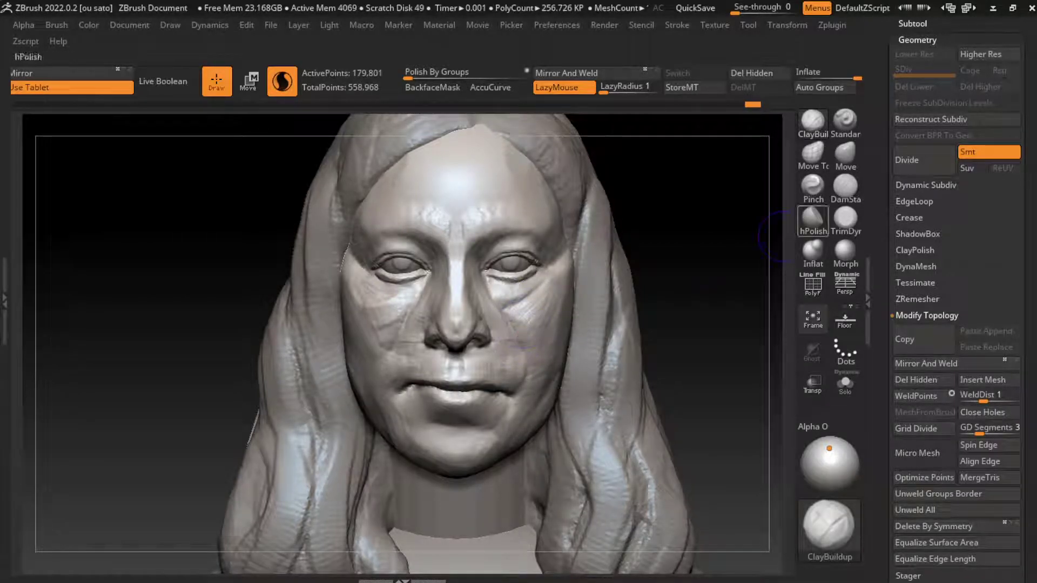
Crease the right cheek and inner eye fold, then rebuild the right cheek with ClayBuildup.
left_click(846, 187)
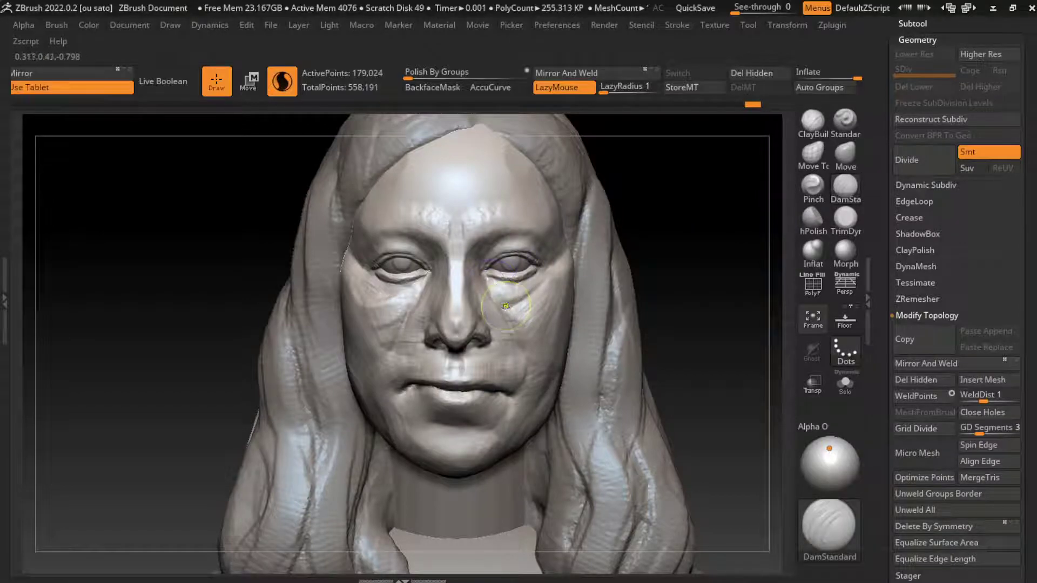
left_click_drag(503, 298, 505, 322)
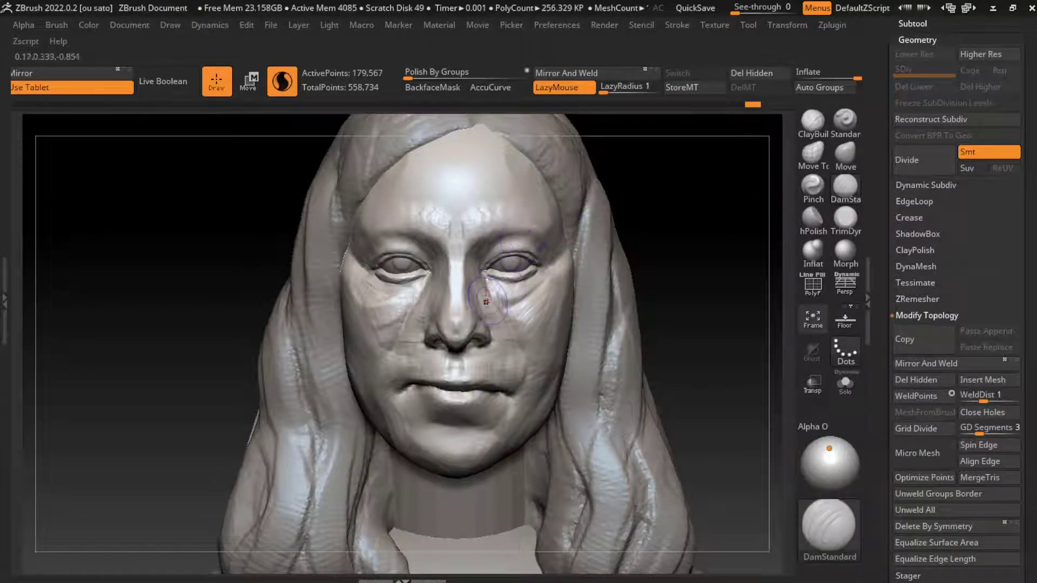
left_click_drag(489, 277, 494, 305)
left_click_drag(474, 258, 506, 362)
left_click_drag(494, 297, 519, 313)
key("b")
key("c")
key("b")
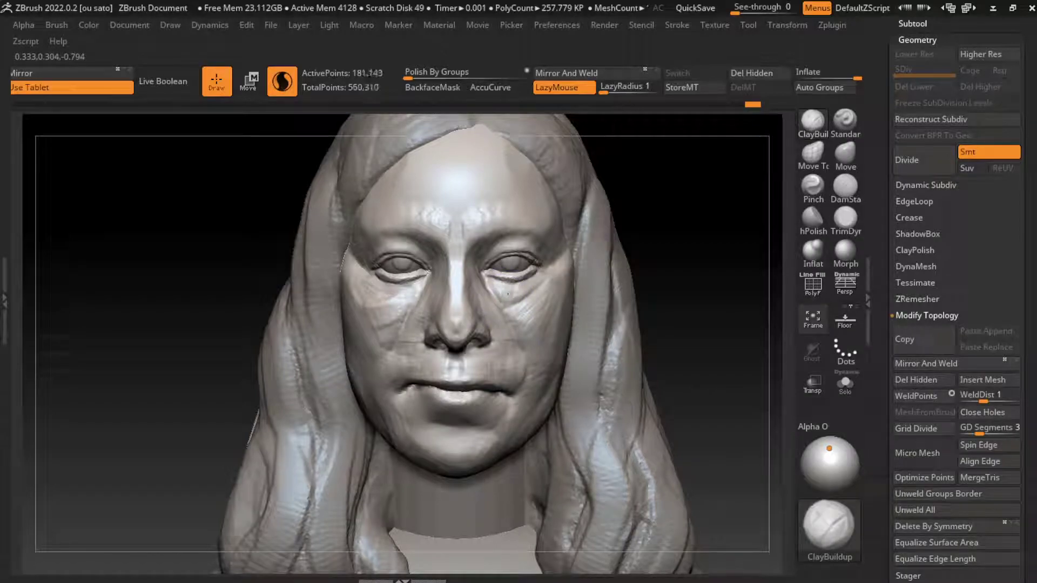
mouse_move(516, 278)
left_mouse_down()
mouse_move(556, 308)
mouse_move(545, 298)
left_mouse_up()
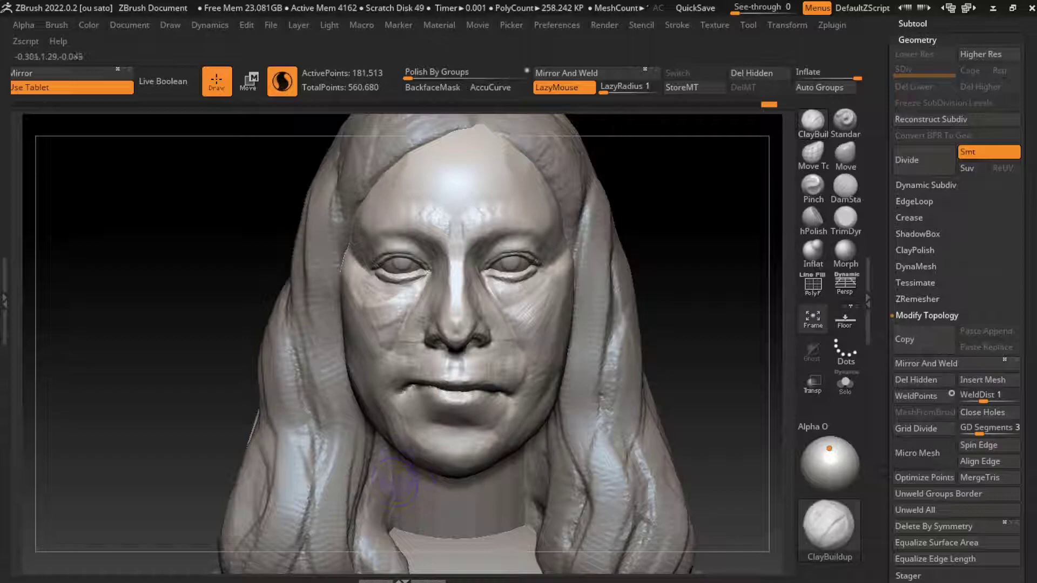
Build up the cheek under the viewer-left eye and zoom out to see the whole bust.
left_click_drag(360, 348, 421, 279)
mouse_move(363, 360)
left_mouse_down()
mouse_move(381, 319)
mouse_move(427, 284)
left_mouse_up()
left_click_drag(377, 308, 416, 294)
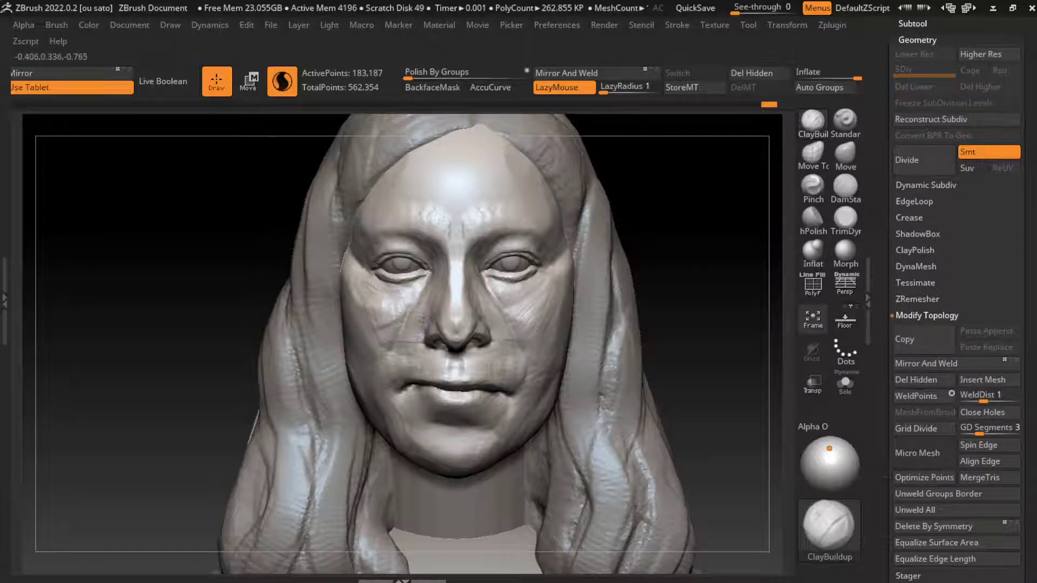
mouse_move(402, 405)
left_mouse_down()
mouse_move(389, 322)
mouse_move(413, 292)
left_mouse_up()
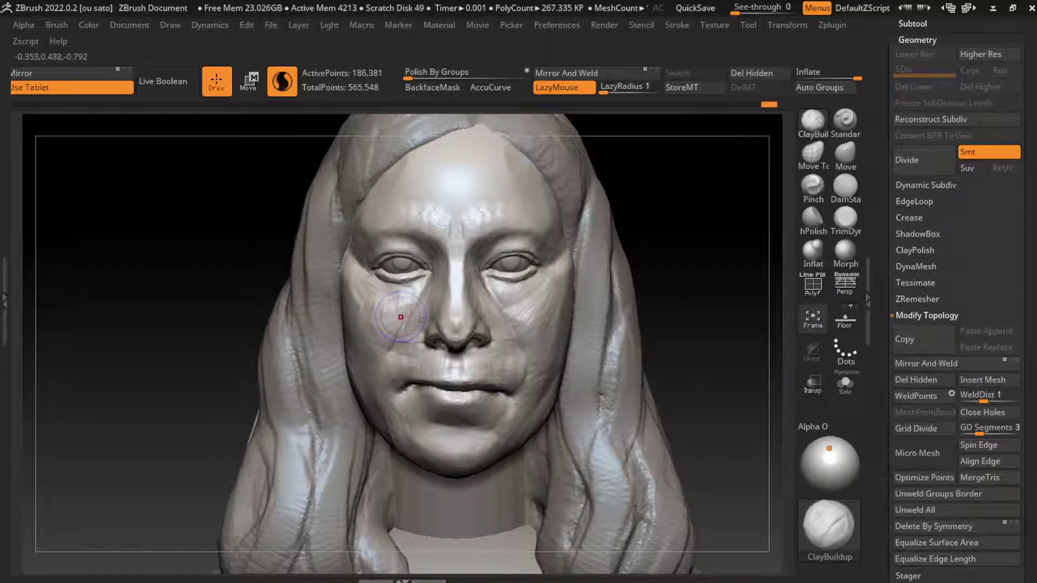
left_click_drag(384, 330, 405, 294)
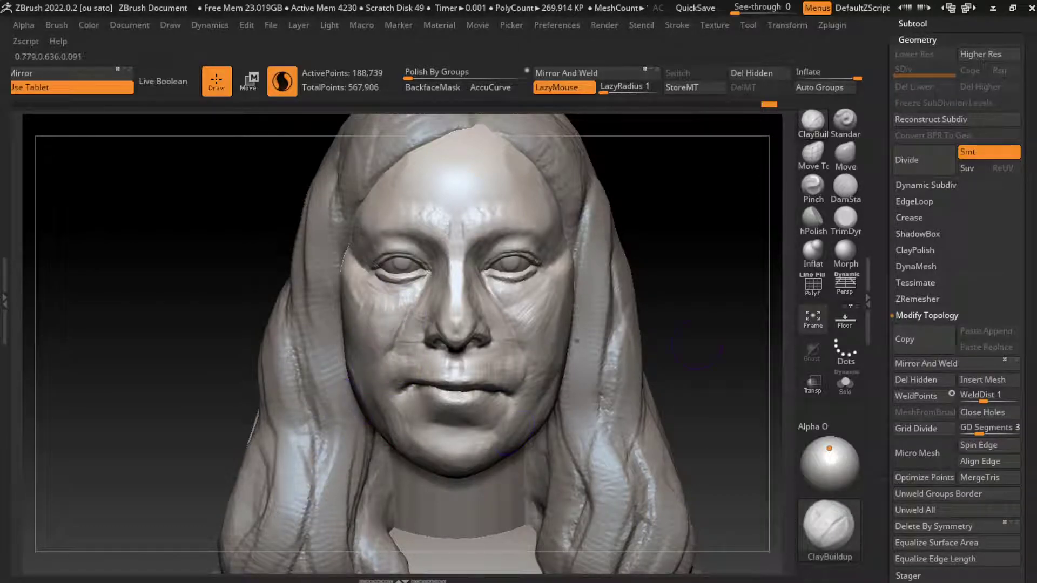
left_click_drag(595, 303, 643, 378, "alt")
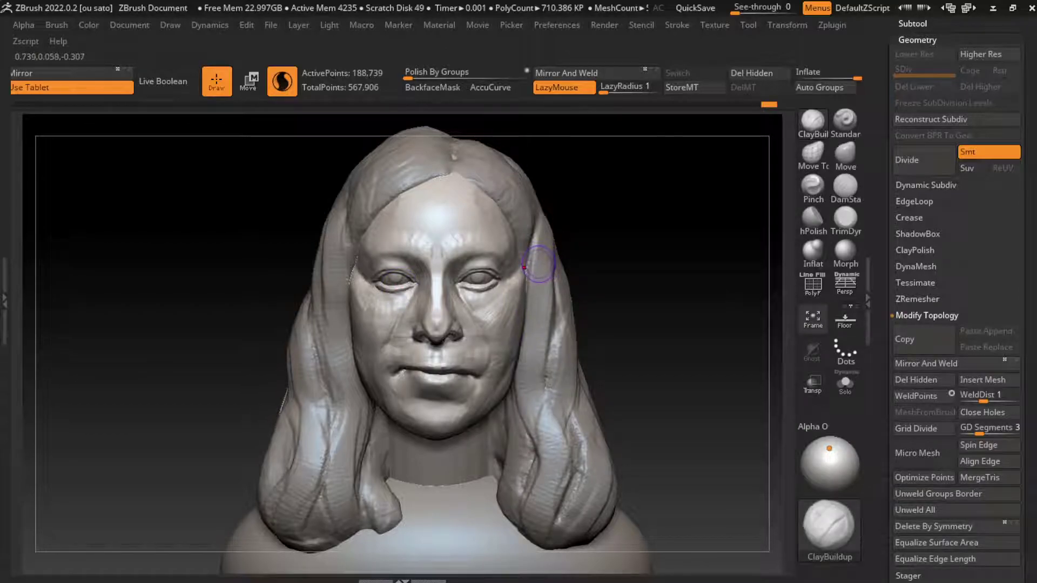
mouse_move(540, 273)
right_mouse_down()
mouse_move(604, 274)
mouse_move(625, 248)
mouse_move(616, 261)
right_mouse_up()
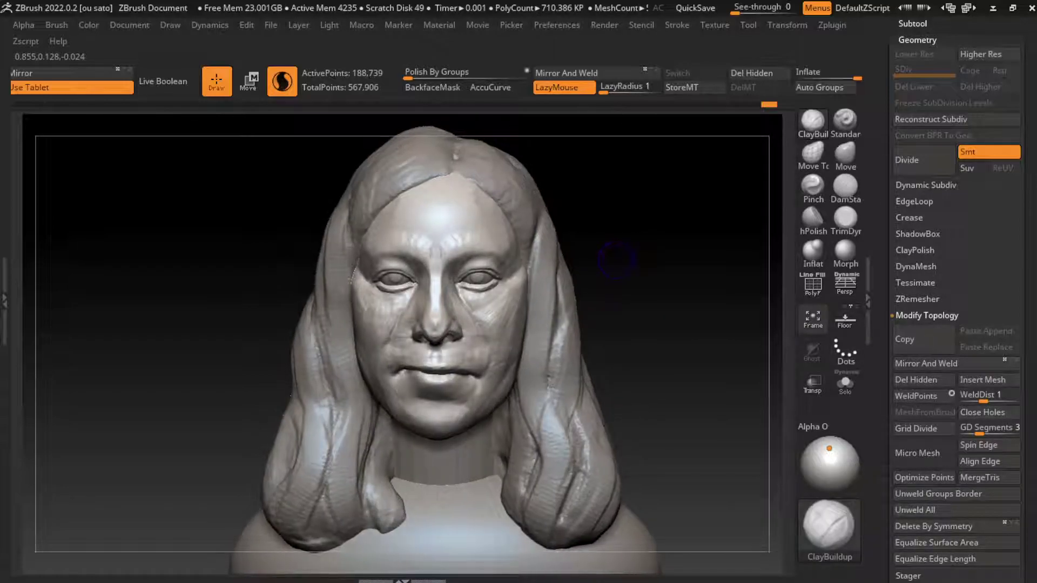